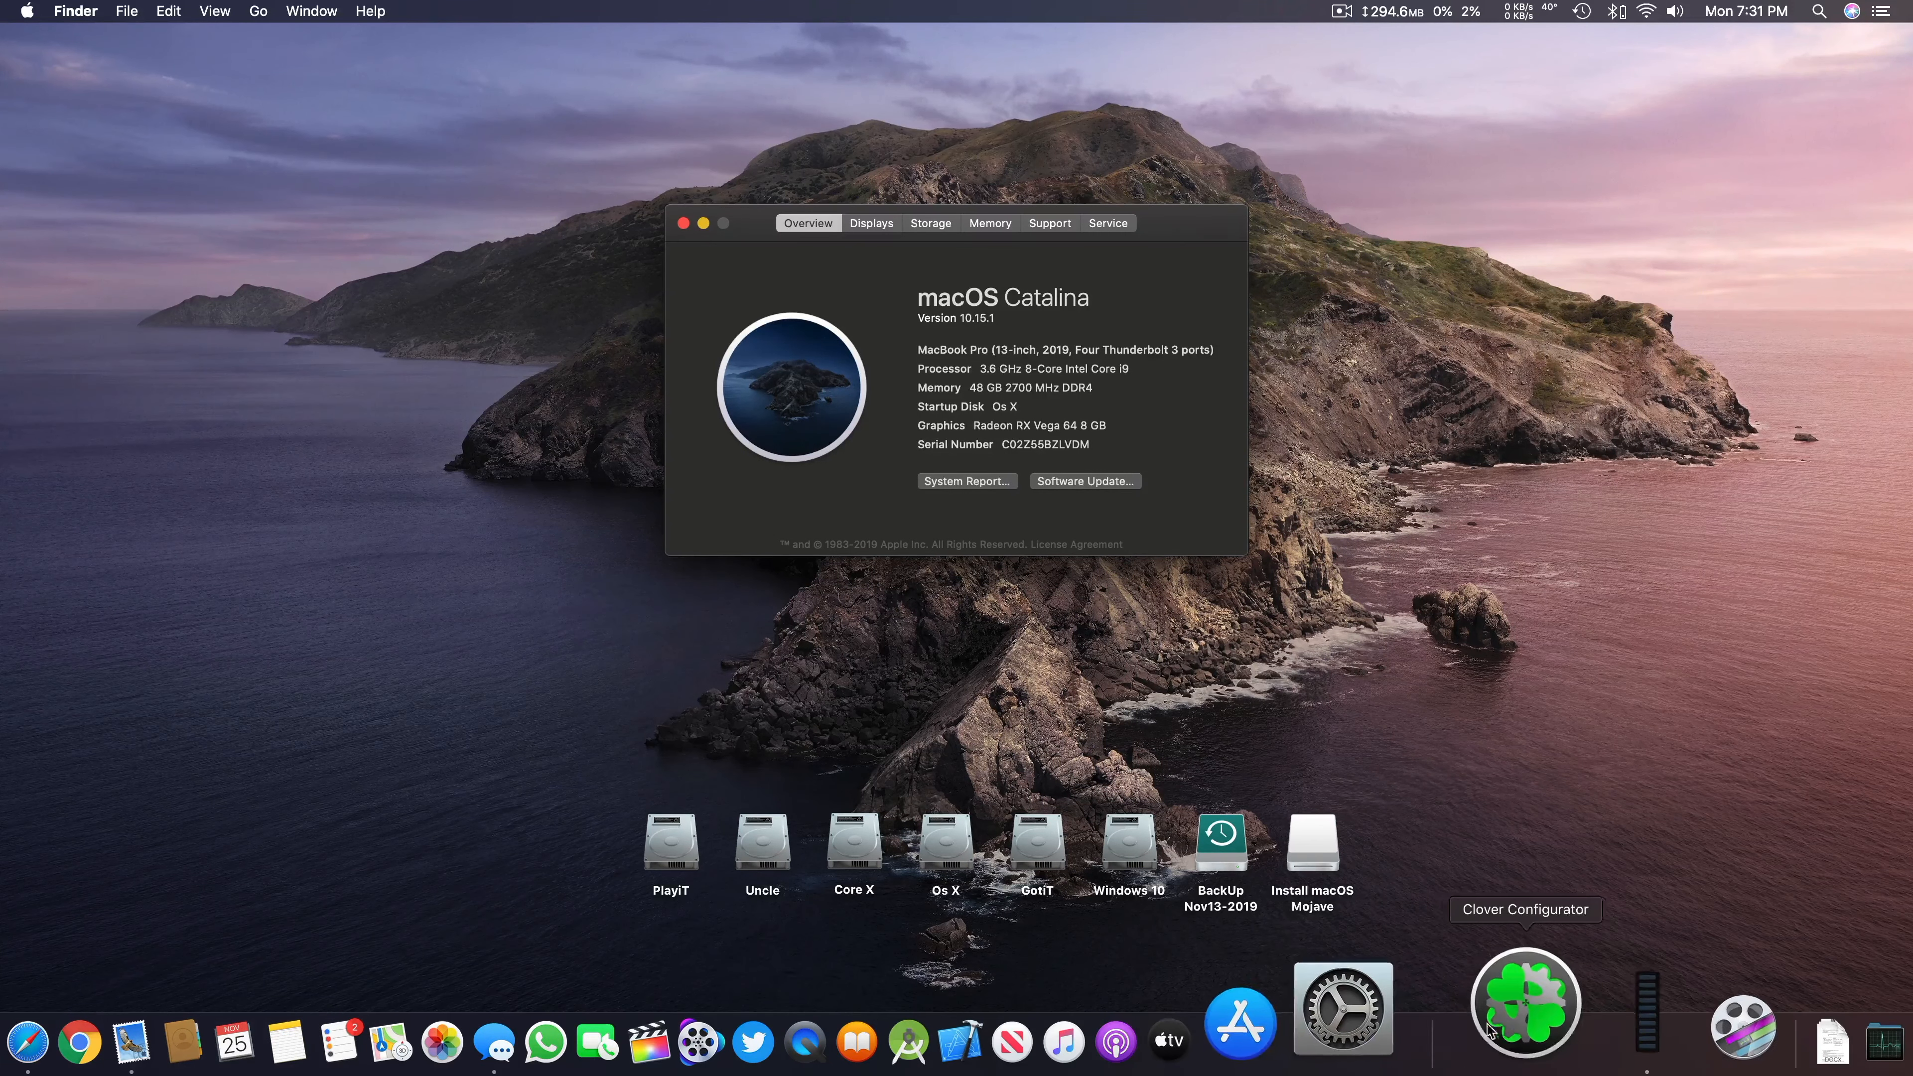
# Step: Open Clover Configurator, arrange its window beside the system information window, and close the system information window
pyautogui.click(1540, 1005)
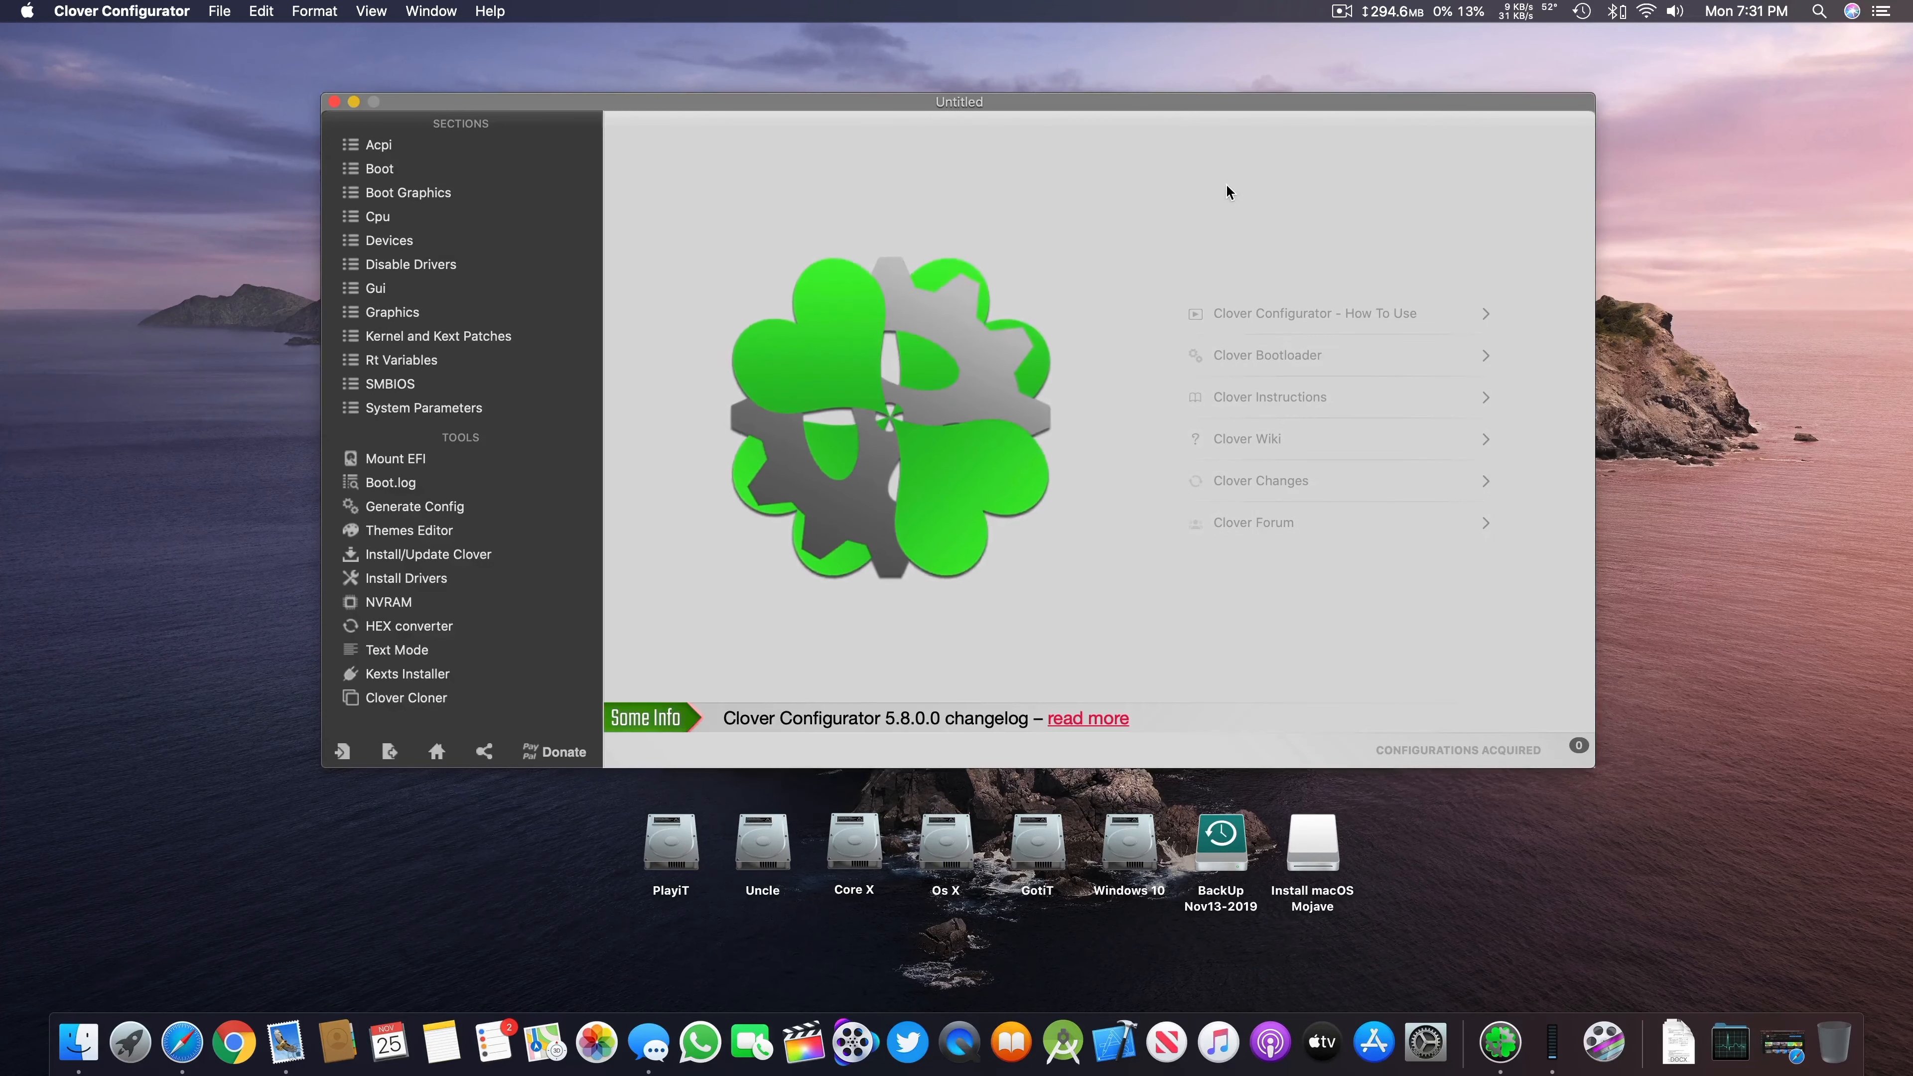
pyautogui.moveTo(1152, 107); pyautogui.dragTo(1159, 251)
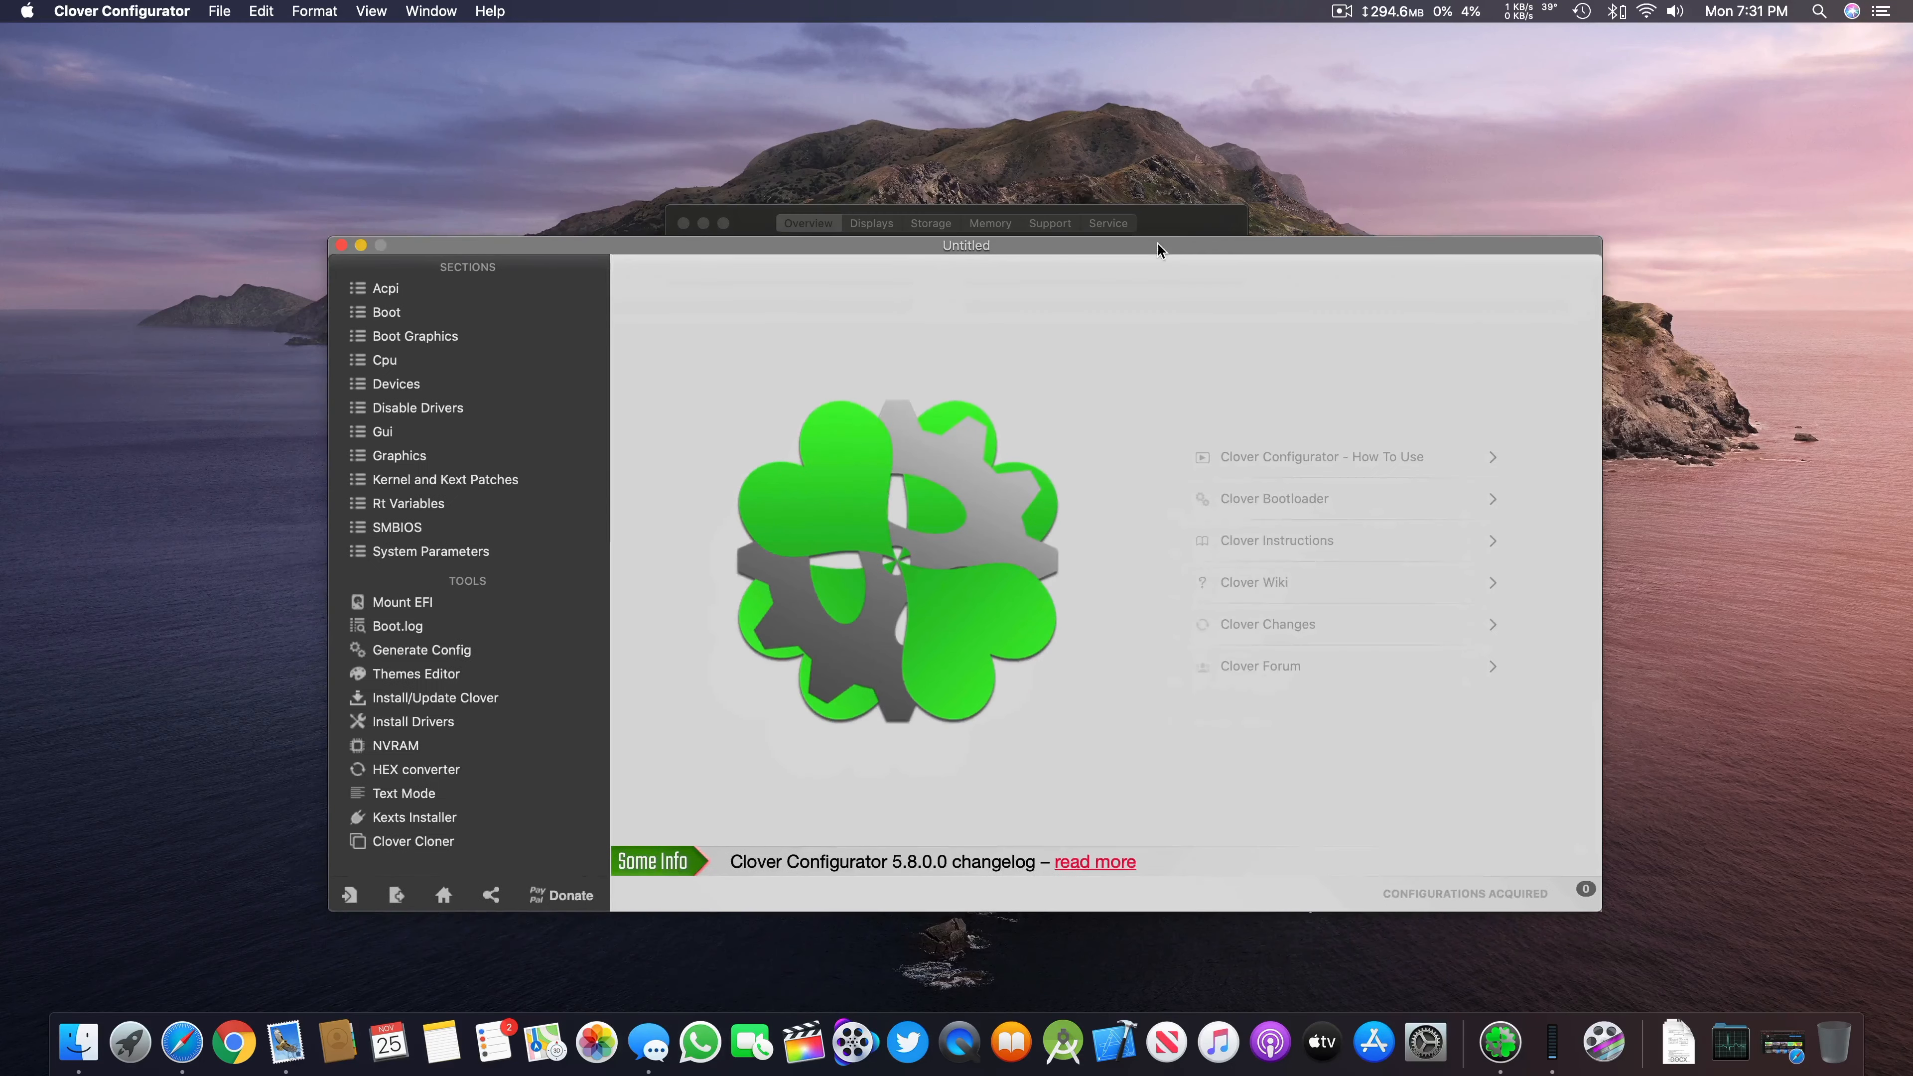
pyautogui.click(1191, 218)
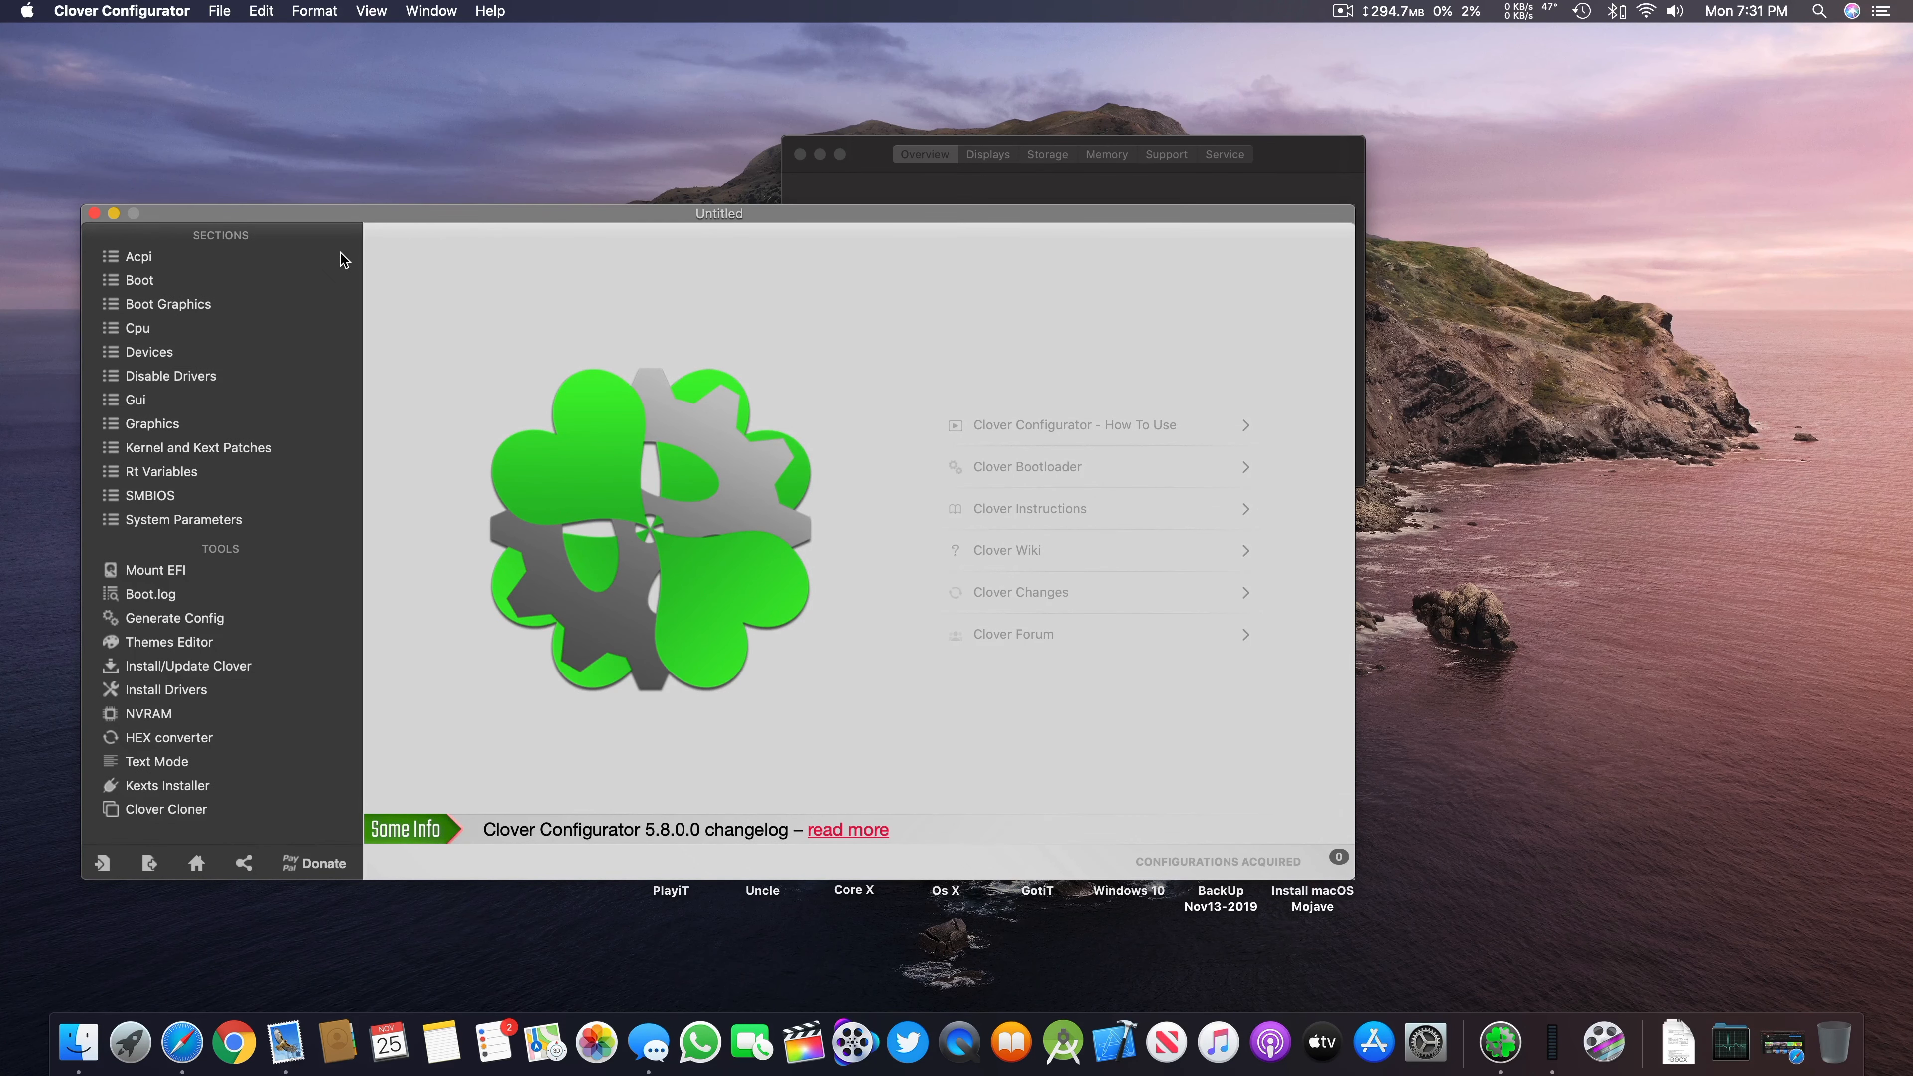
pyautogui.moveTo(404, 213); pyautogui.dragTo(605, 232)
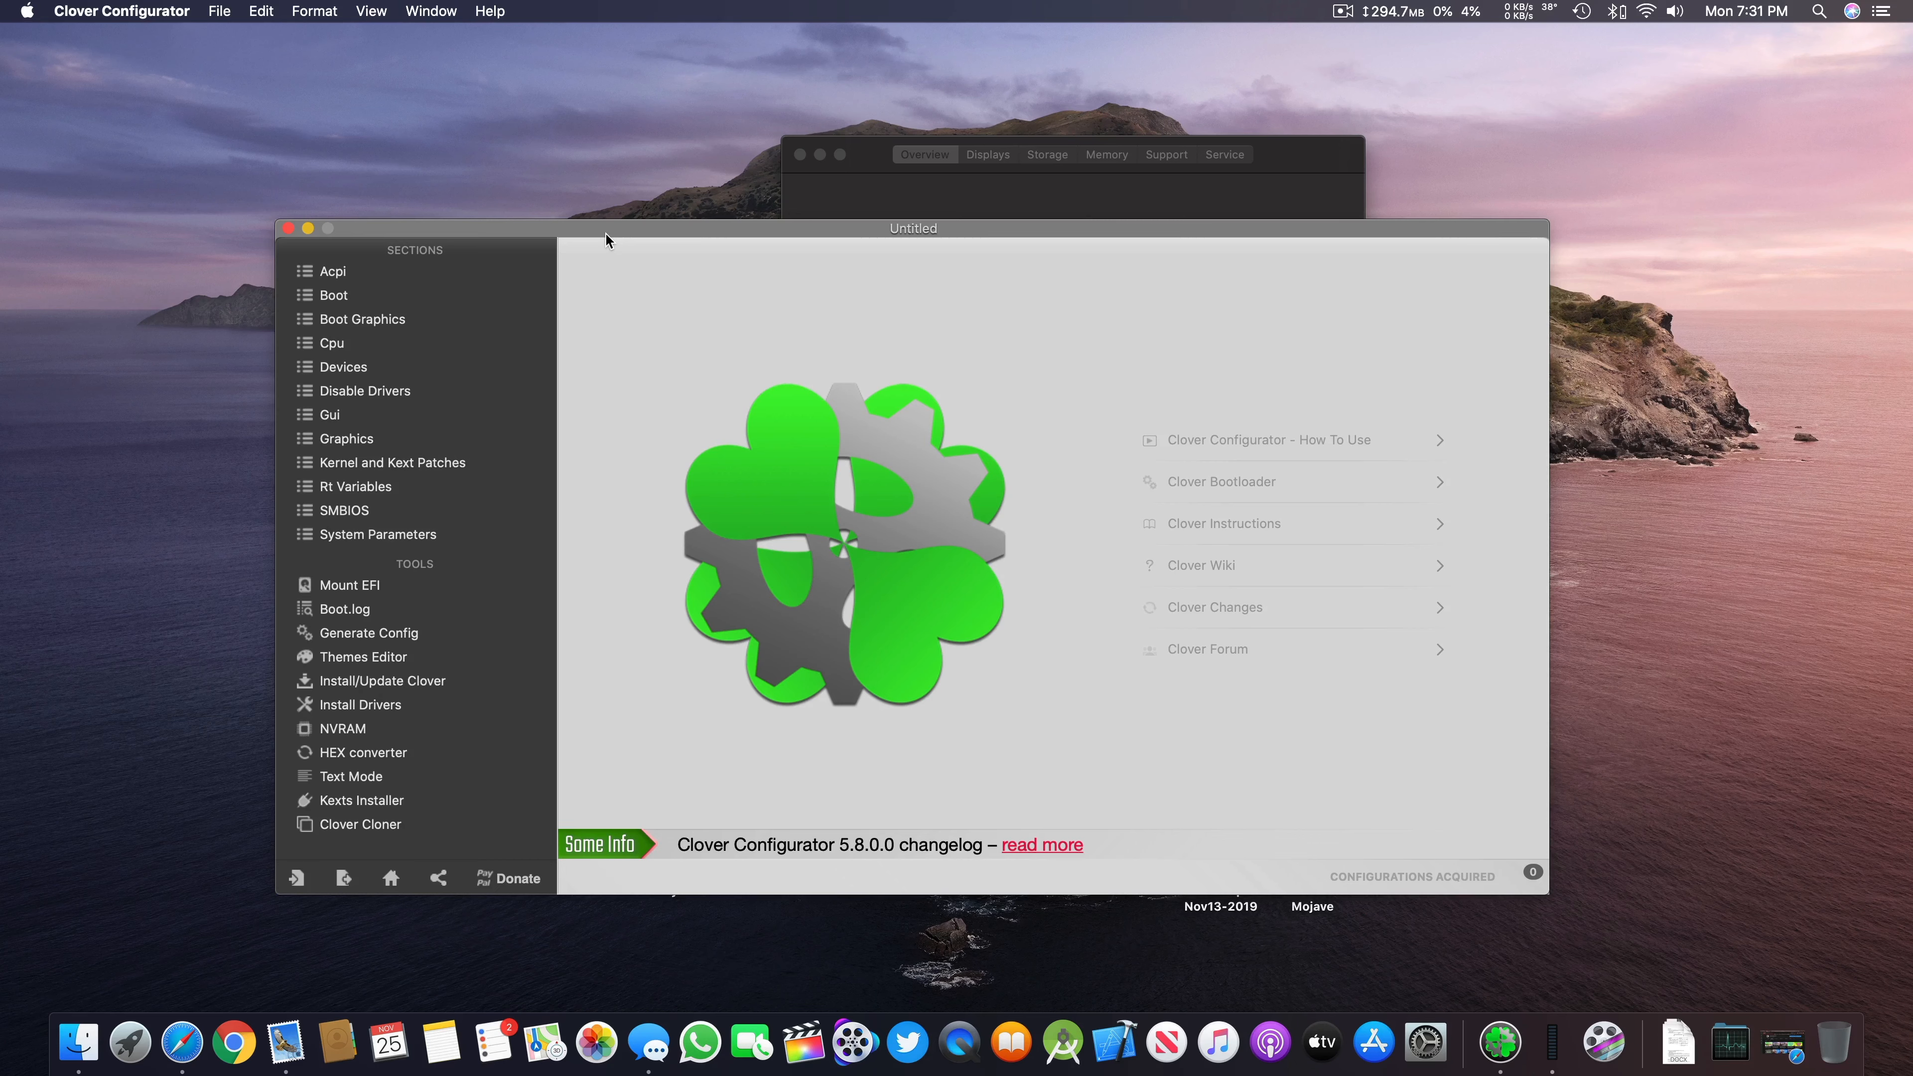
pyautogui.click(1153, 210)
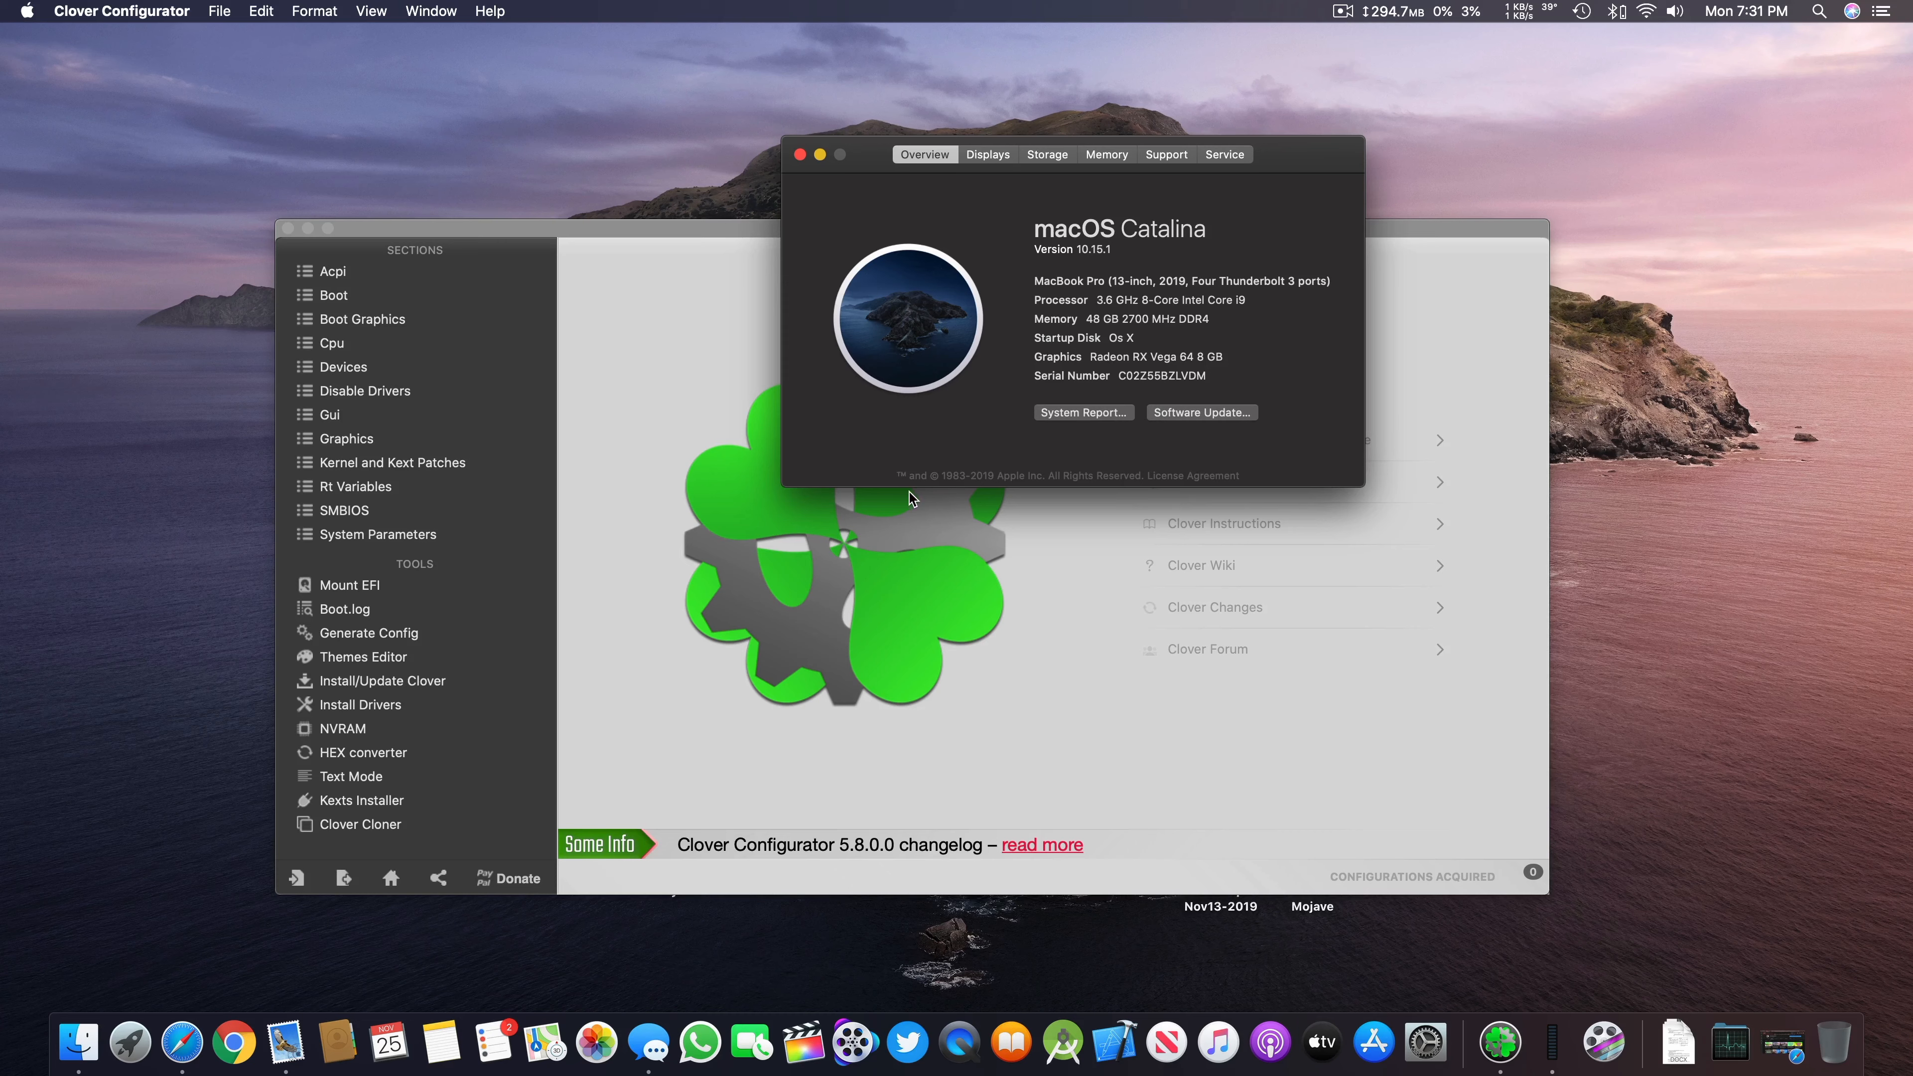
pyautogui.click(800, 154)
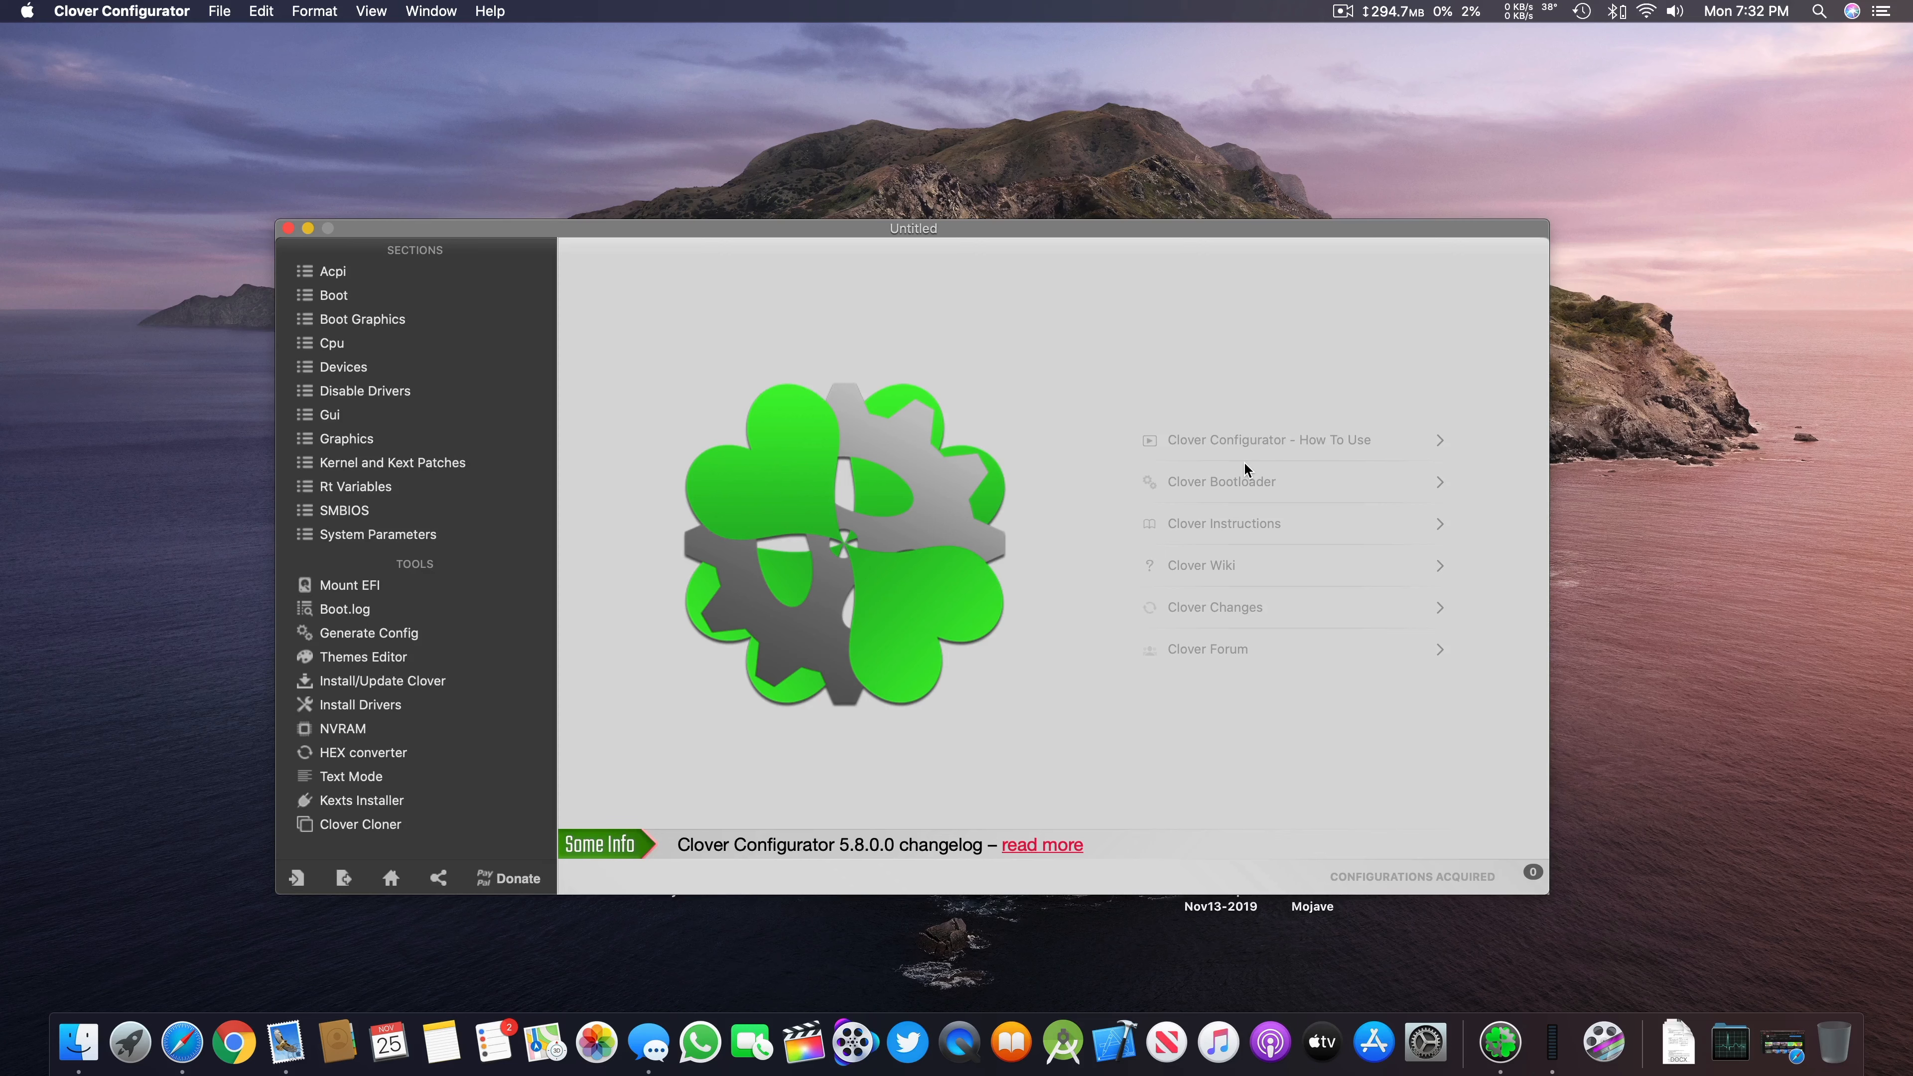
# Step: Show the EFI partitions available for mounting and move the window clear of the desktop drive icons
pyautogui.click(425, 279)
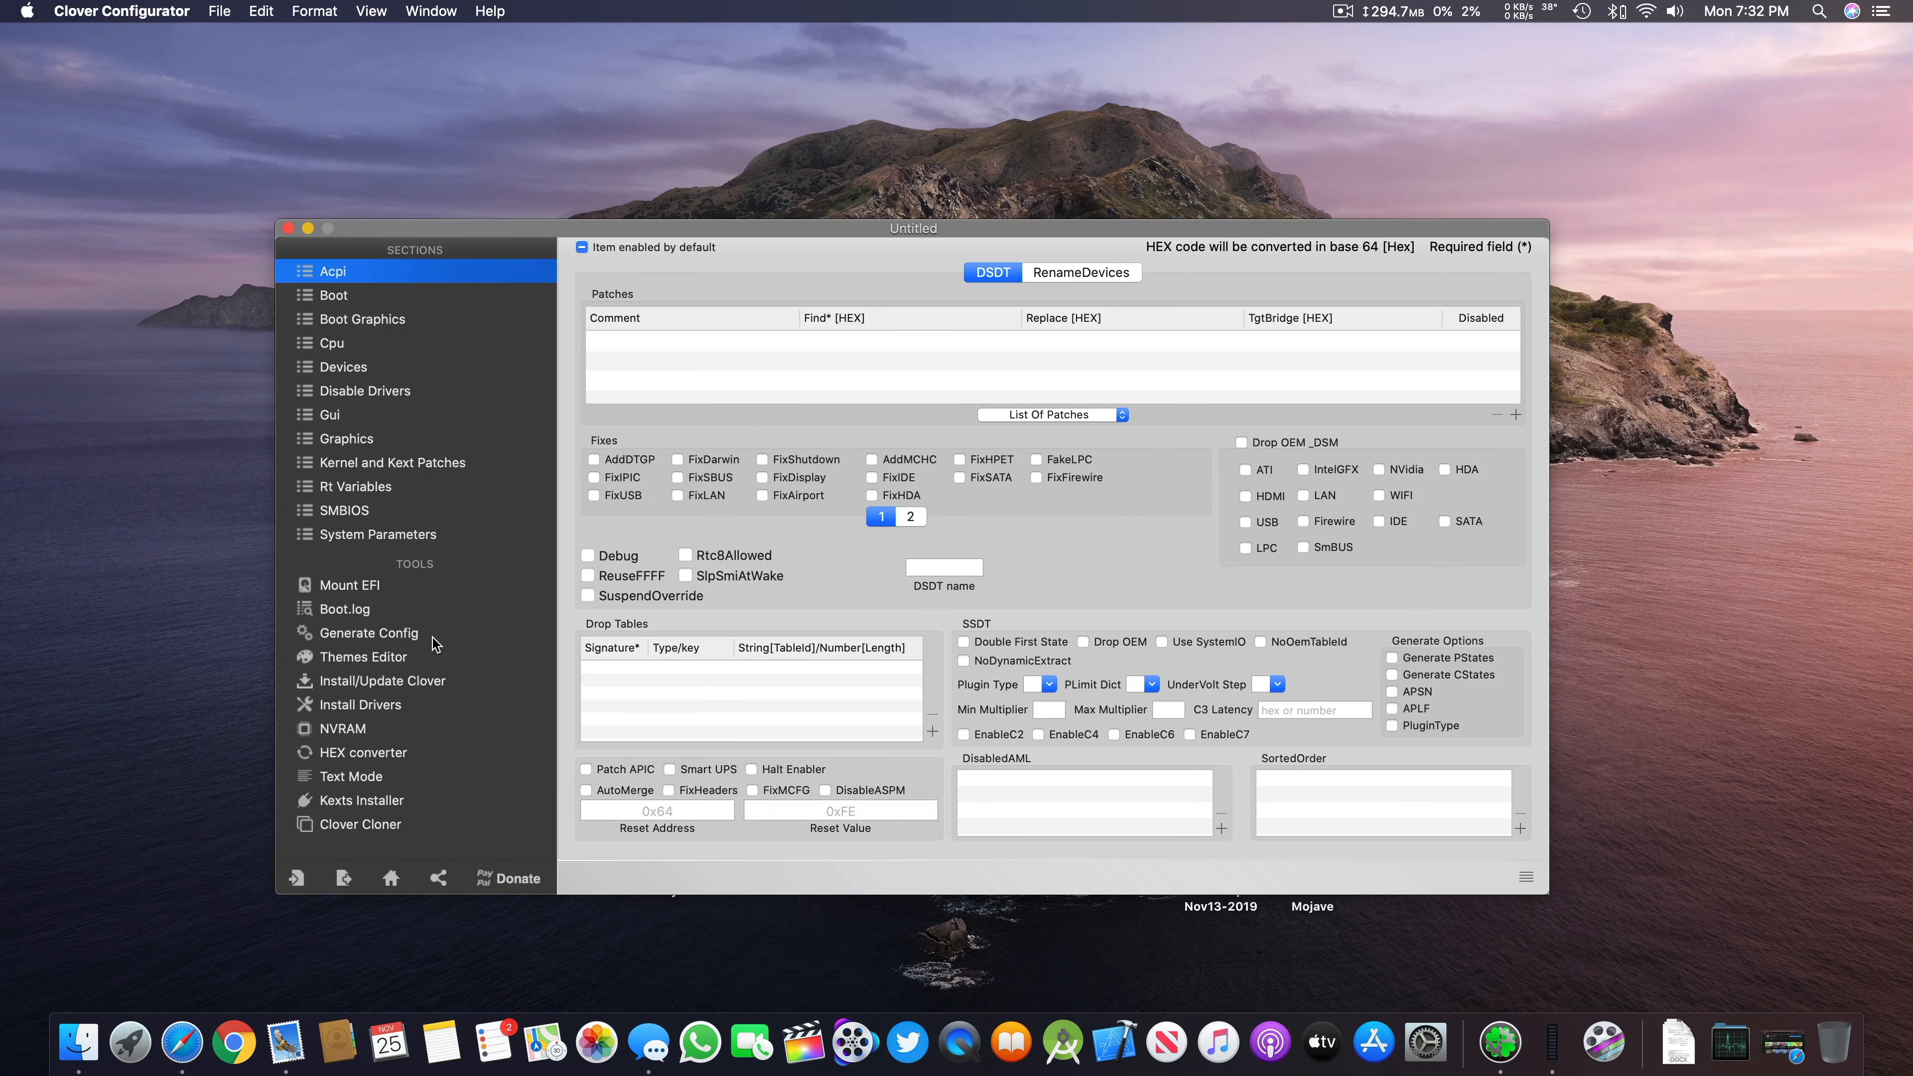
pyautogui.click(351, 586)
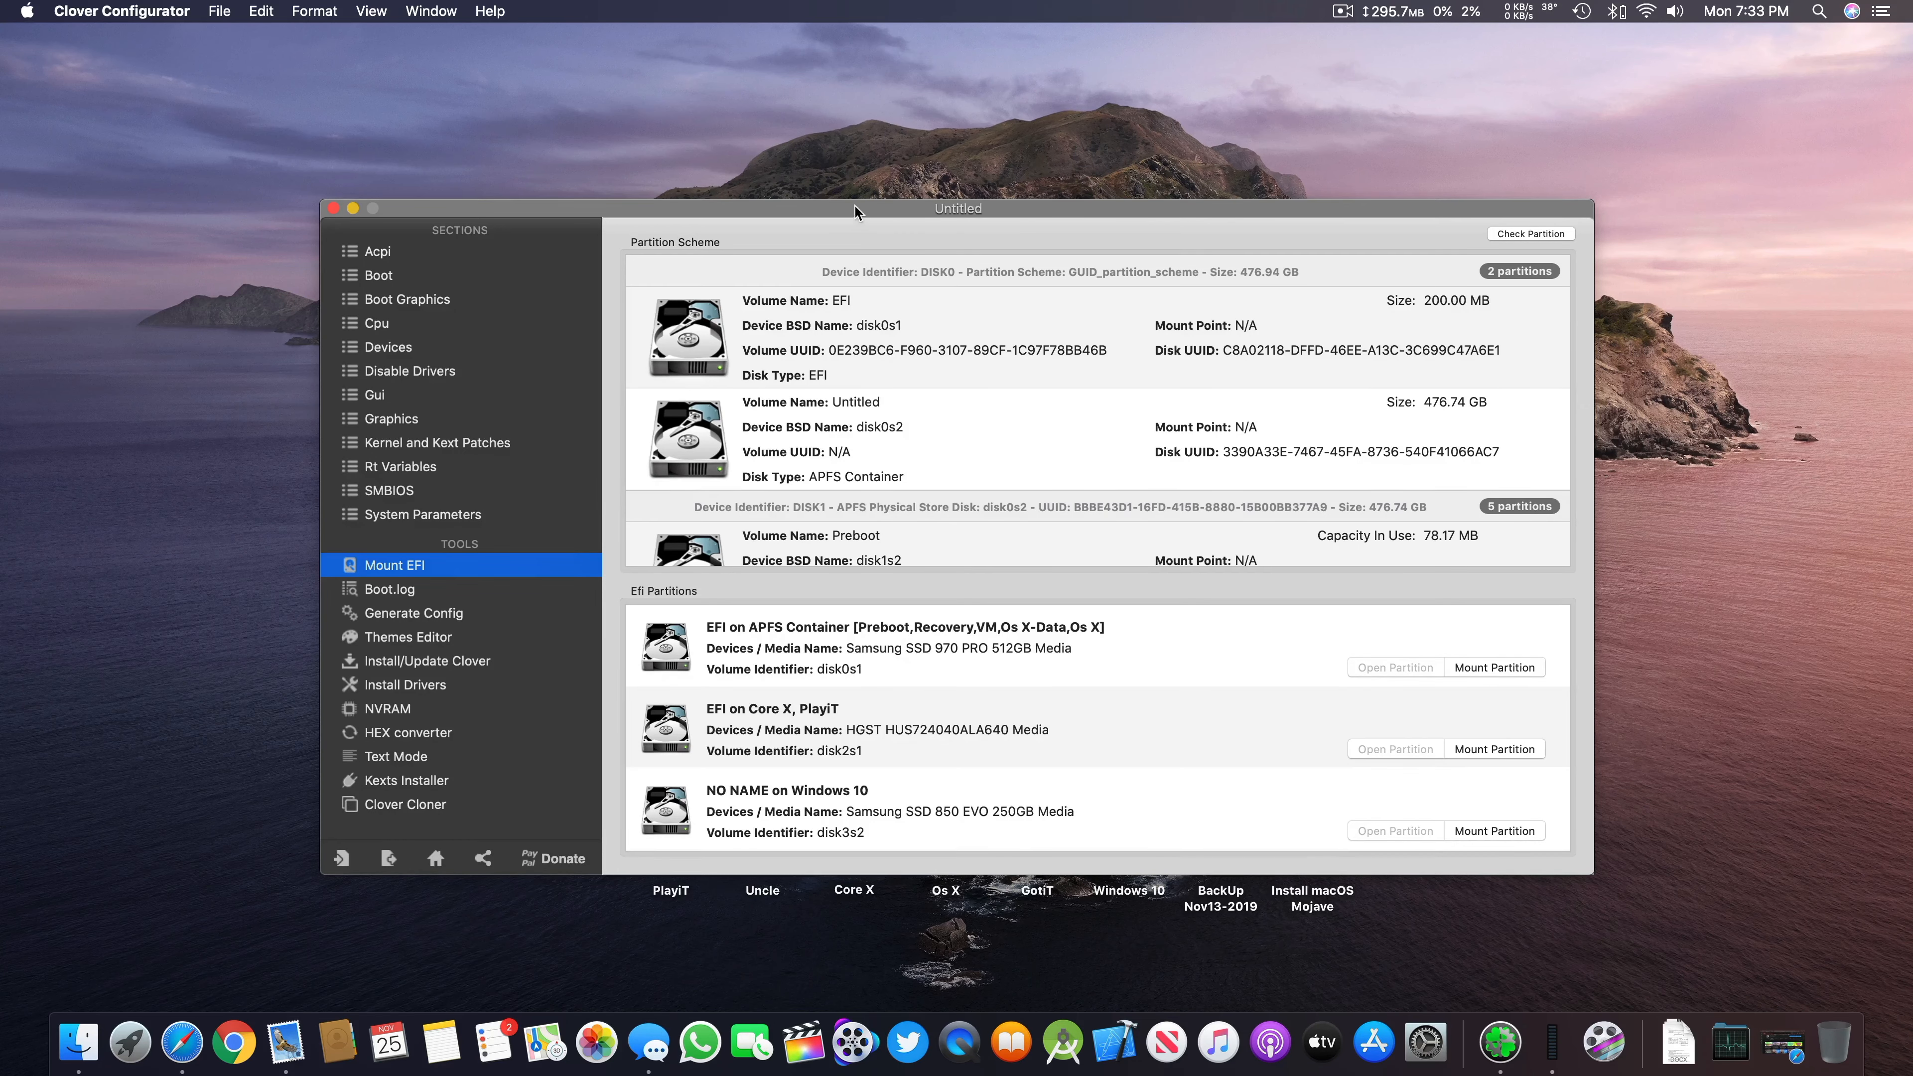
pyautogui.moveTo(855, 203); pyautogui.dragTo(841, 132)
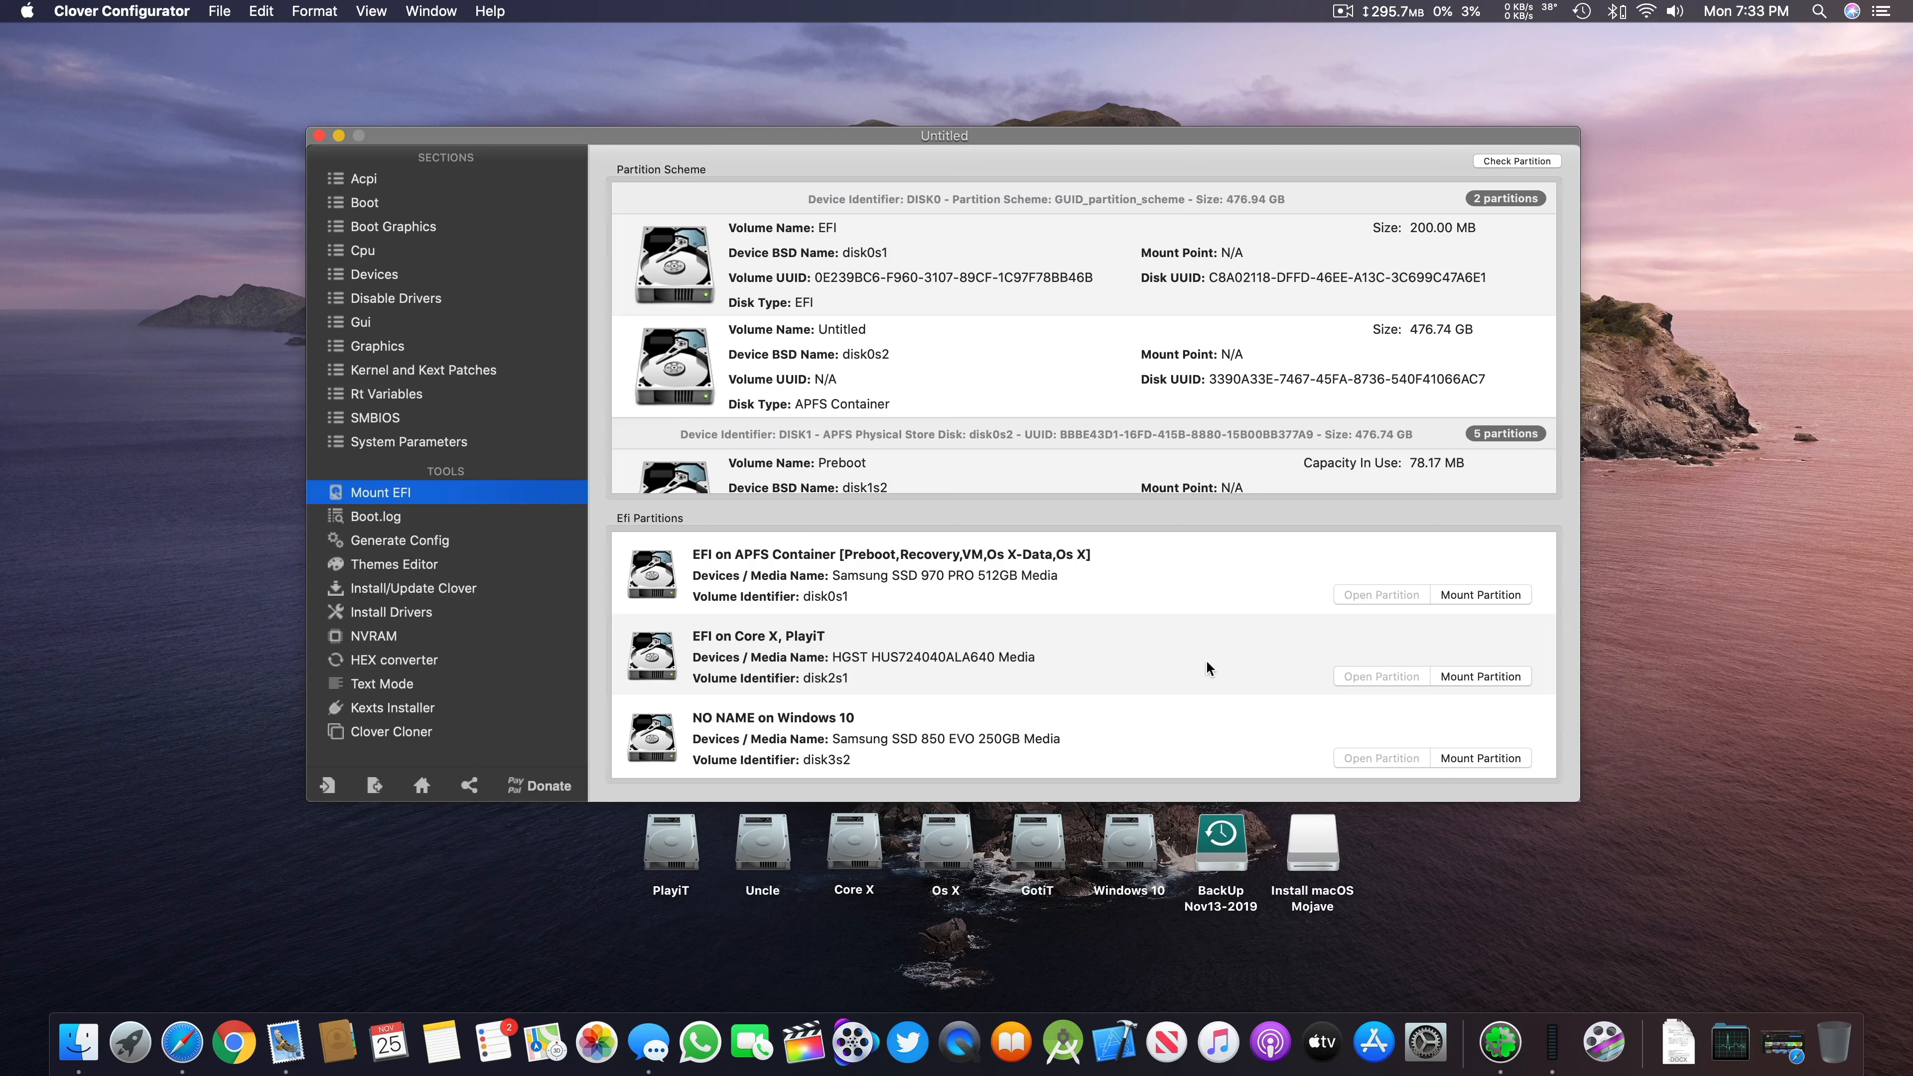
# Step: Locate the EFI entry for Install macOS Mojave and examine the contents of that USB drive
pyautogui.scroll(-5, 1205, 660)
pyautogui.click(1312, 842)
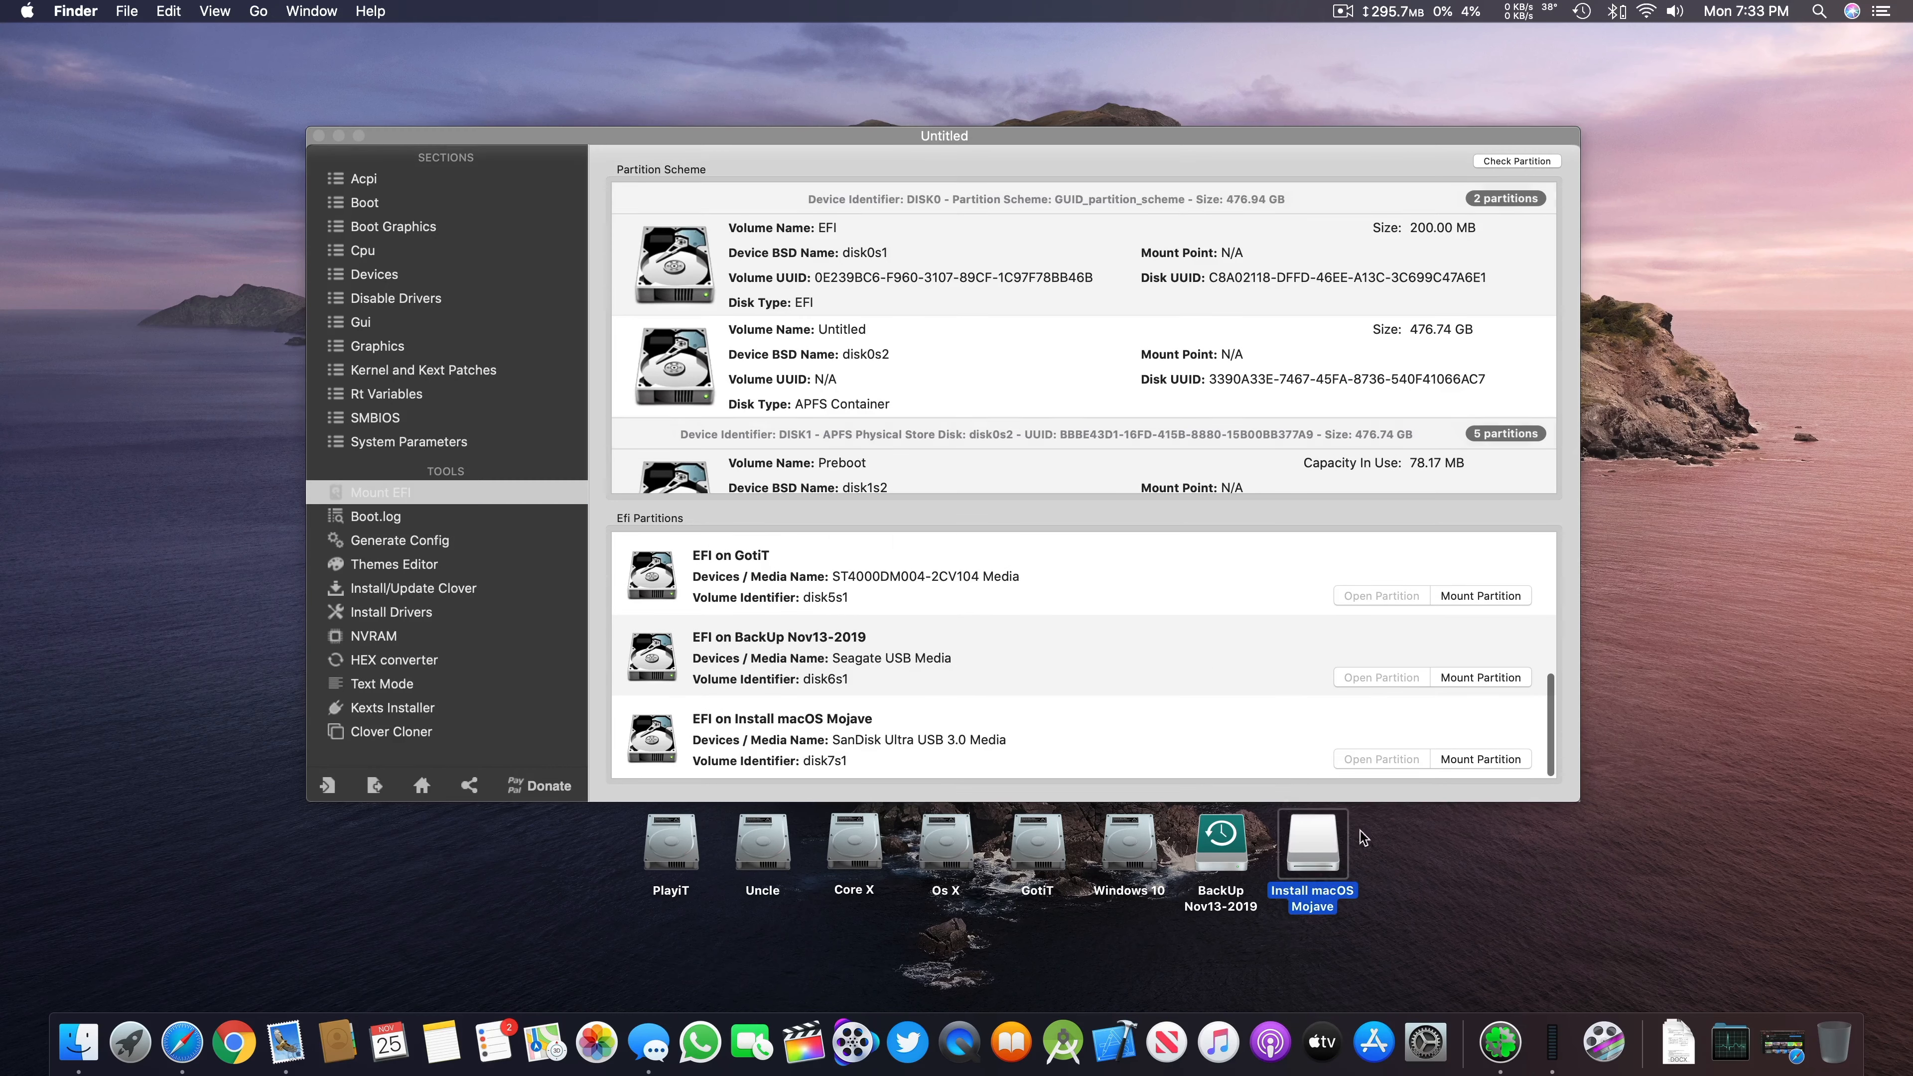
pyautogui.press('space')
pyautogui.press('space')
pyautogui.doubleClick(1323, 843)
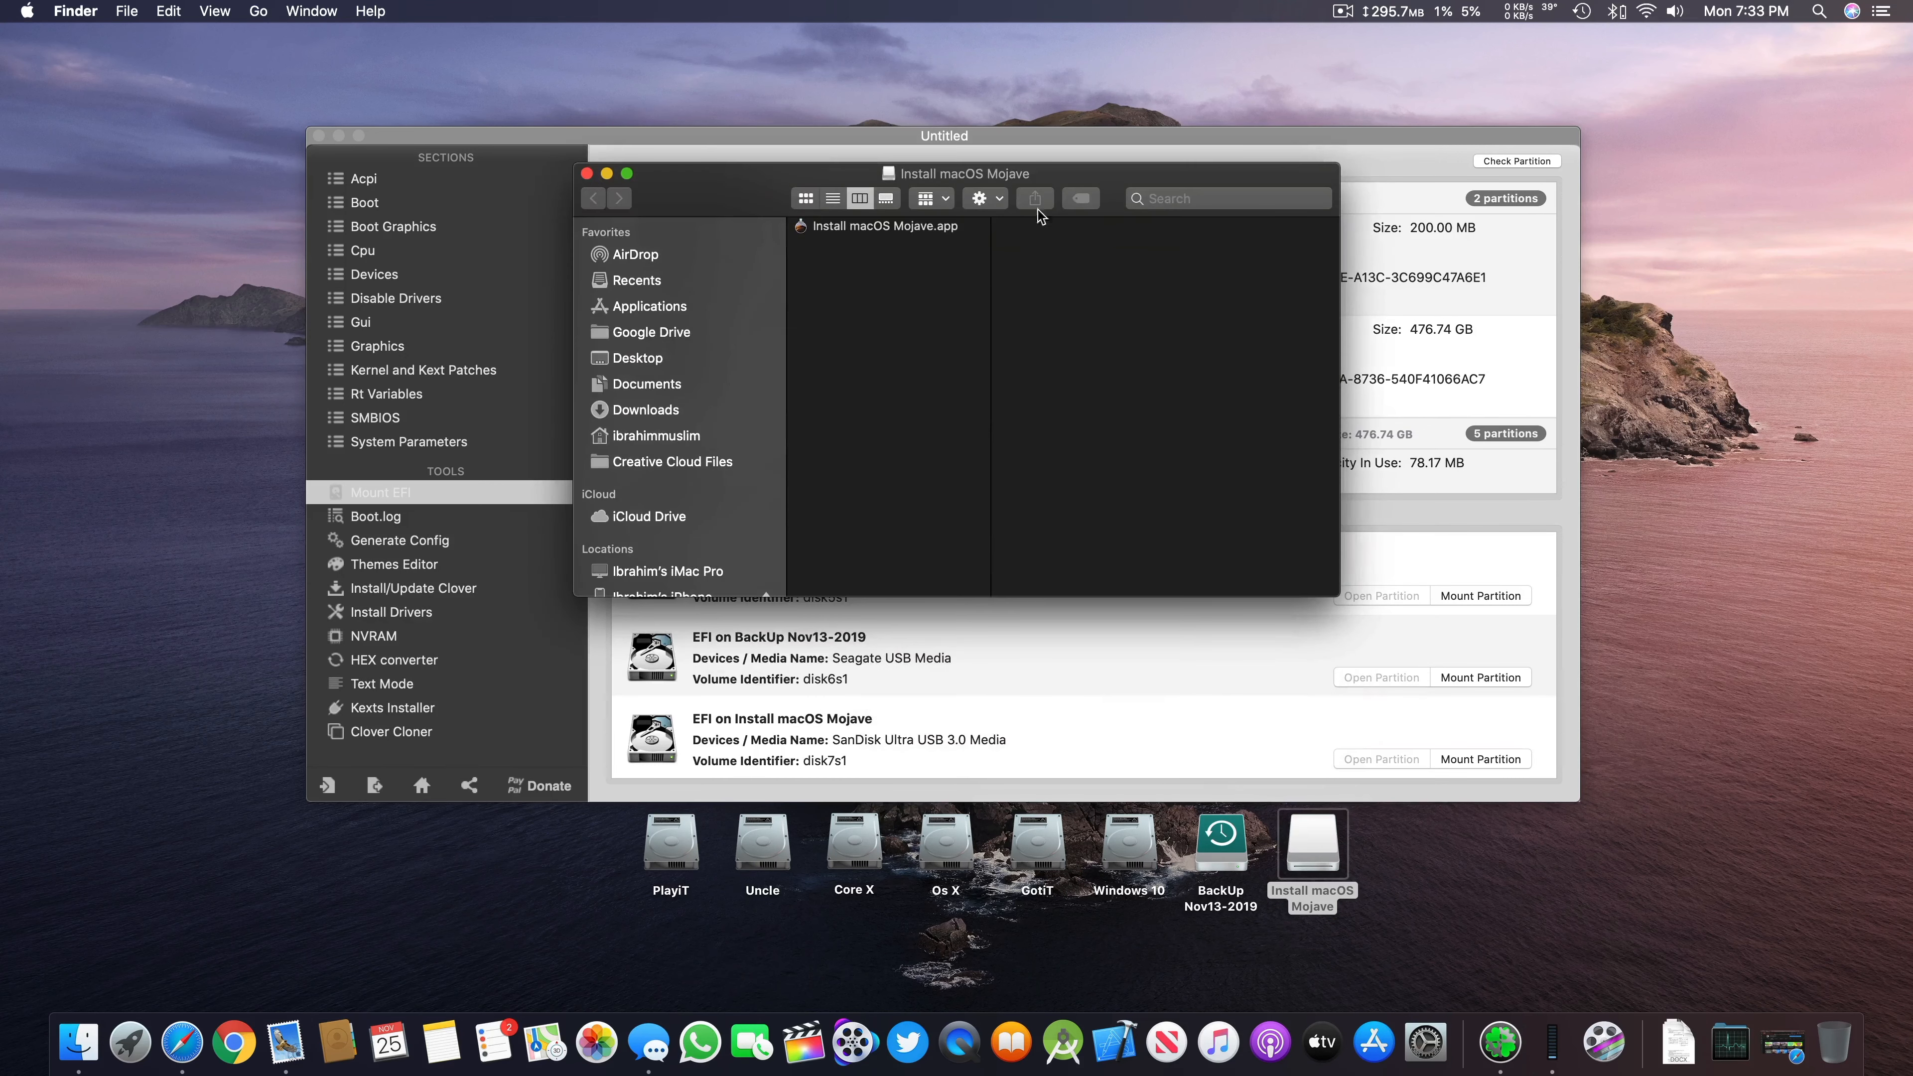
pyautogui.moveTo(1069, 178); pyautogui.dragTo(877, 265)
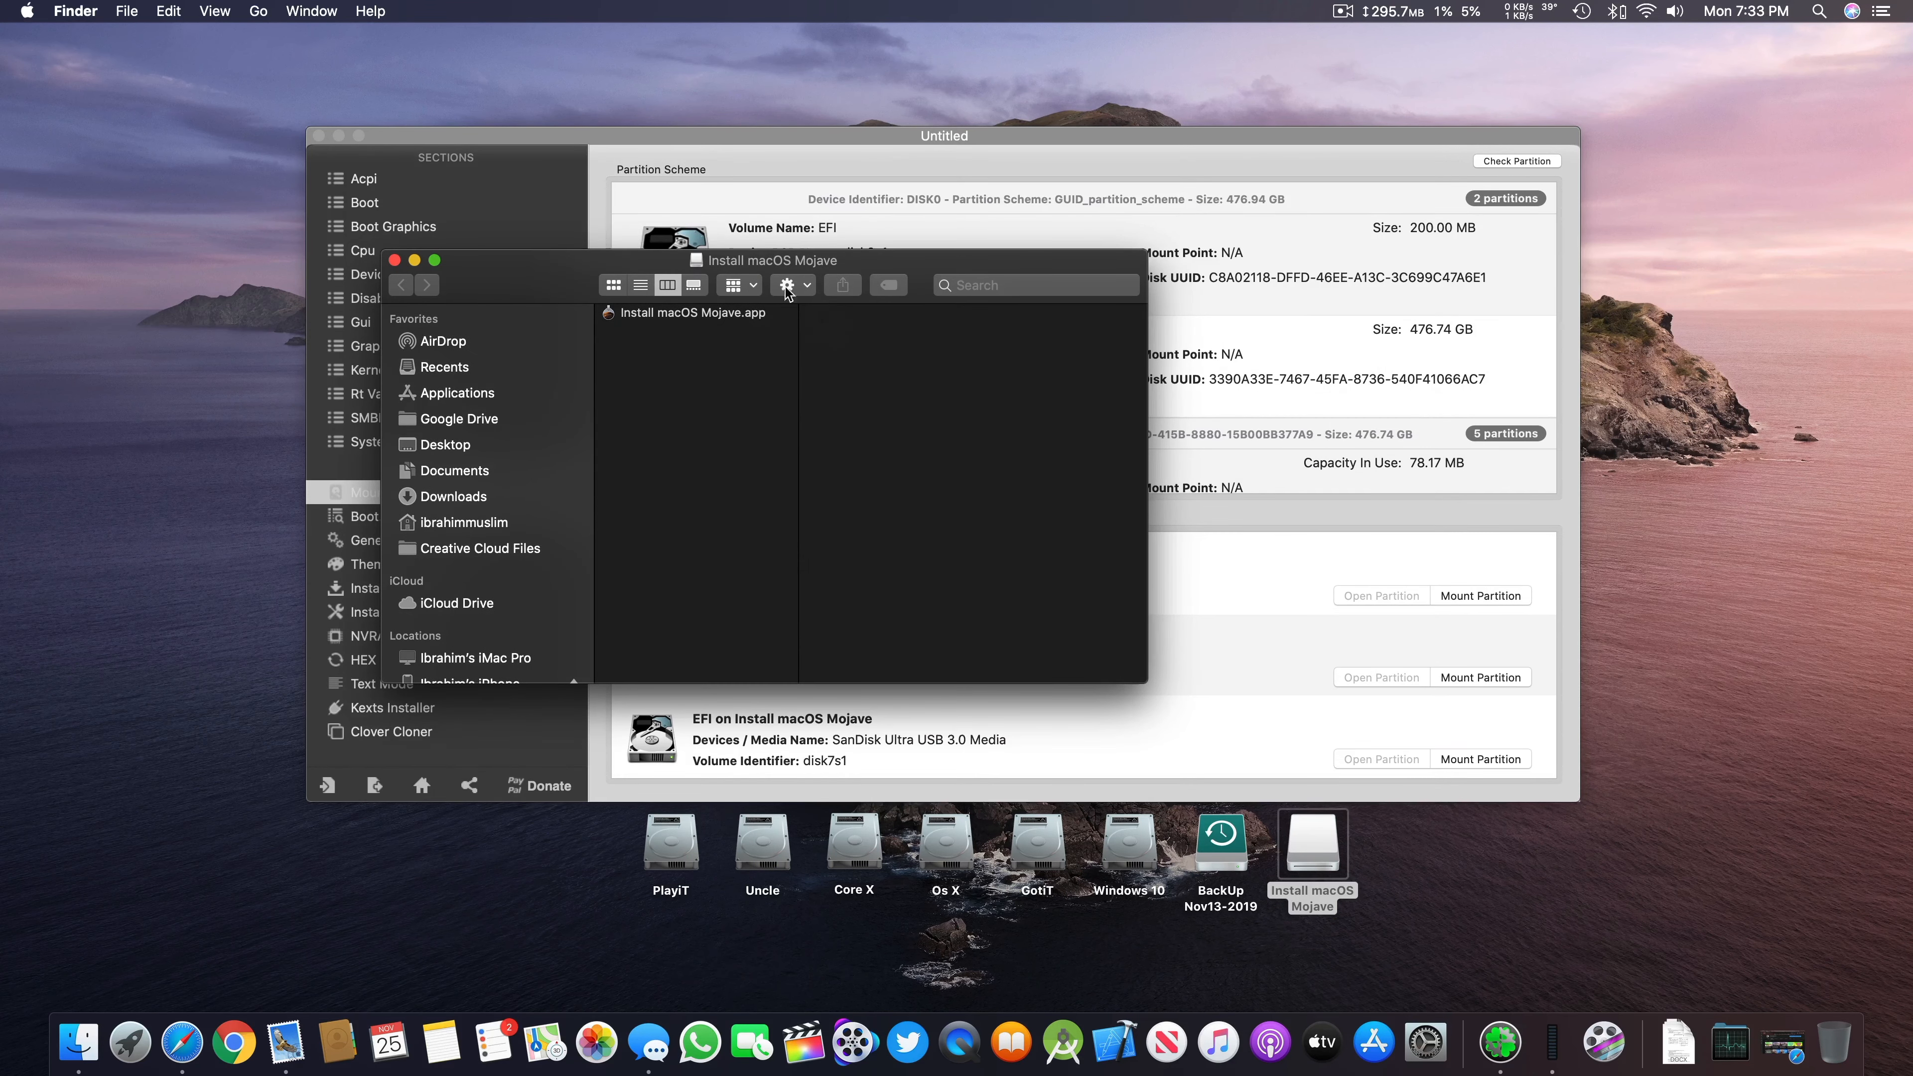
pyautogui.click(394, 260)
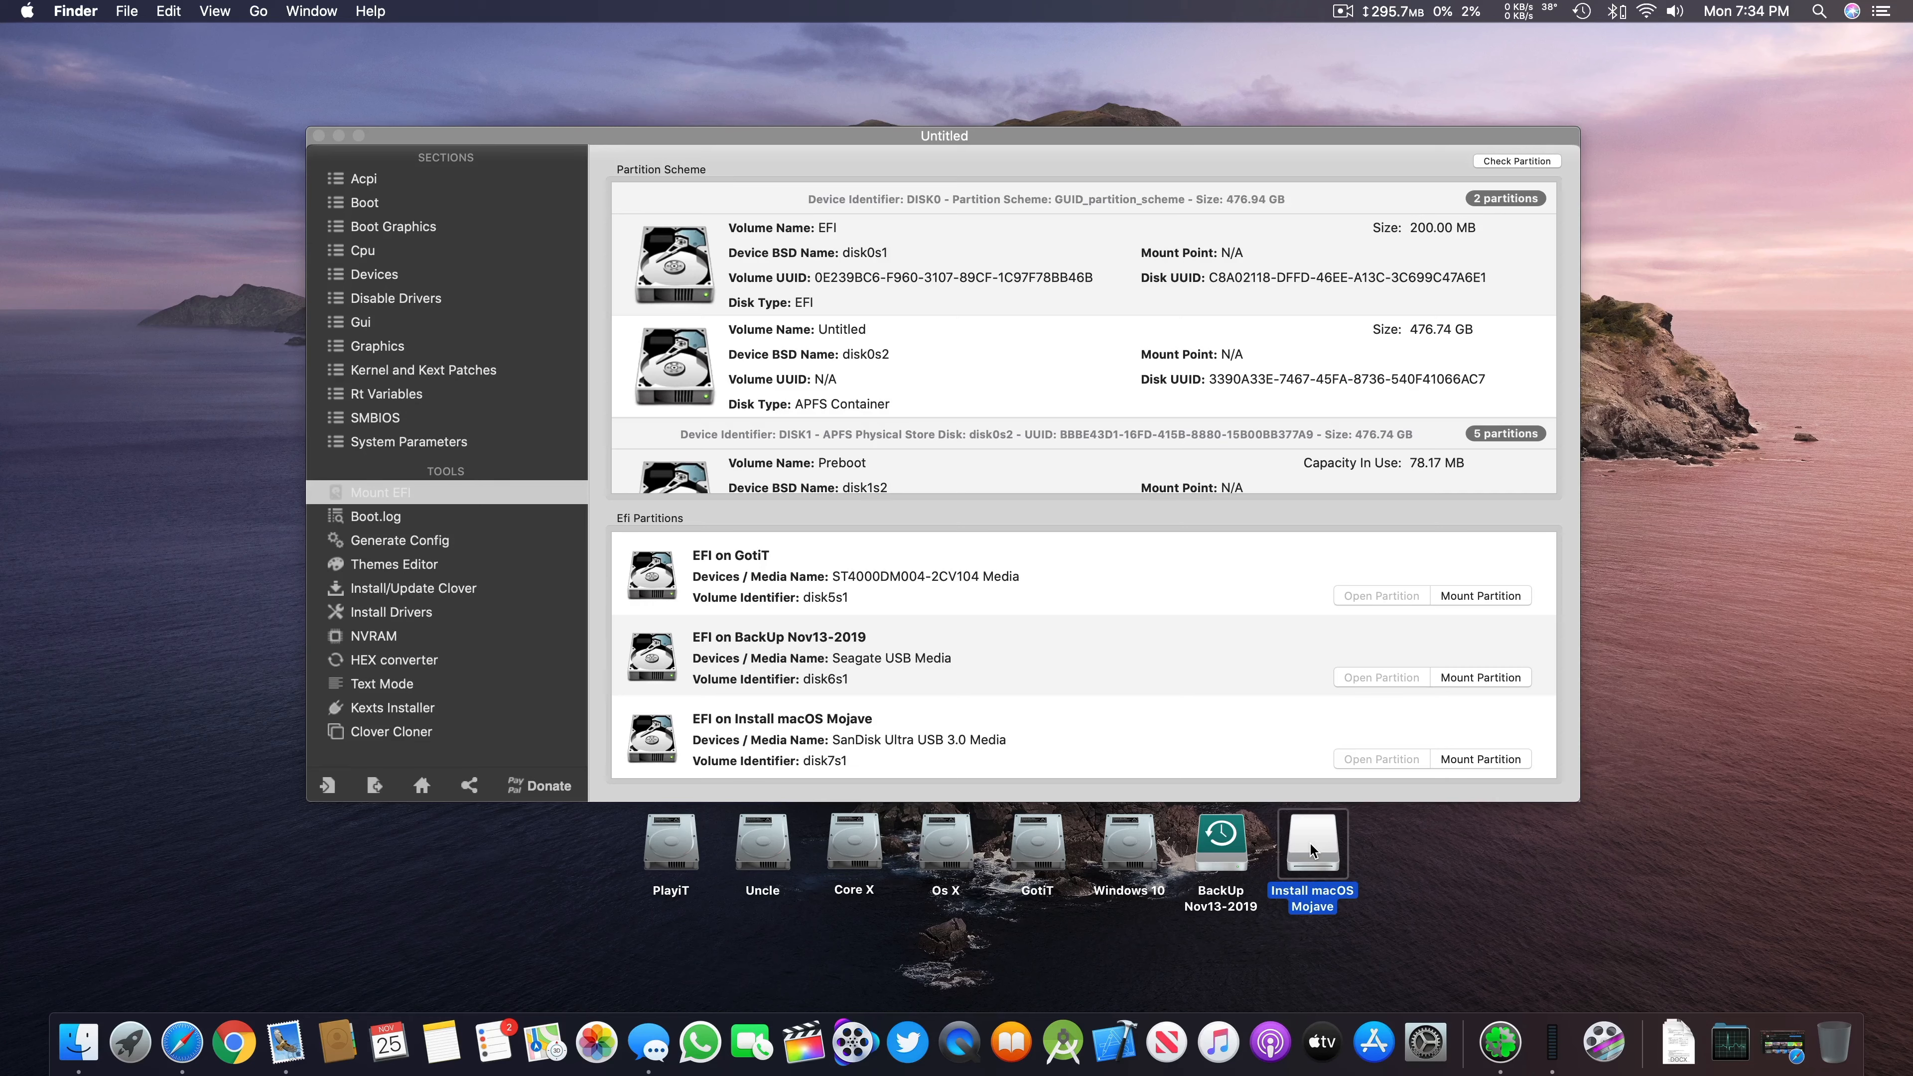
pyautogui.click(1409, 861)
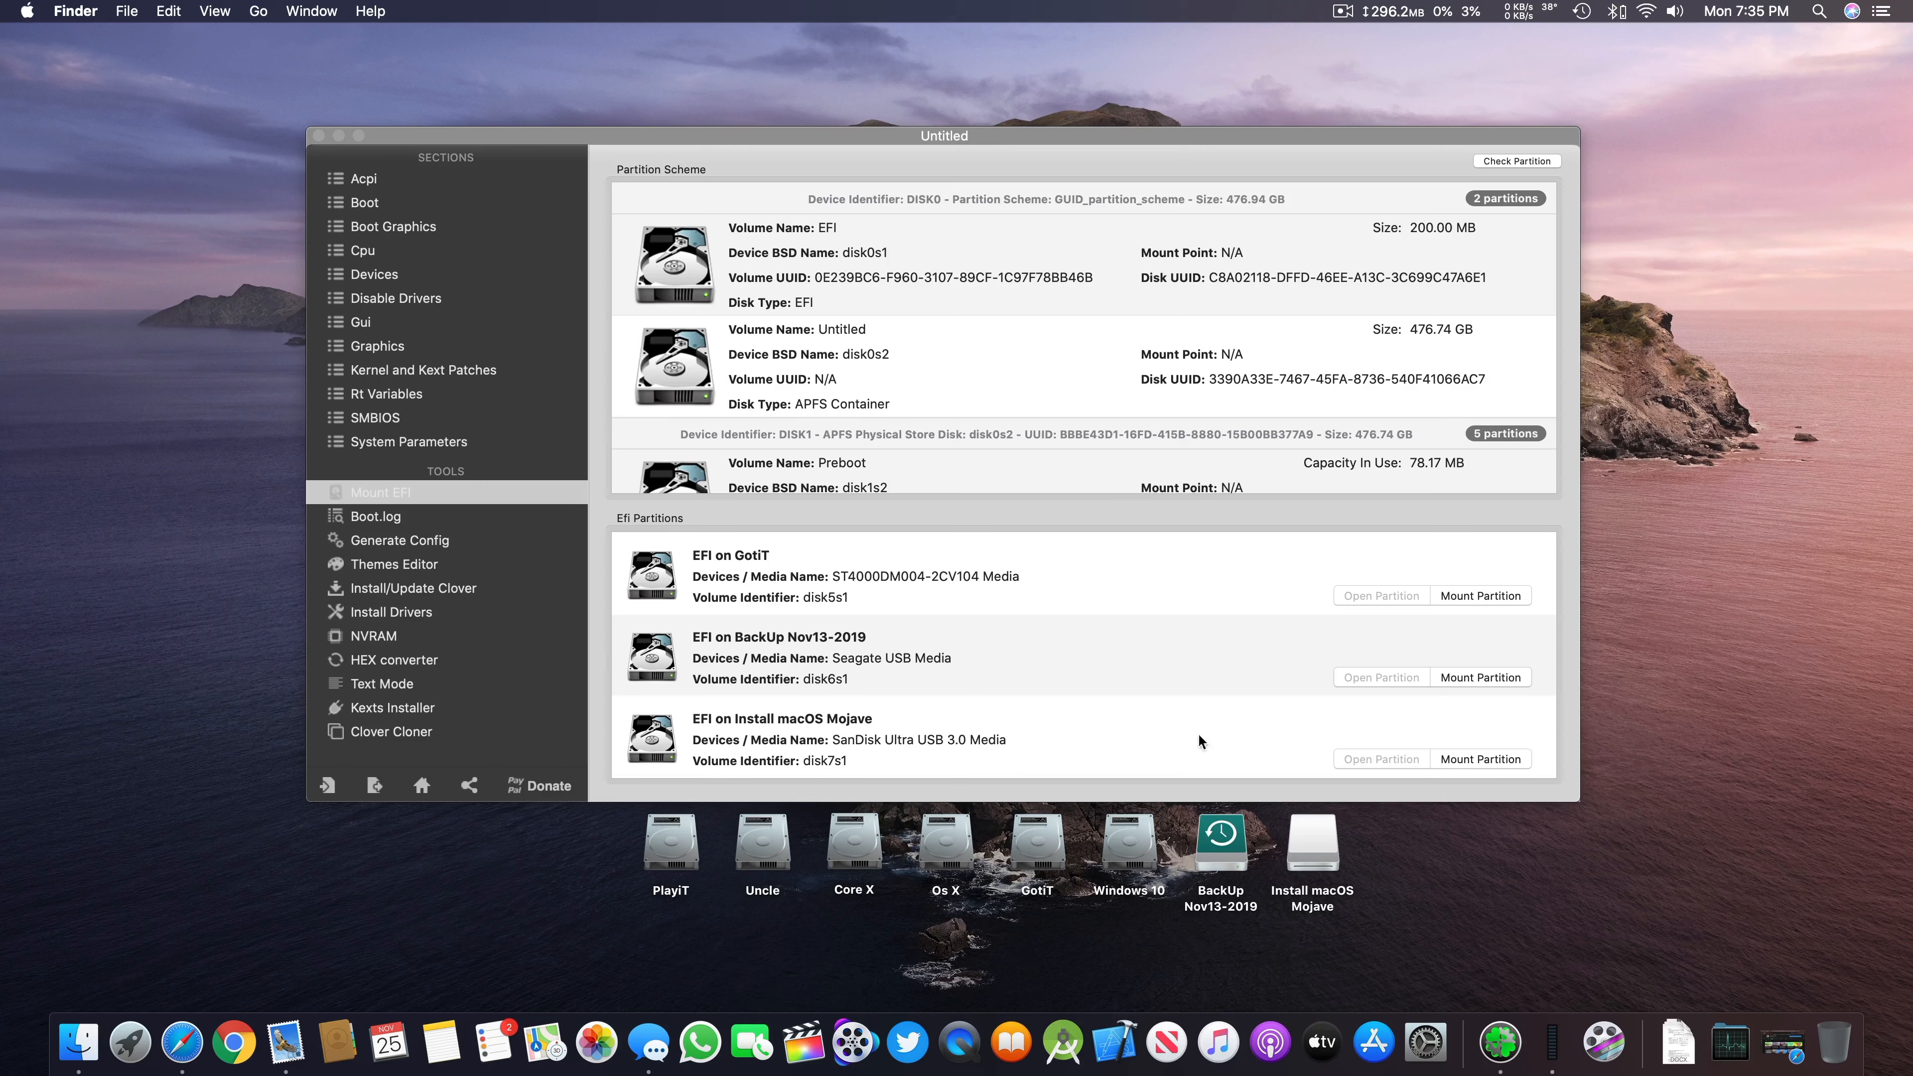
# Step: Mount the EFI partition of Install macOS Mojave, authorising with the account password, and place its icon beside the installer drive
pyautogui.click(1509, 760)
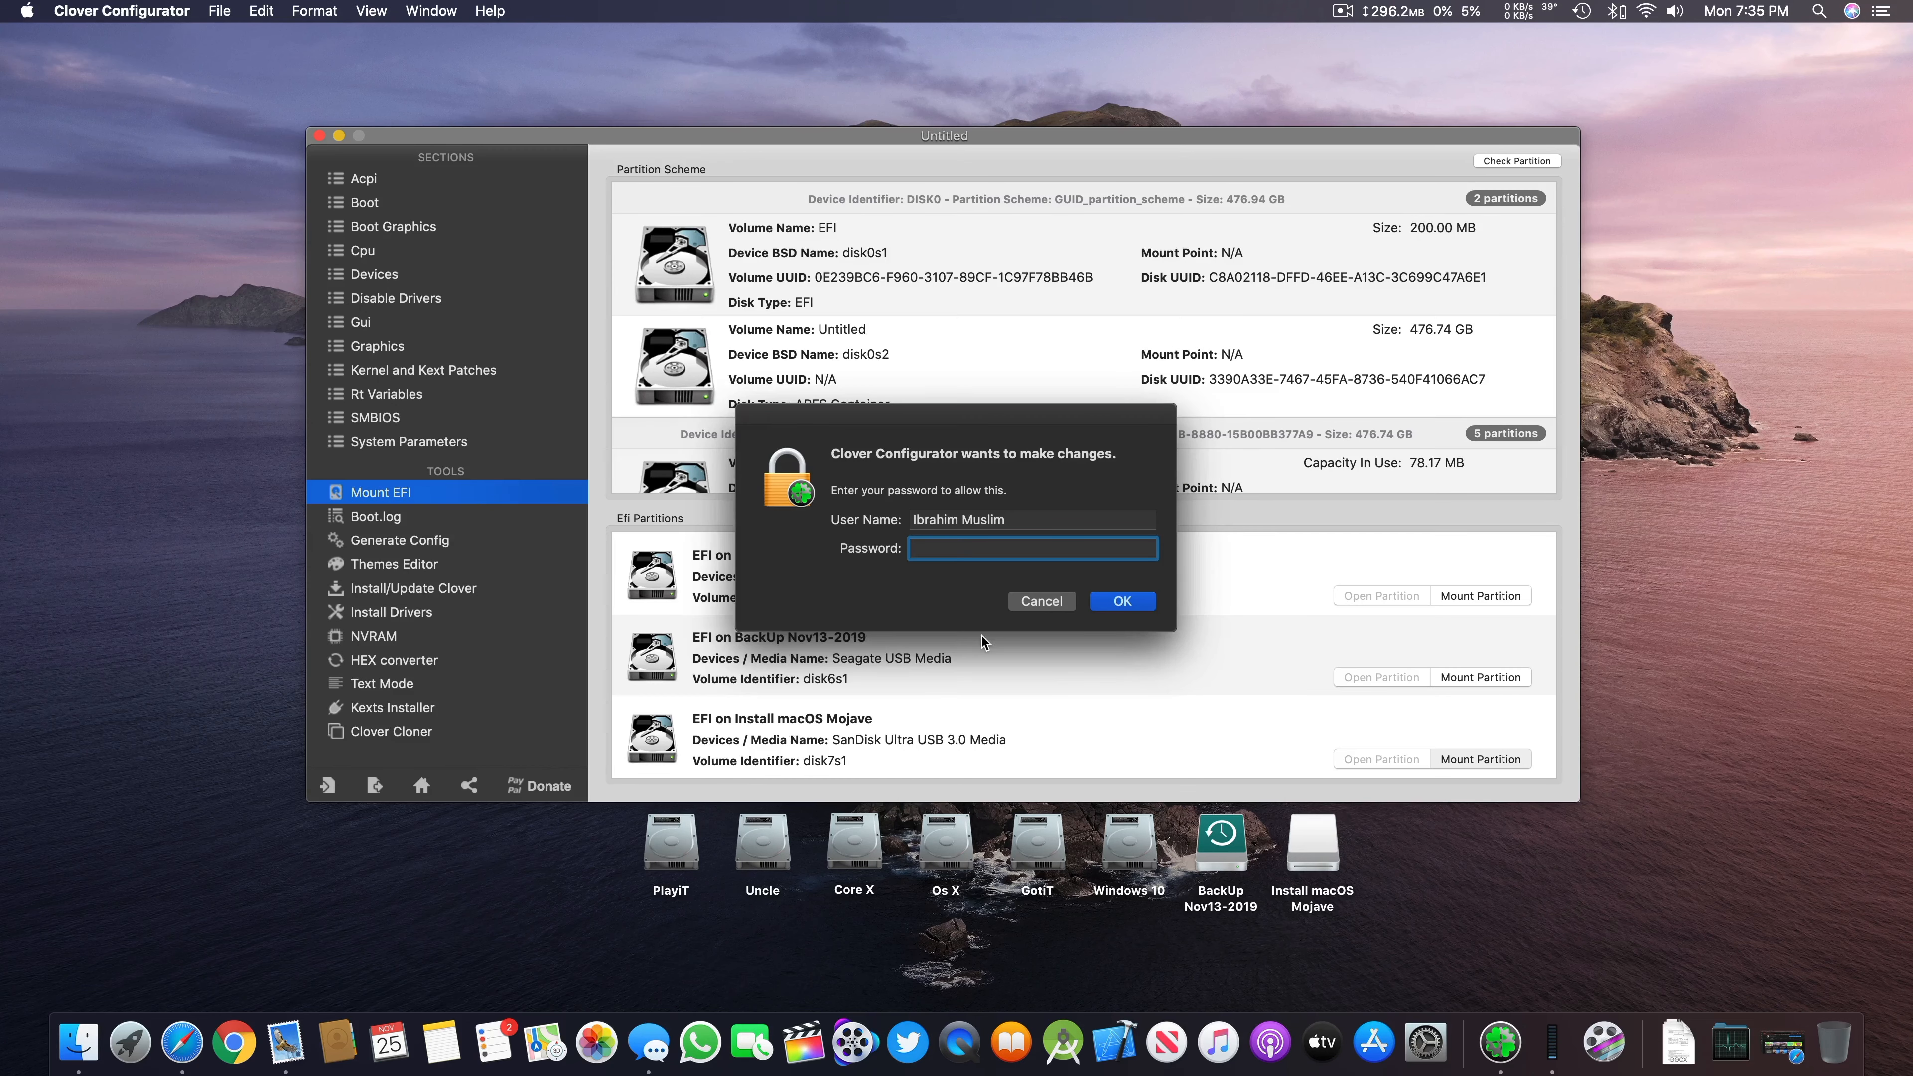
pyautogui.write('********')
pyautogui.press('Return')
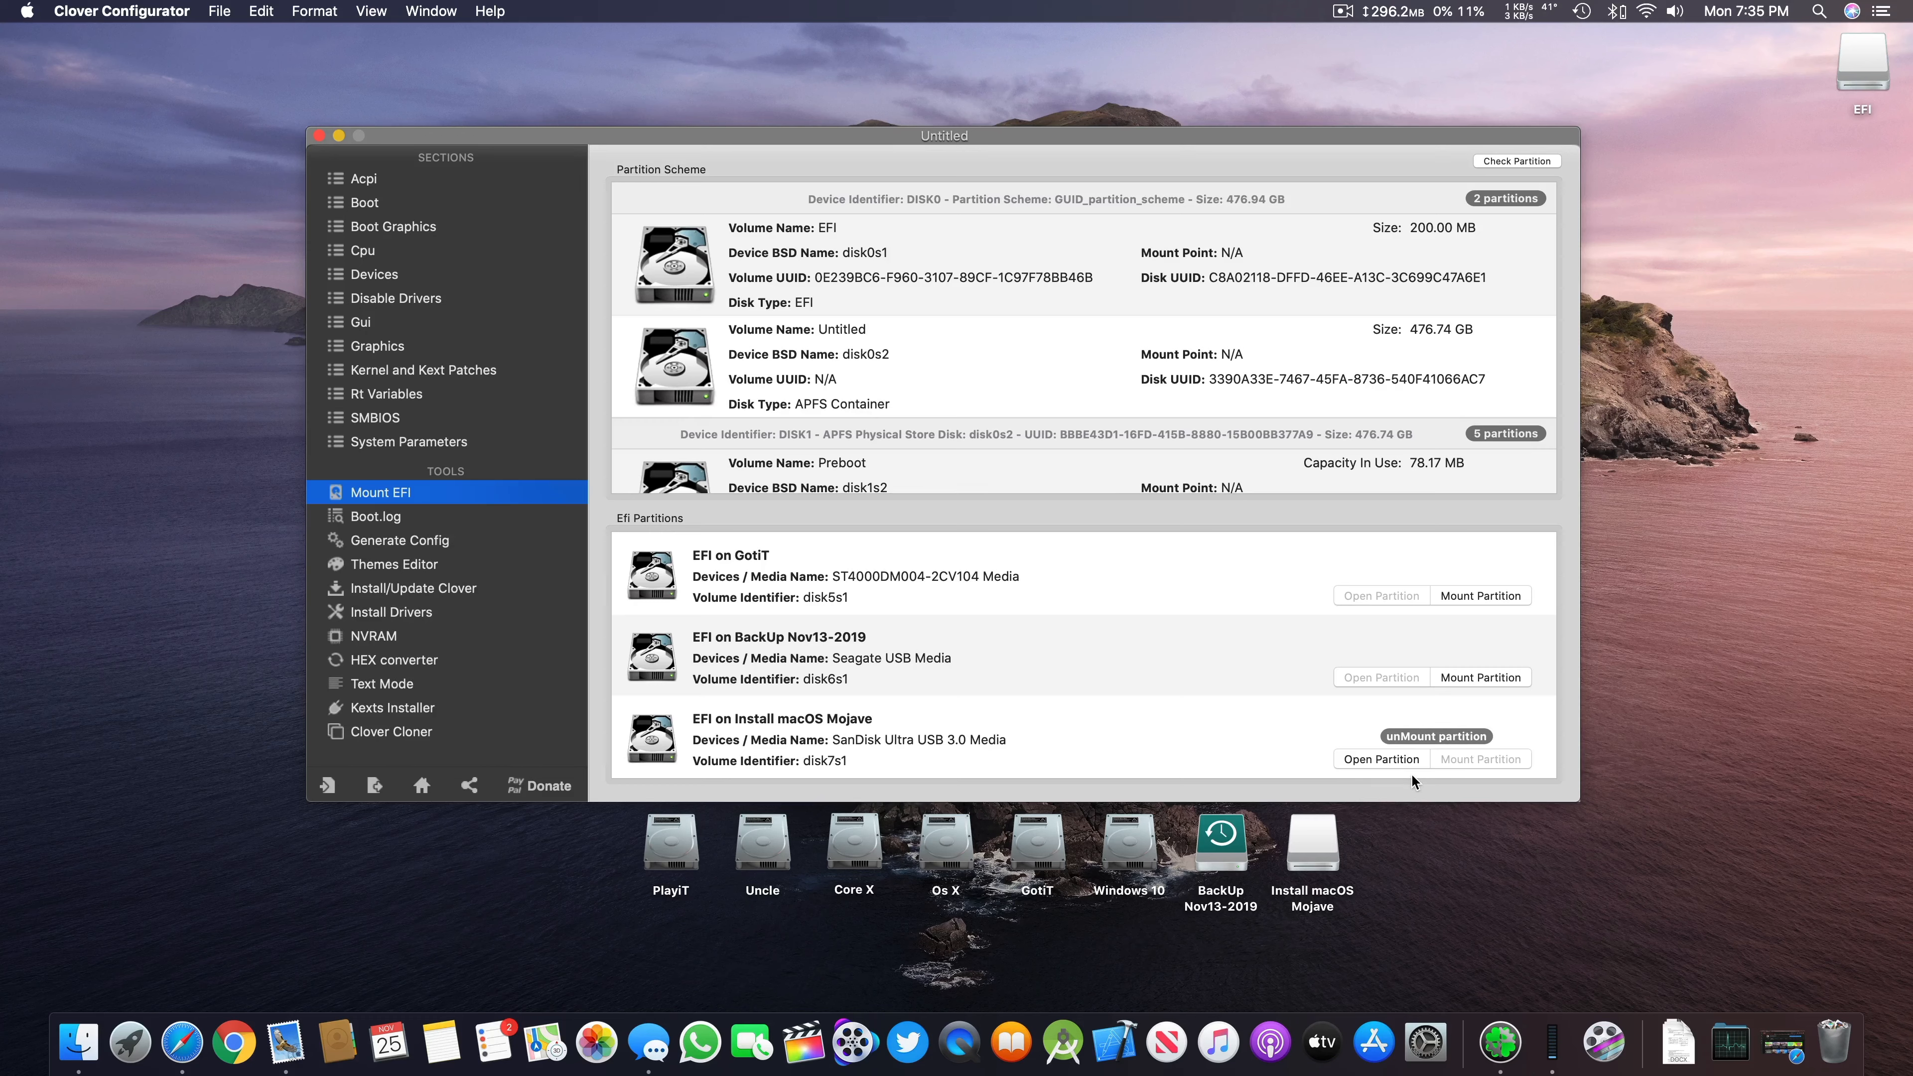
pyautogui.moveTo(1864, 61); pyautogui.dragTo(1395, 842)
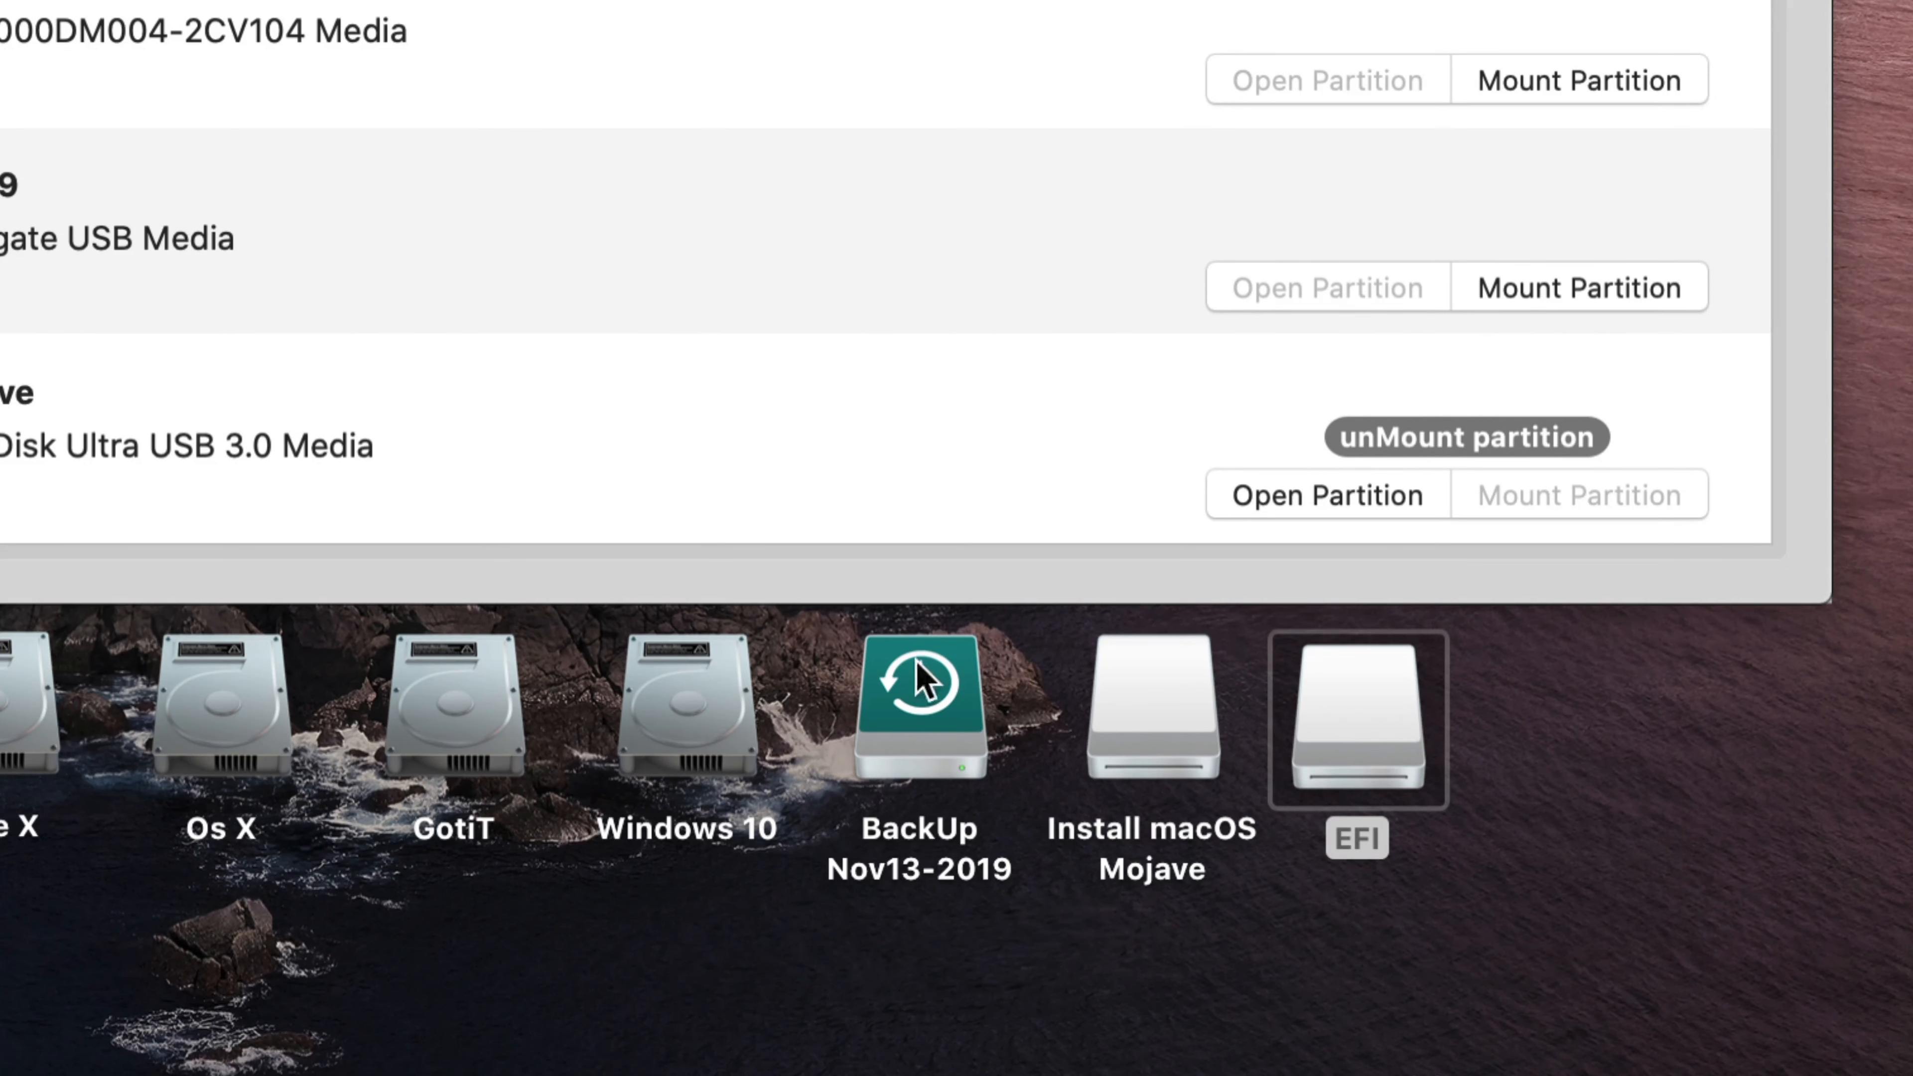
# Step: Move the EFI folder and nvram.plist from the mounted EFI partition to the desktop and check that the partition is empty
pyautogui.moveTo(1062, 634); pyautogui.dragTo(1551, 851)
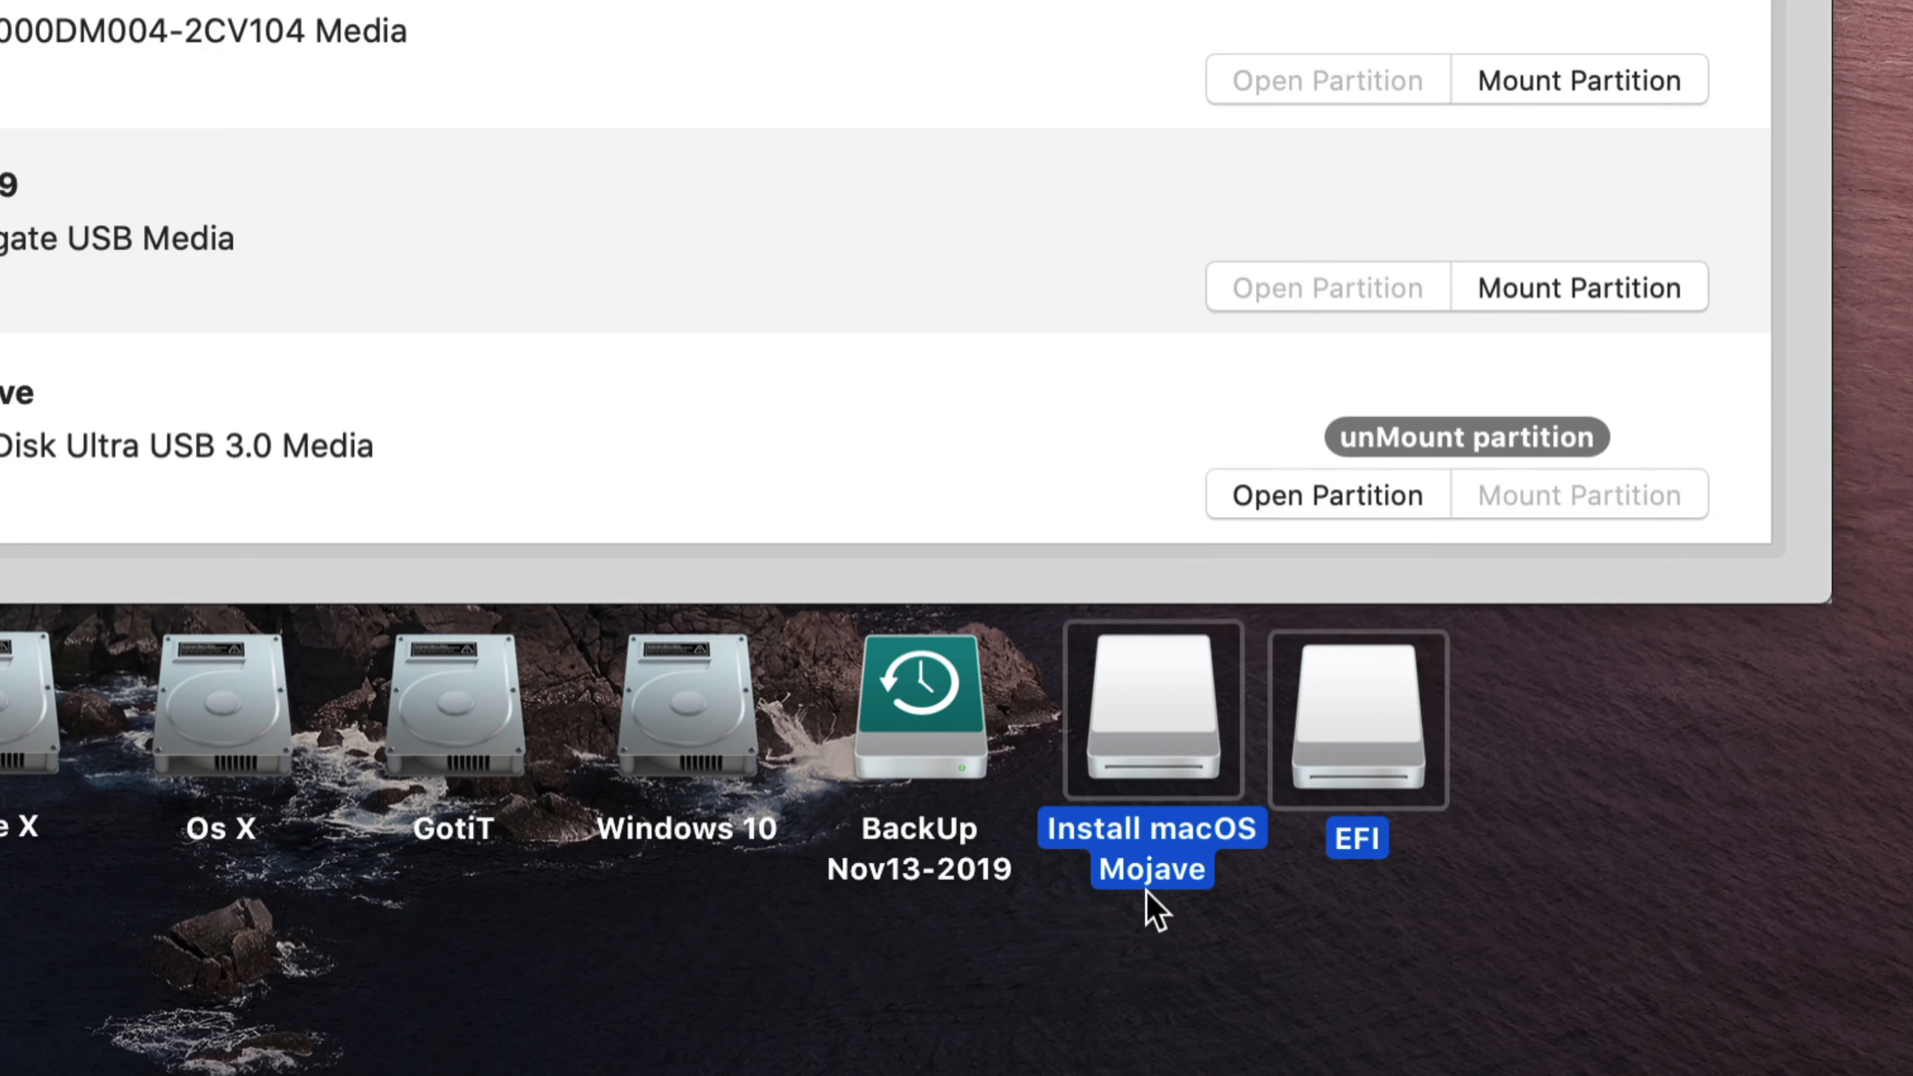
pyautogui.doubleClick(1366, 727)
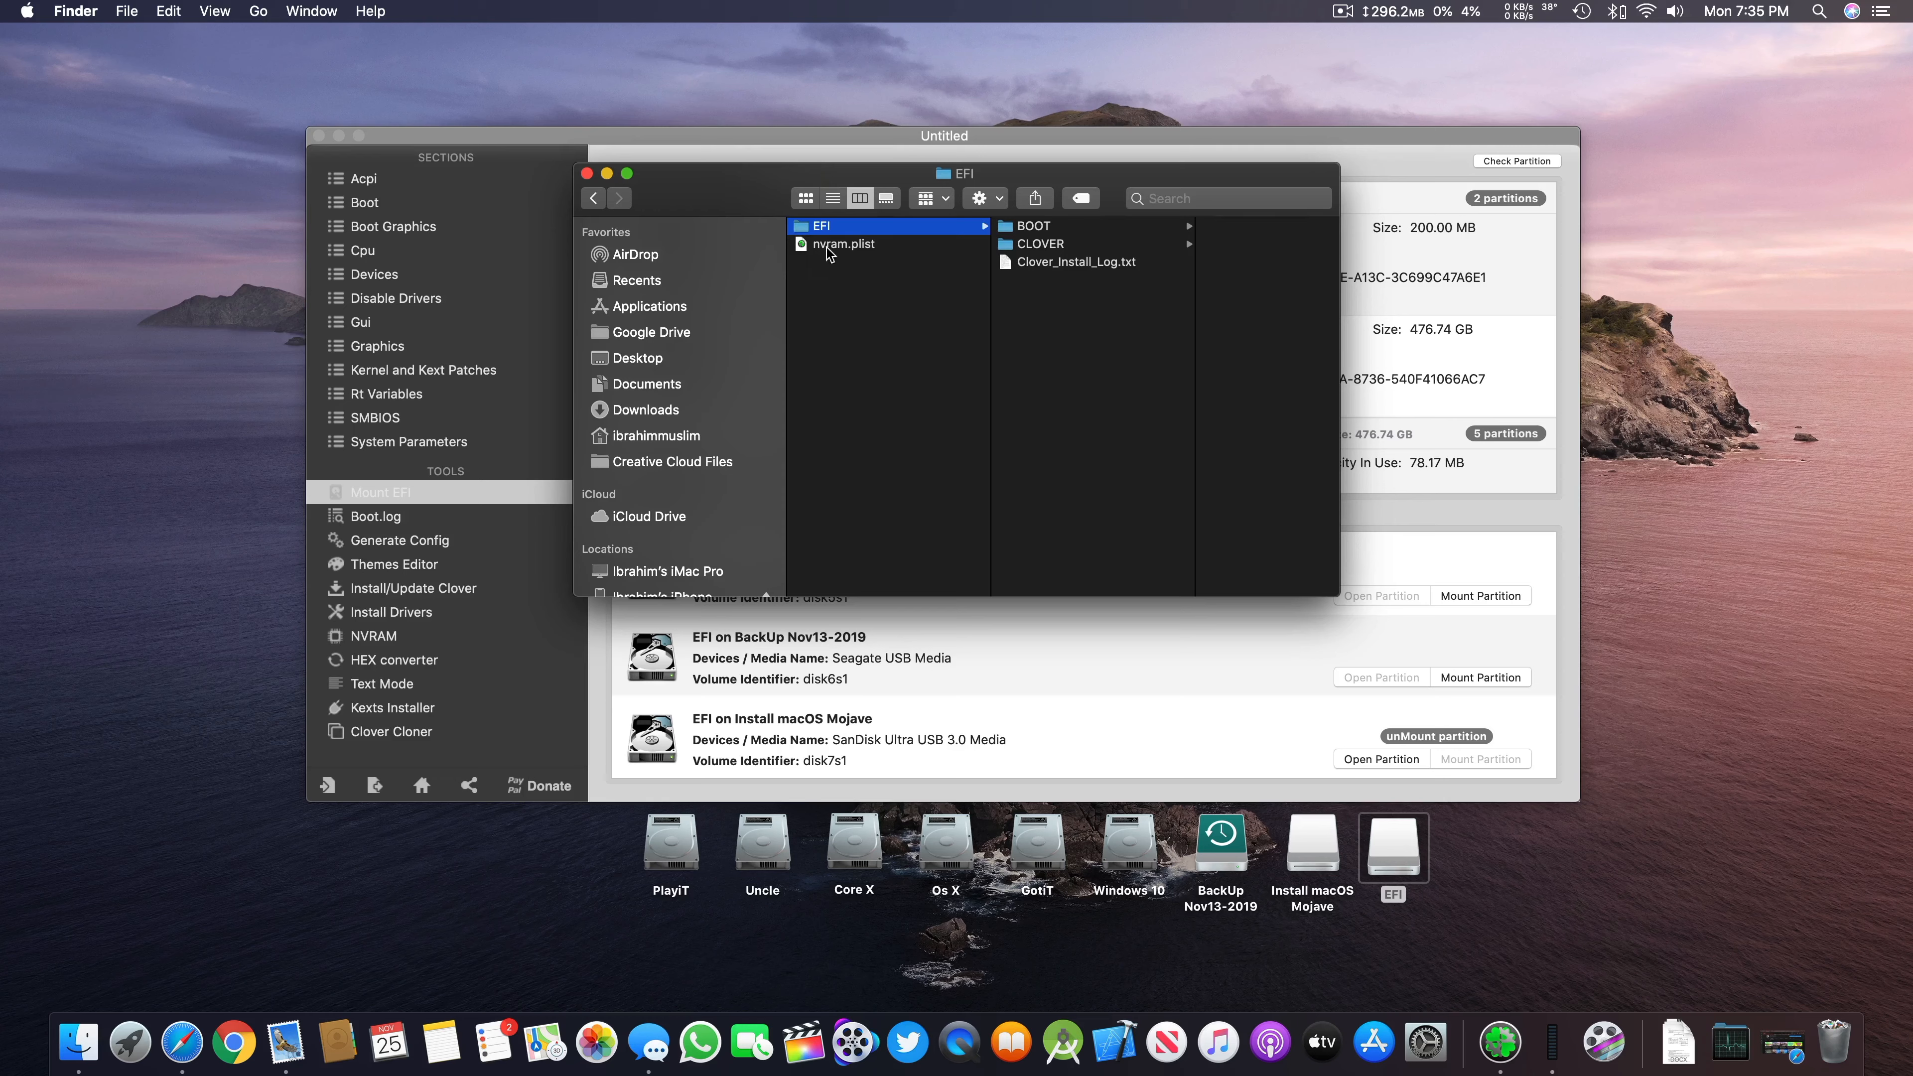
pyautogui.click(1180, 242)
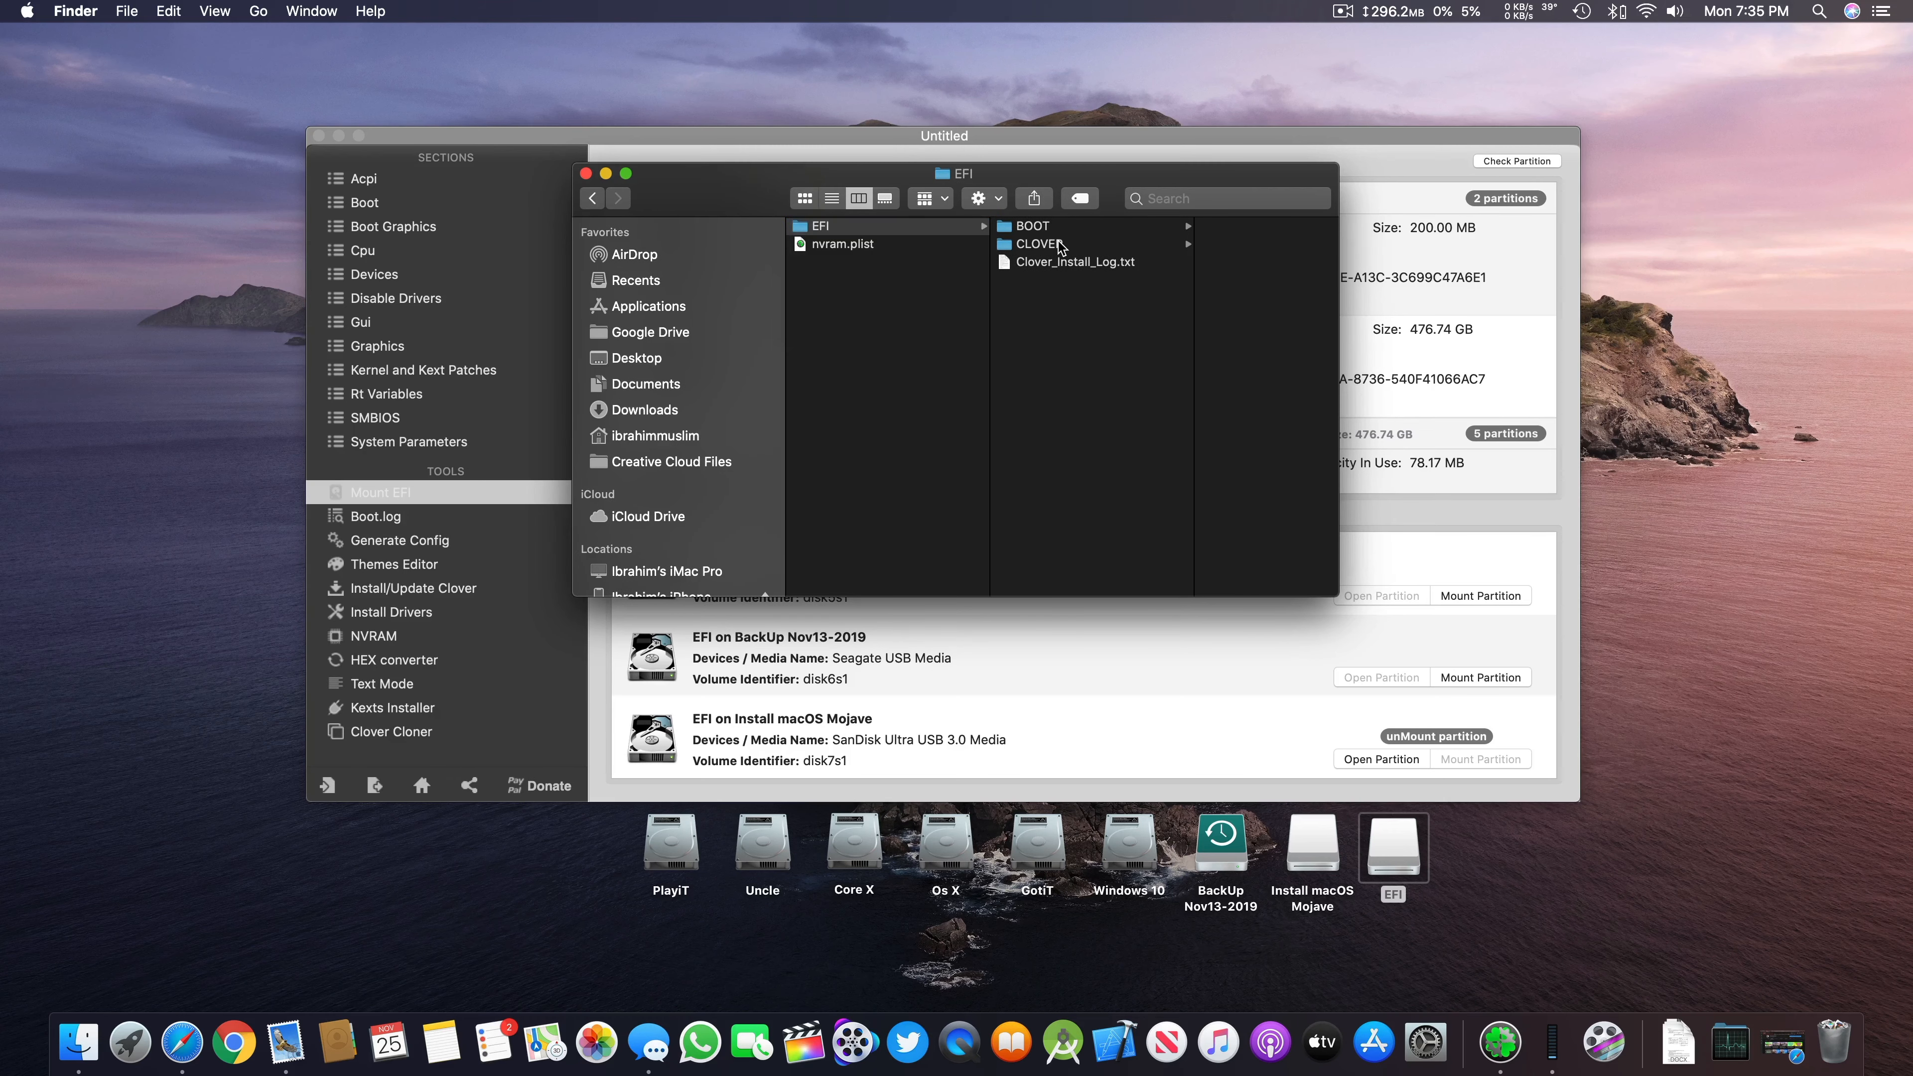
pyautogui.hscroll(-5, 986, 299)
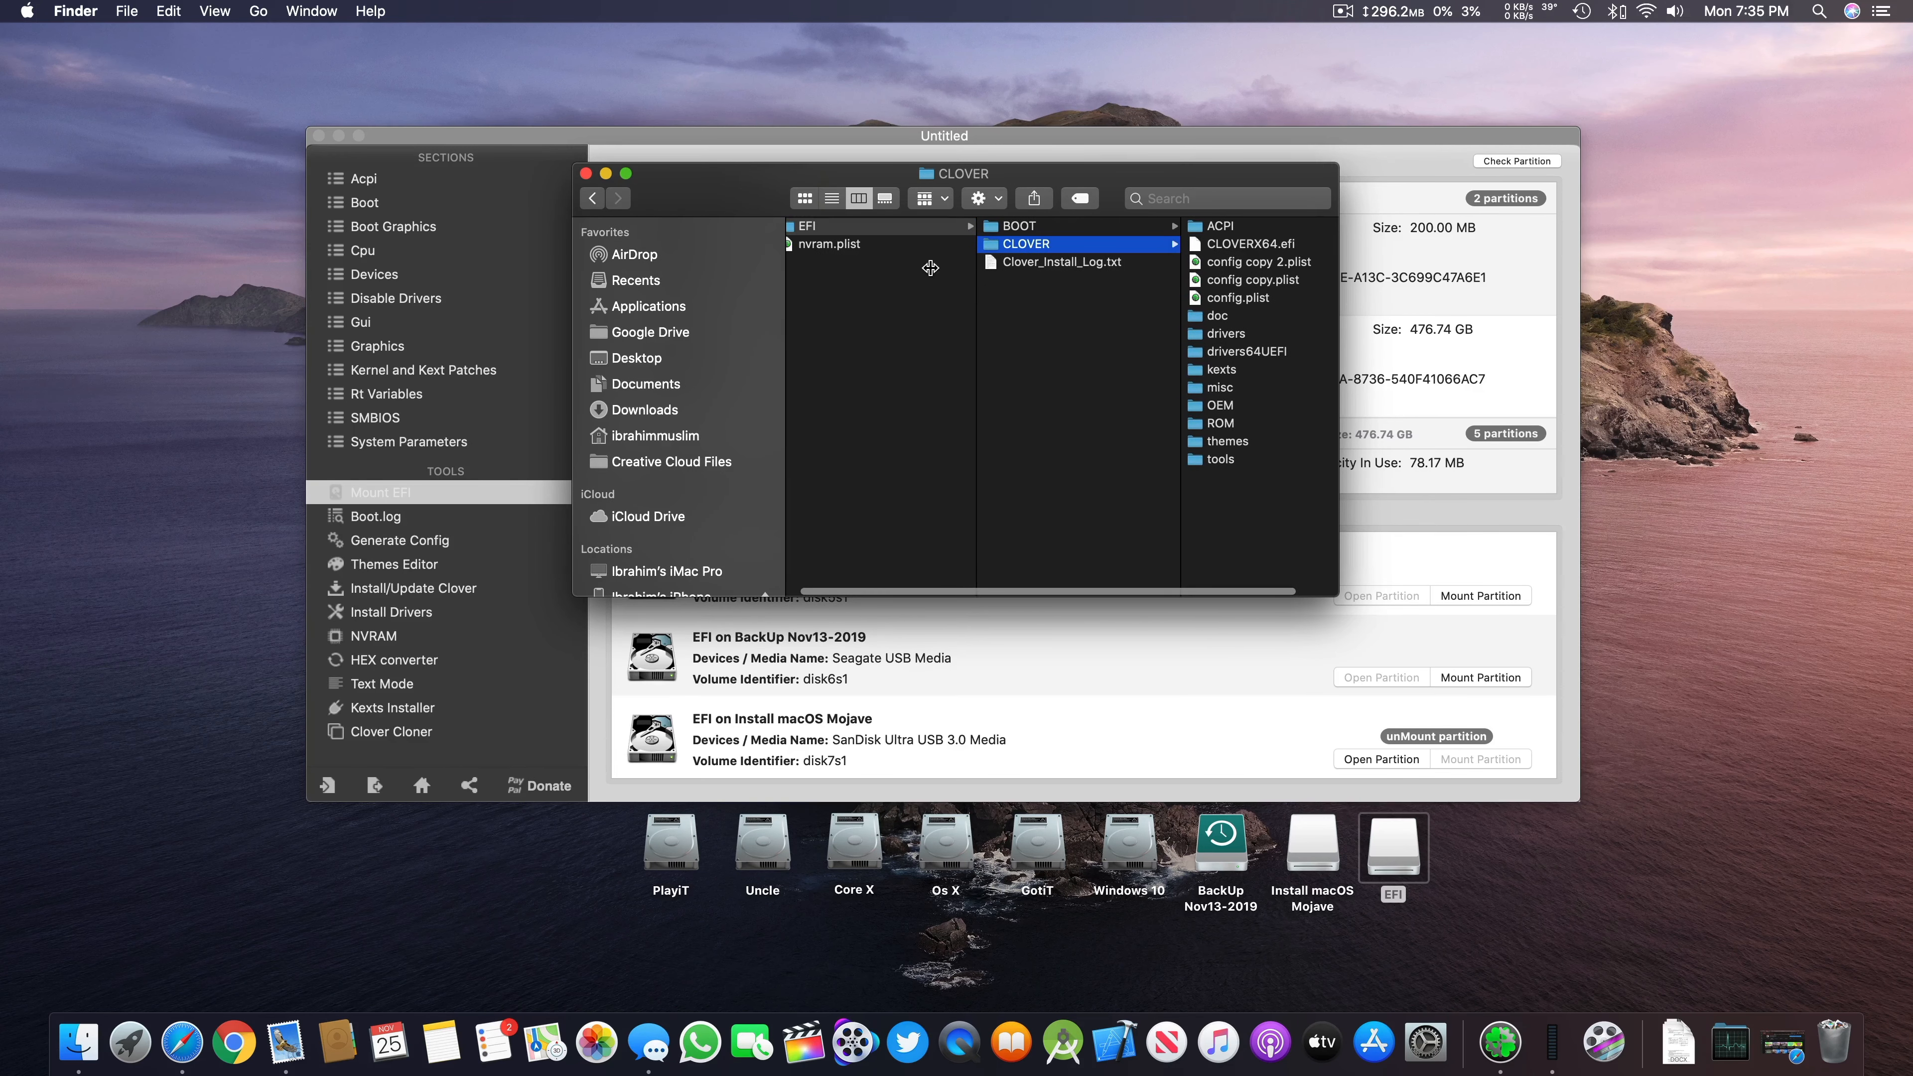
pyautogui.moveTo(787, 217); pyautogui.dragTo(88, 241)
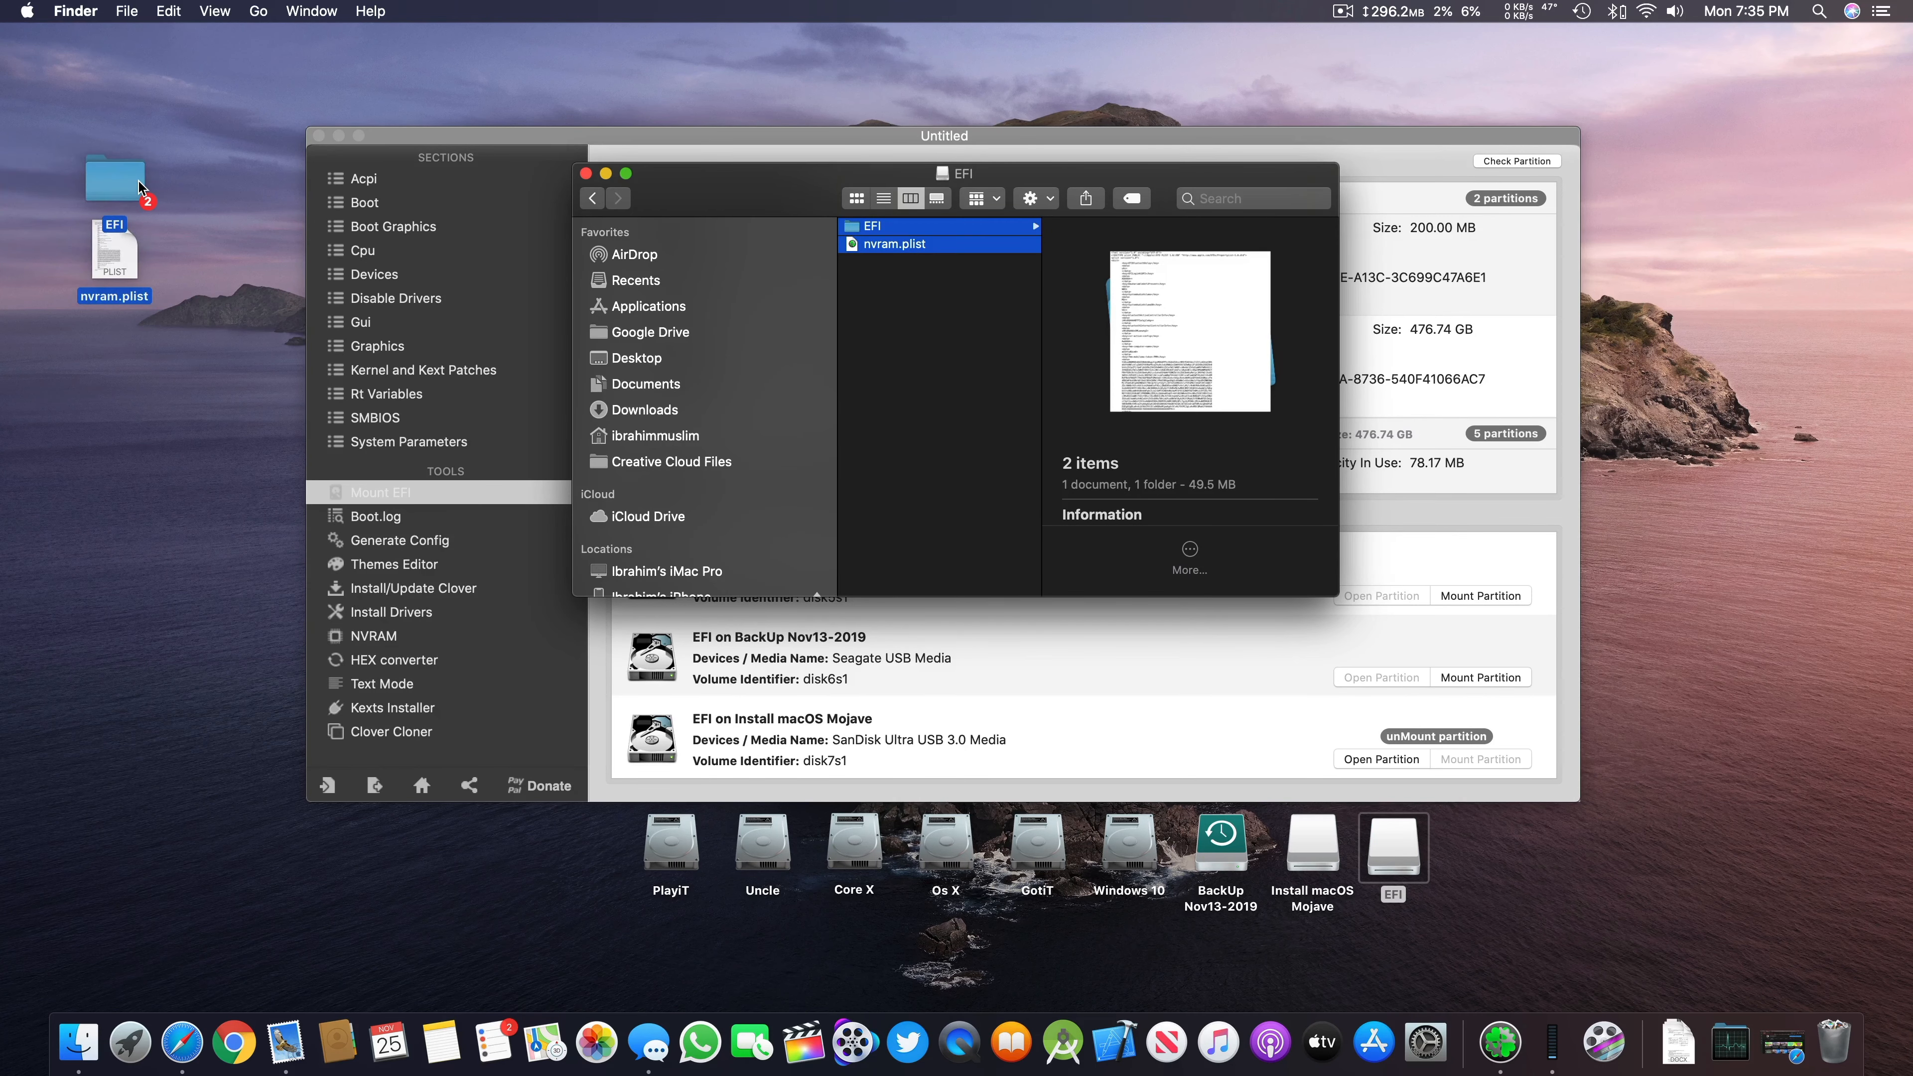
pyautogui.press('super+w')
pyautogui.doubleClick(1394, 843)
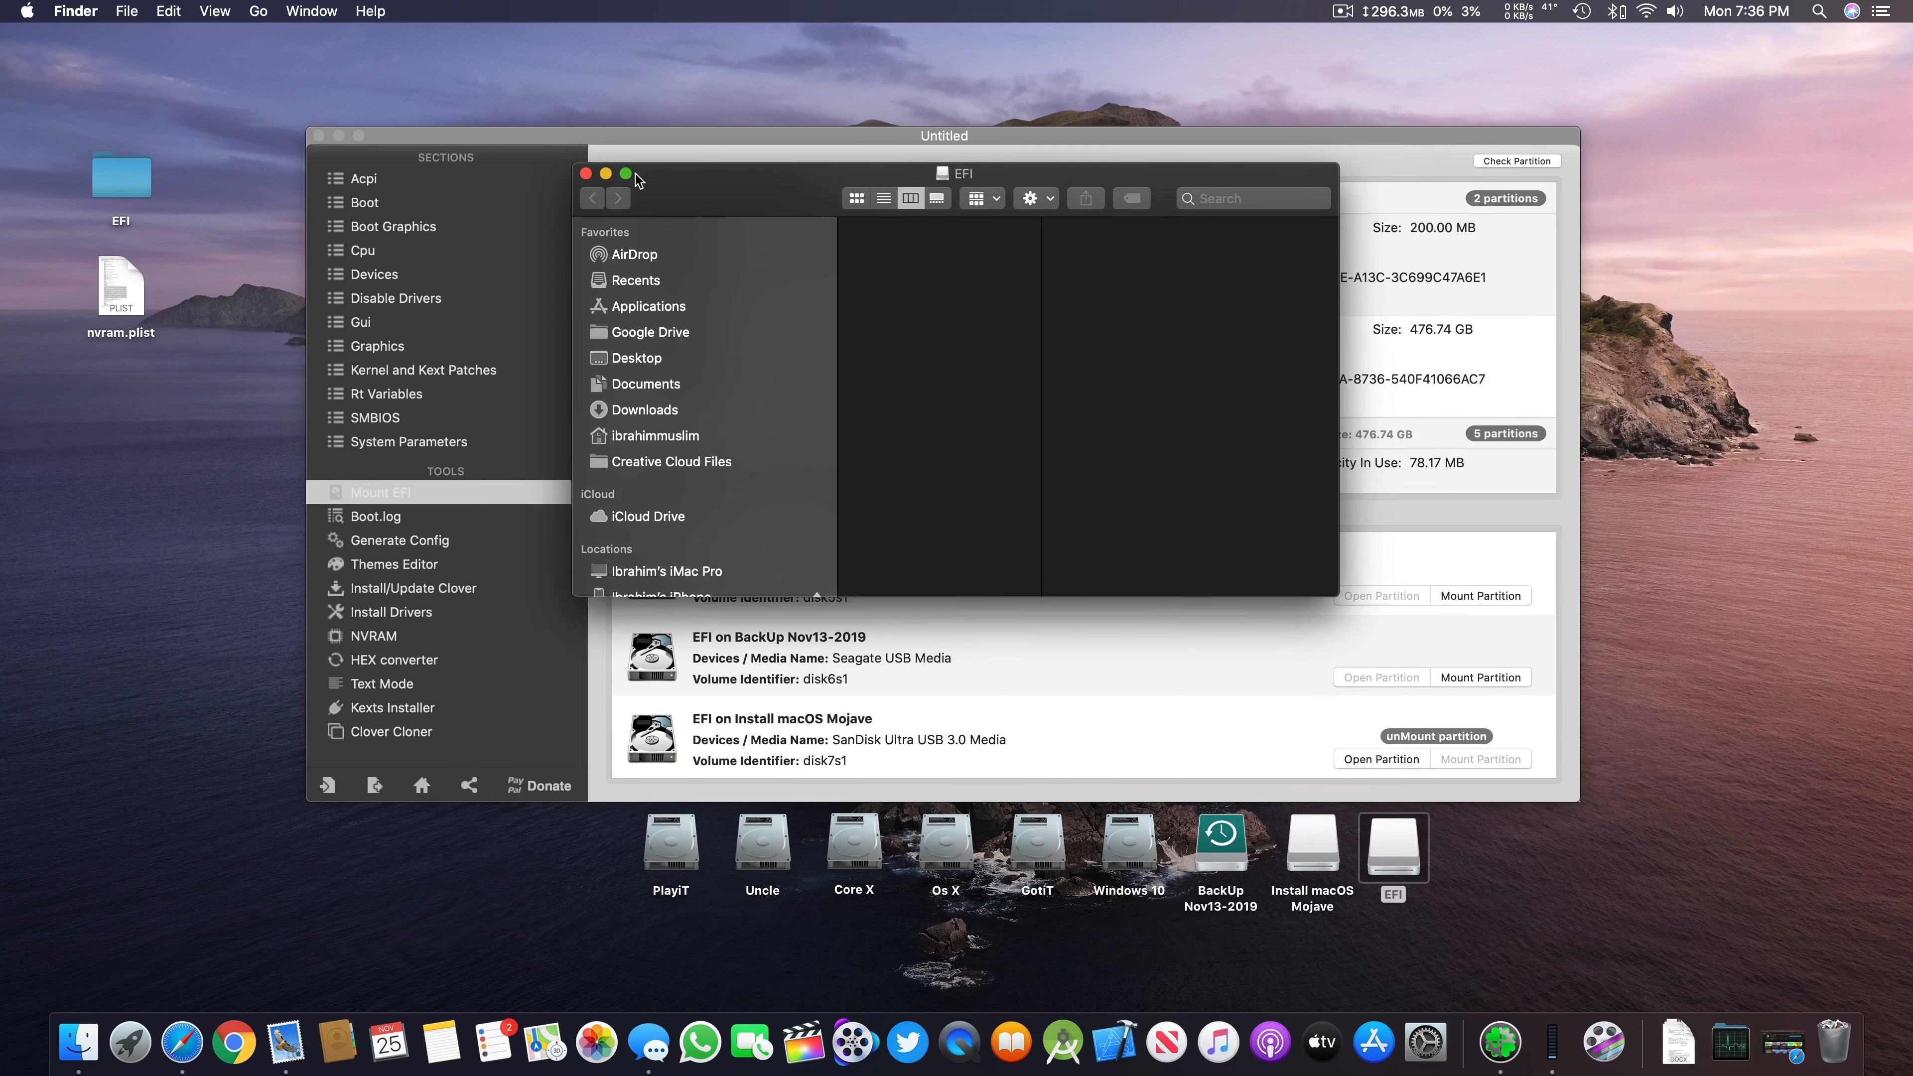
pyautogui.moveTo(583, 171); pyautogui.dragTo(585, 172)
pyautogui.click(587, 175)
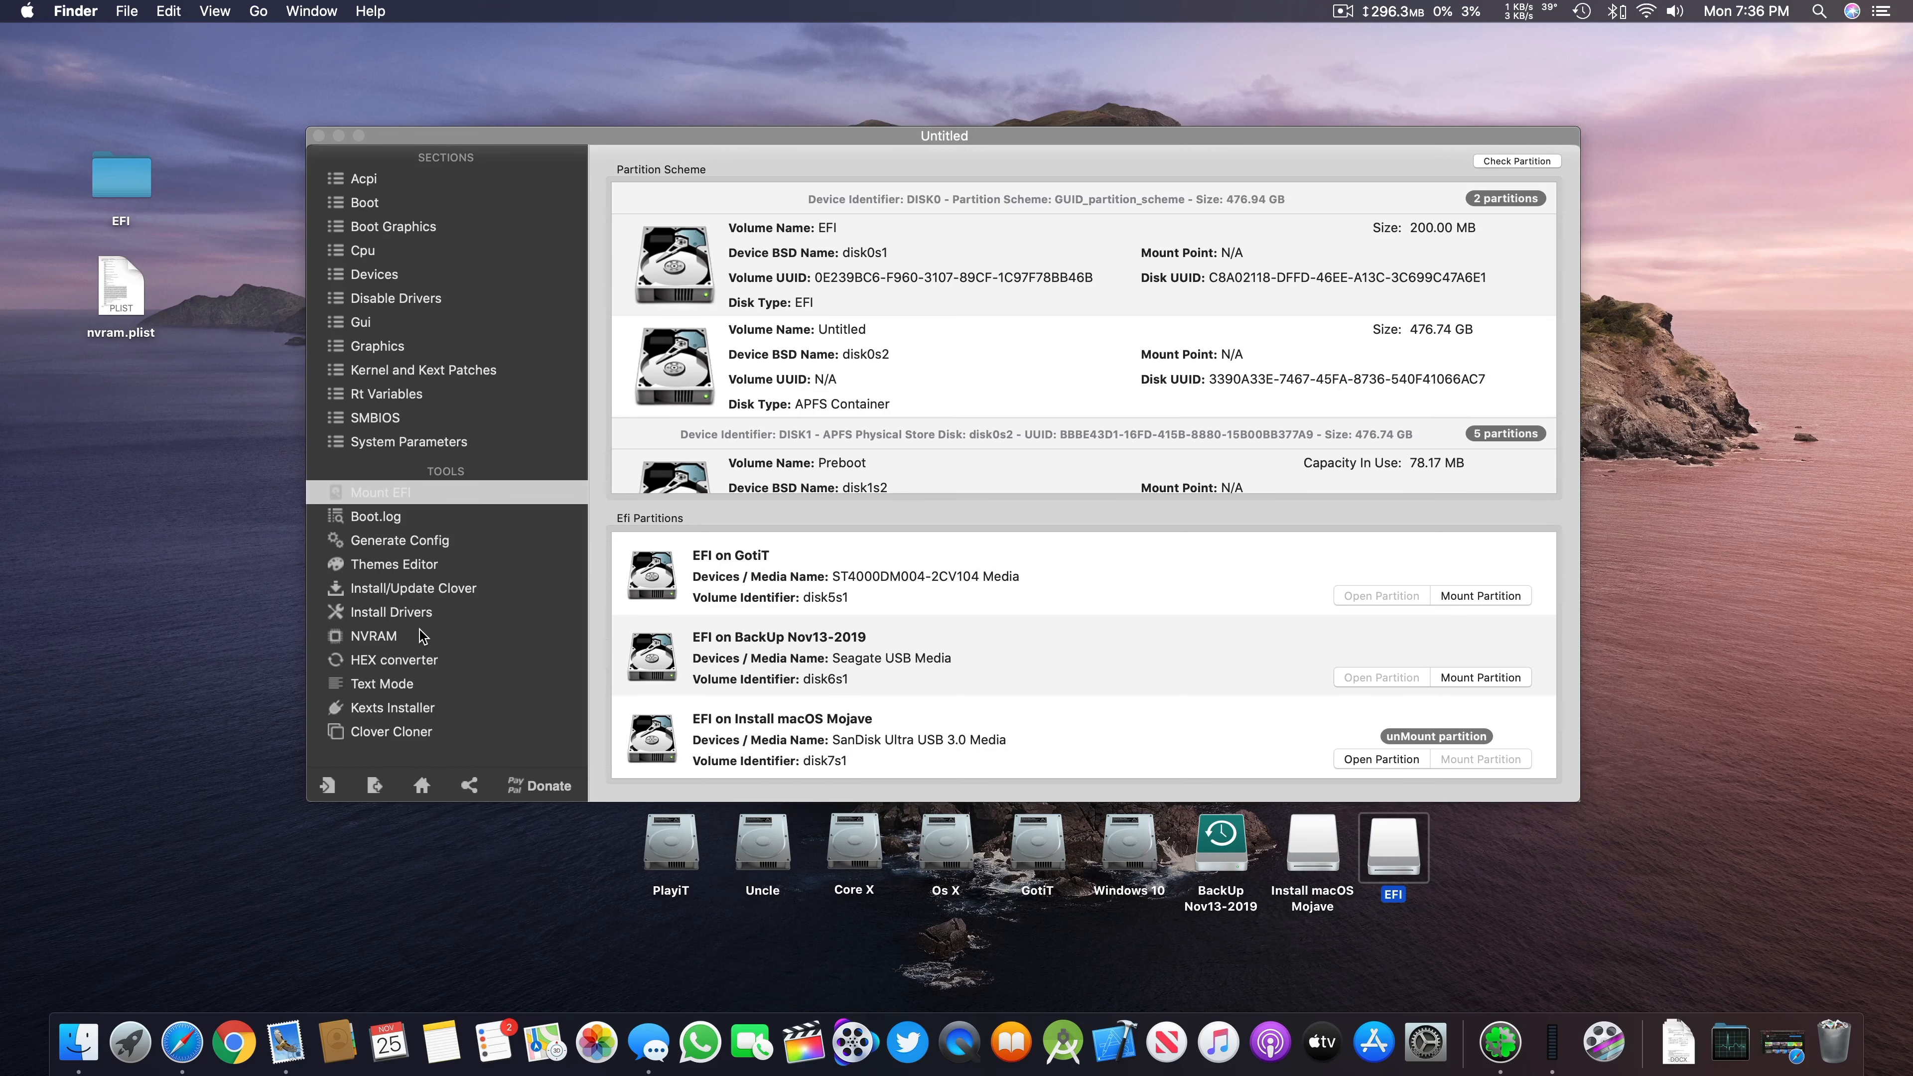
# Step: Check for Clover updates with saving to the desktop enabled, and download the revision 5099 package
pyautogui.click(475, 592)
pyautogui.click(476, 590)
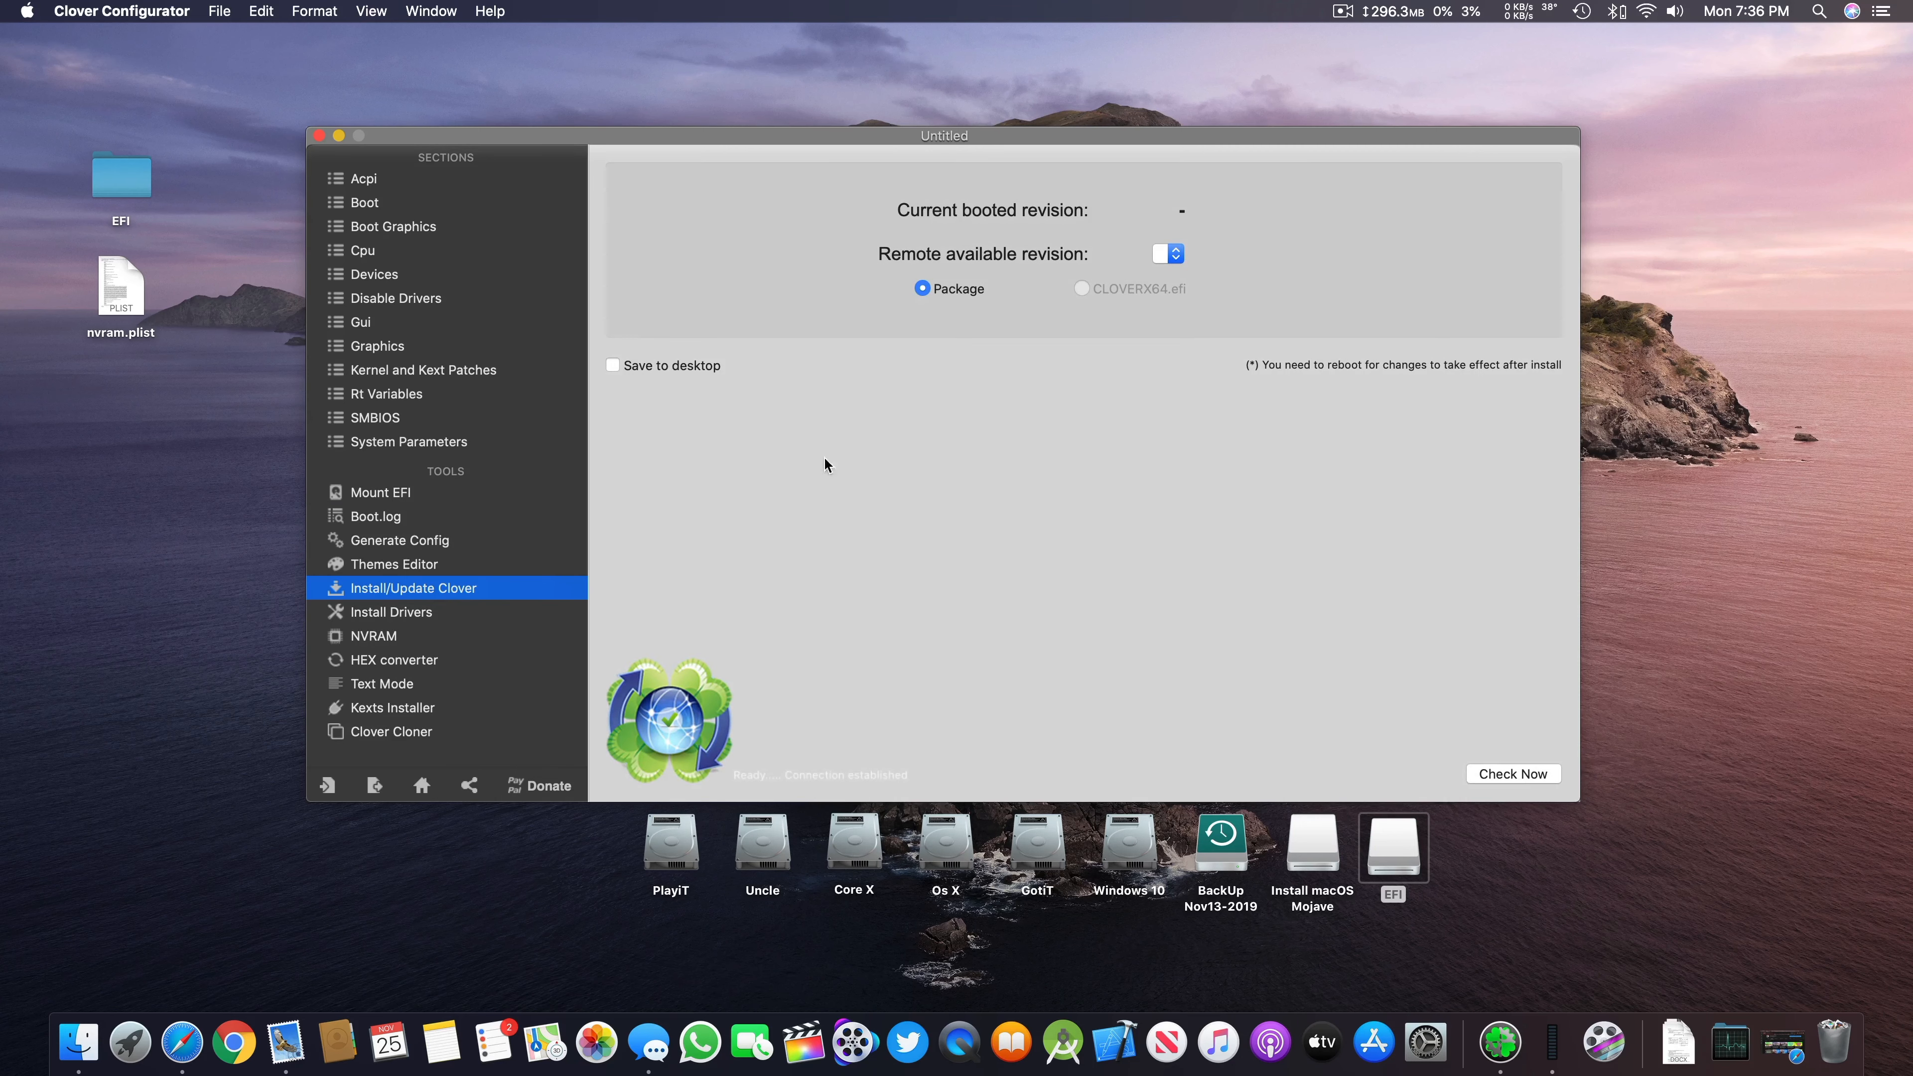
pyautogui.click(674, 364)
pyautogui.click(1529, 776)
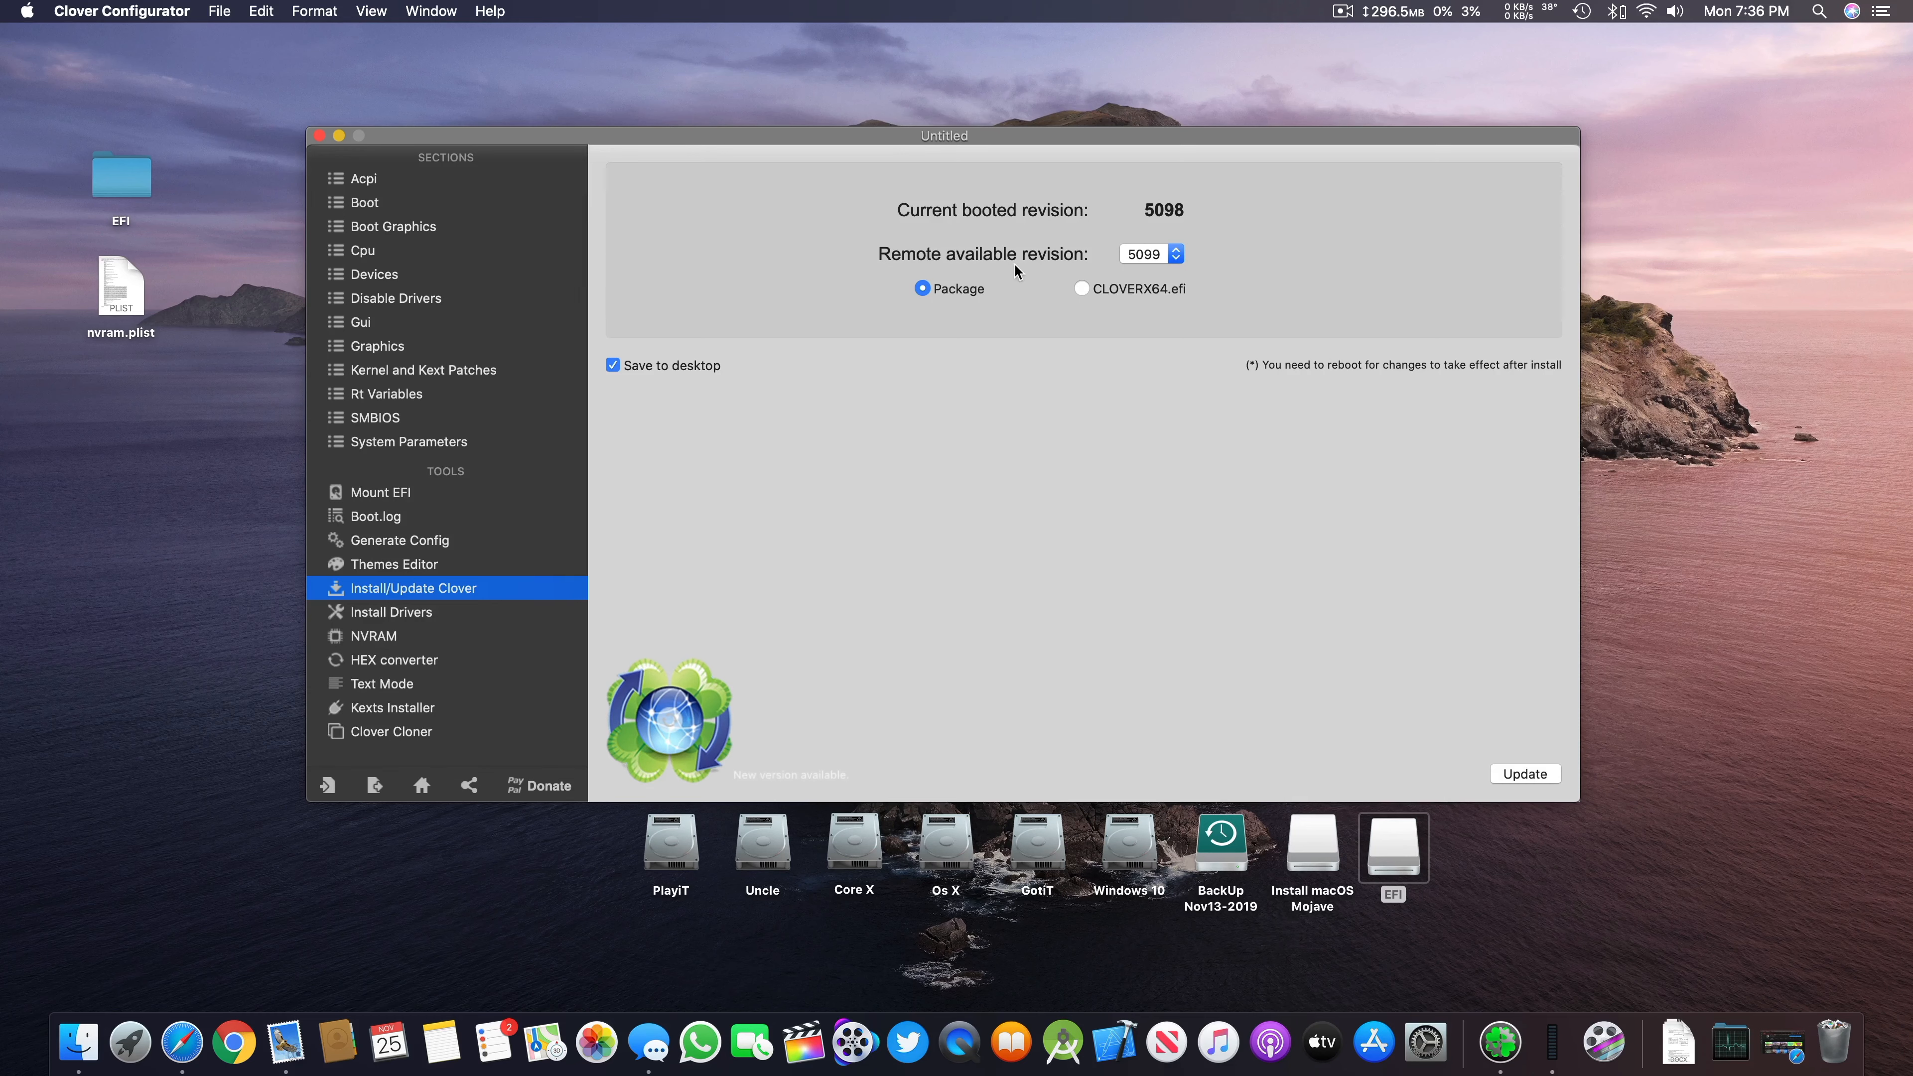
pyautogui.click(1534, 773)
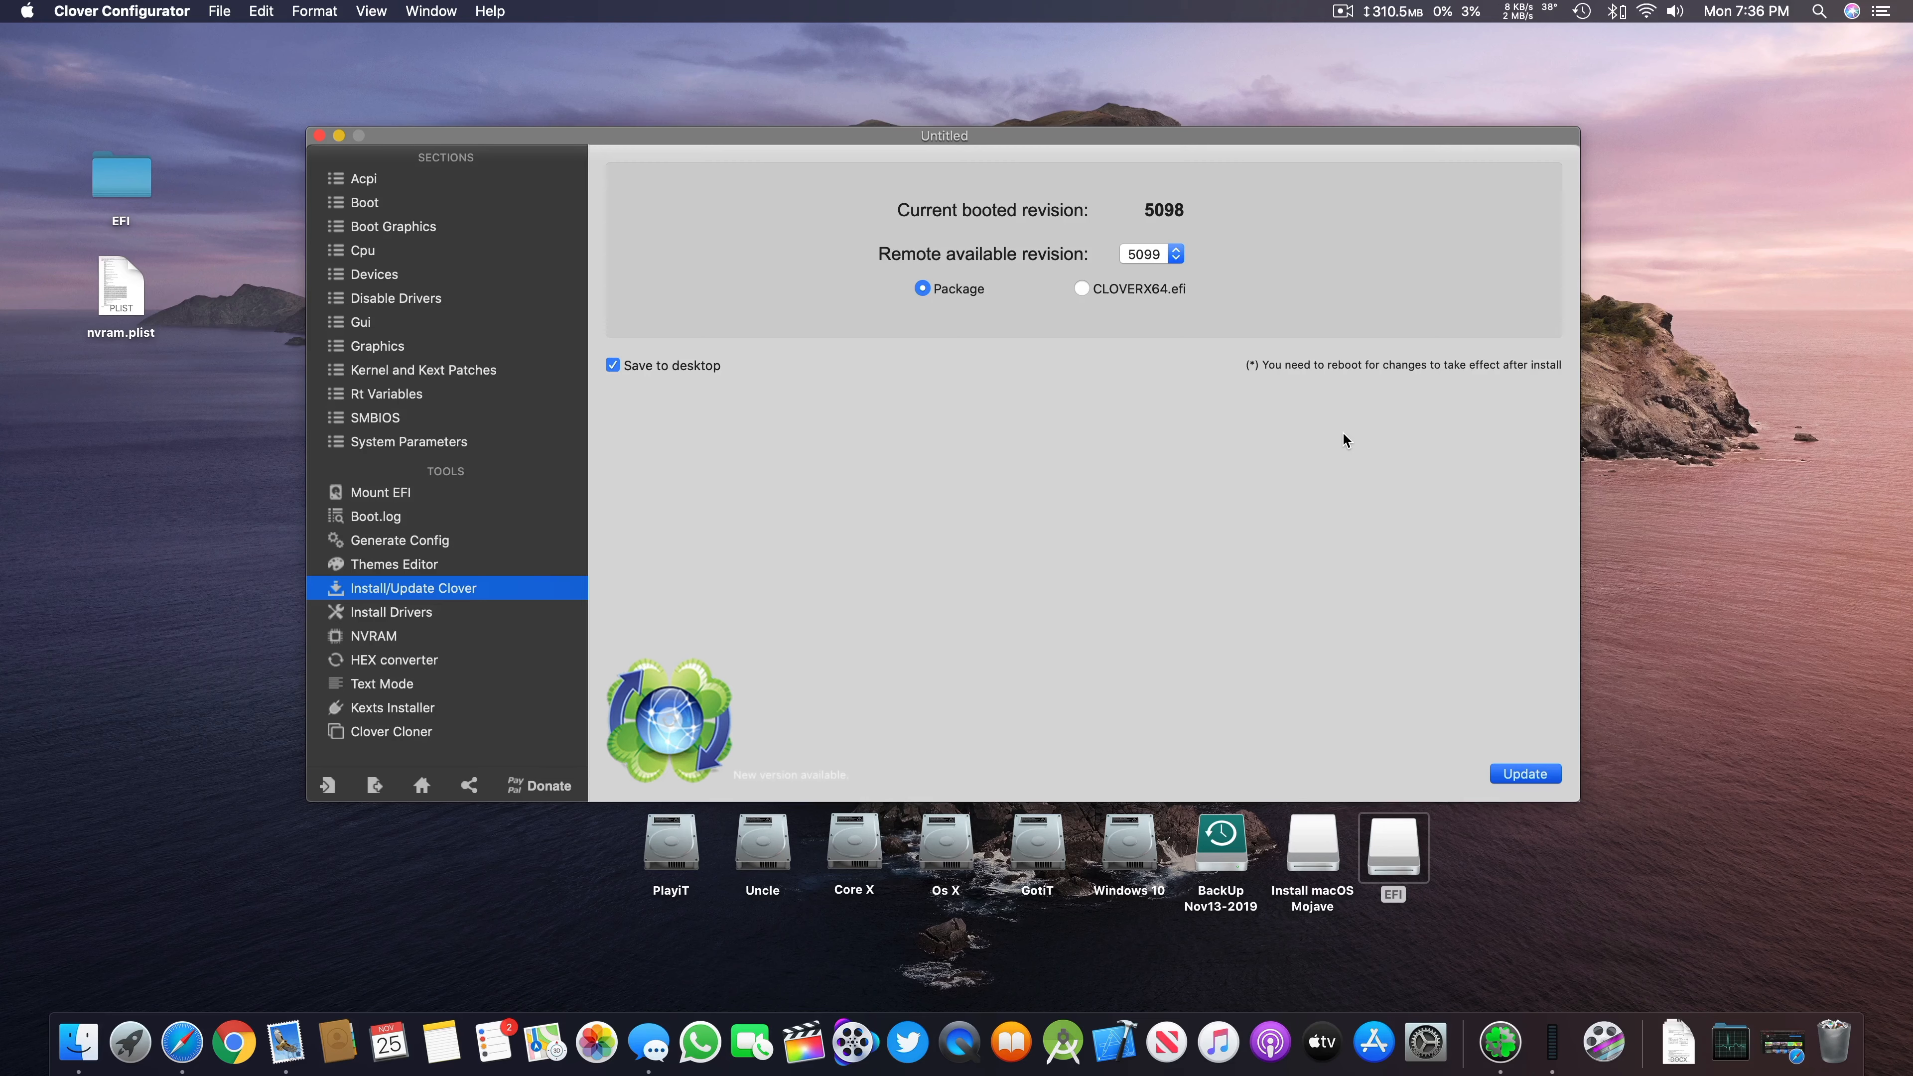
pyautogui.press('Return')
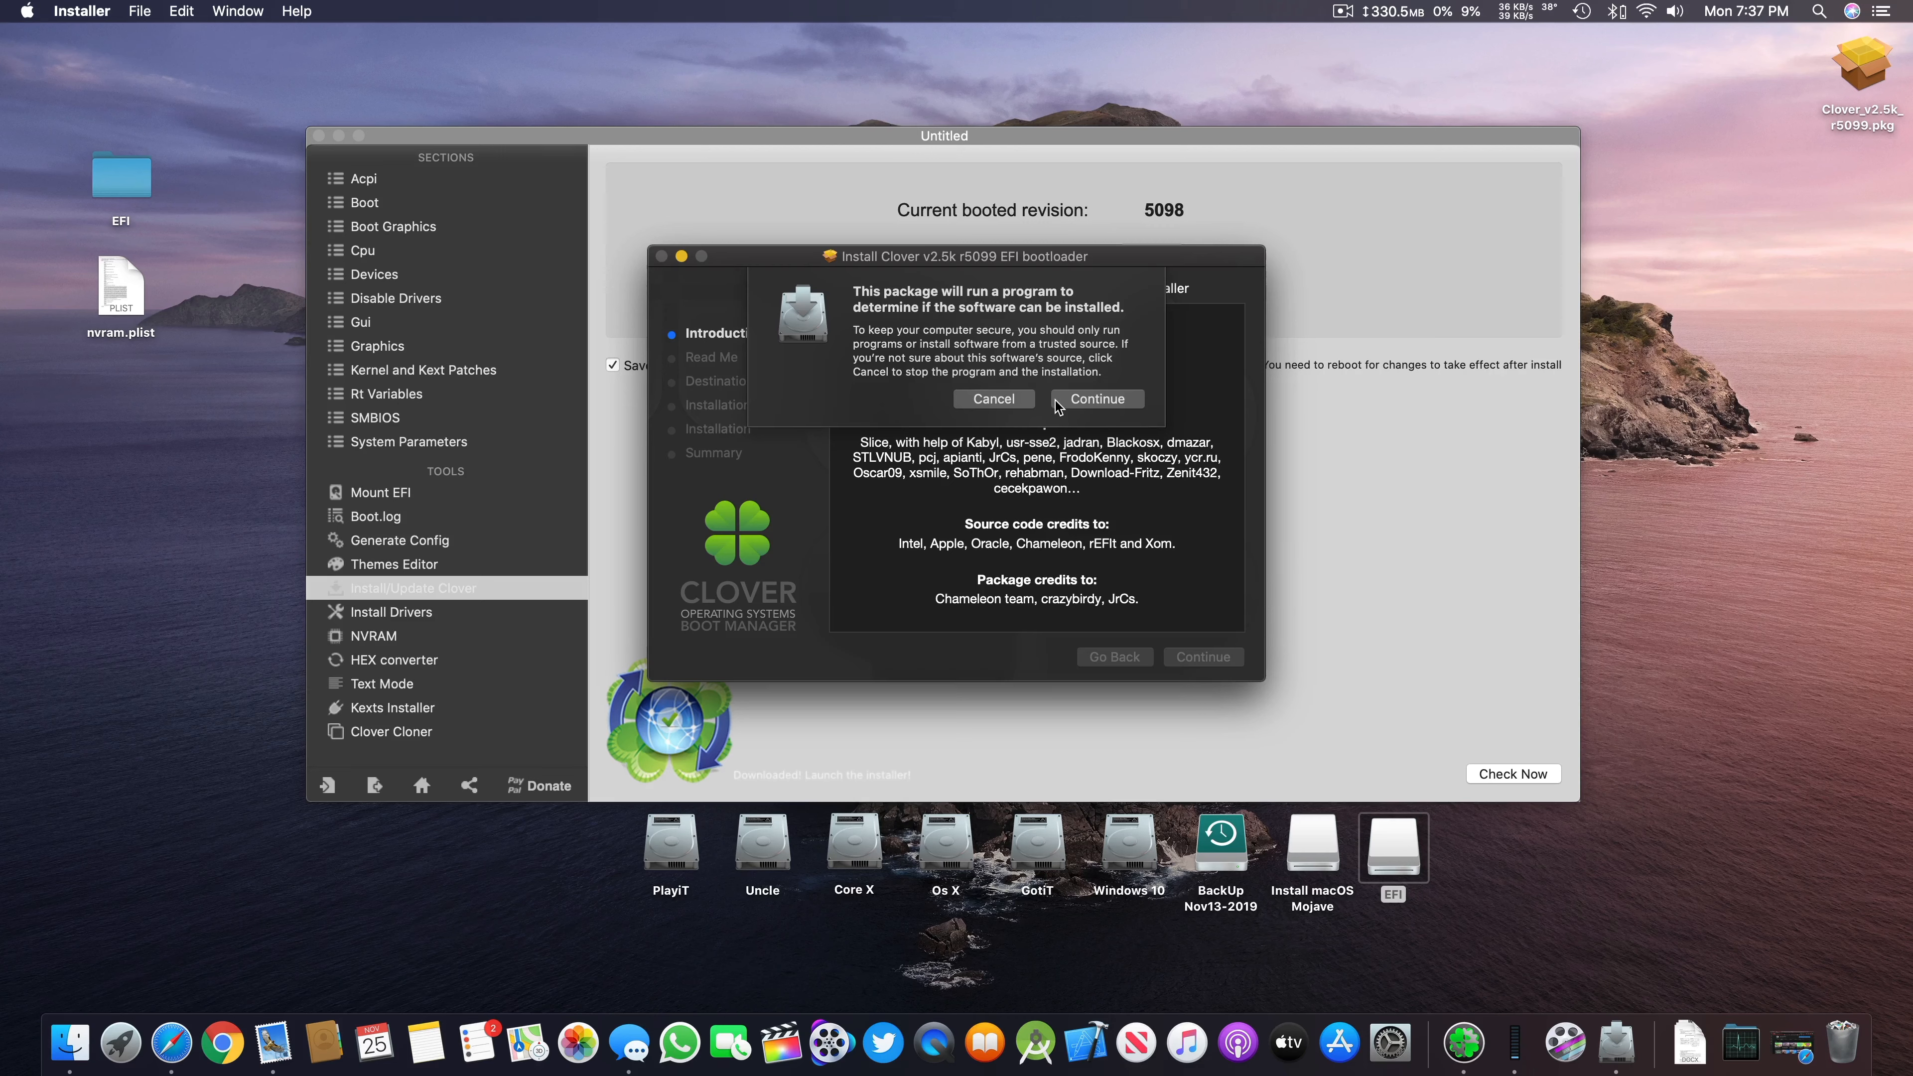
# Step: Try to start the Clover v2.5k r5099 installer, allowing its check program and entering the account password for root file system access
pyautogui.click(1071, 398)
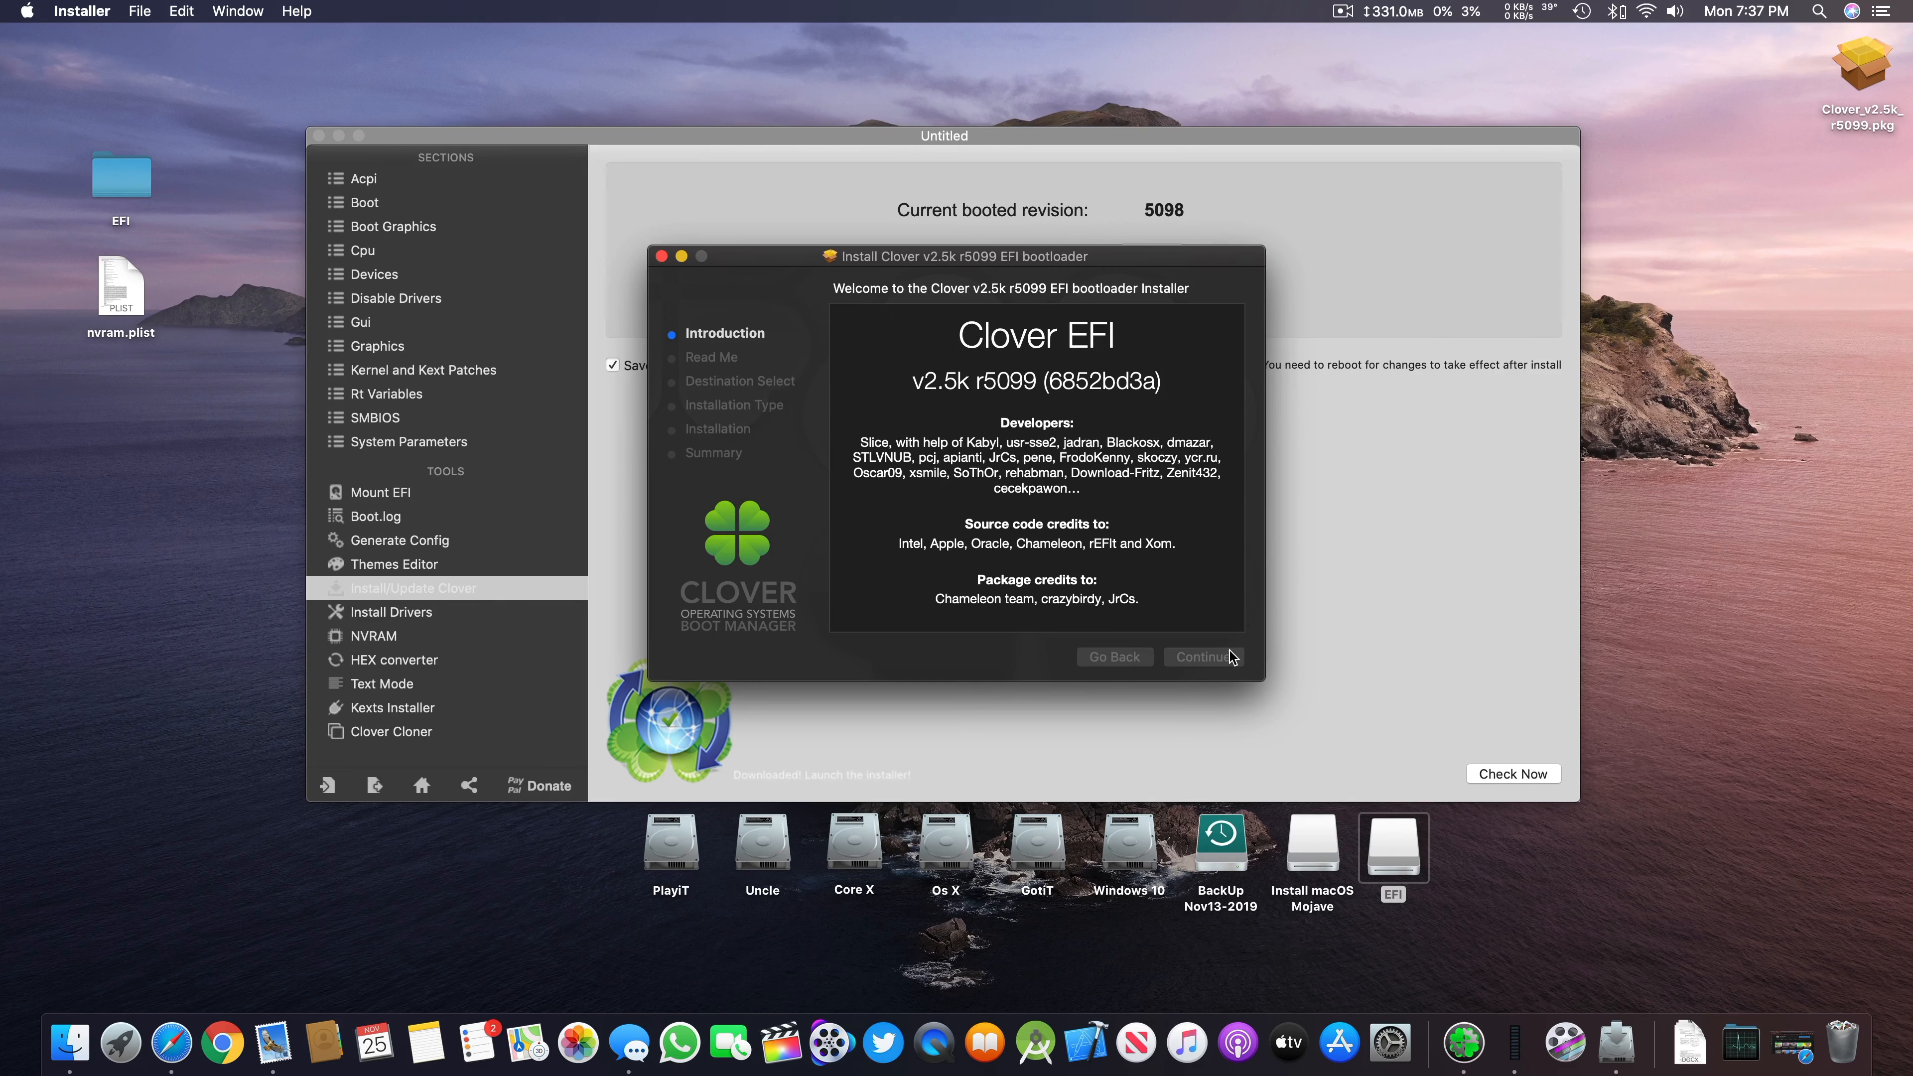
pyautogui.write('••••••')
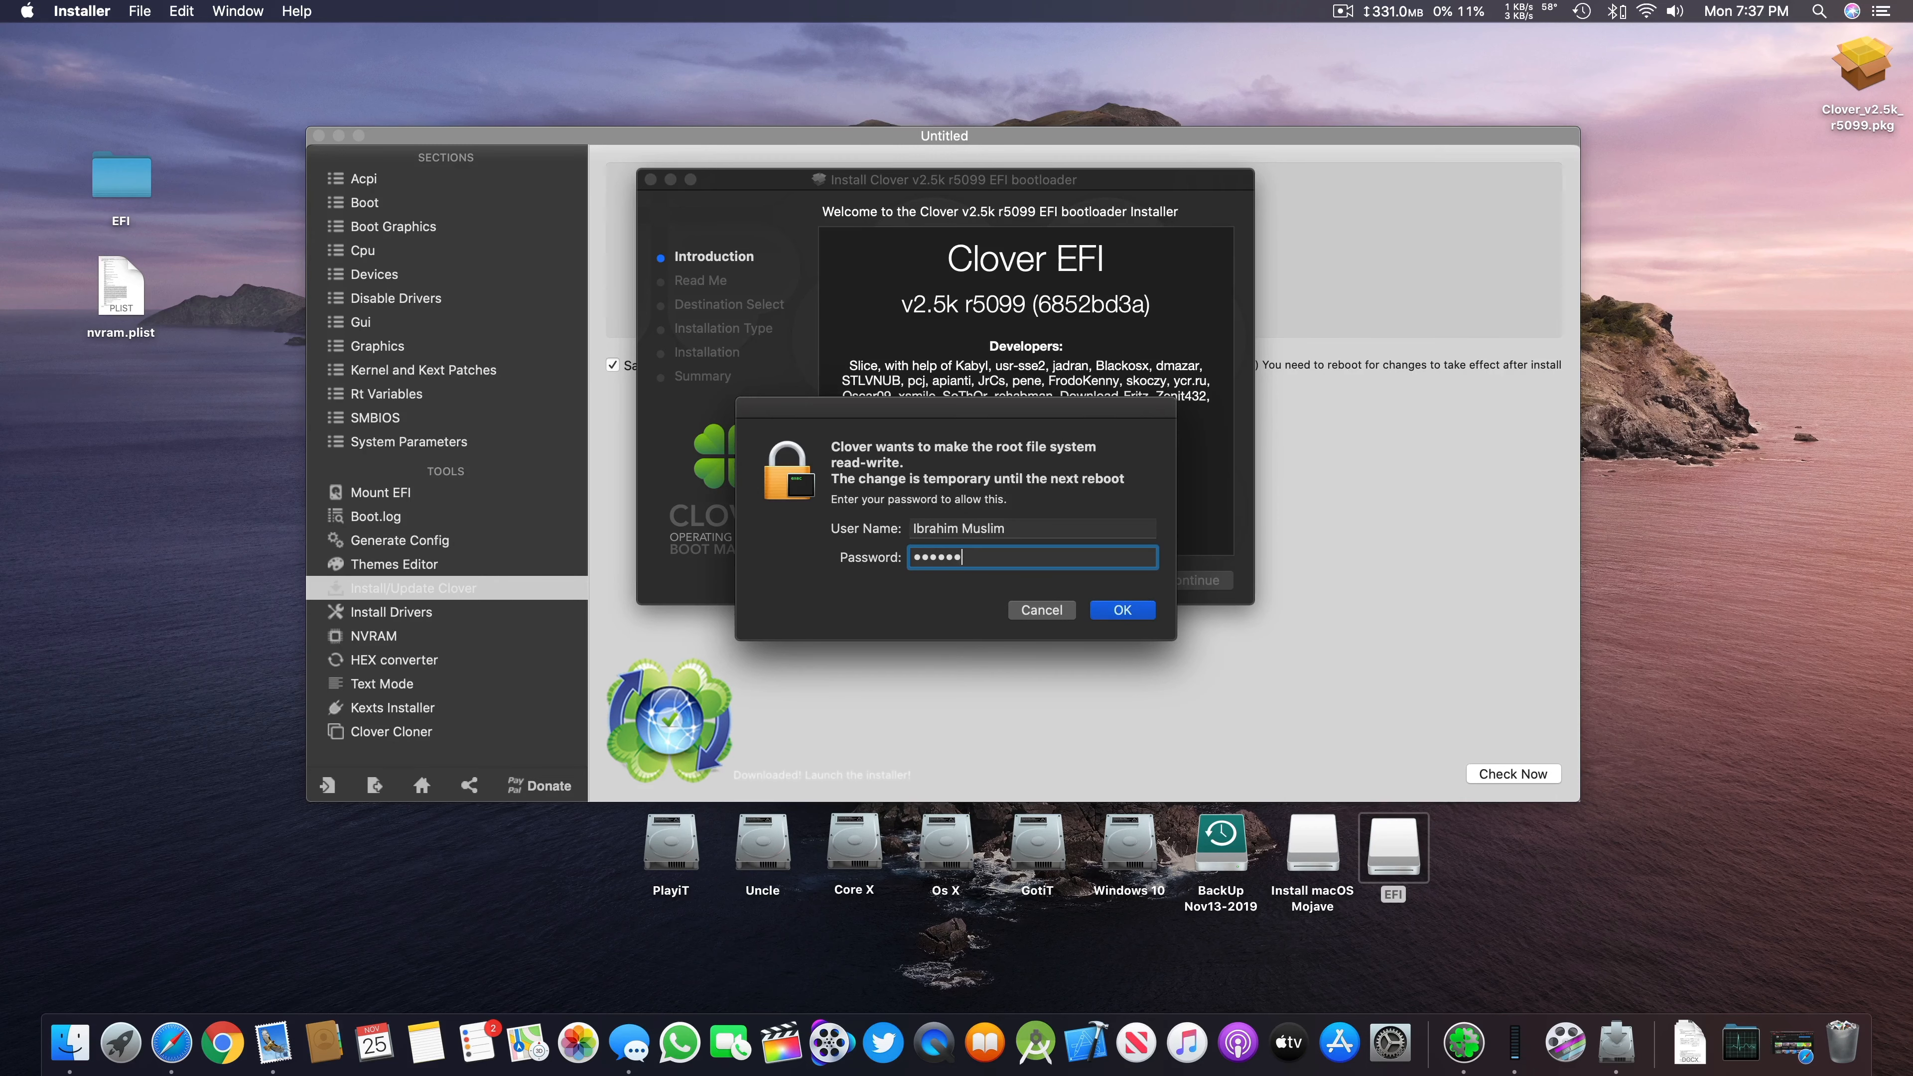
pyautogui.write('••••')
pyautogui.press('Return')
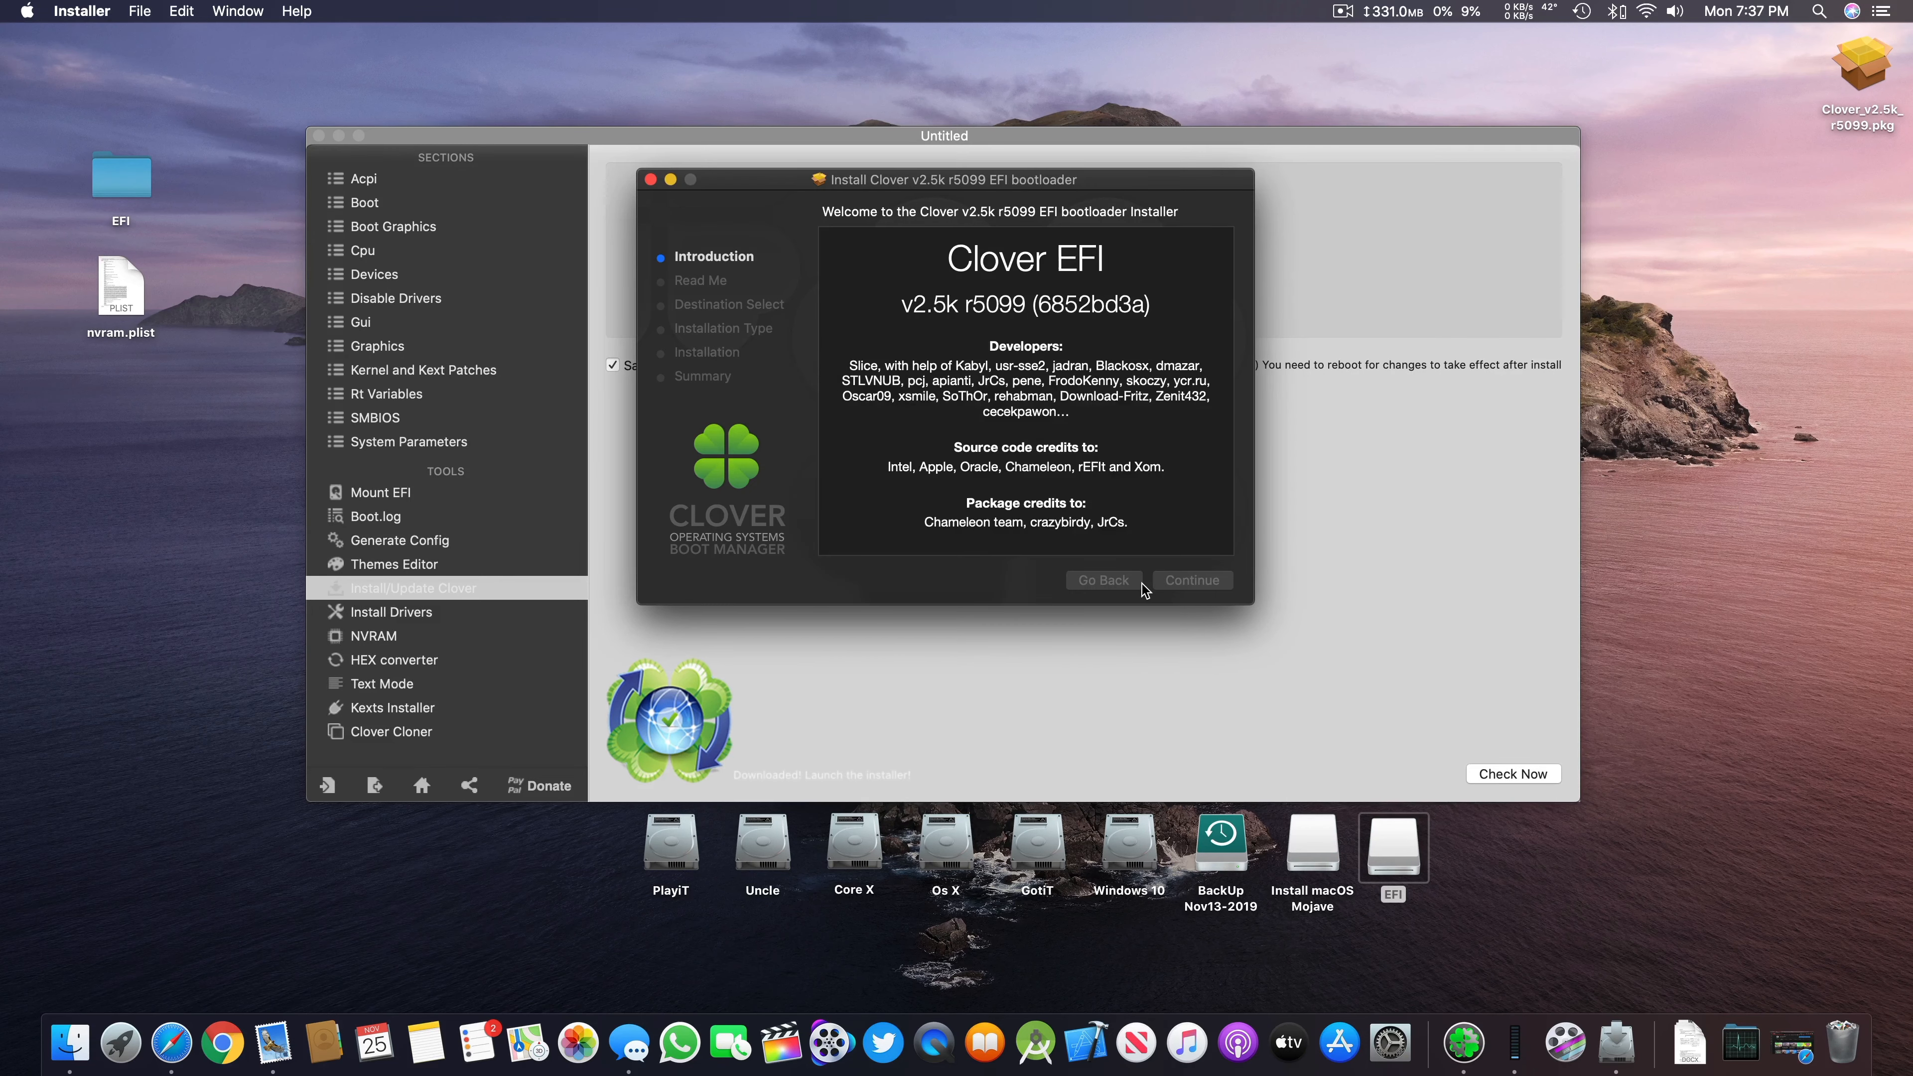
pyautogui.click(1095, 290)
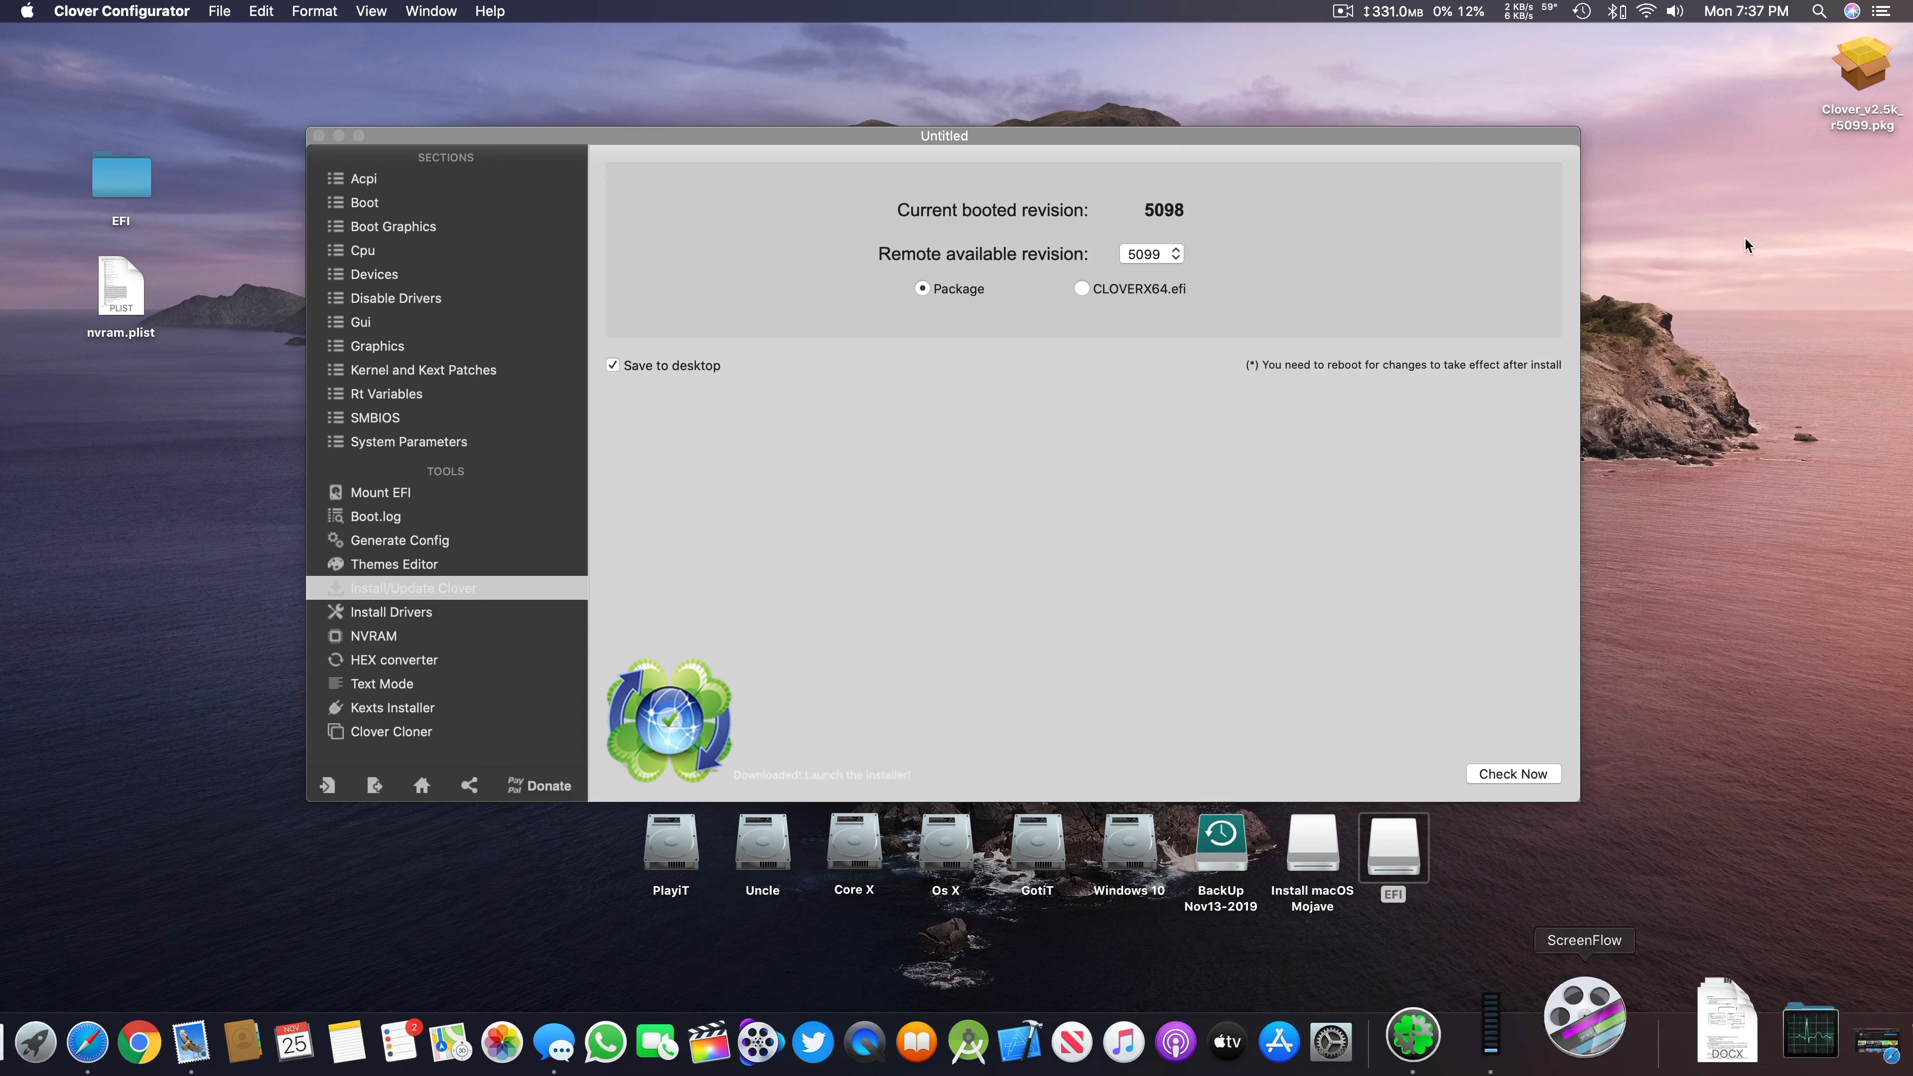
# Step: Launch Clover_v2.5k_r5099.pkg from the desktop, allow its check program, and enter the account password for root file system access
pyautogui.doubleClick(1860, 103)
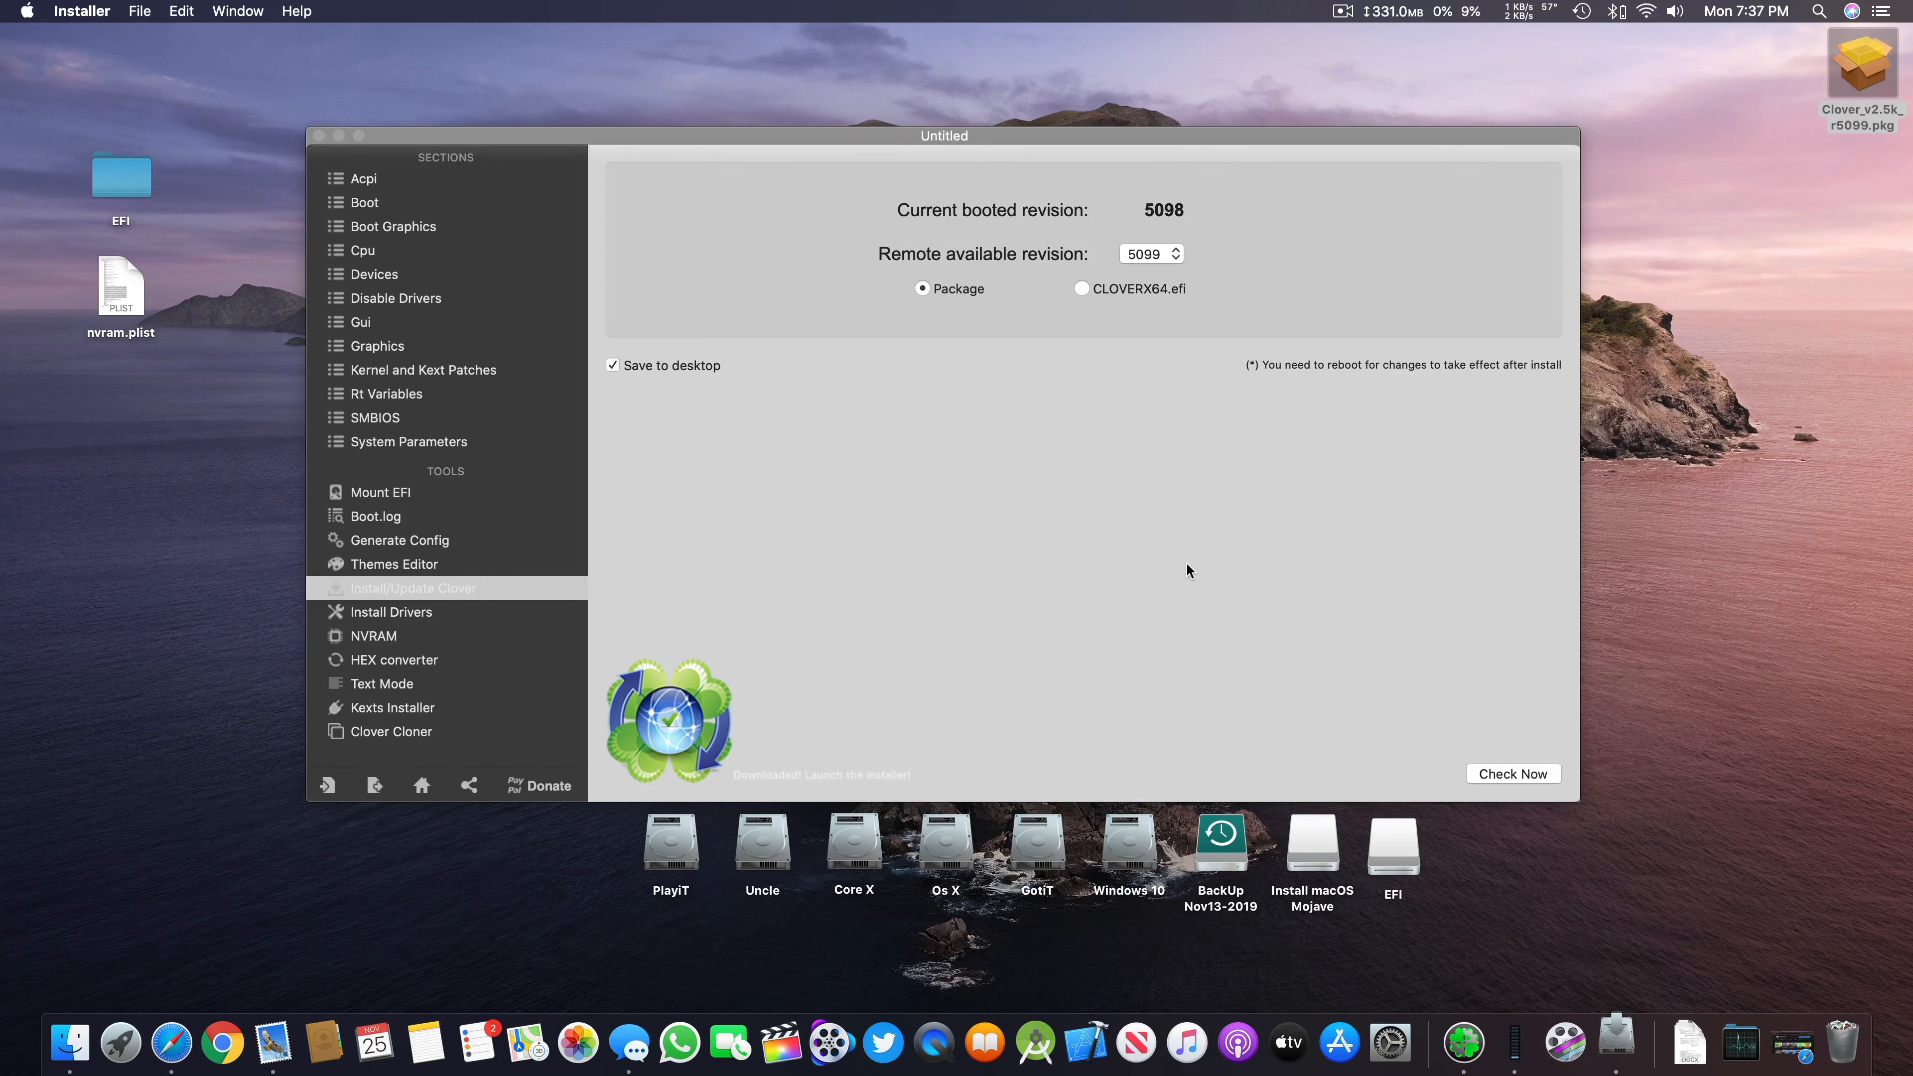
pyautogui.click(1114, 398)
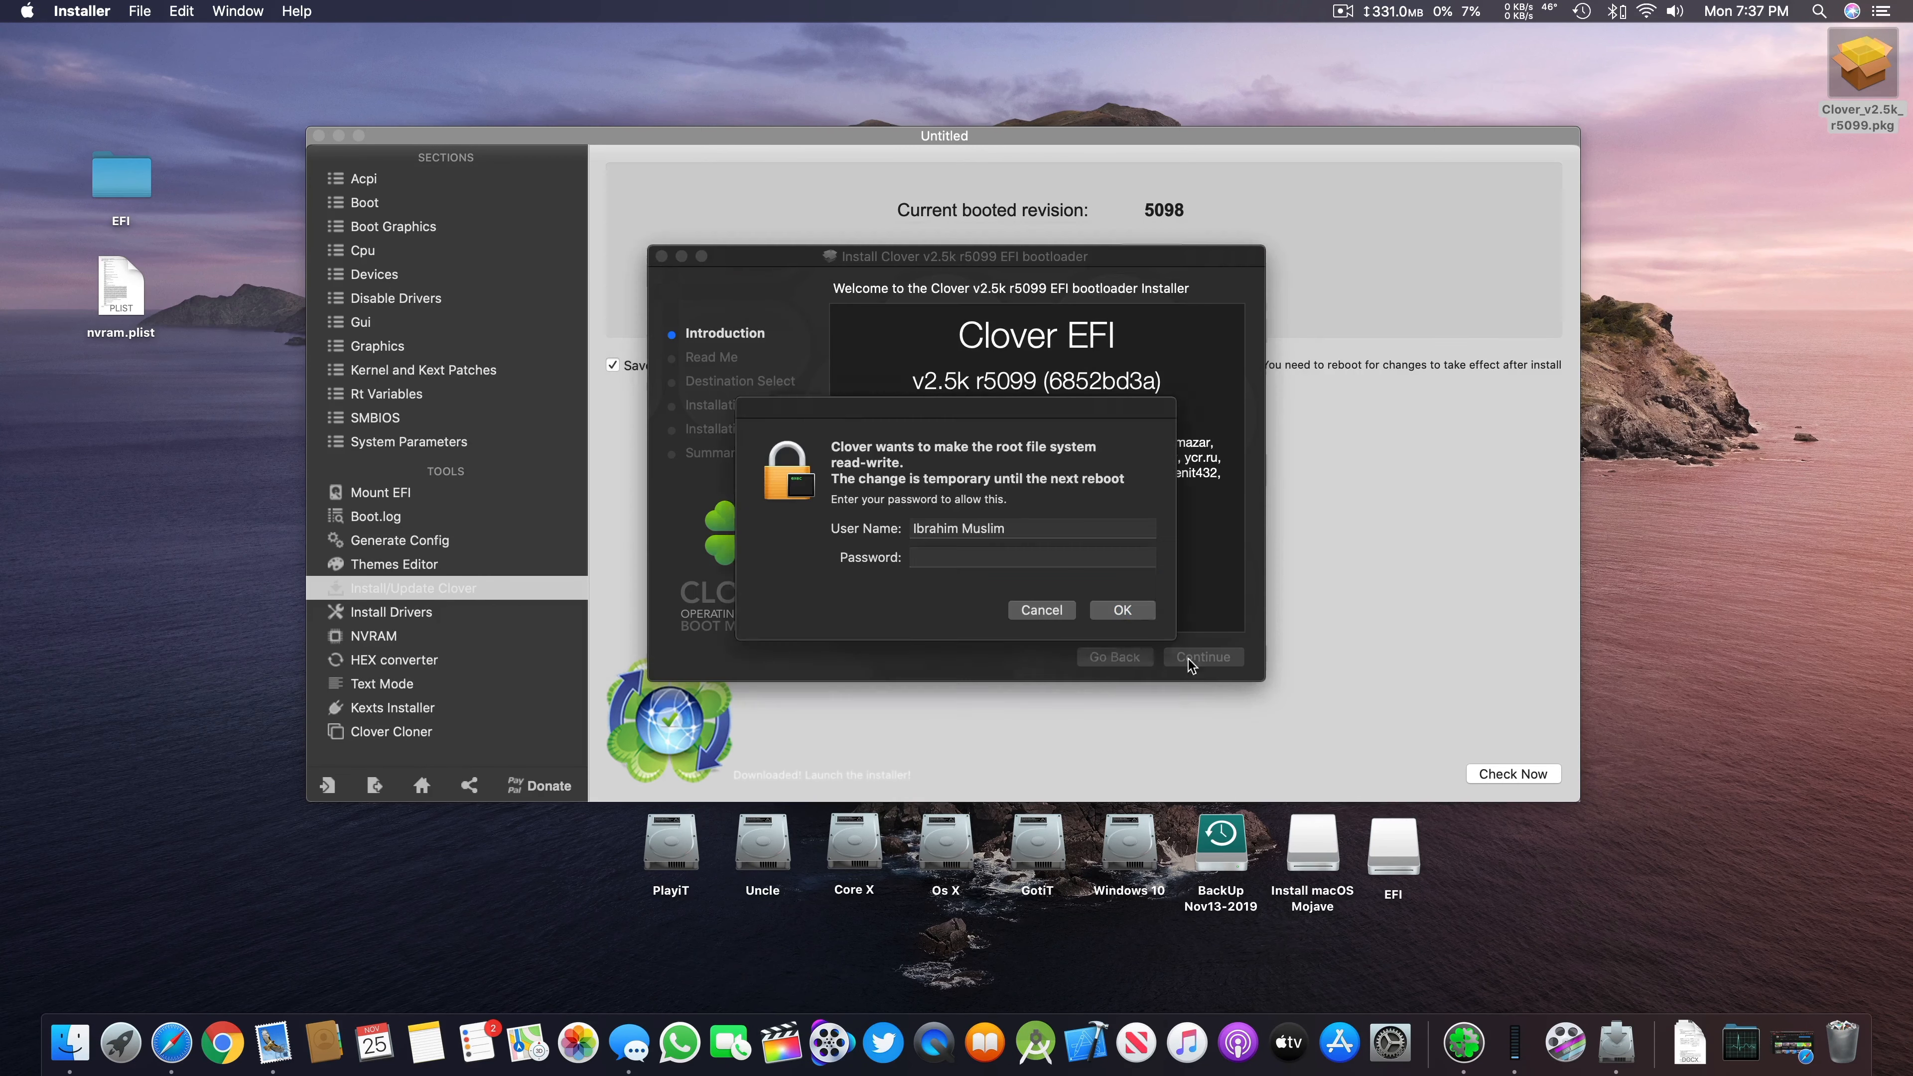
pyautogui.write('••••••••')
pyautogui.press('Return')
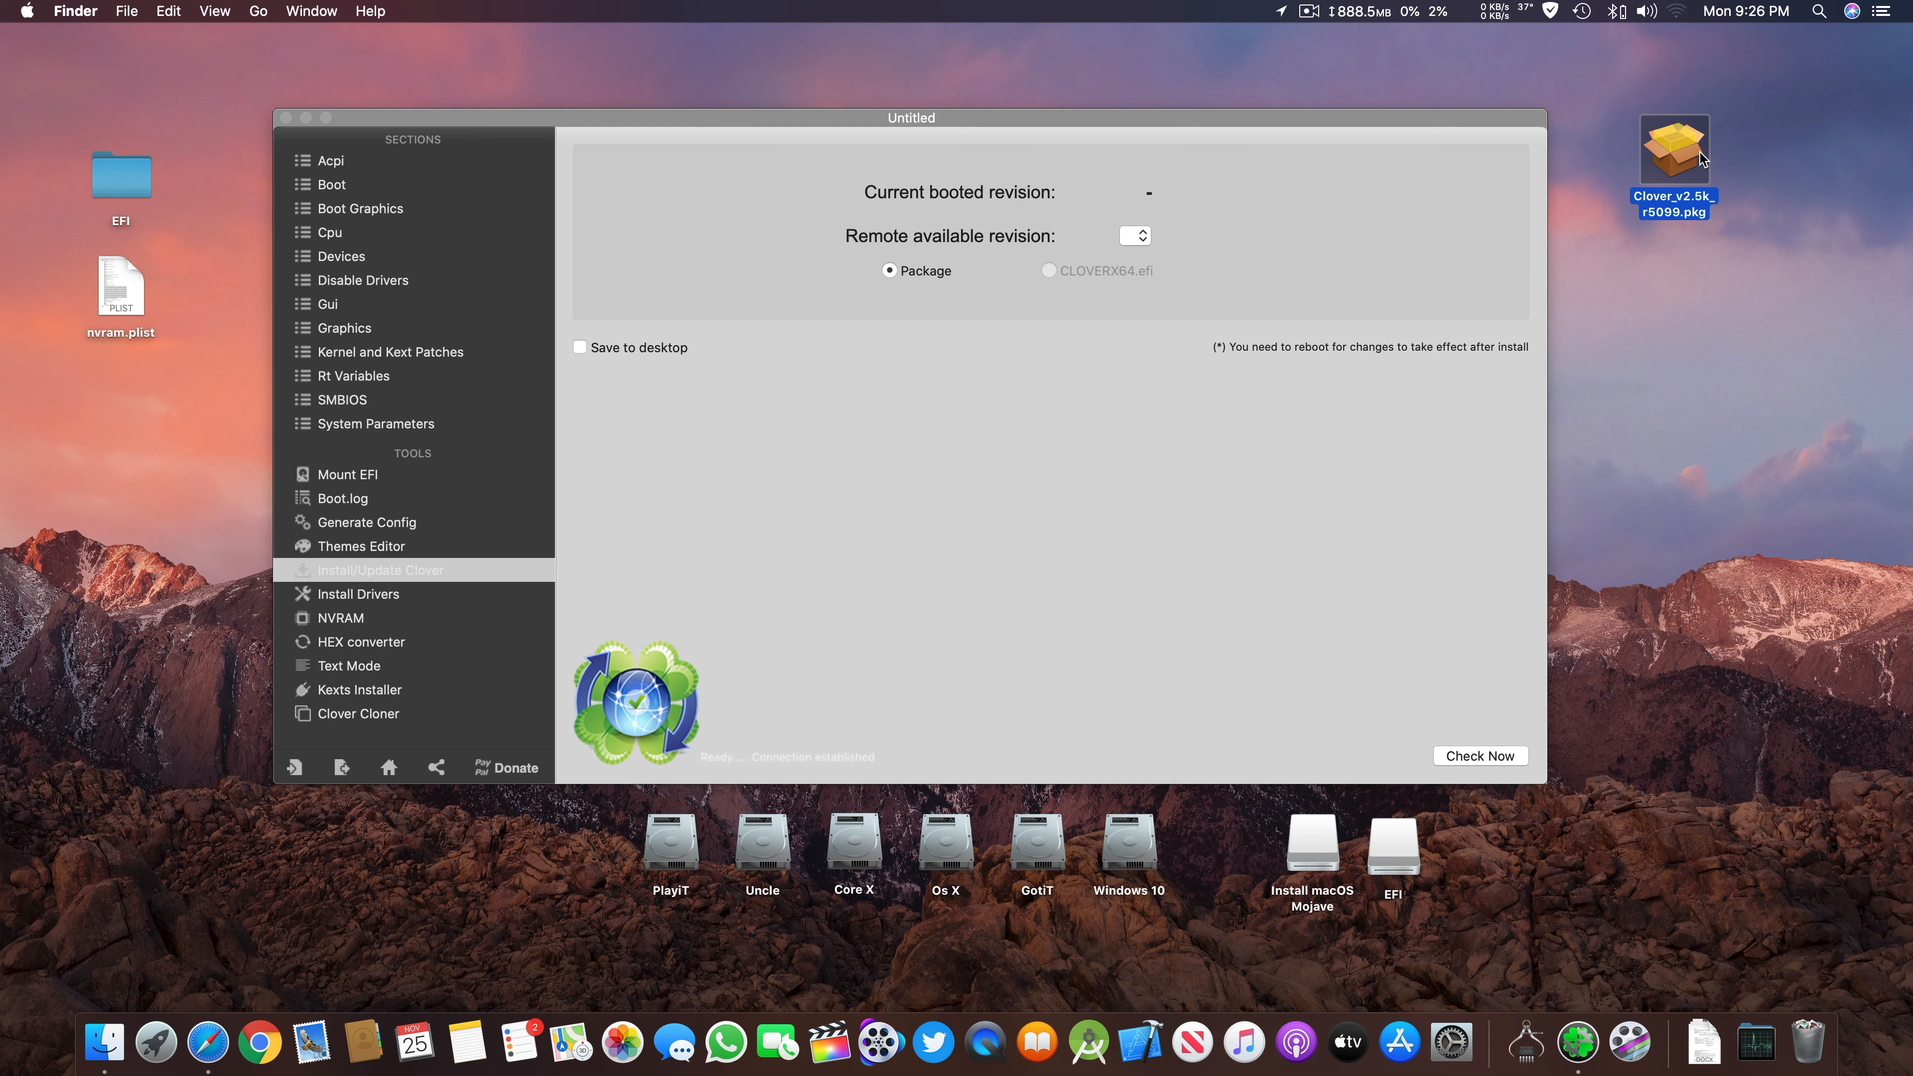
# Step: Check the System Integrity Protection status in the system report's software overview, and close the report and system information windows
pyautogui.click(980, 484)
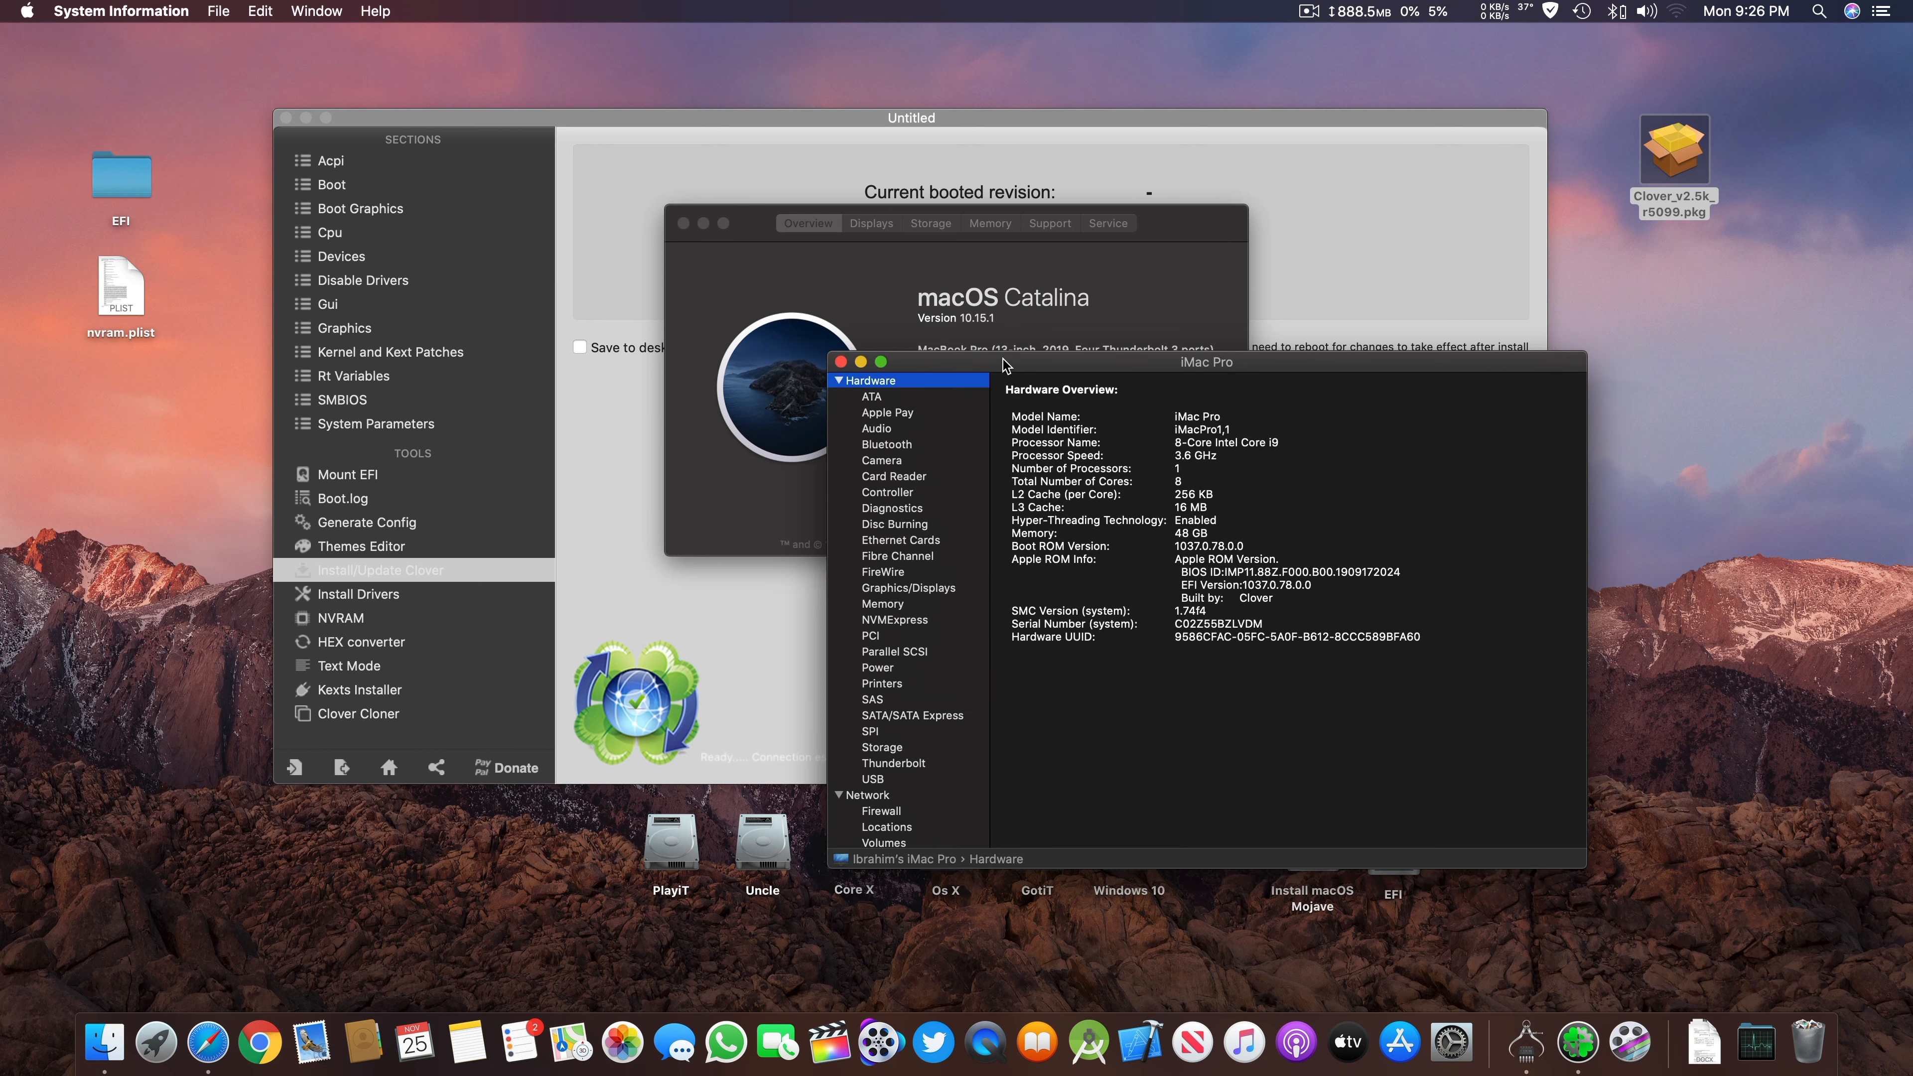
pyautogui.moveTo(1005, 366); pyautogui.dragTo(815, 277)
pyautogui.scroll(-3, 694, 605)
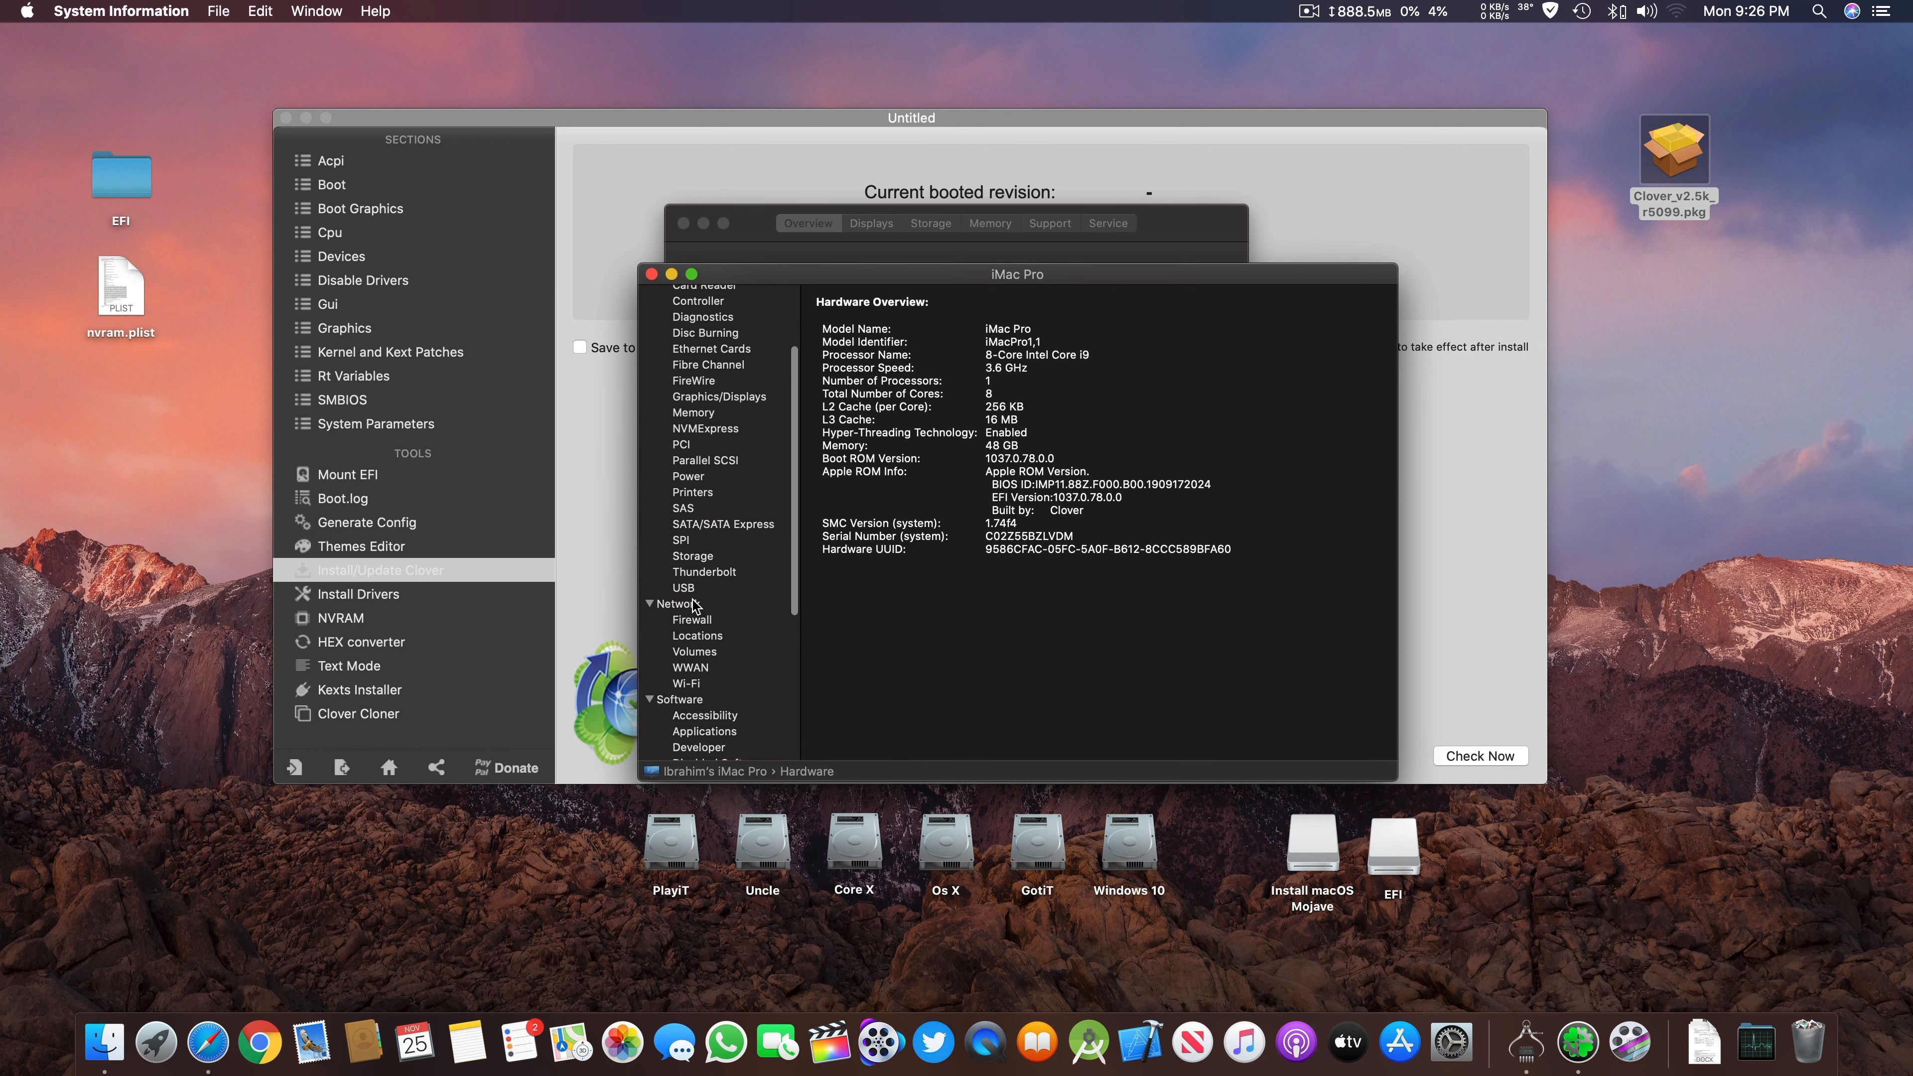
pyautogui.scroll(-3, 696, 604)
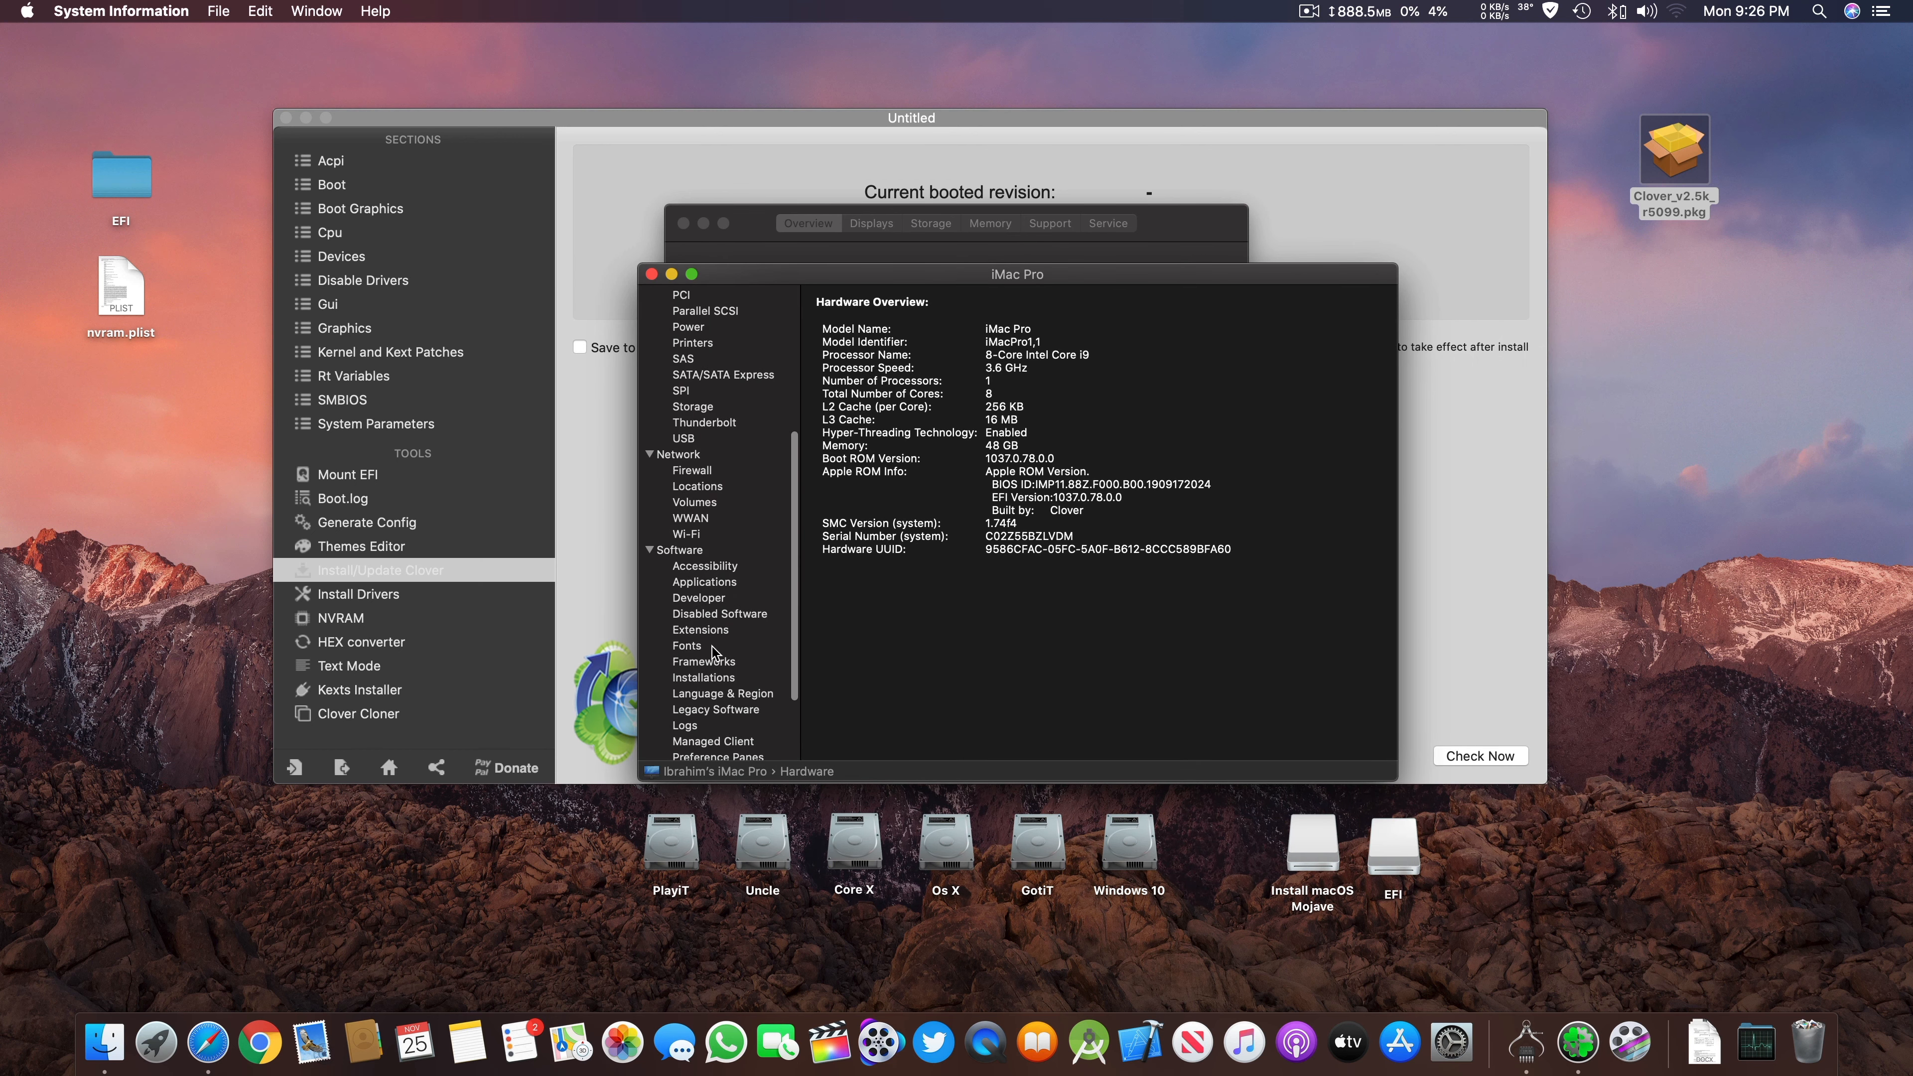
pyautogui.click(693, 553)
pyautogui.moveTo(1023, 420); pyautogui.dragTo(820, 416)
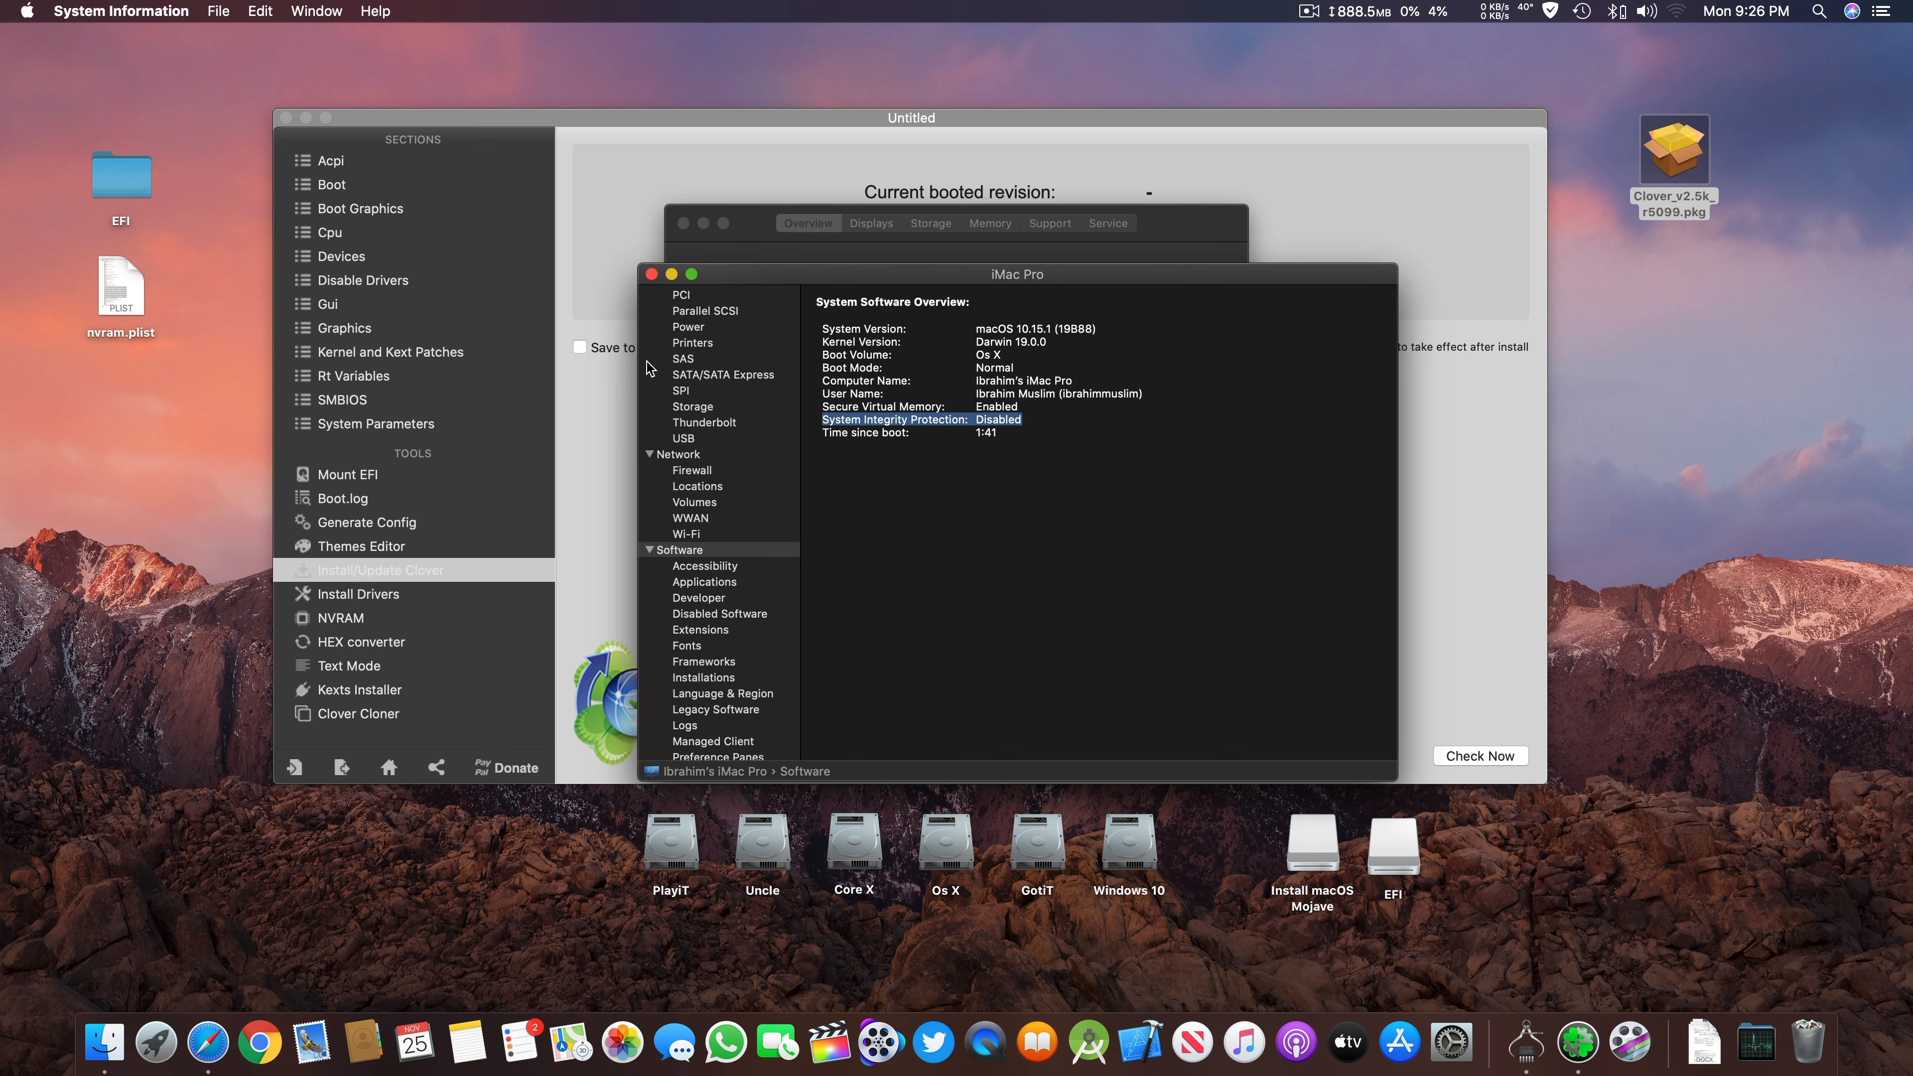
pyautogui.click(652, 275)
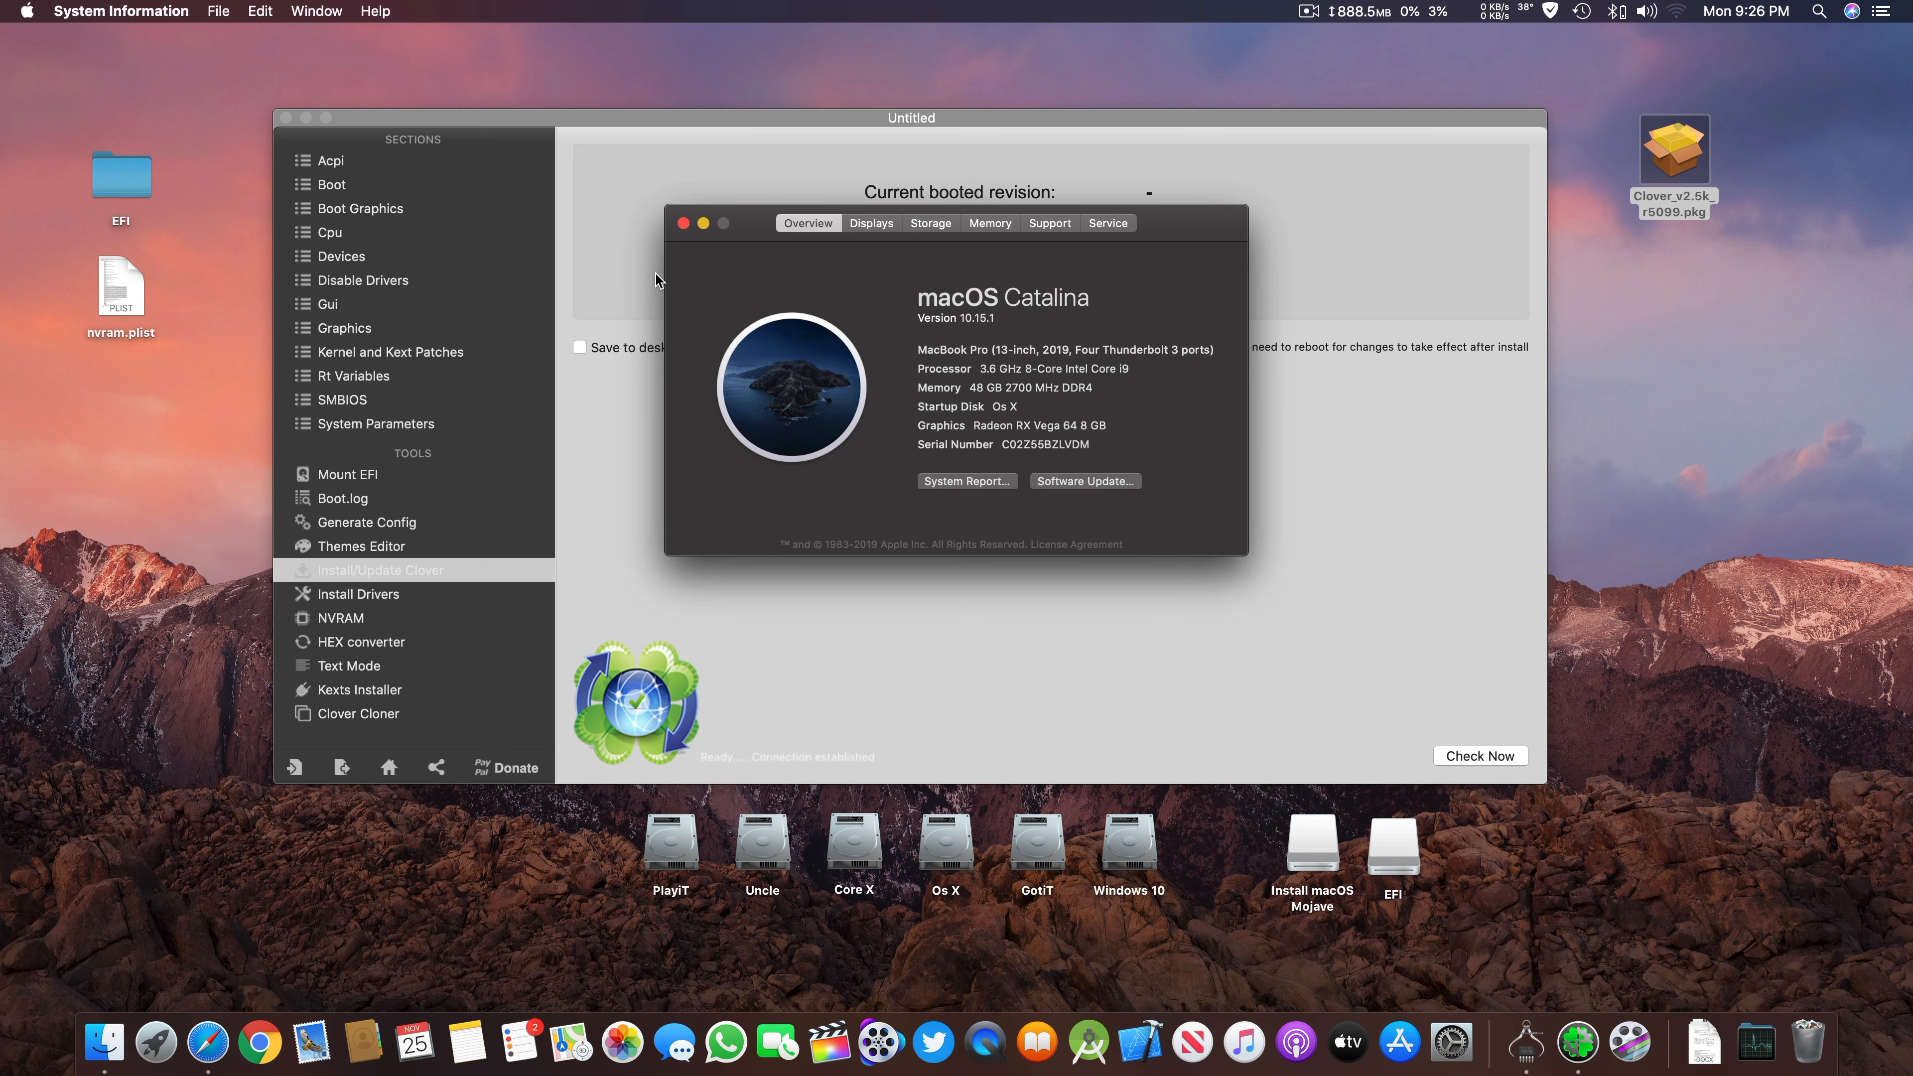
pyautogui.click(683, 223)
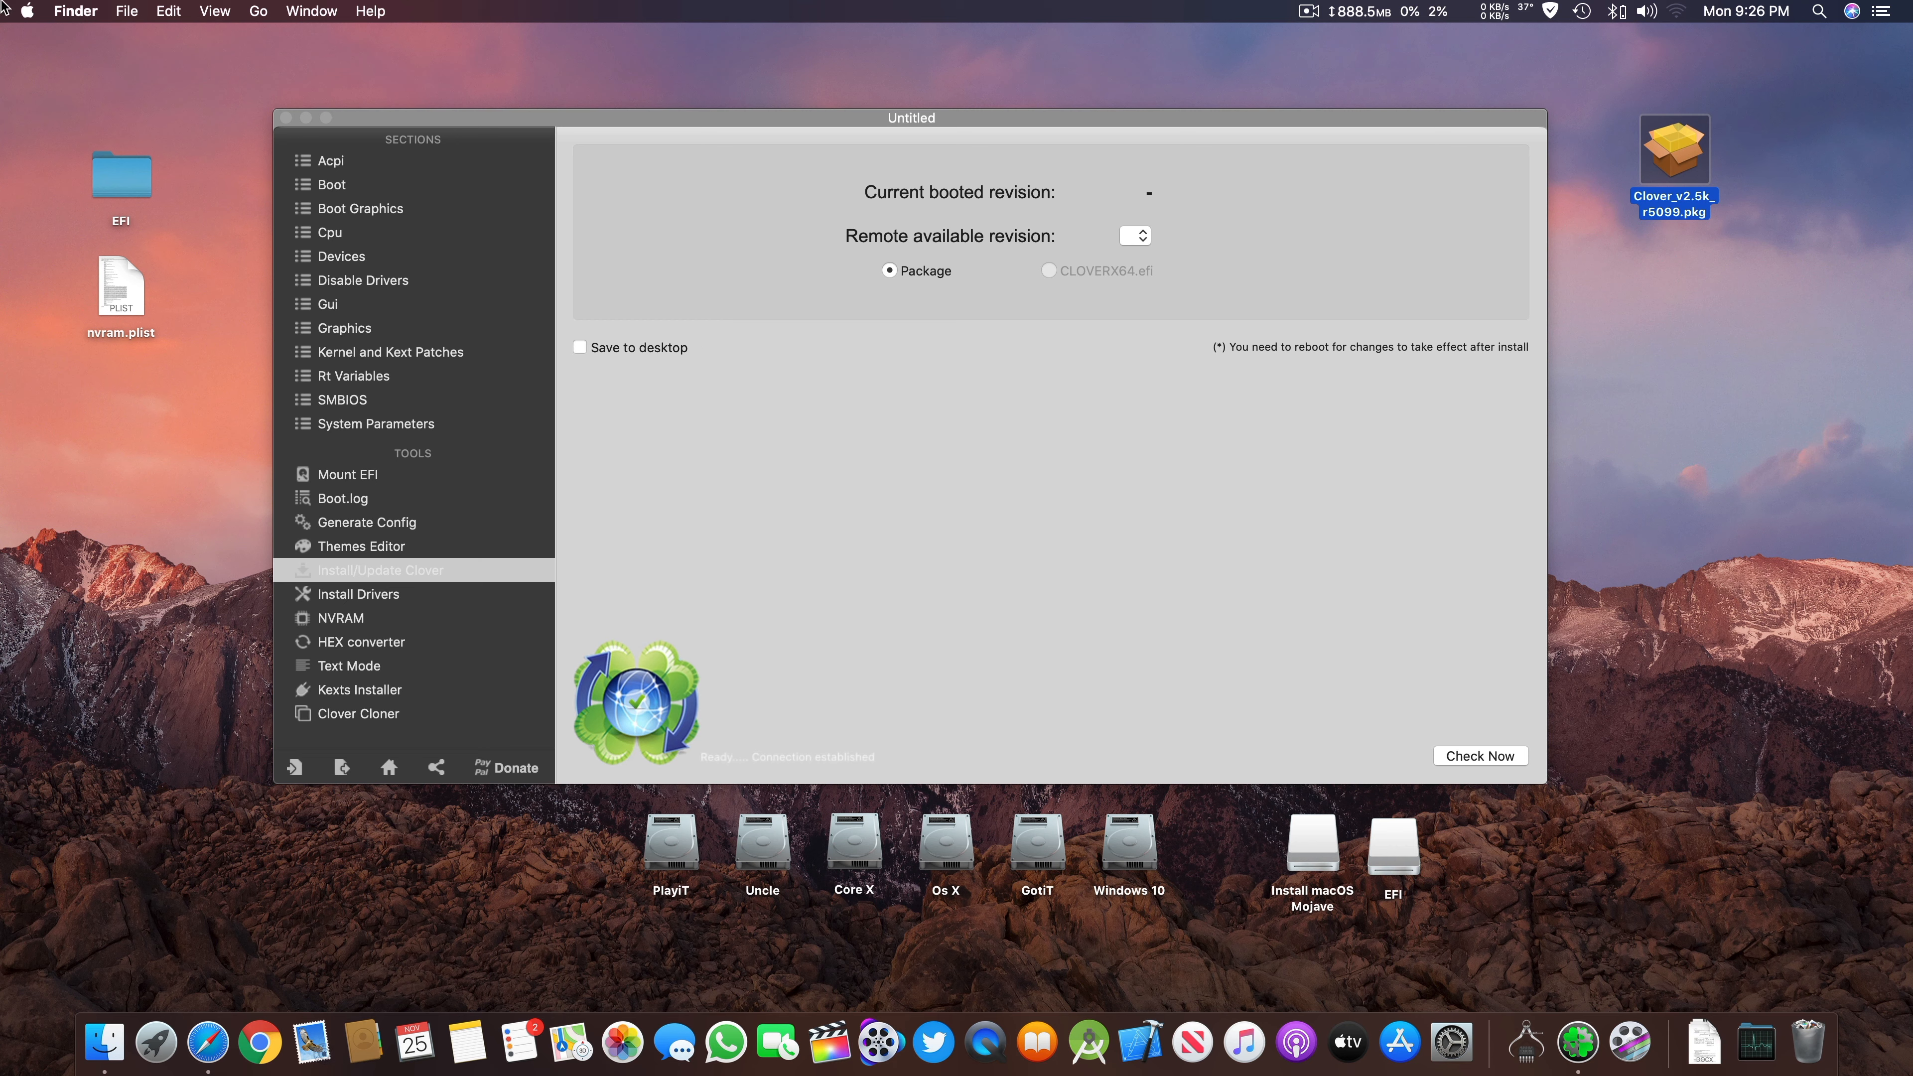
# Step: Launch Clover_v2.5k_r5099.pkg from the desktop, allow its check program, and proceed to the Read Me page
pyautogui.doubleClick(1693, 161)
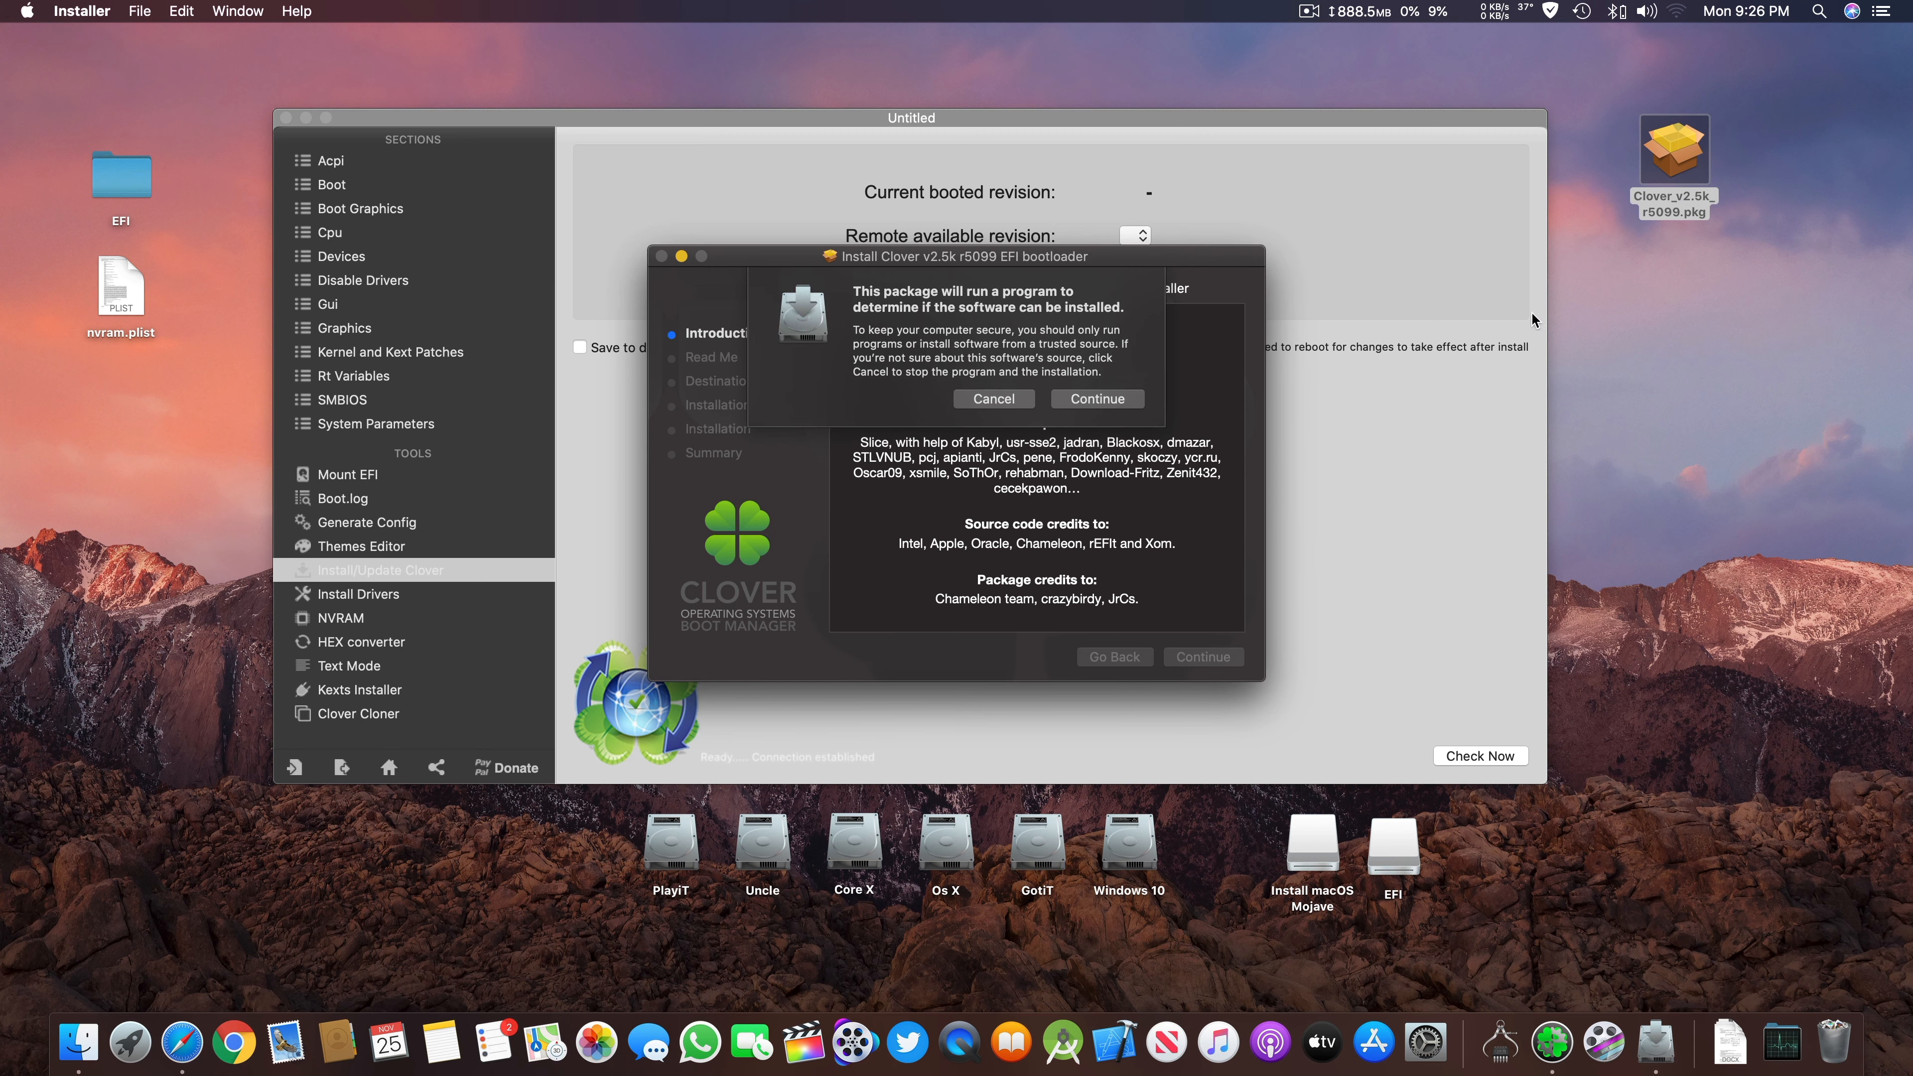
pyautogui.press('Return')
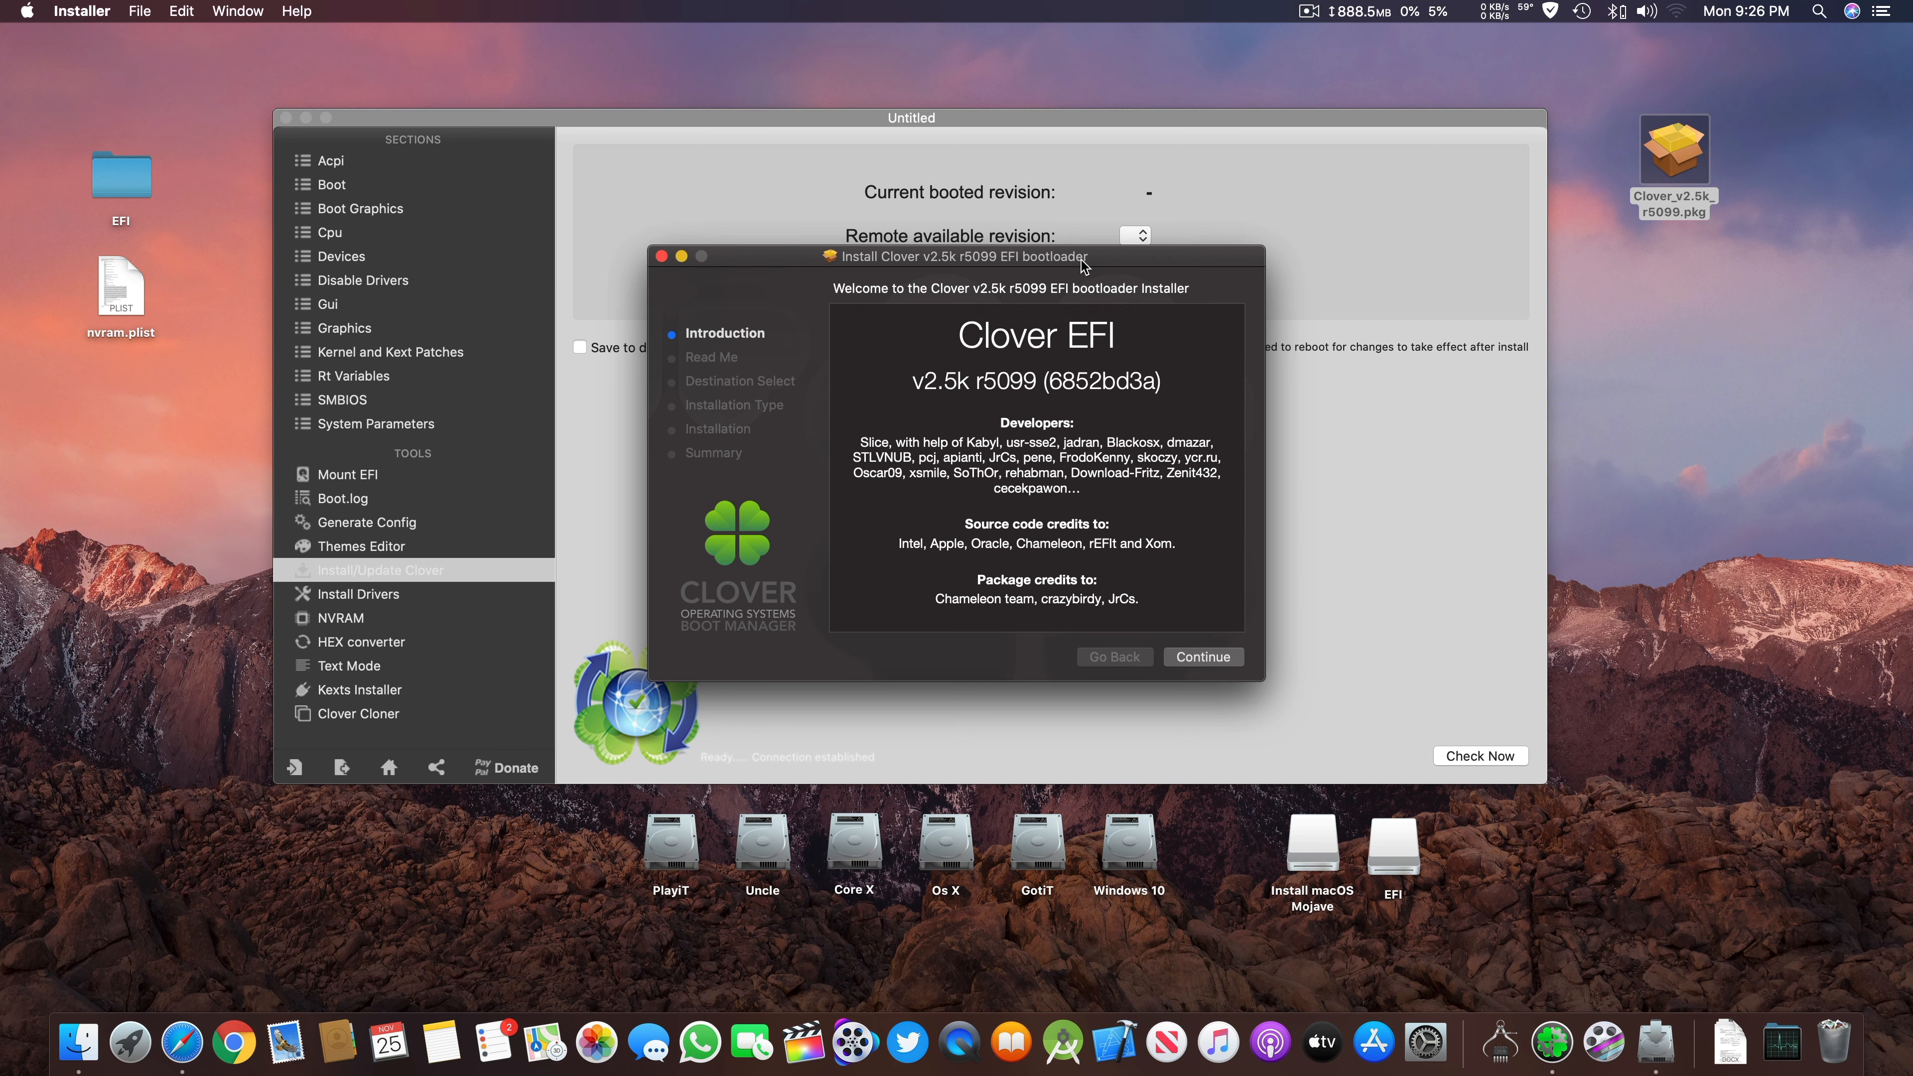
pyautogui.moveTo(1082, 258); pyautogui.dragTo(1414, 336)
pyautogui.click(1561, 733)
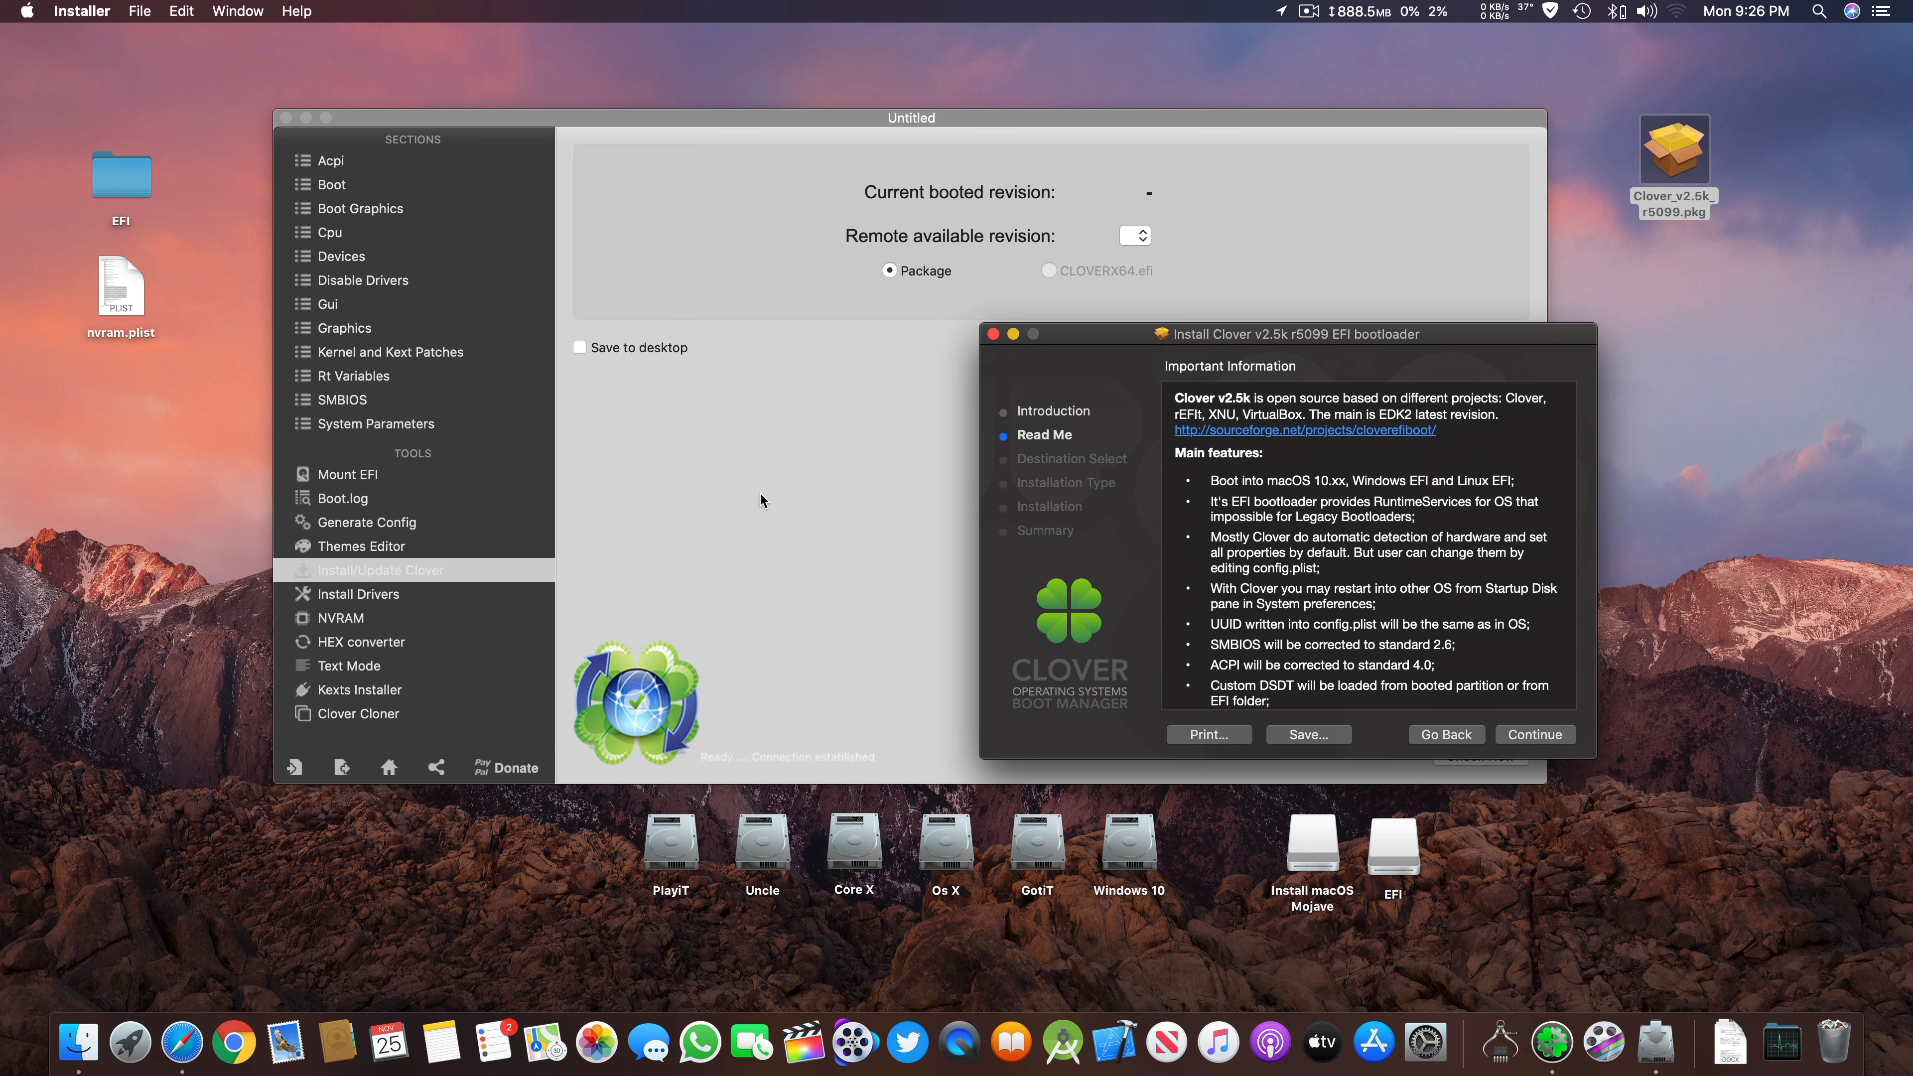
# Step: In Clover Configurator, look at the CsrActiveConfig field of Rt Variables and move the window clear of the installer
pyautogui.click(390, 766)
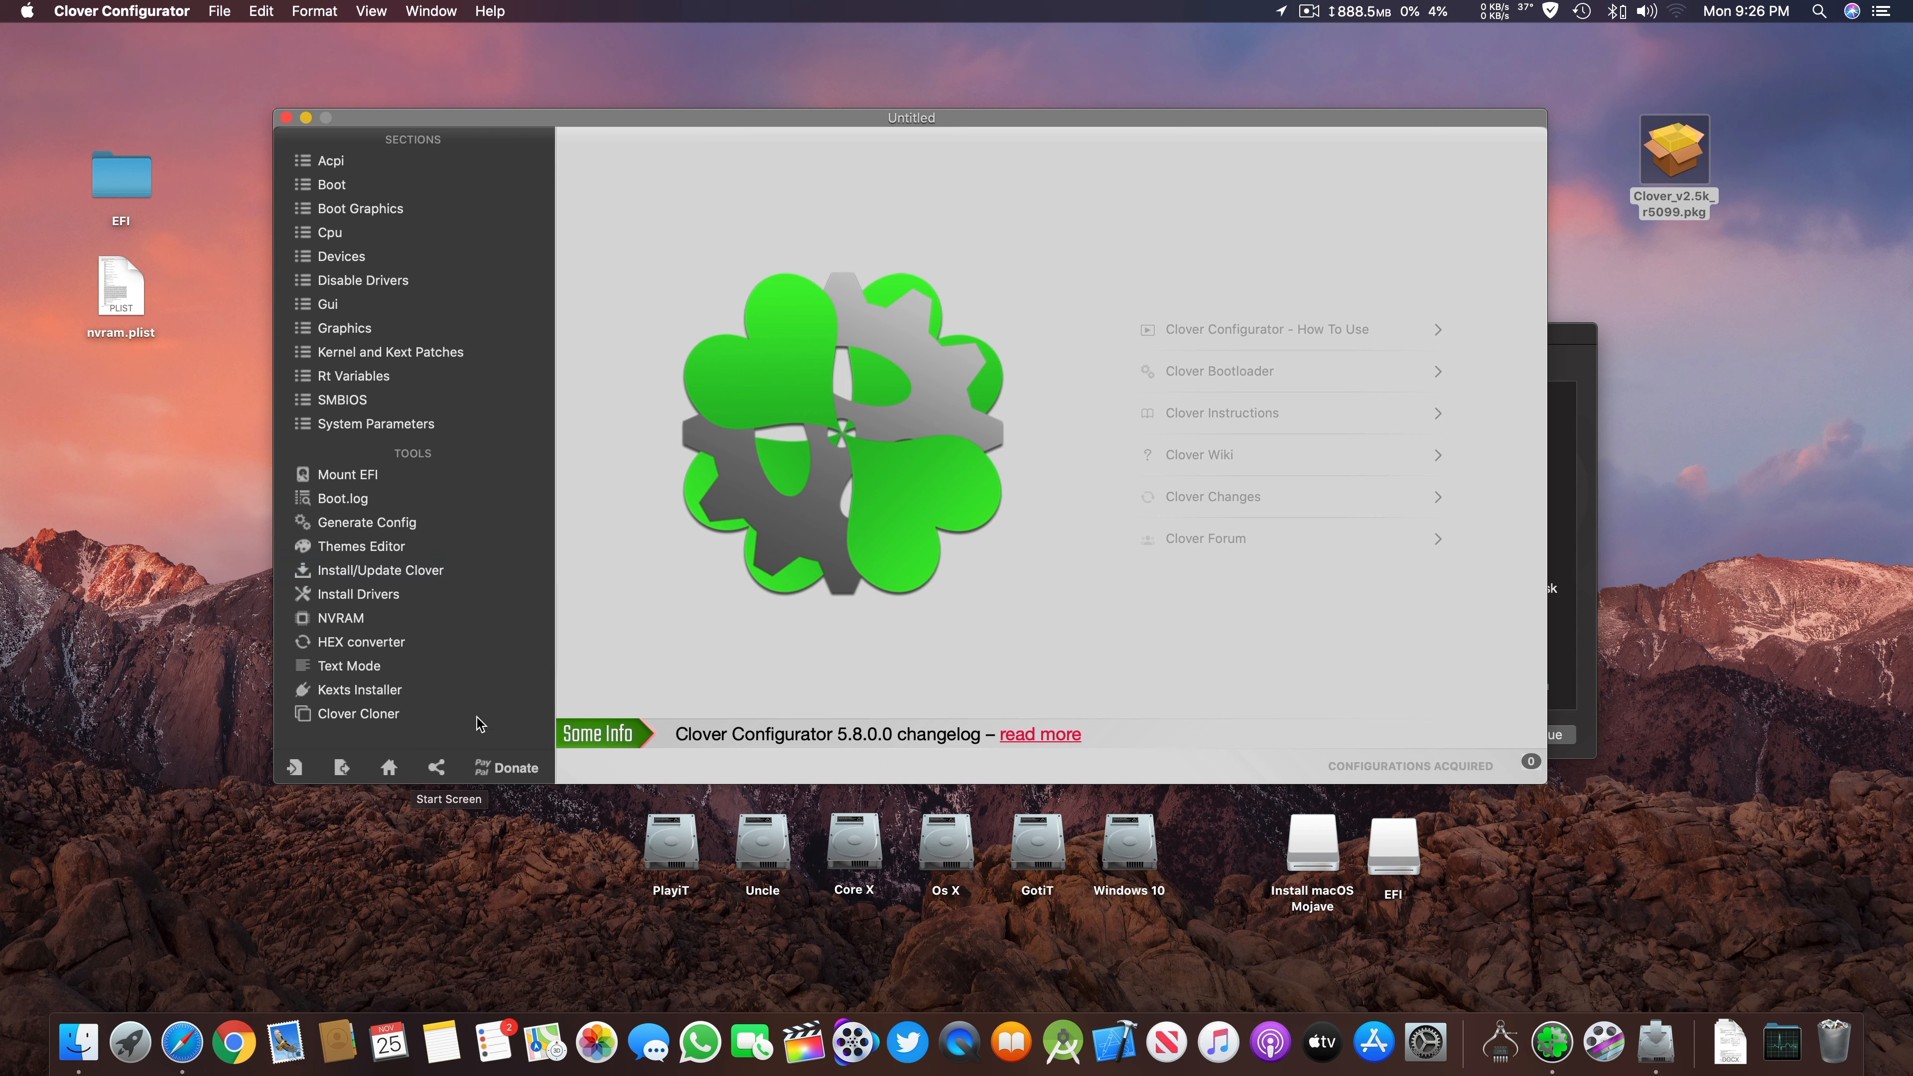
pyautogui.click(422, 482)
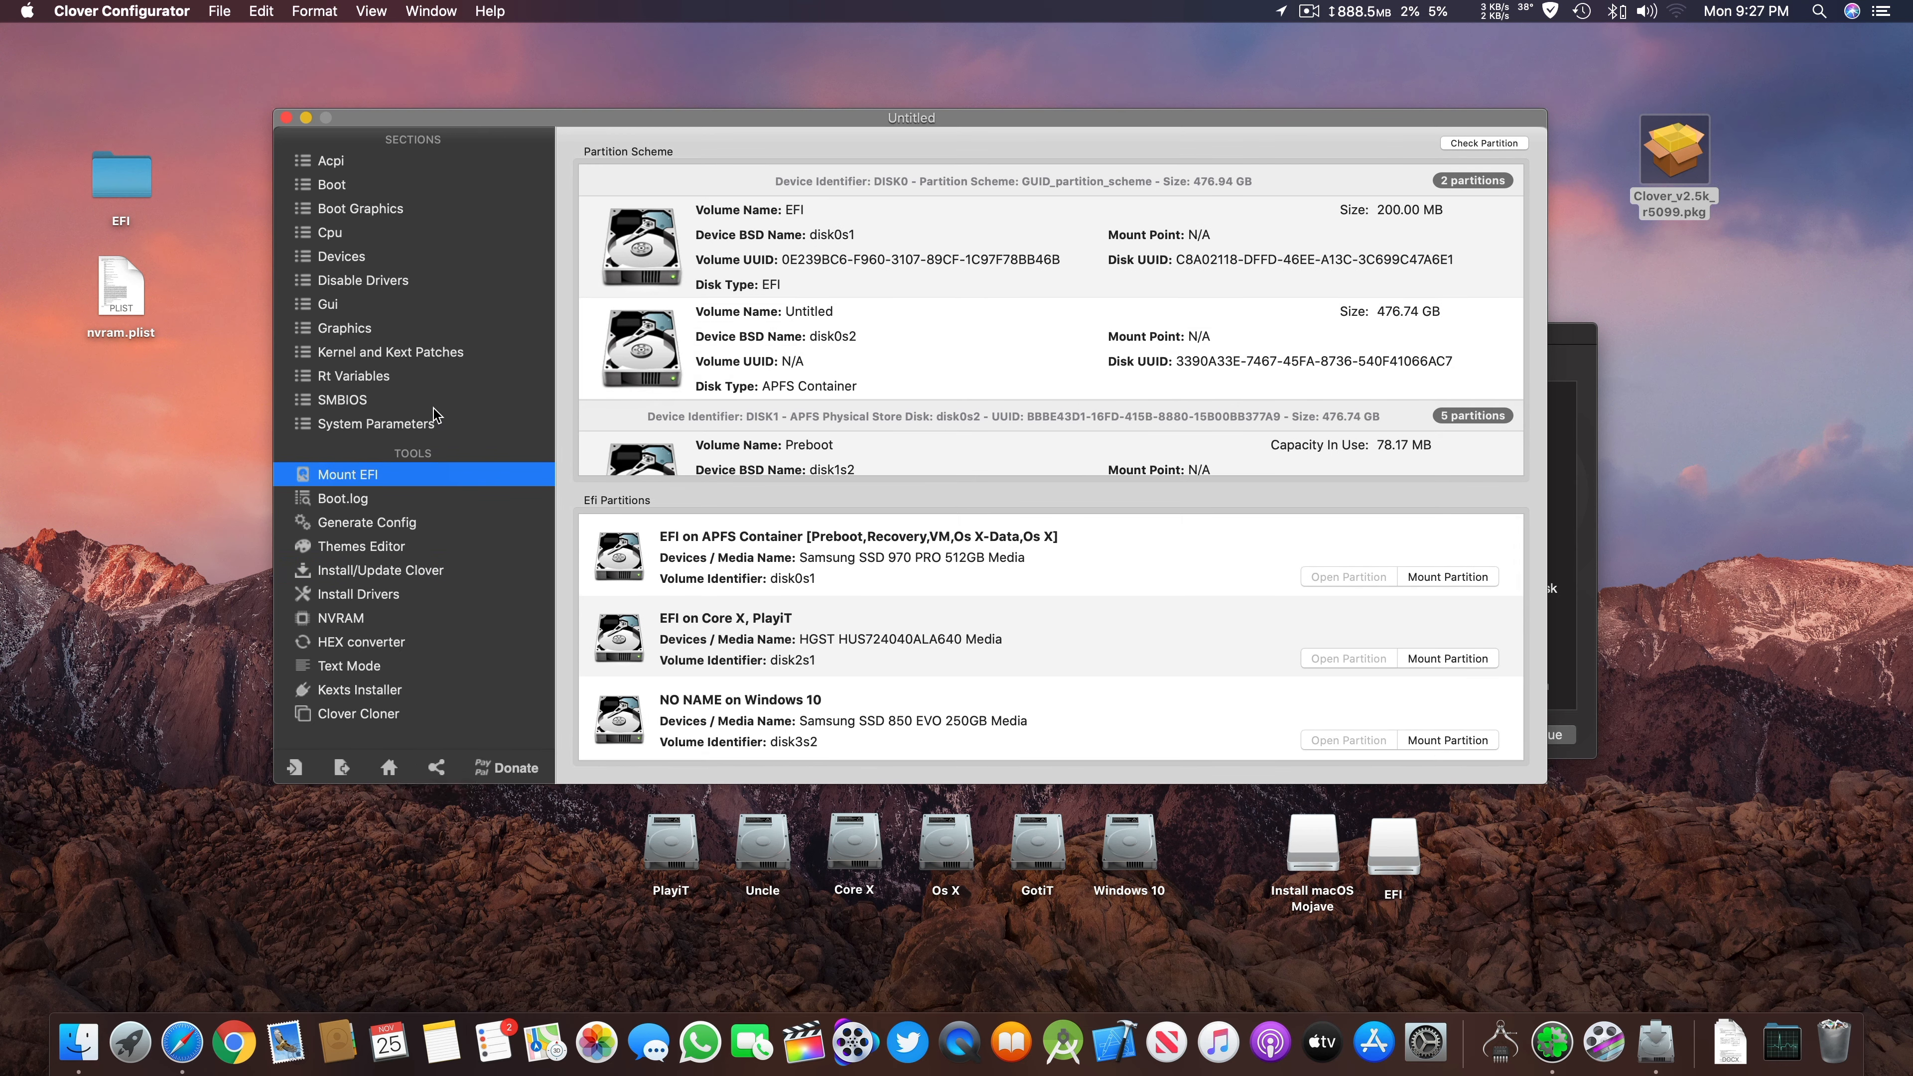
pyautogui.click(407, 378)
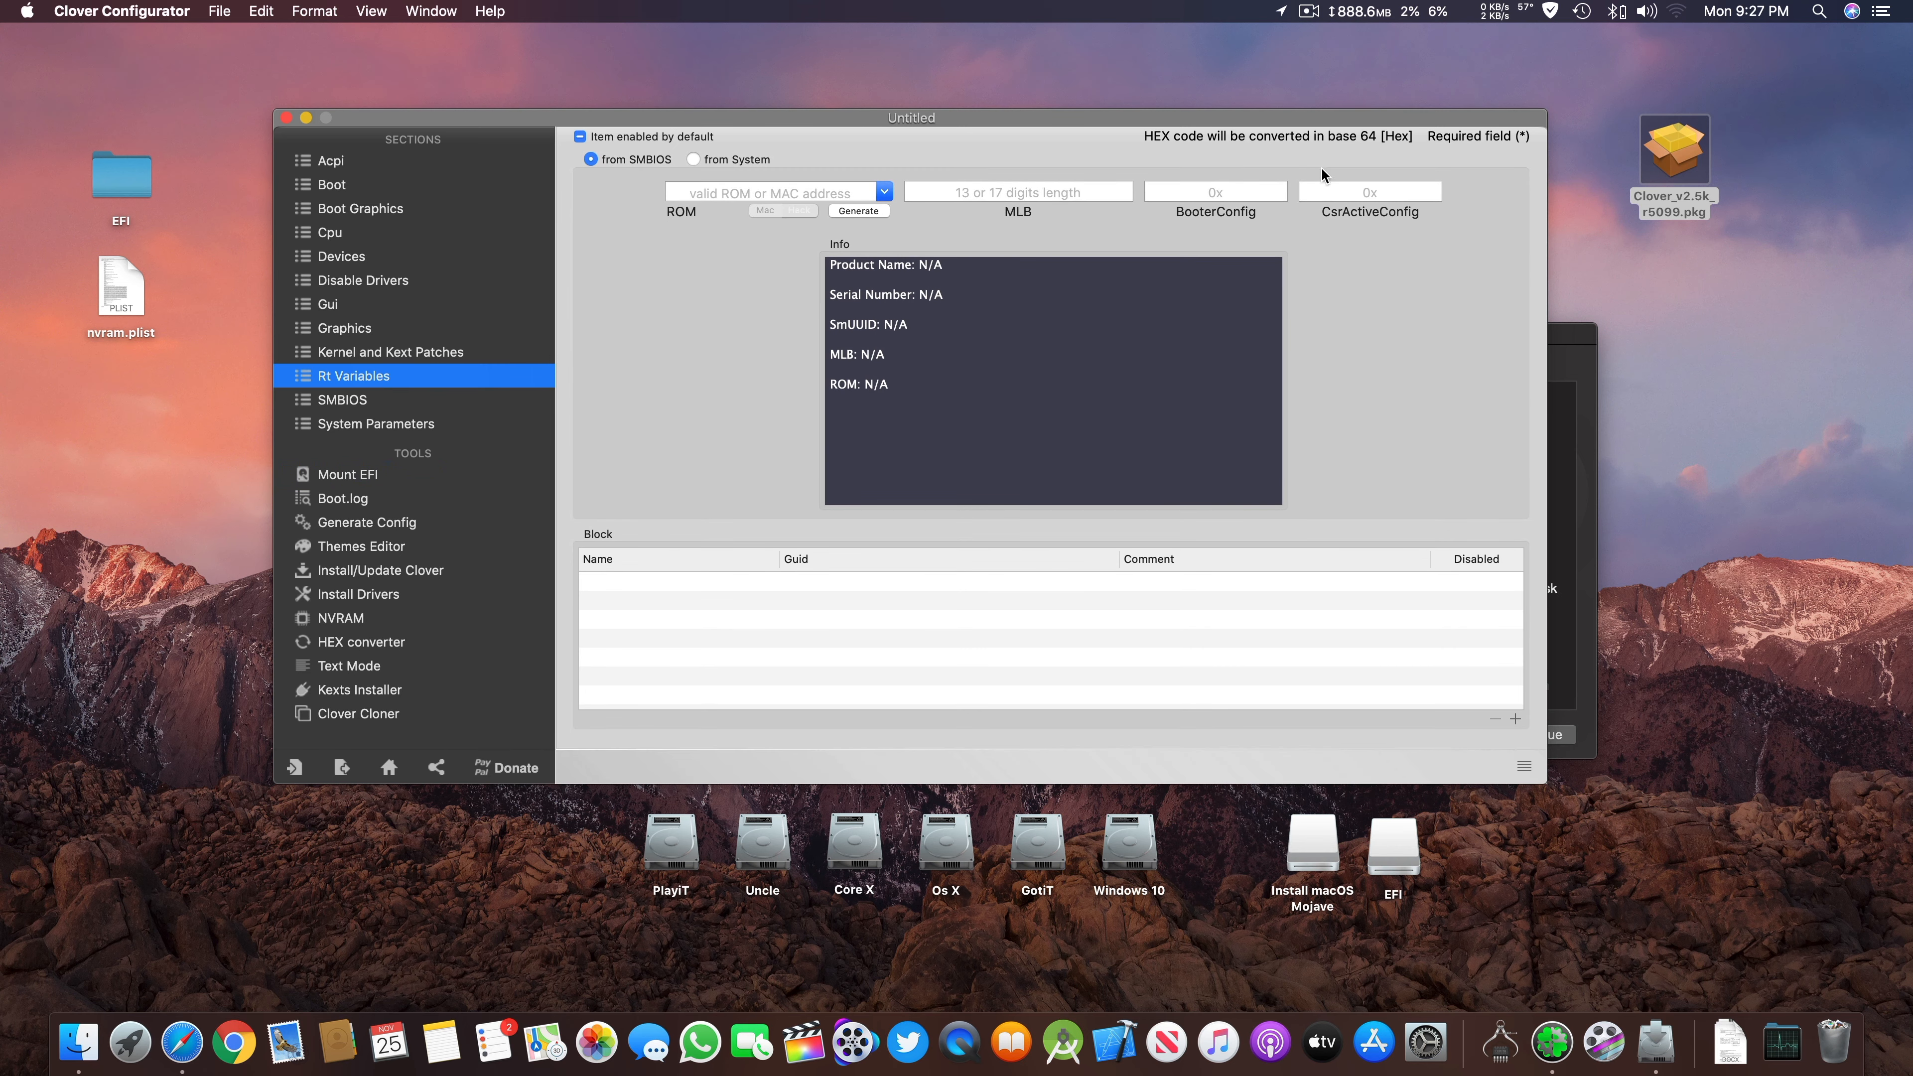
pyautogui.click(1349, 194)
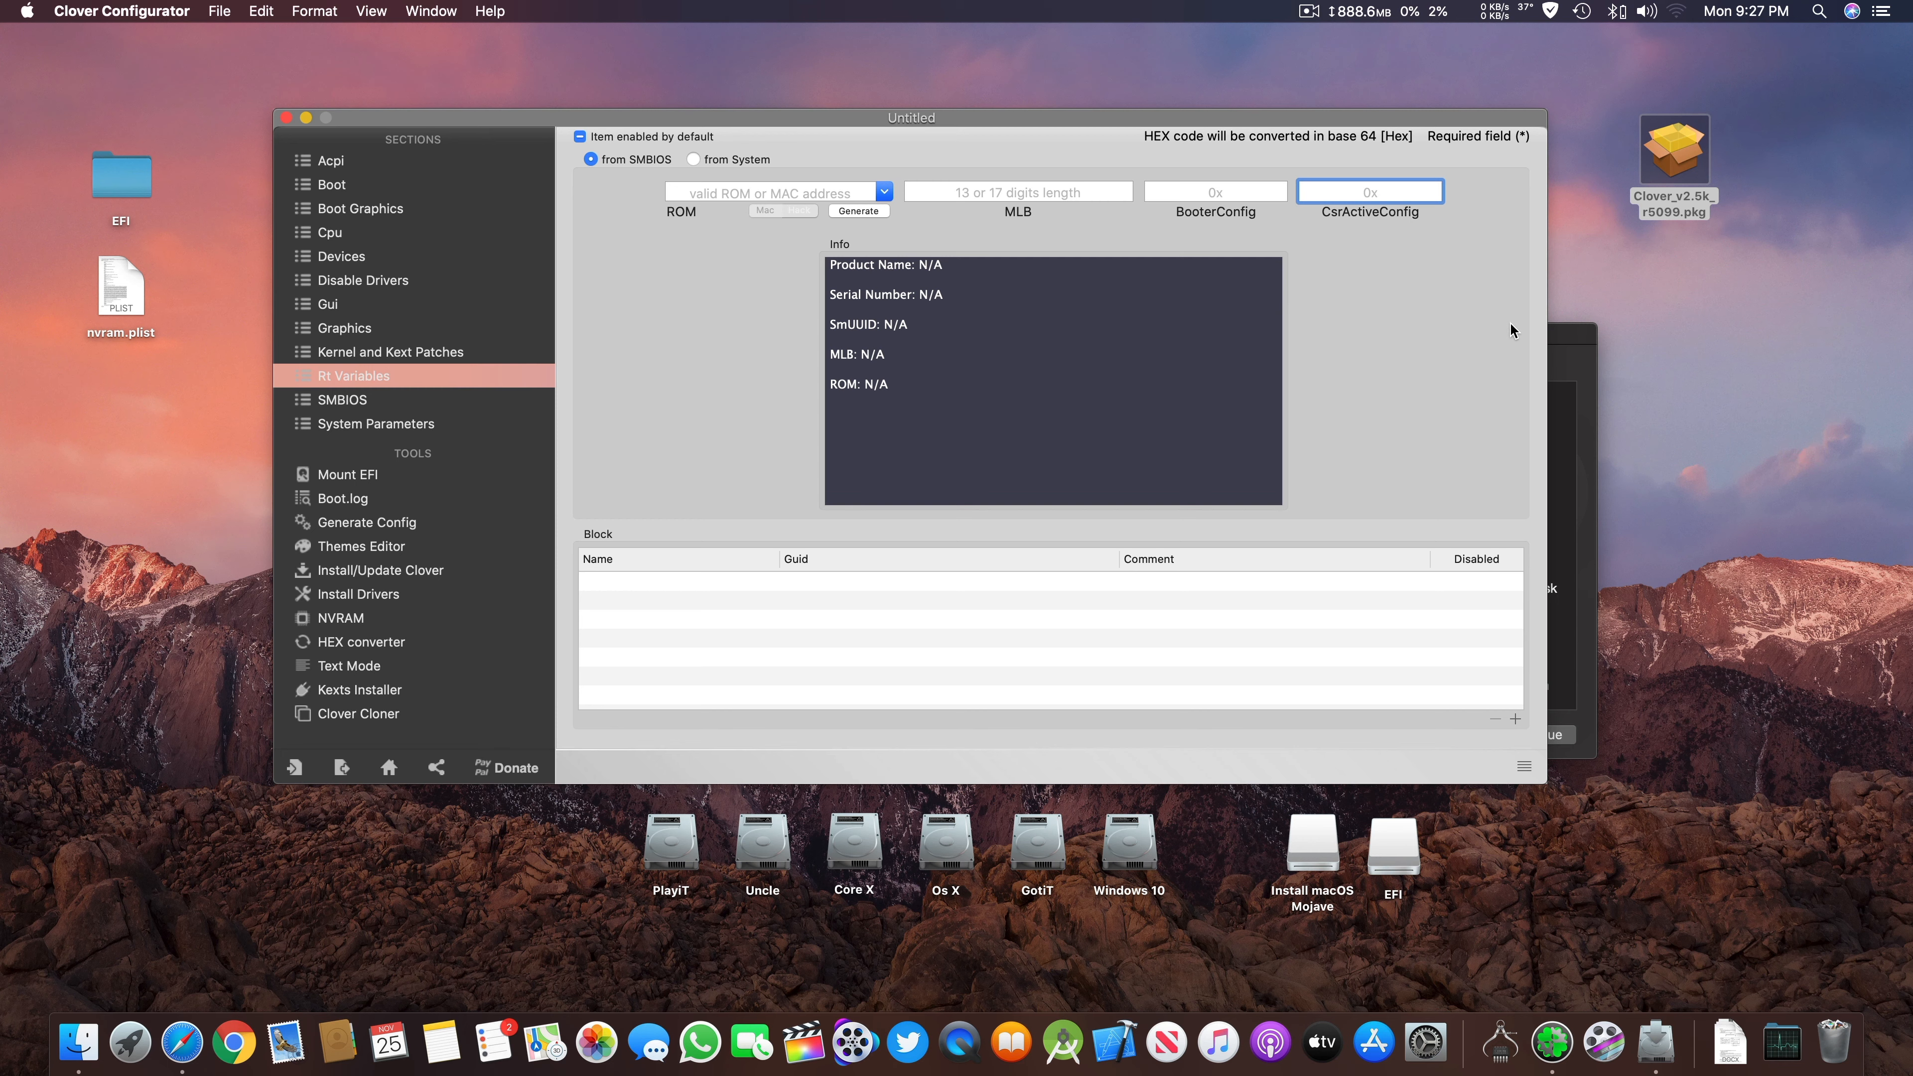
pyautogui.moveTo(1459, 119); pyautogui.dragTo(1238, 115)
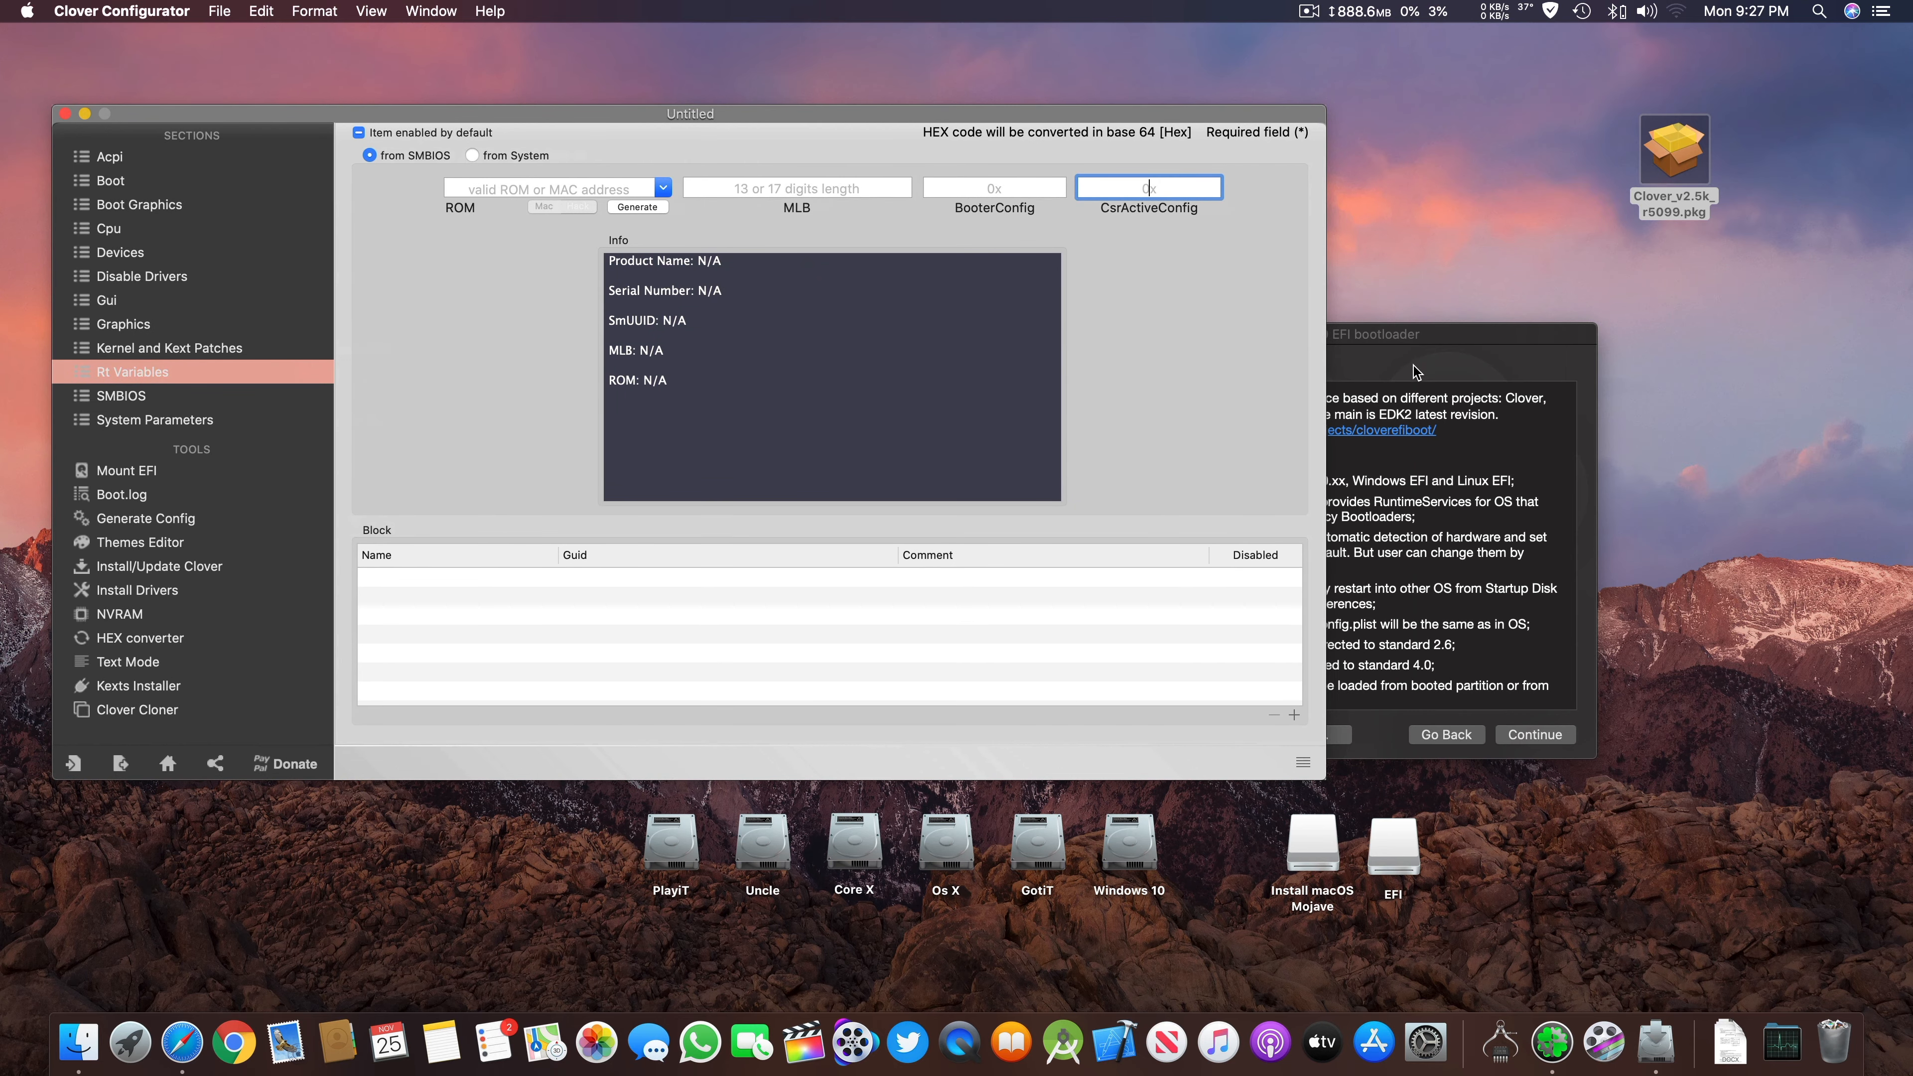
# Step: Return to the Clover installer, continue to the installation type, and check the custom package list for the Os X disk
pyautogui.click(1427, 341)
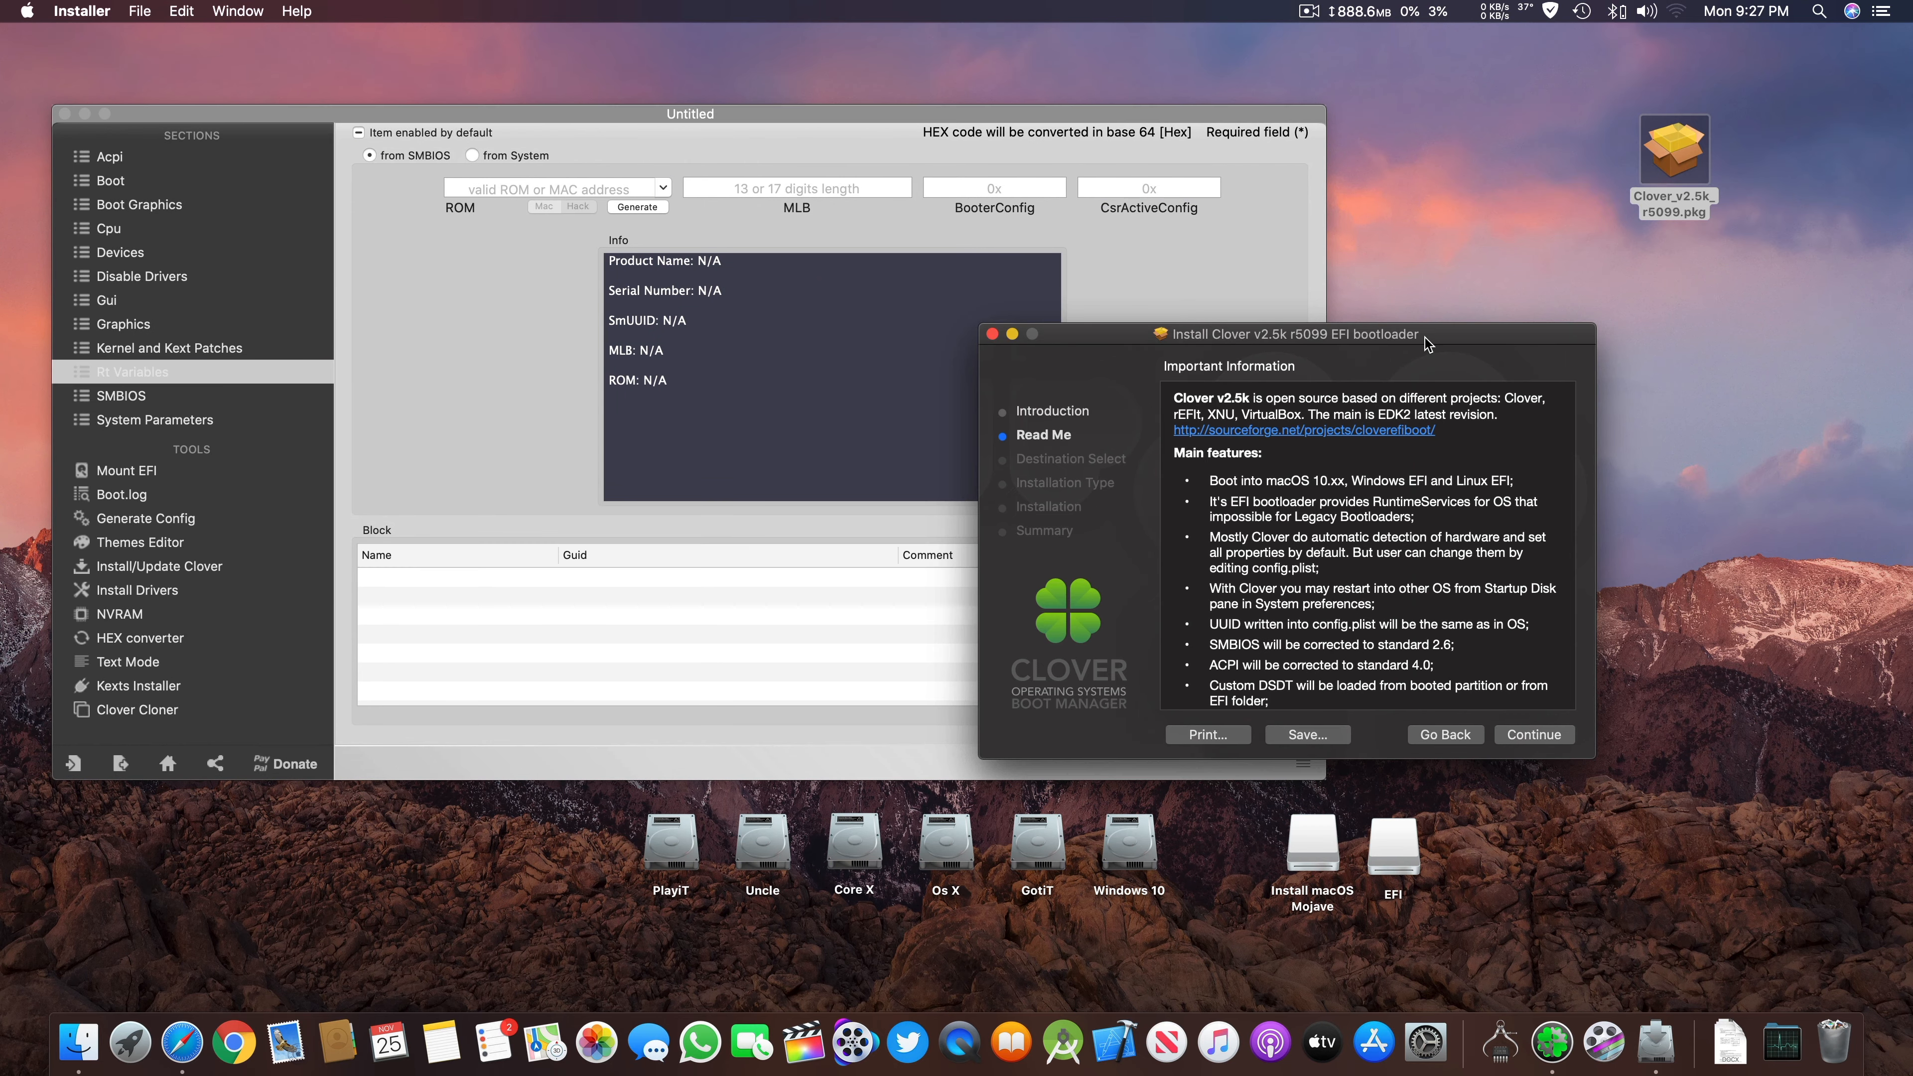
pyautogui.click(1557, 741)
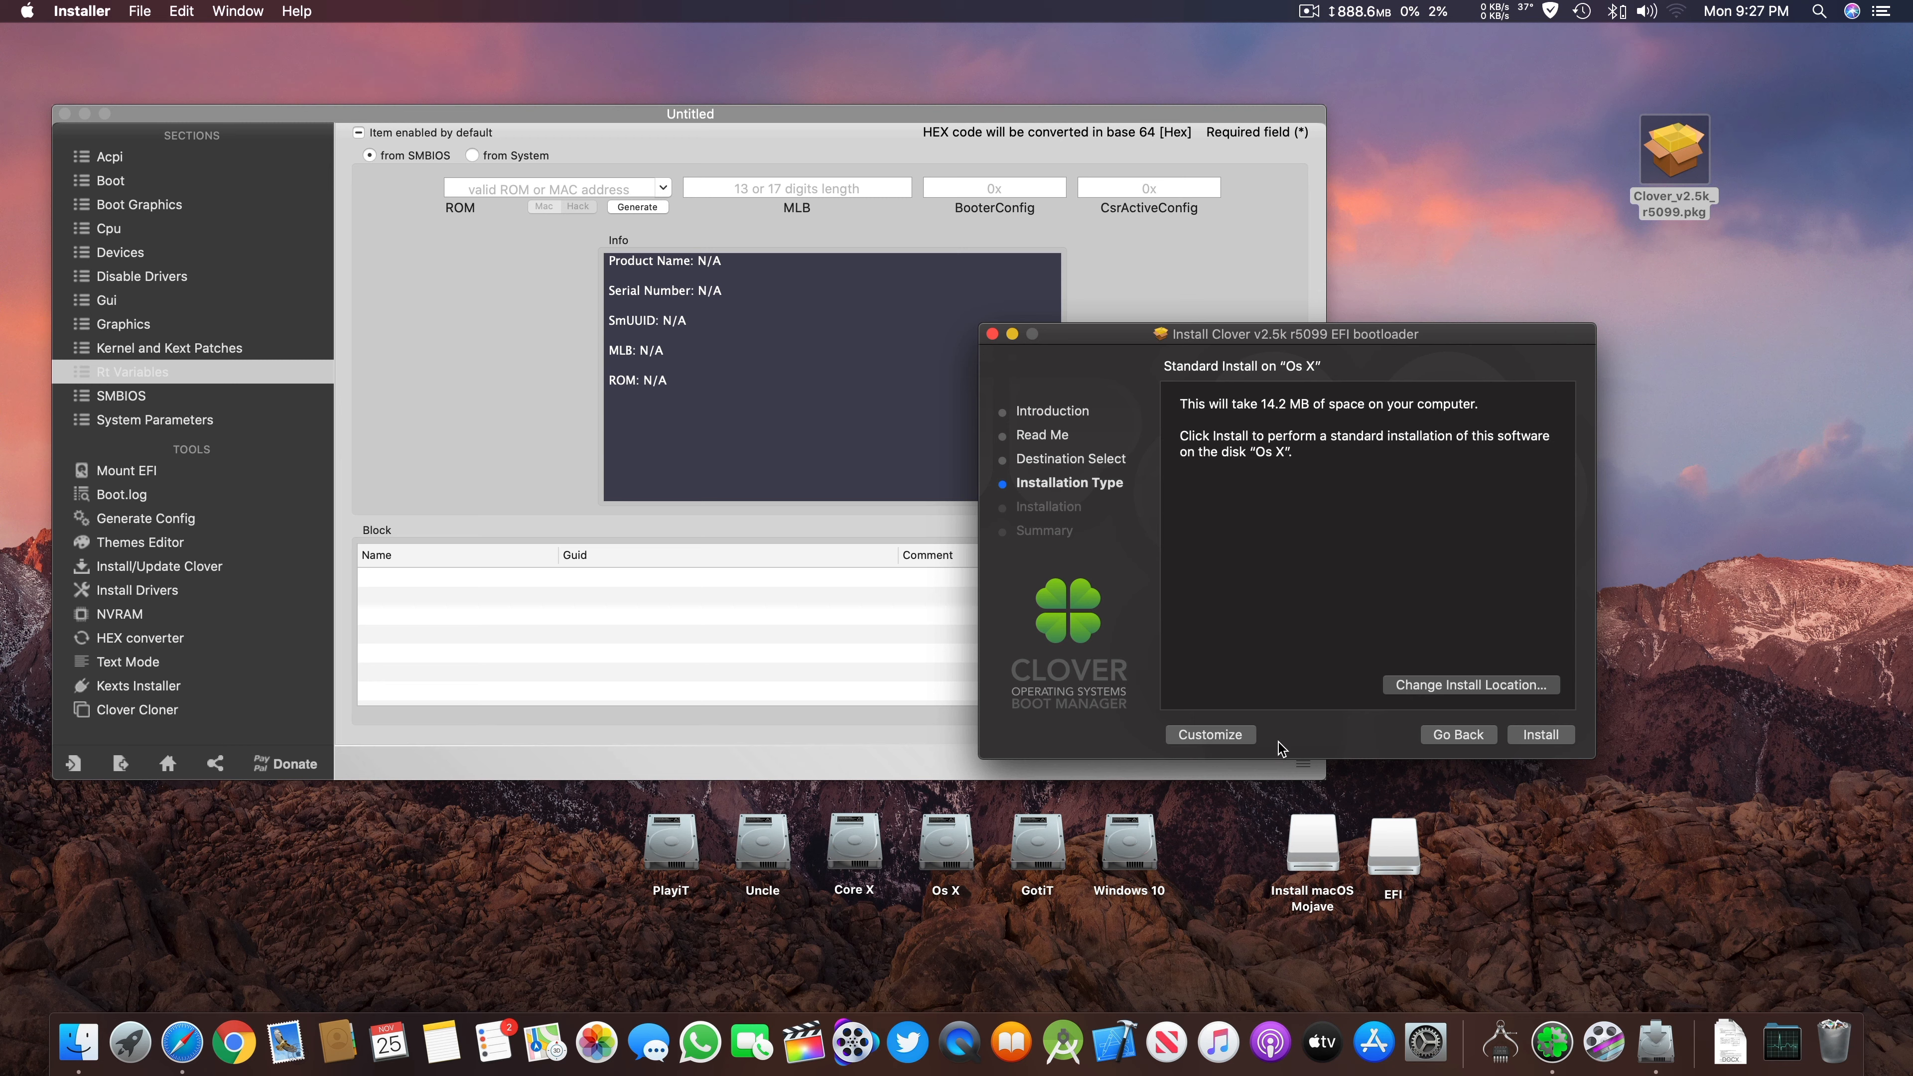
pyautogui.click(1196, 736)
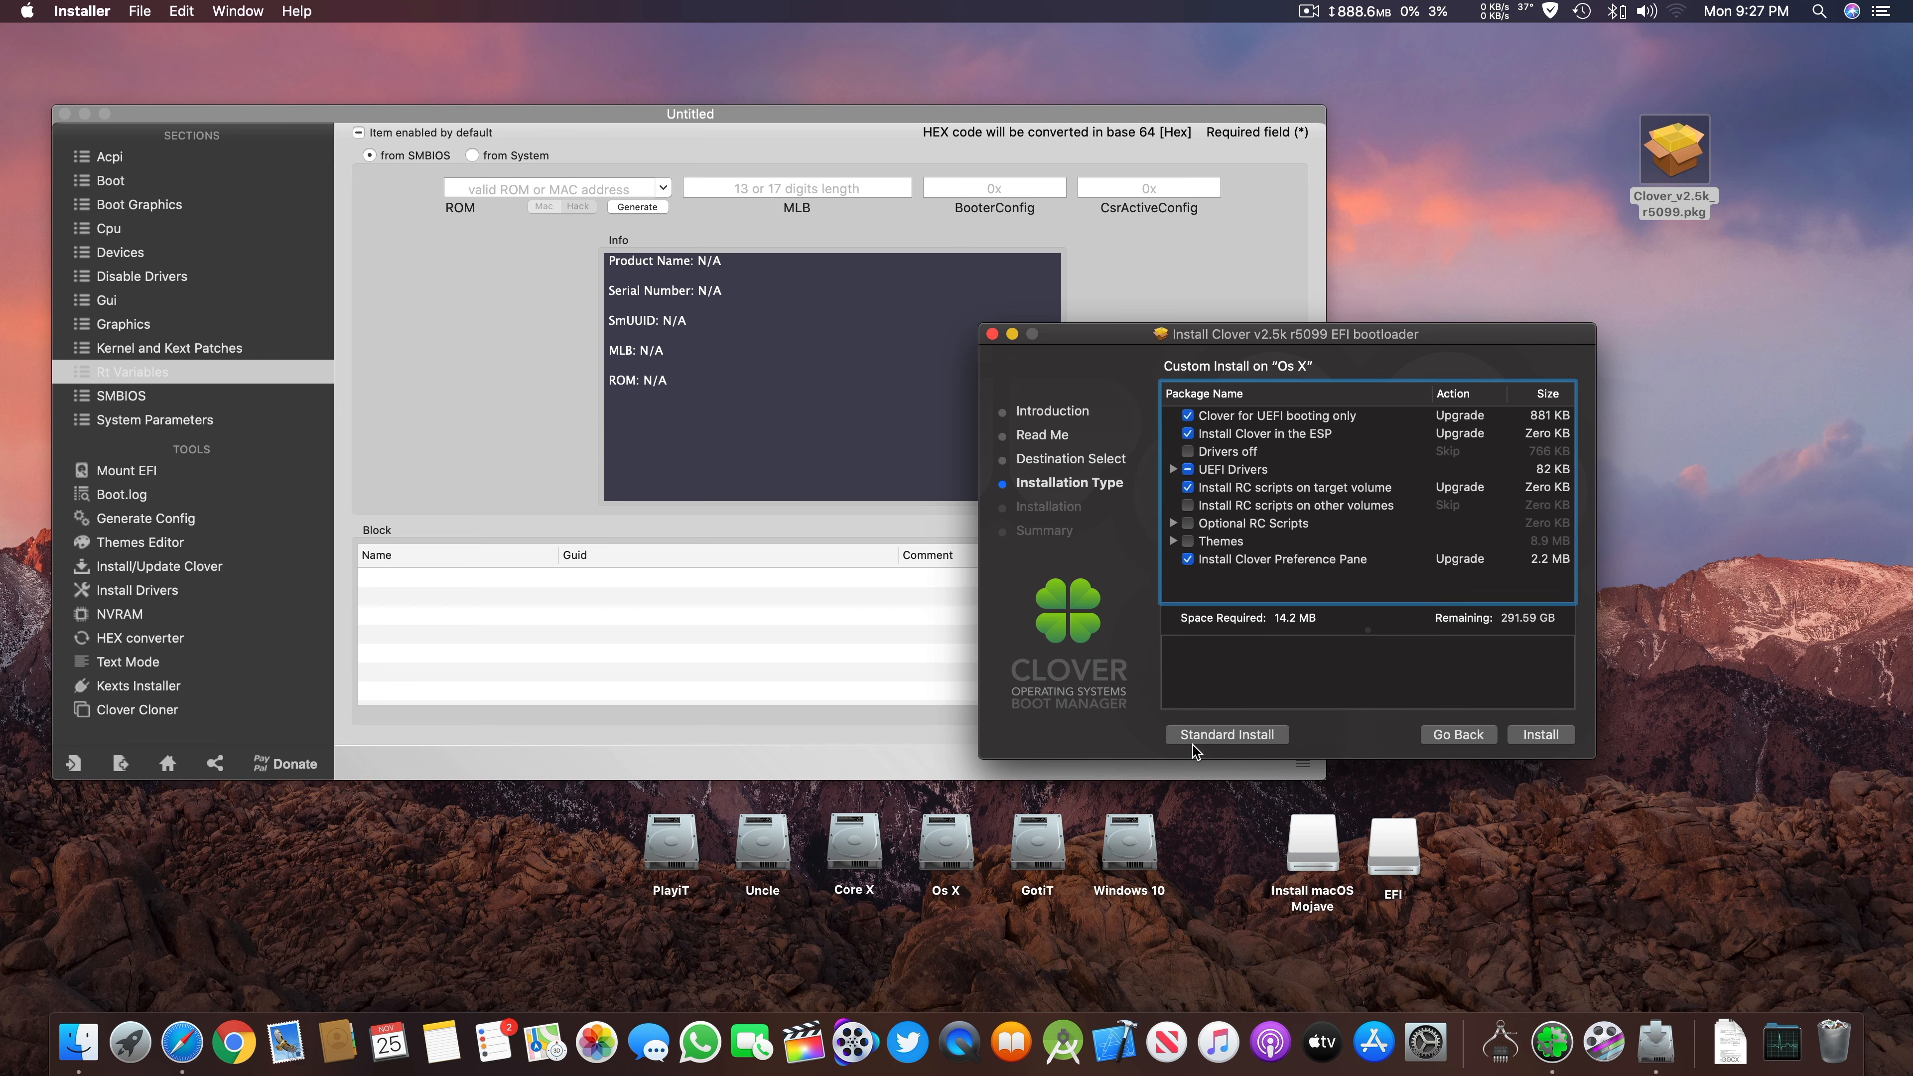
pyautogui.click(1235, 735)
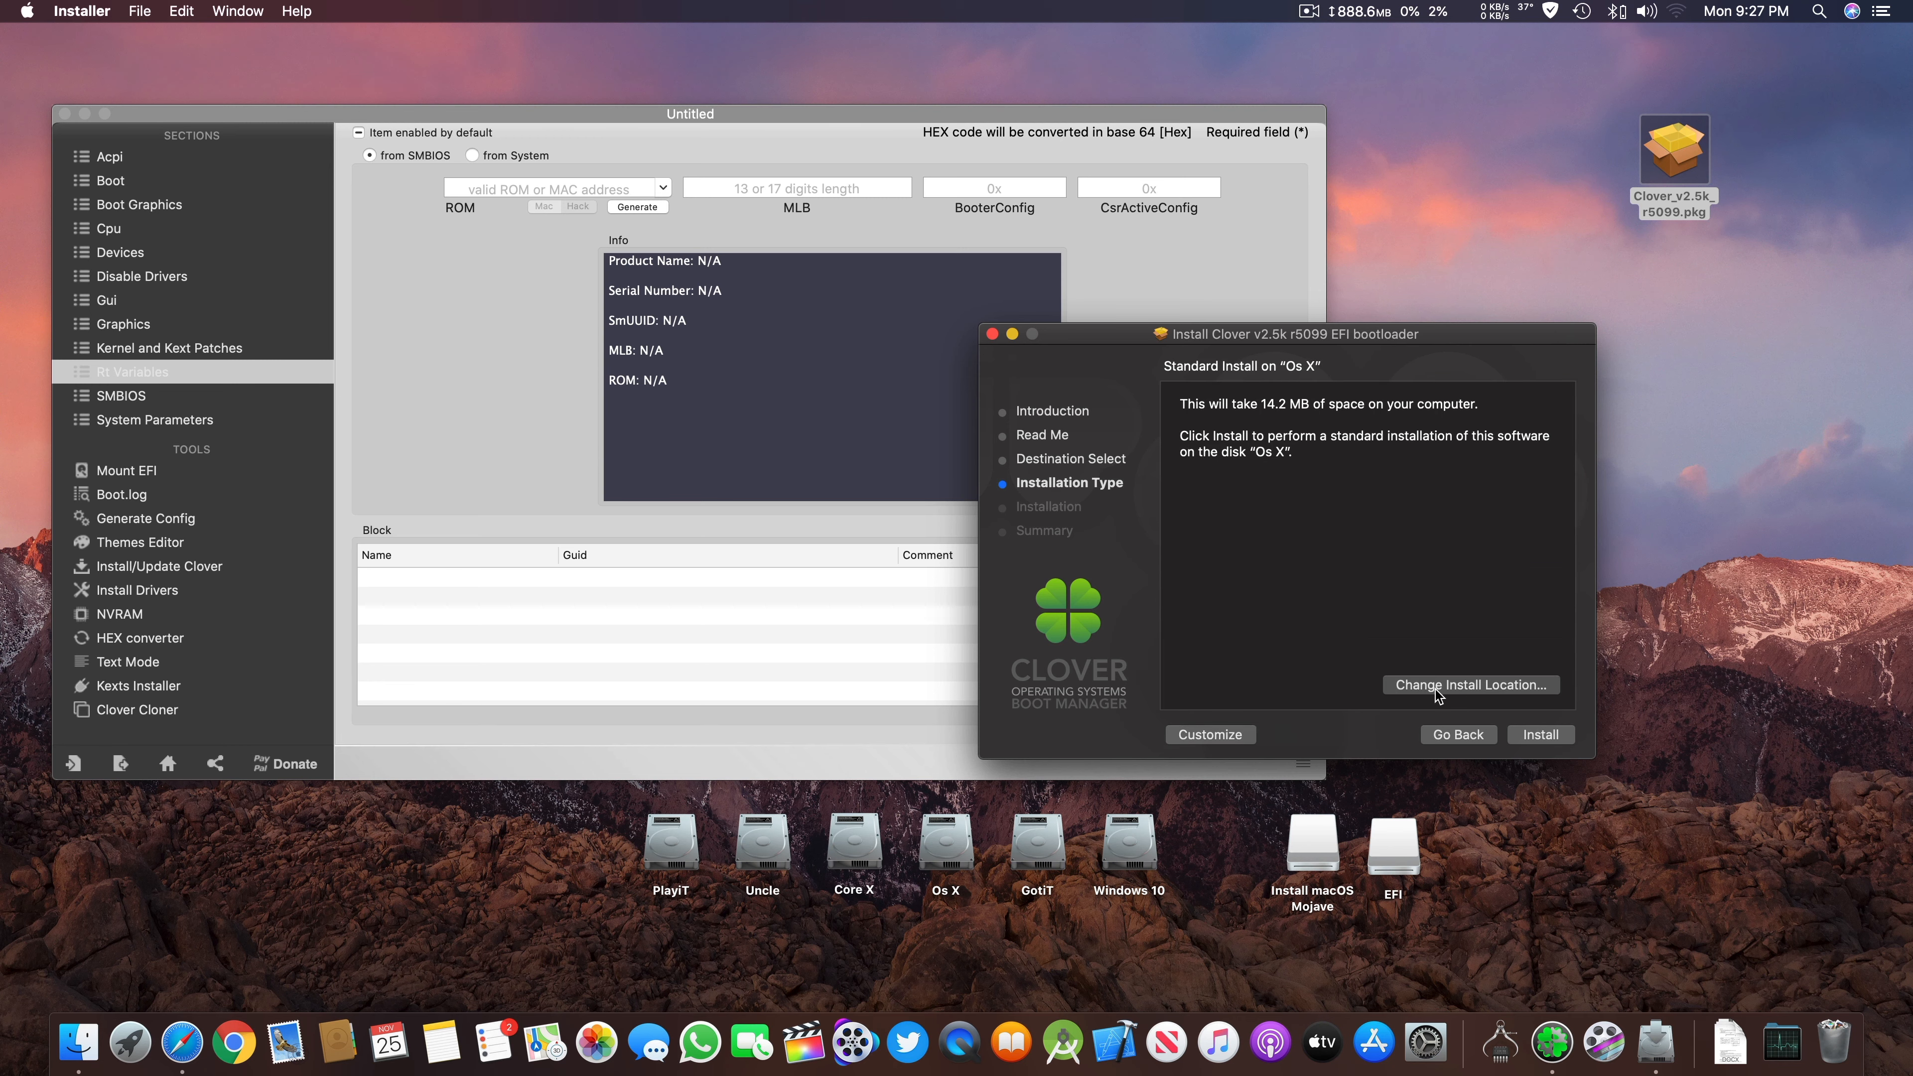
# Step: Change the Clover install location to the Install macOS Mojave disk
pyautogui.click(1458, 689)
pyautogui.scroll(-3, 1375, 528)
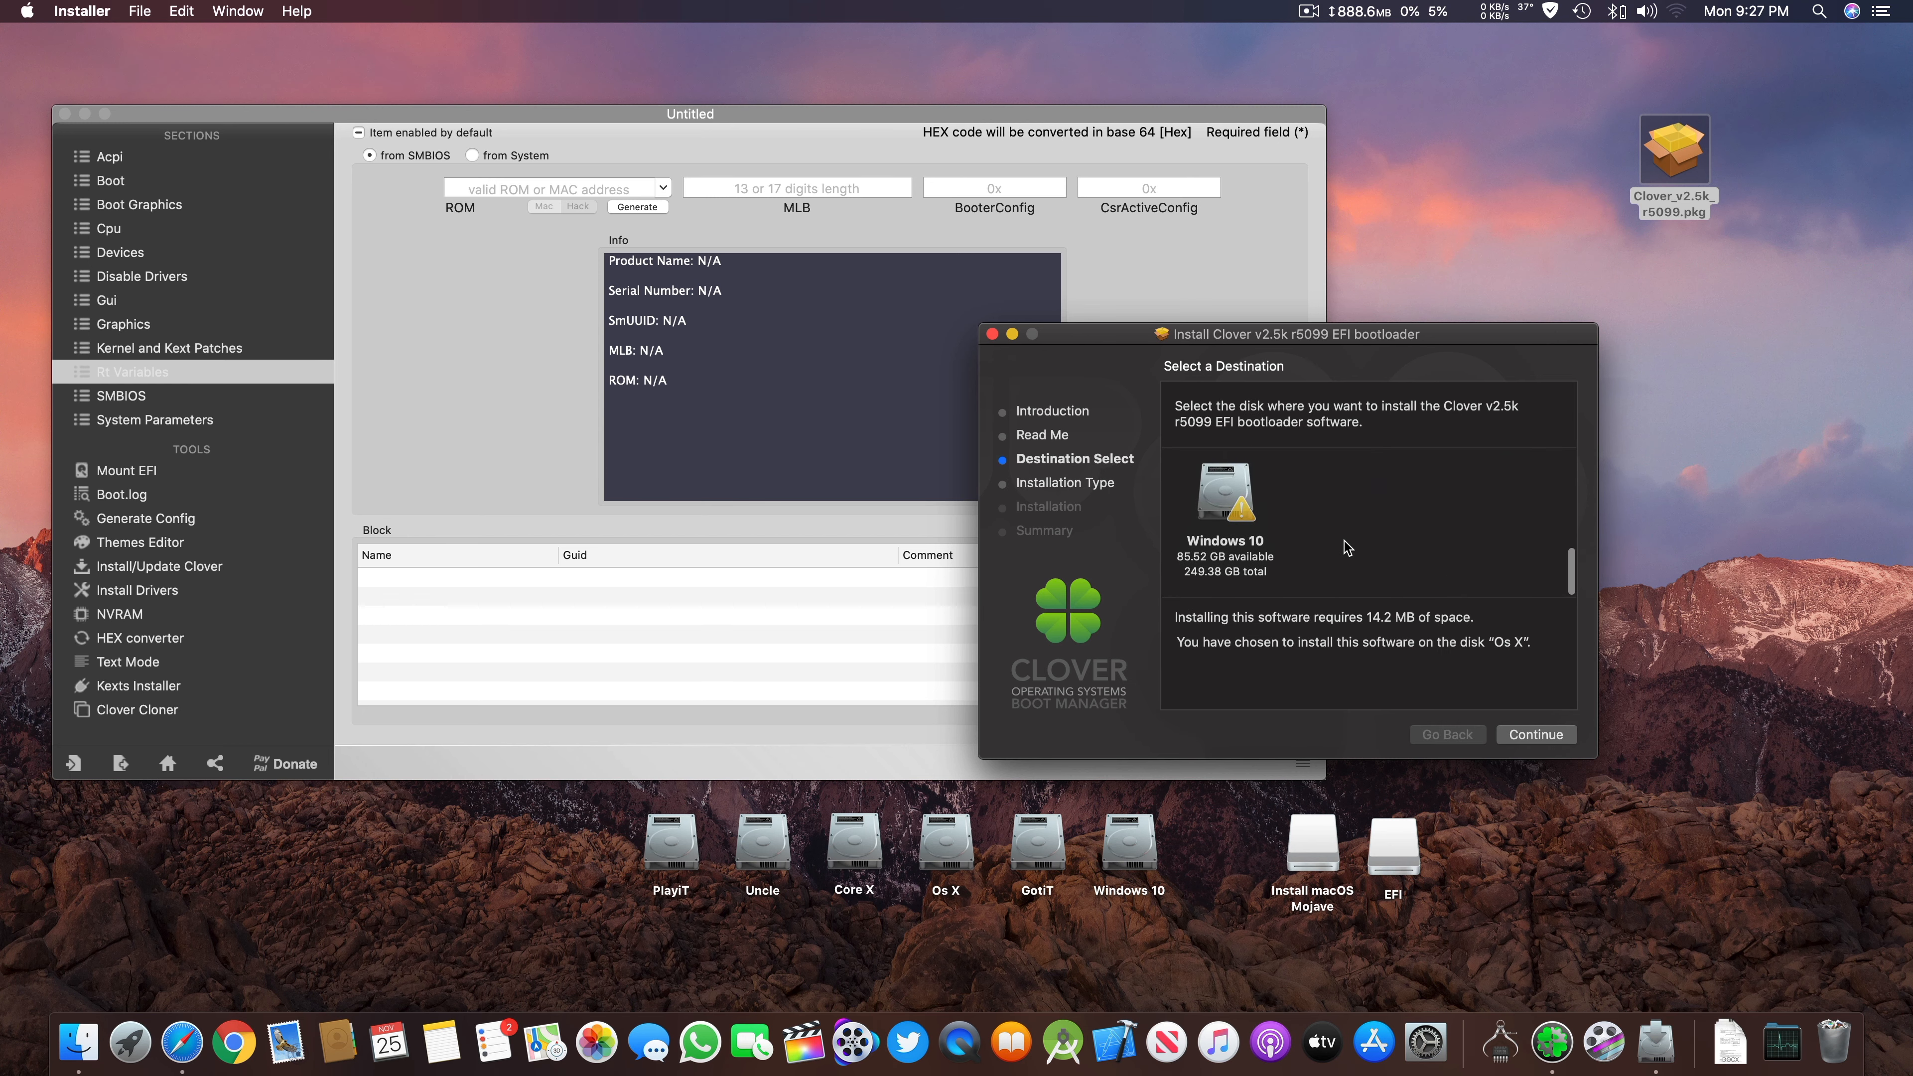
pyautogui.click(1233, 476)
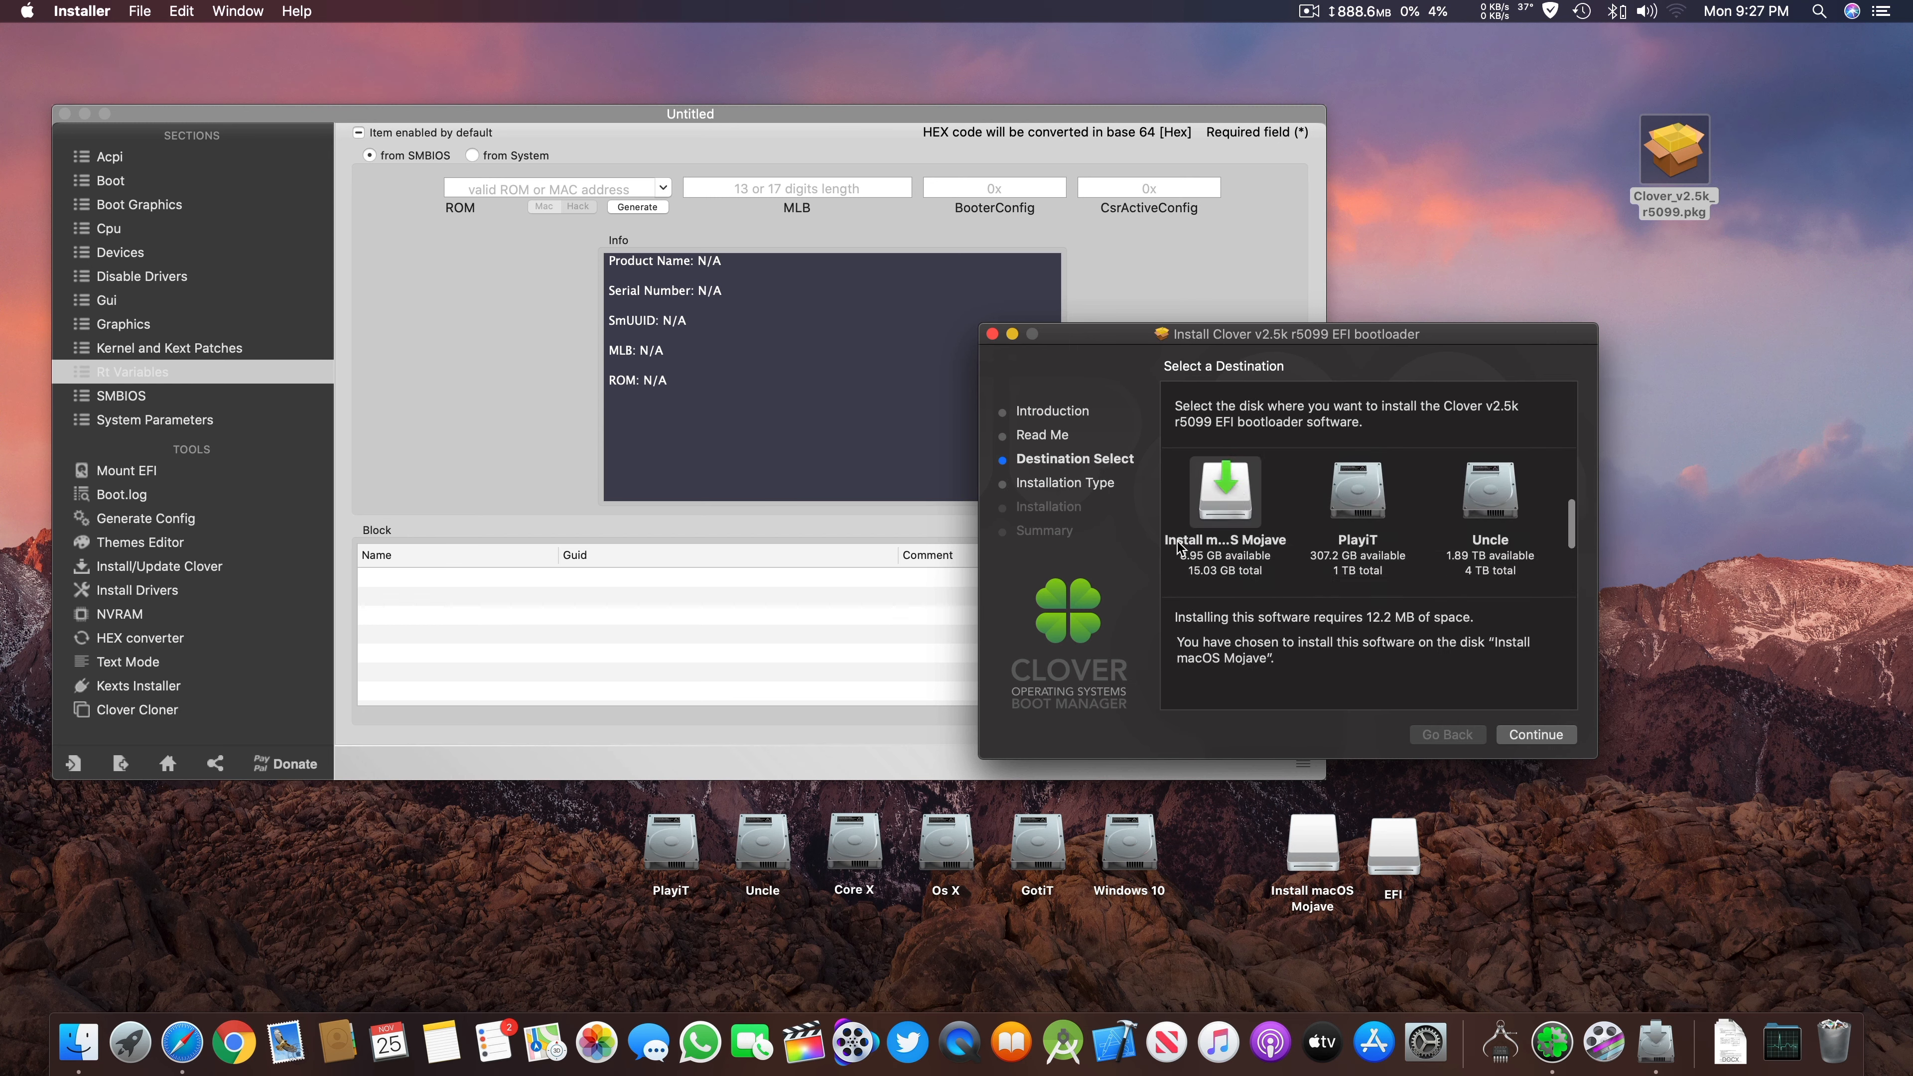
pyautogui.click(1533, 737)
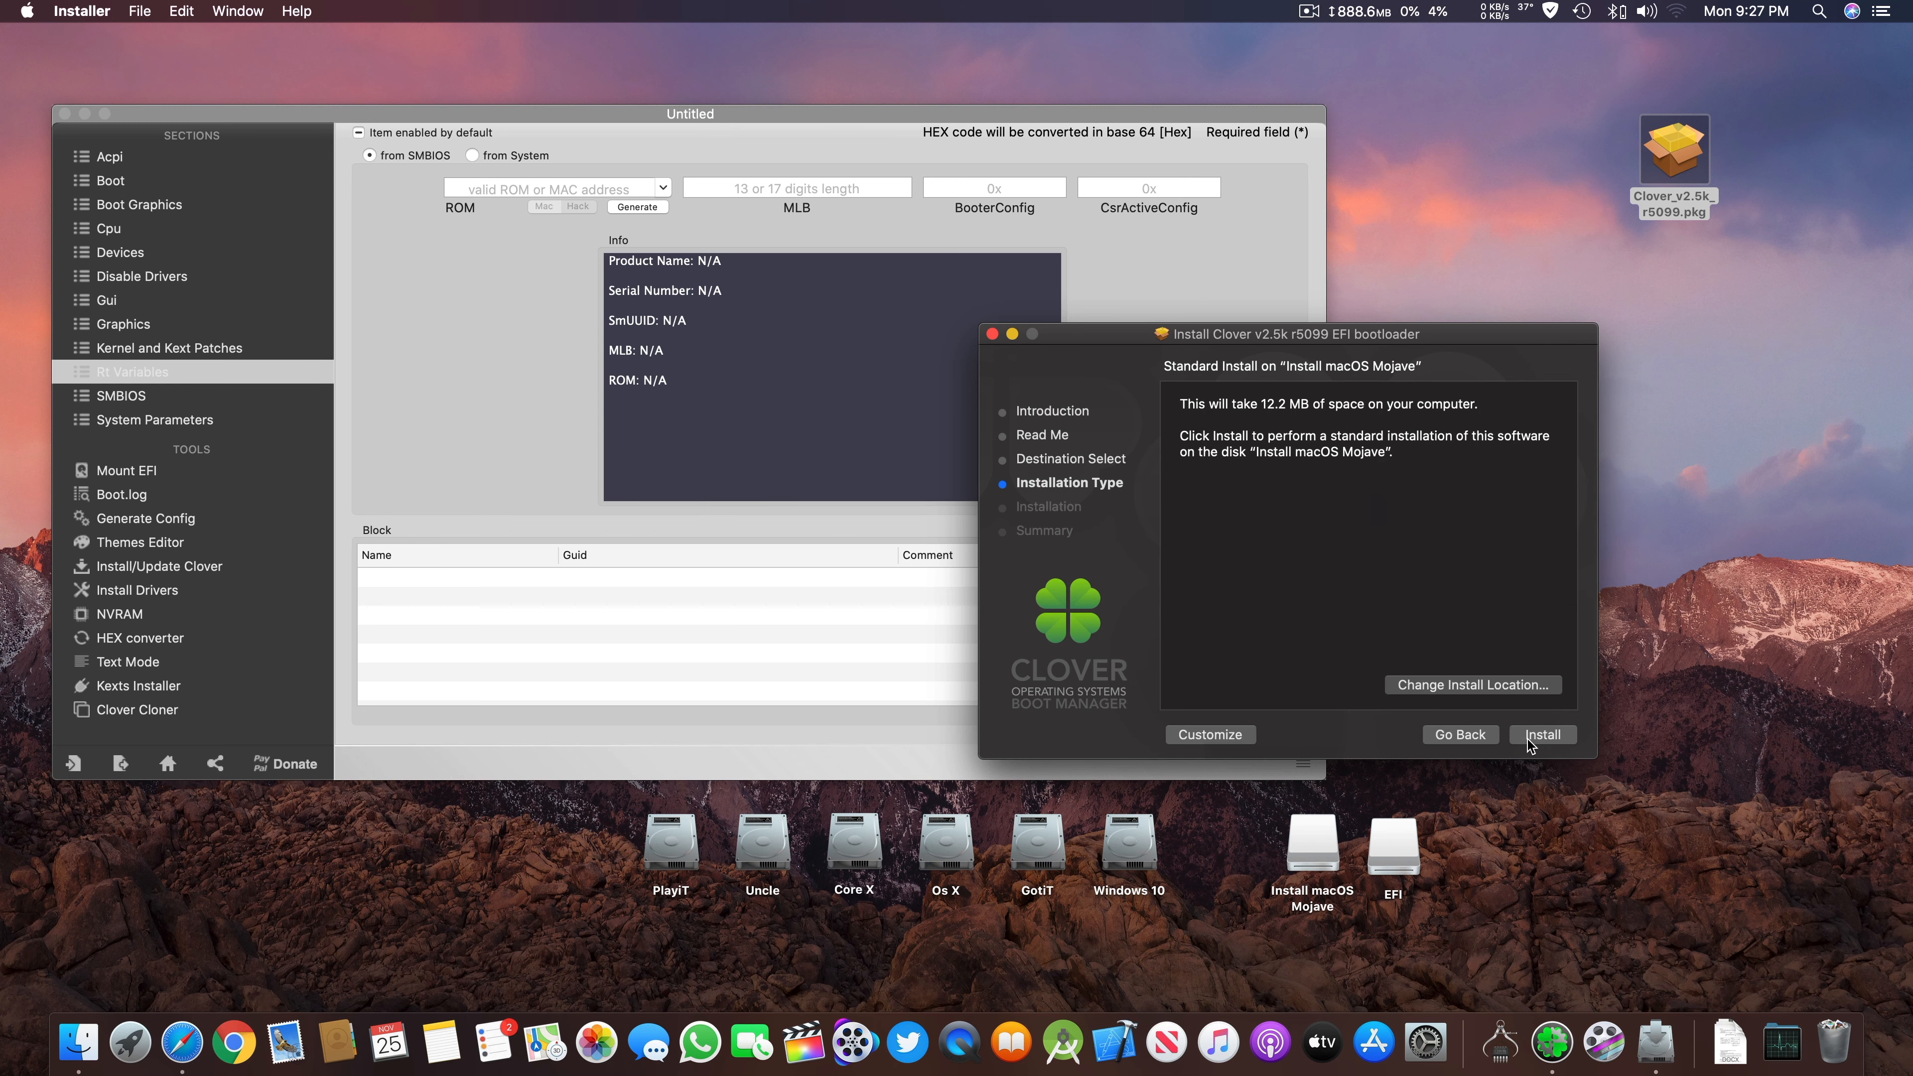
# Step: Customize the installation with Clover for UEFI booting only, and expand the UEFI Drivers and Recommended drivers groups
pyautogui.click(1240, 737)
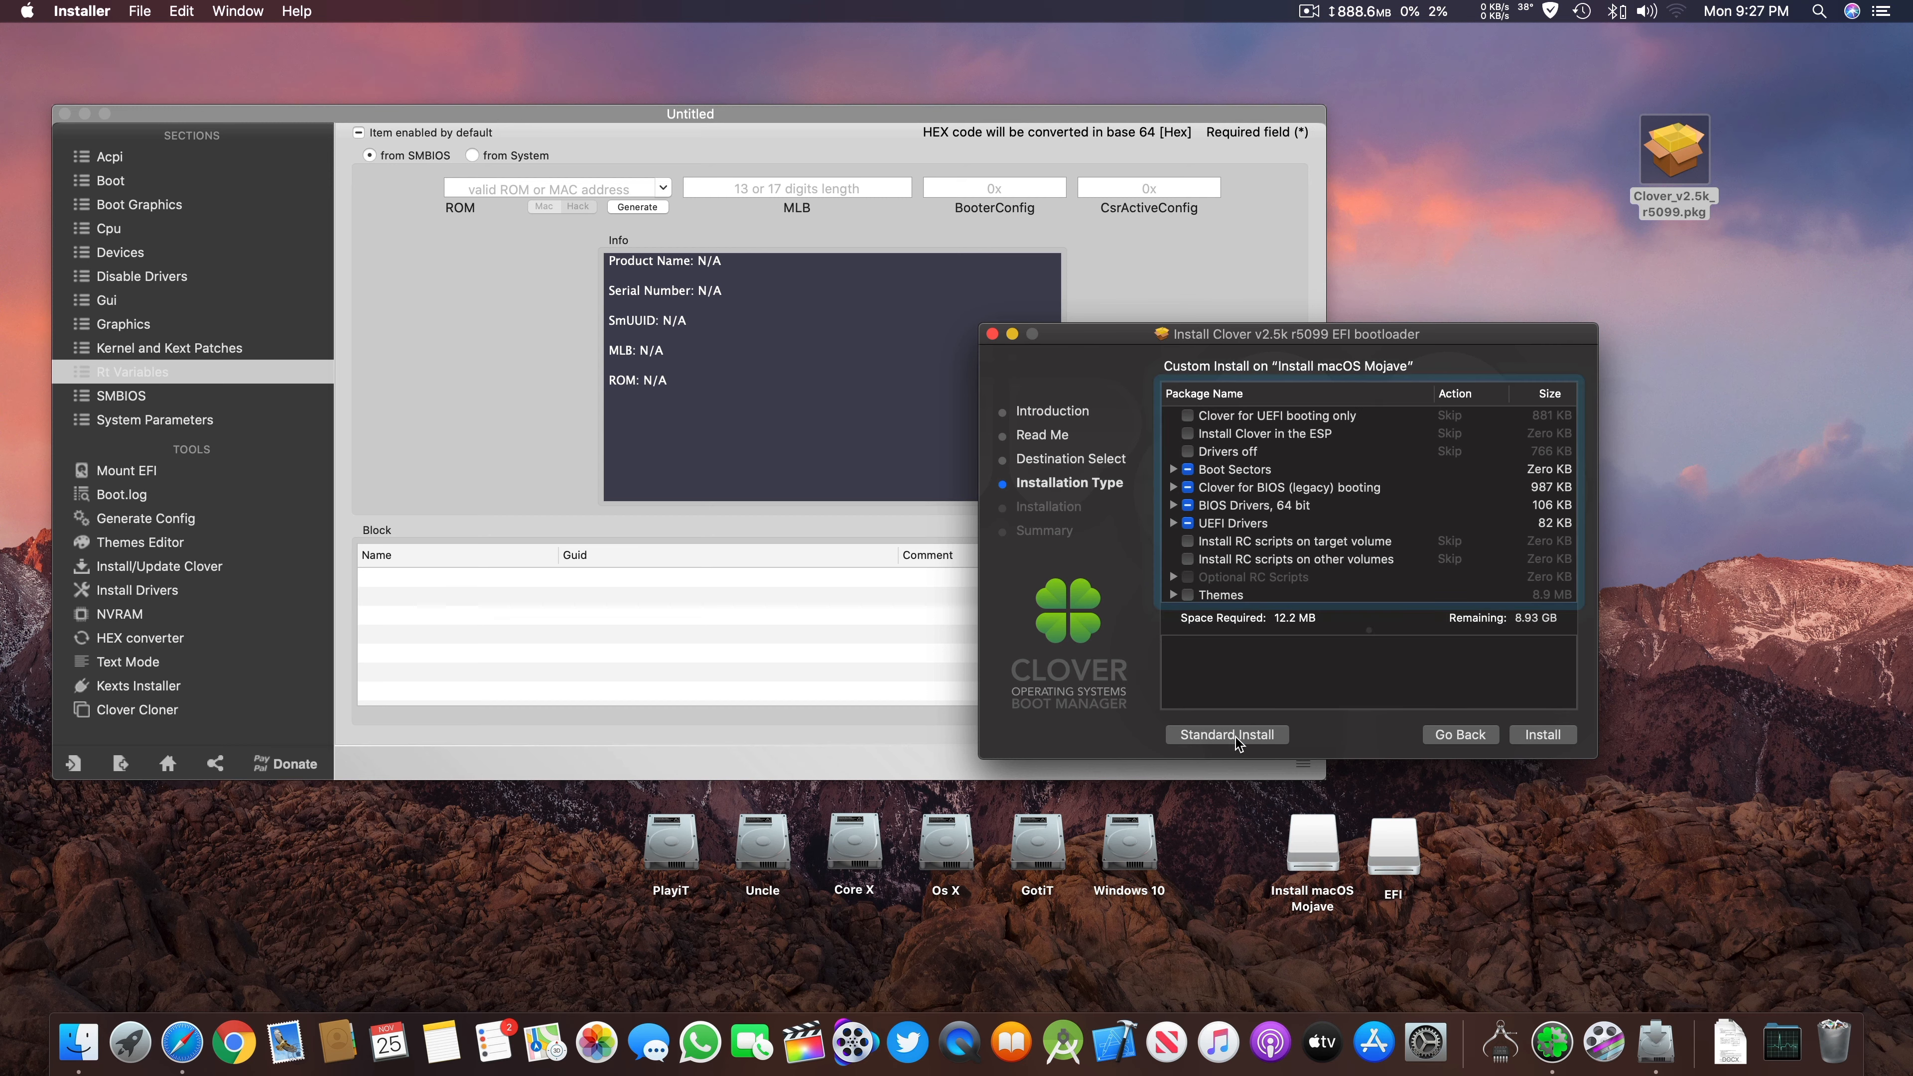
pyautogui.click(1188, 416)
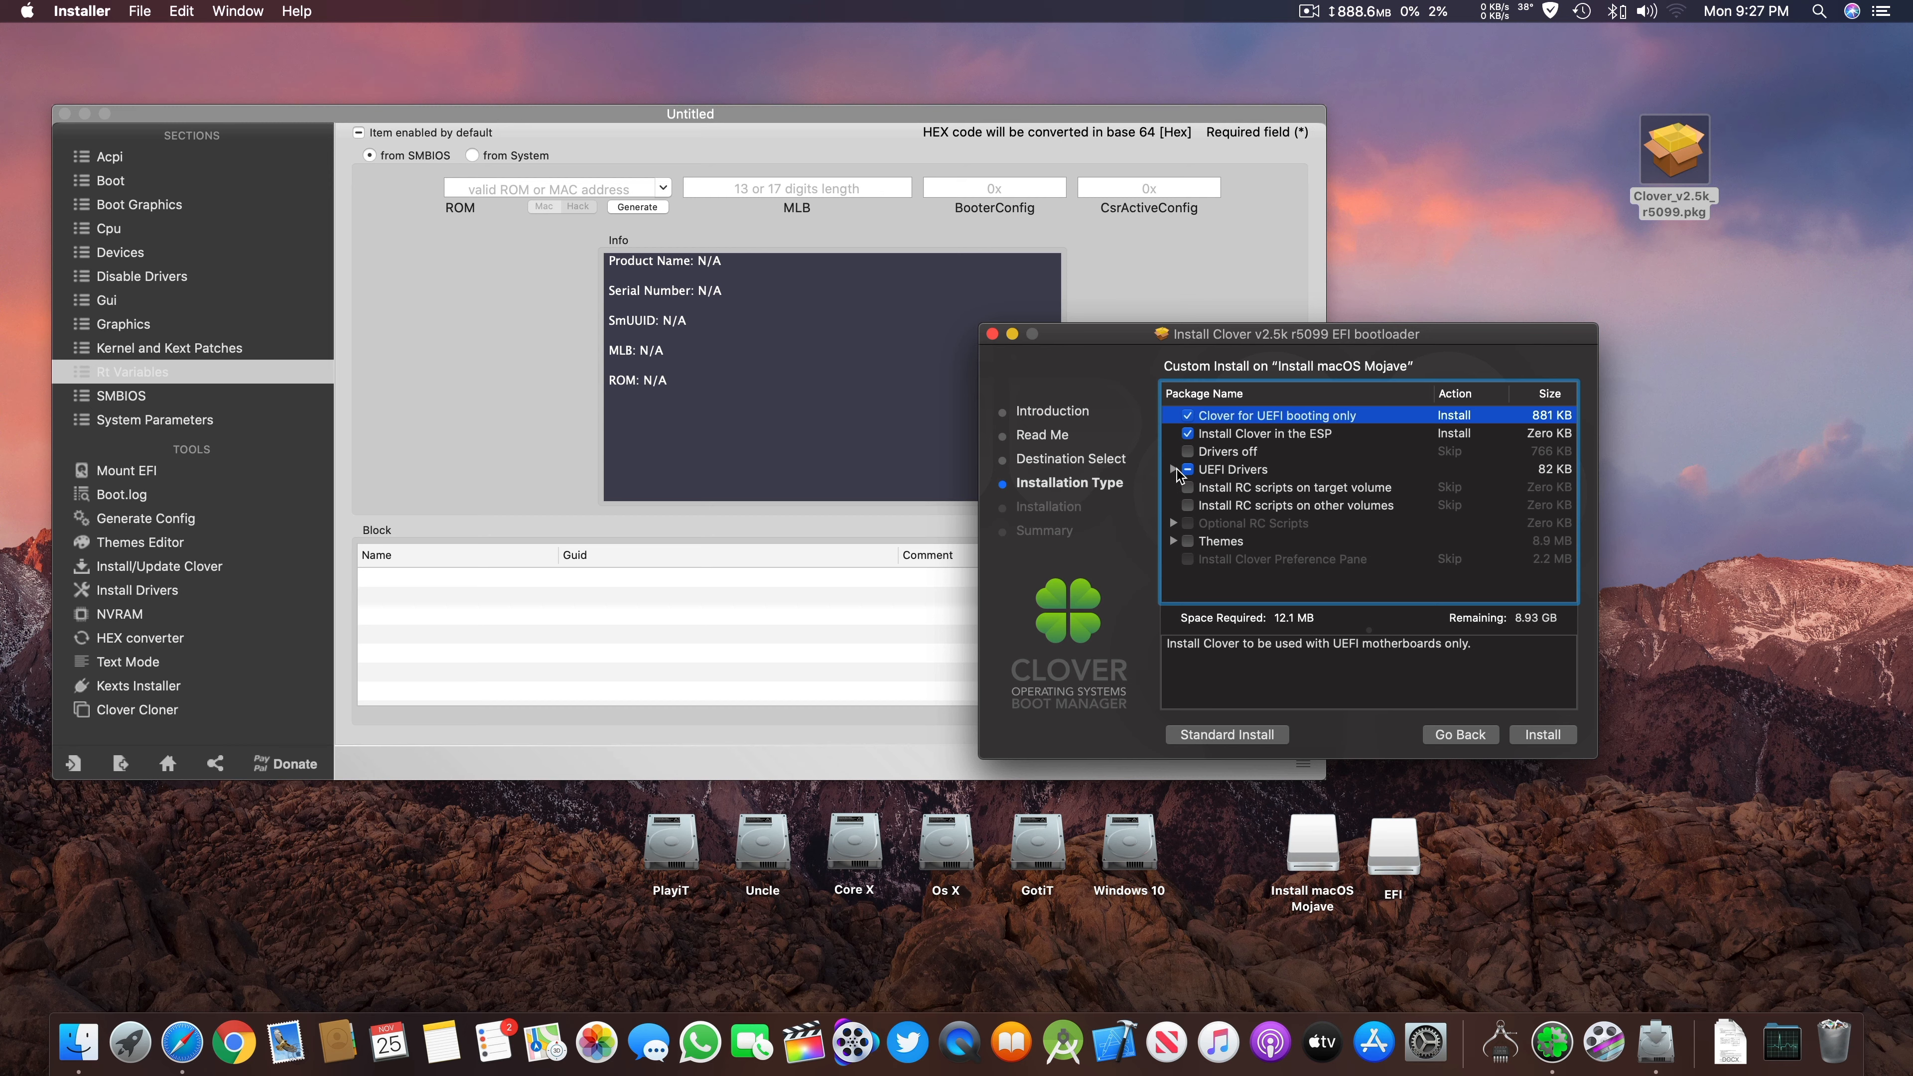
pyautogui.click(1176, 469)
pyautogui.click(1190, 487)
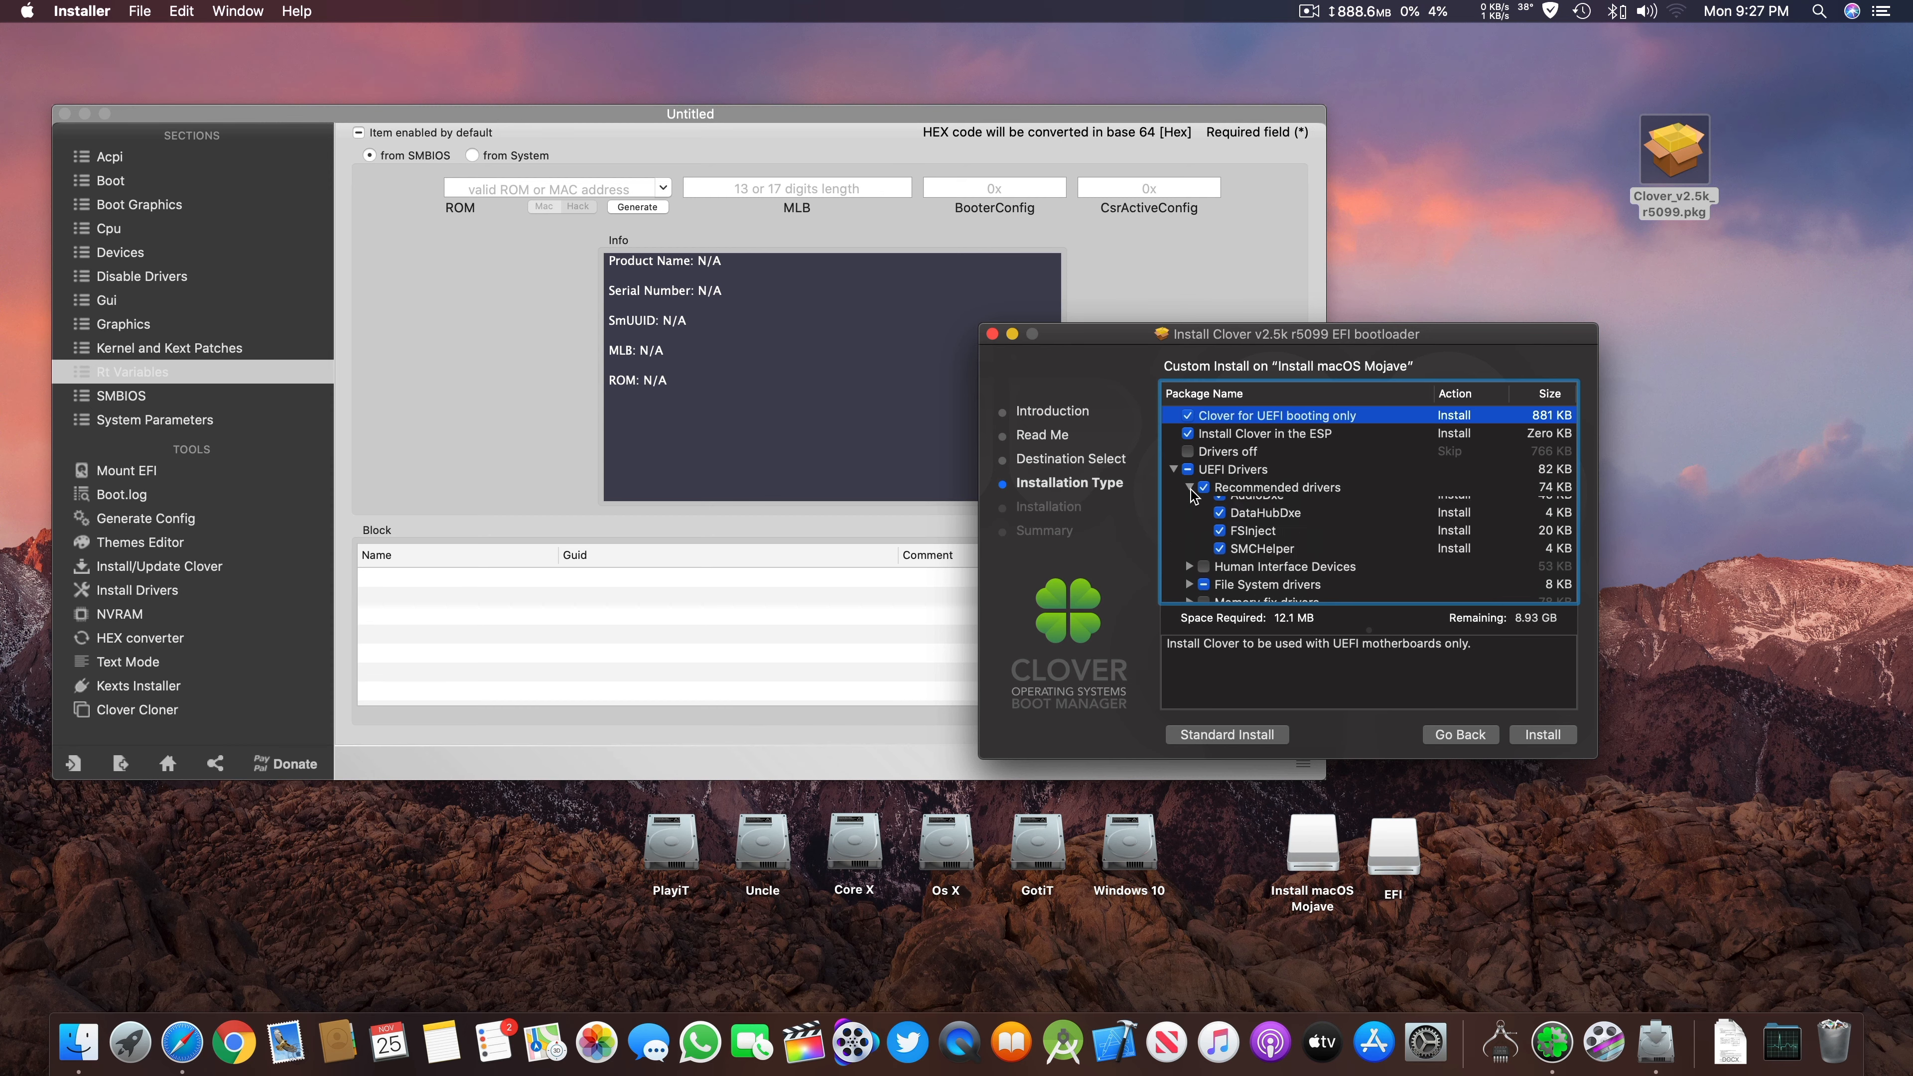
# Step: Expand the File System drivers and Memory fix drivers groups and review their options
pyautogui.scroll(-5, 1190, 494)
pyautogui.click(1189, 471)
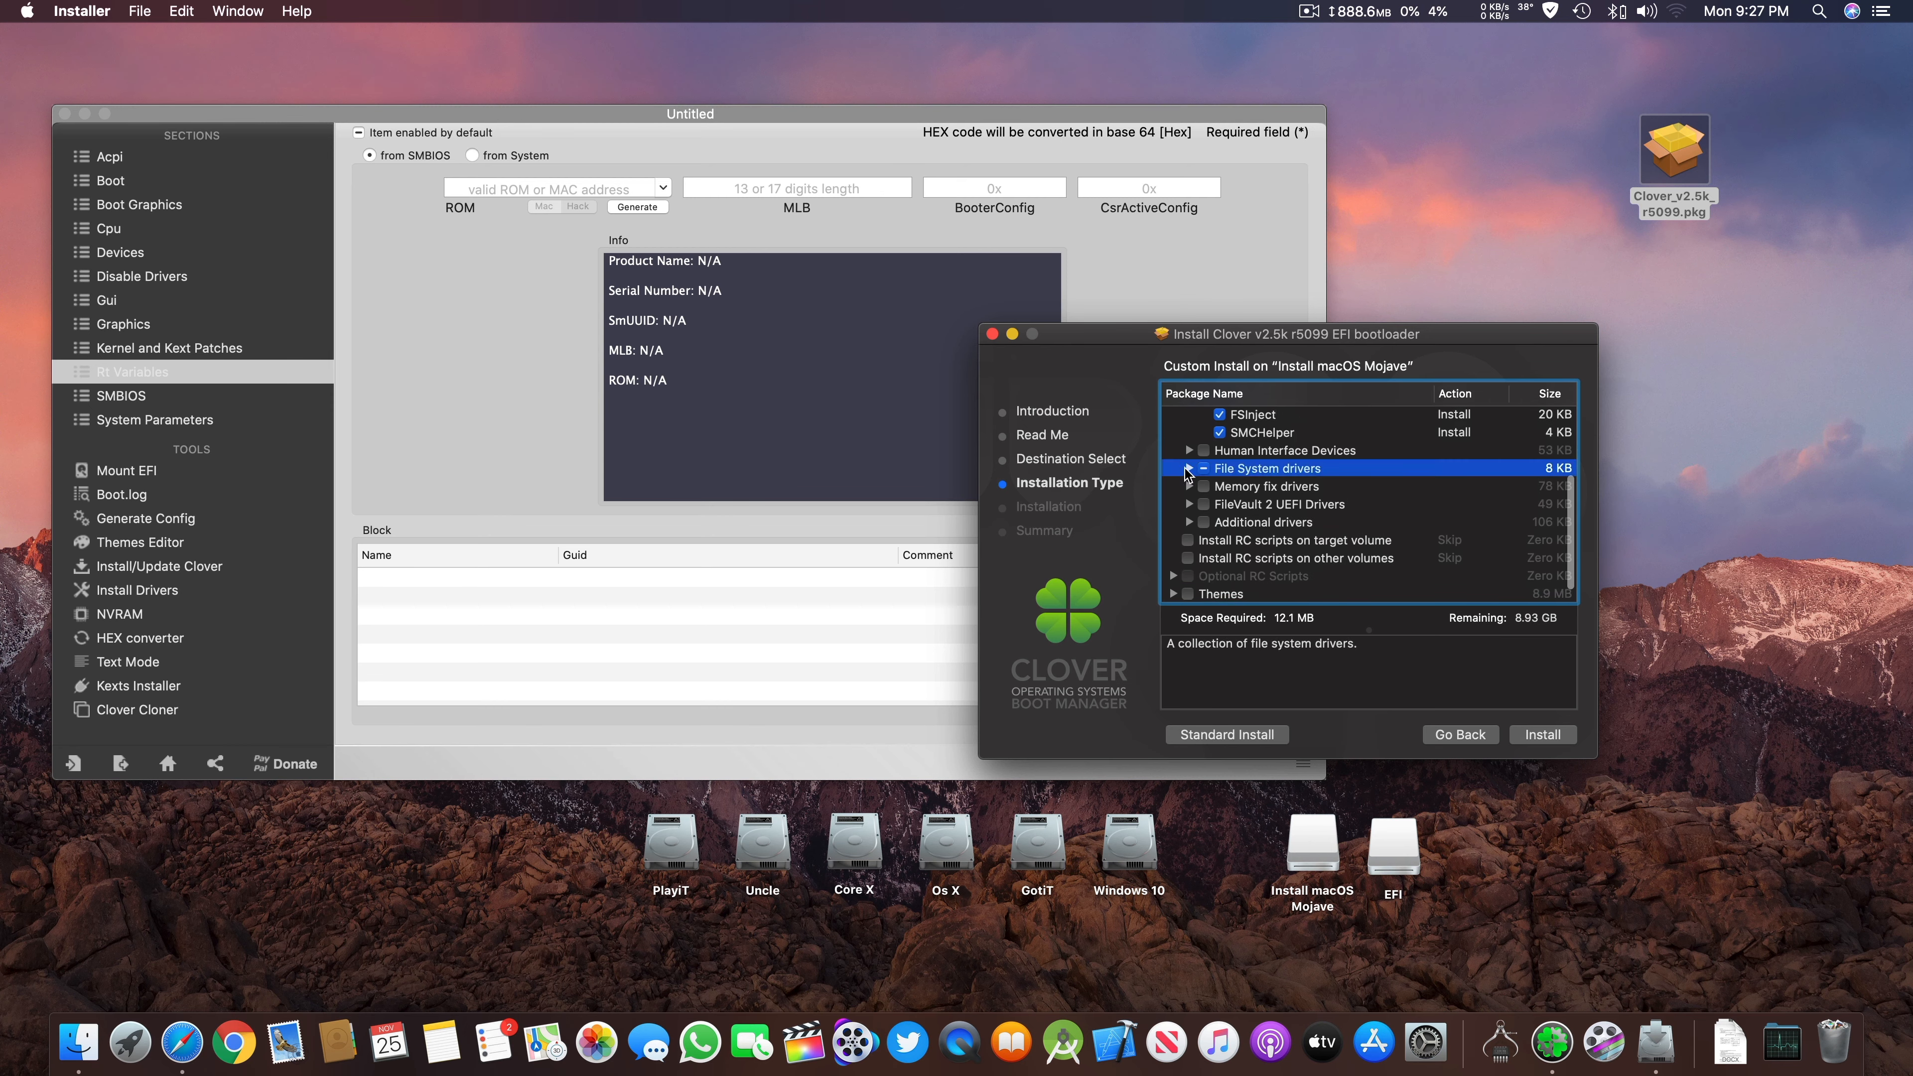
pyautogui.click(1187, 468)
pyautogui.scroll(-3, 1190, 498)
pyautogui.click(1189, 518)
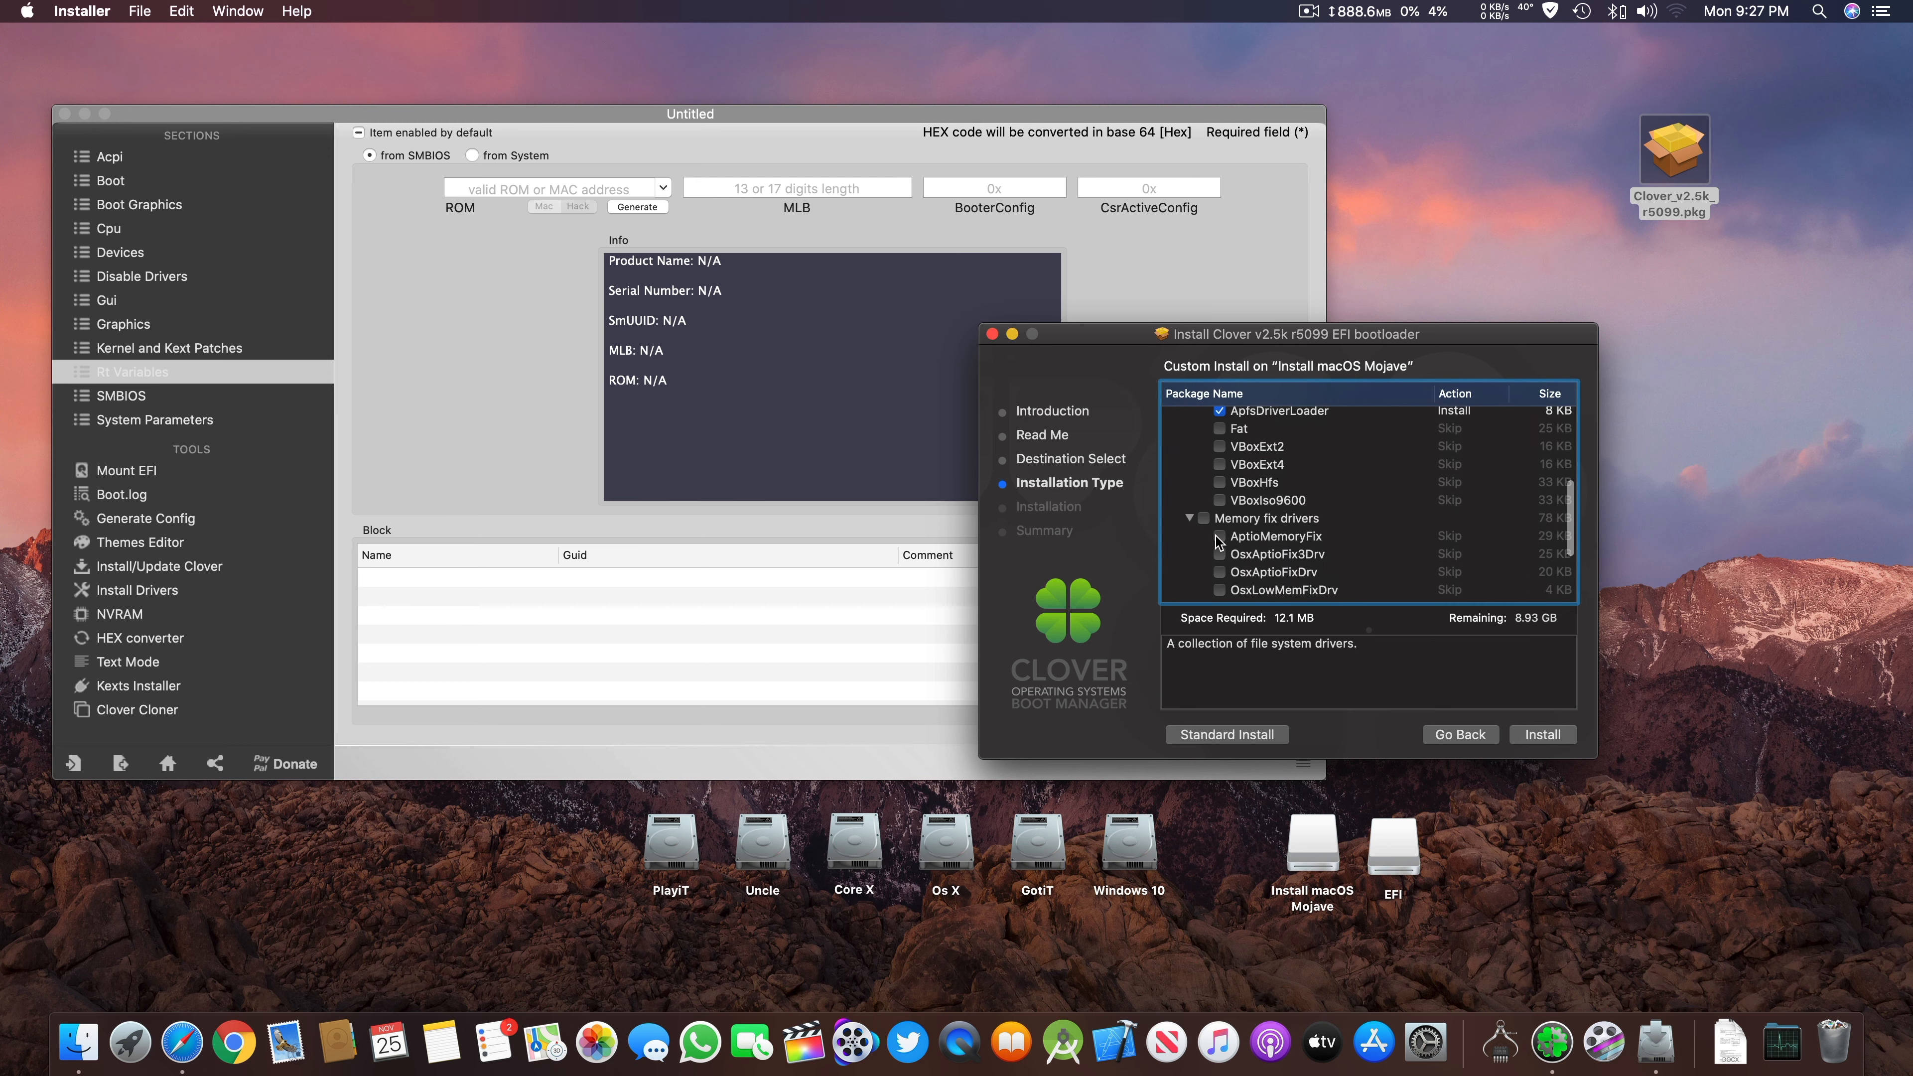
pyautogui.scroll(-3, 1189, 513)
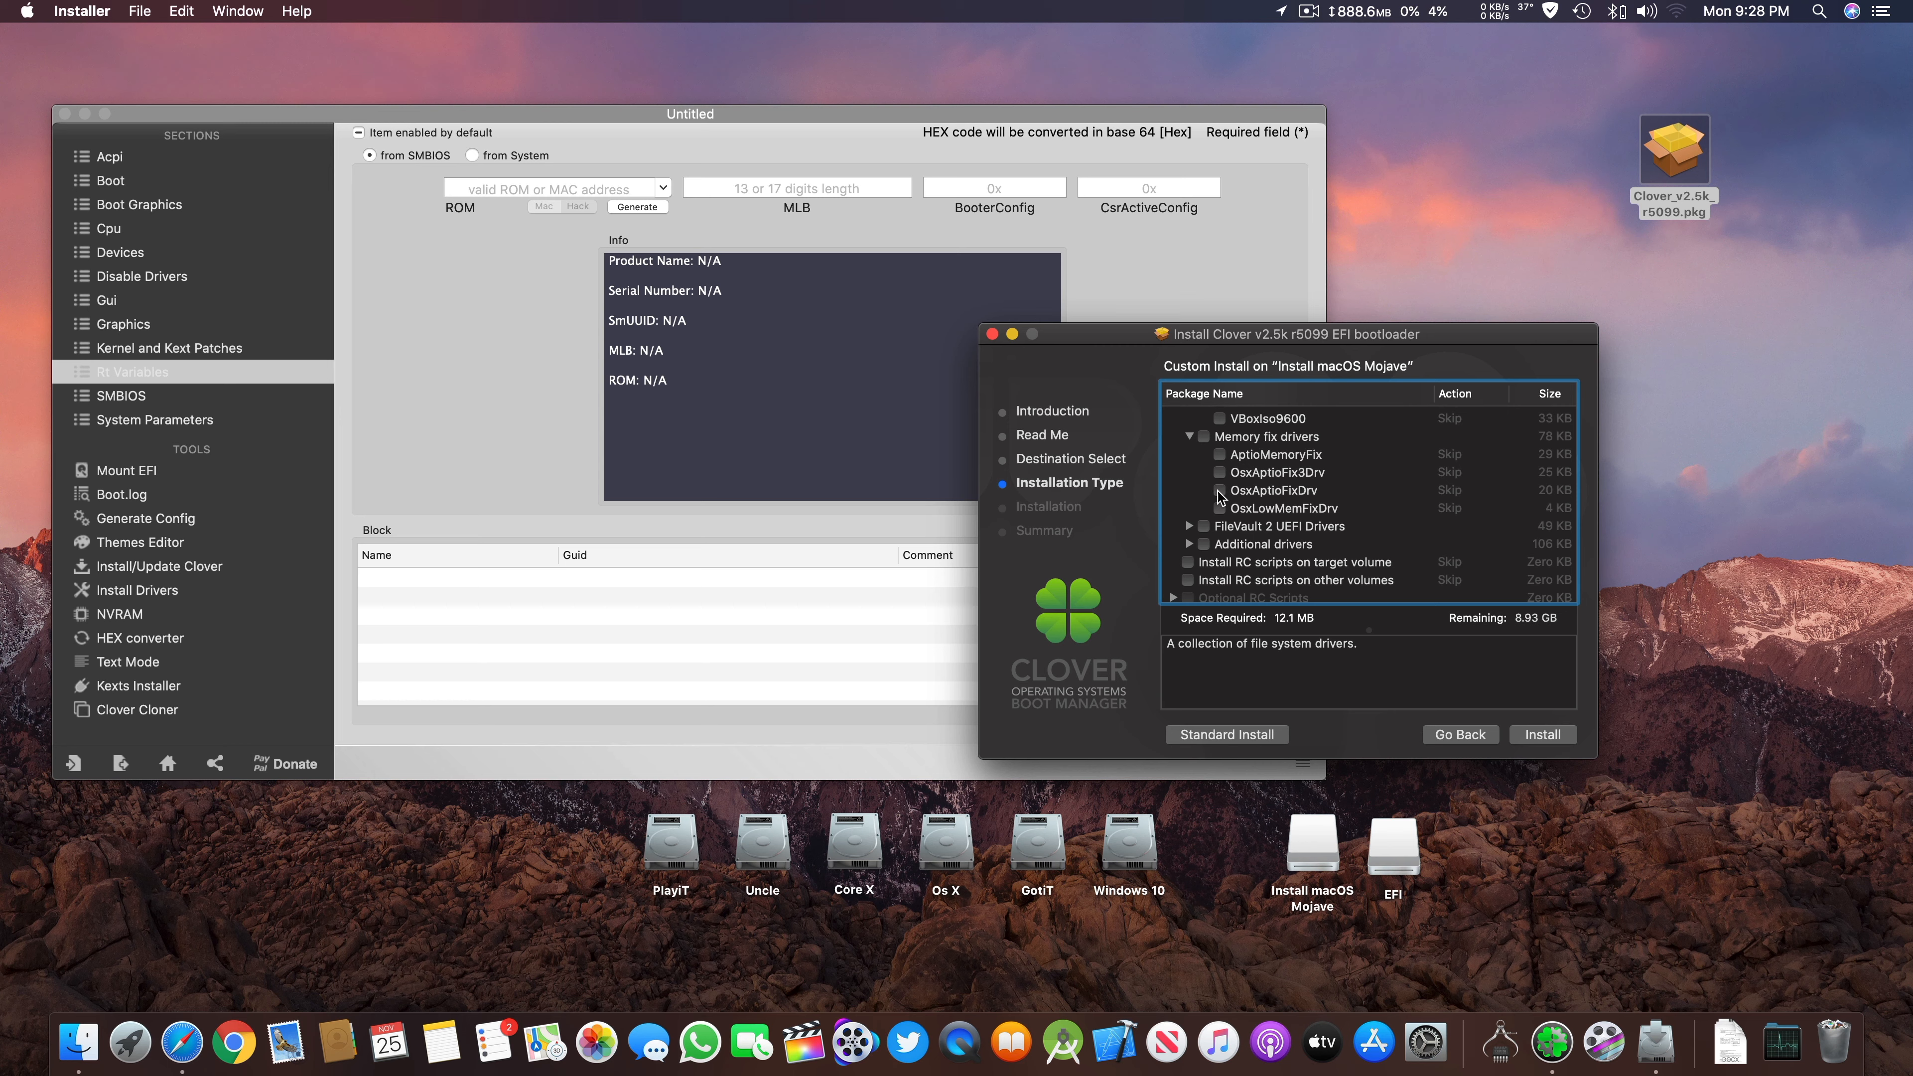
# Step: Try OsxAptioFixDrv and OsxAptioFix3Drv as the memory fix driver, and expand the FileVault 2 UEFI Drivers group
pyautogui.click(1220, 490)
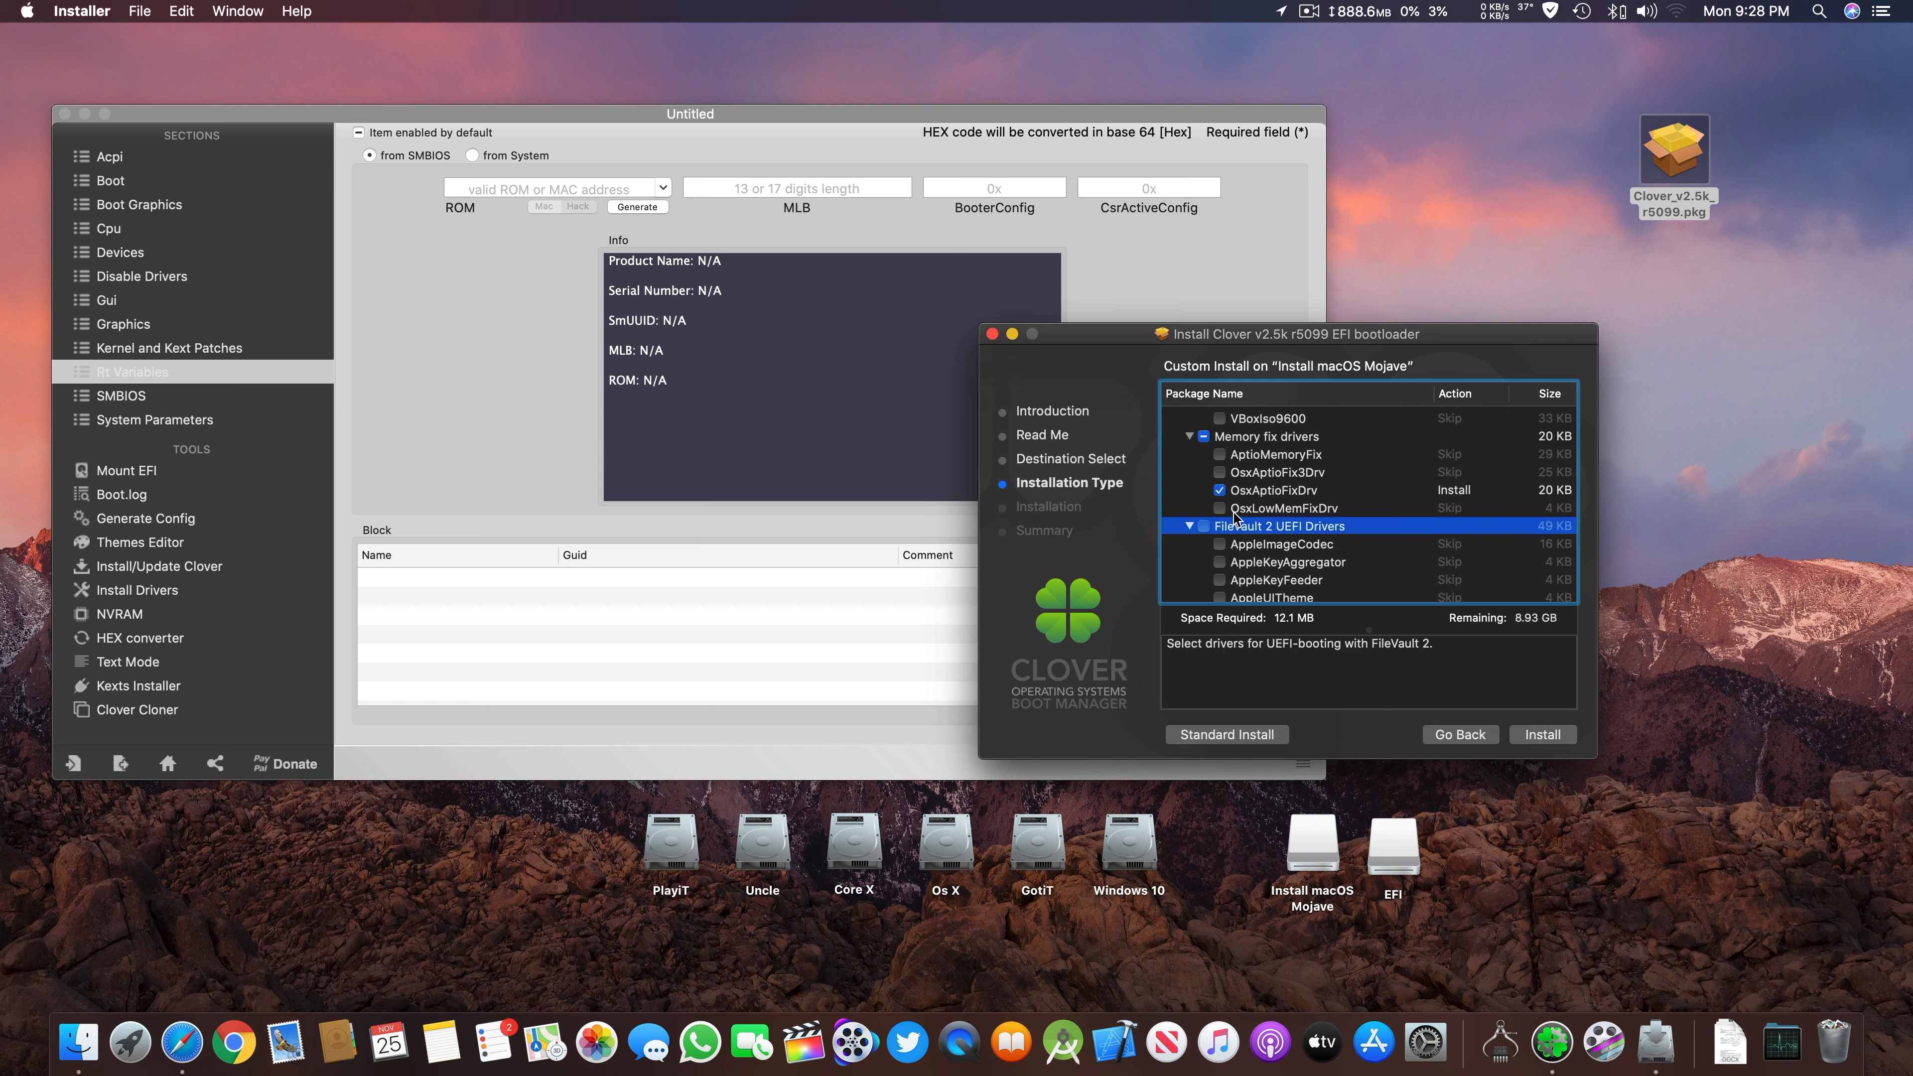
pyautogui.click(1189, 526)
pyautogui.click(1220, 472)
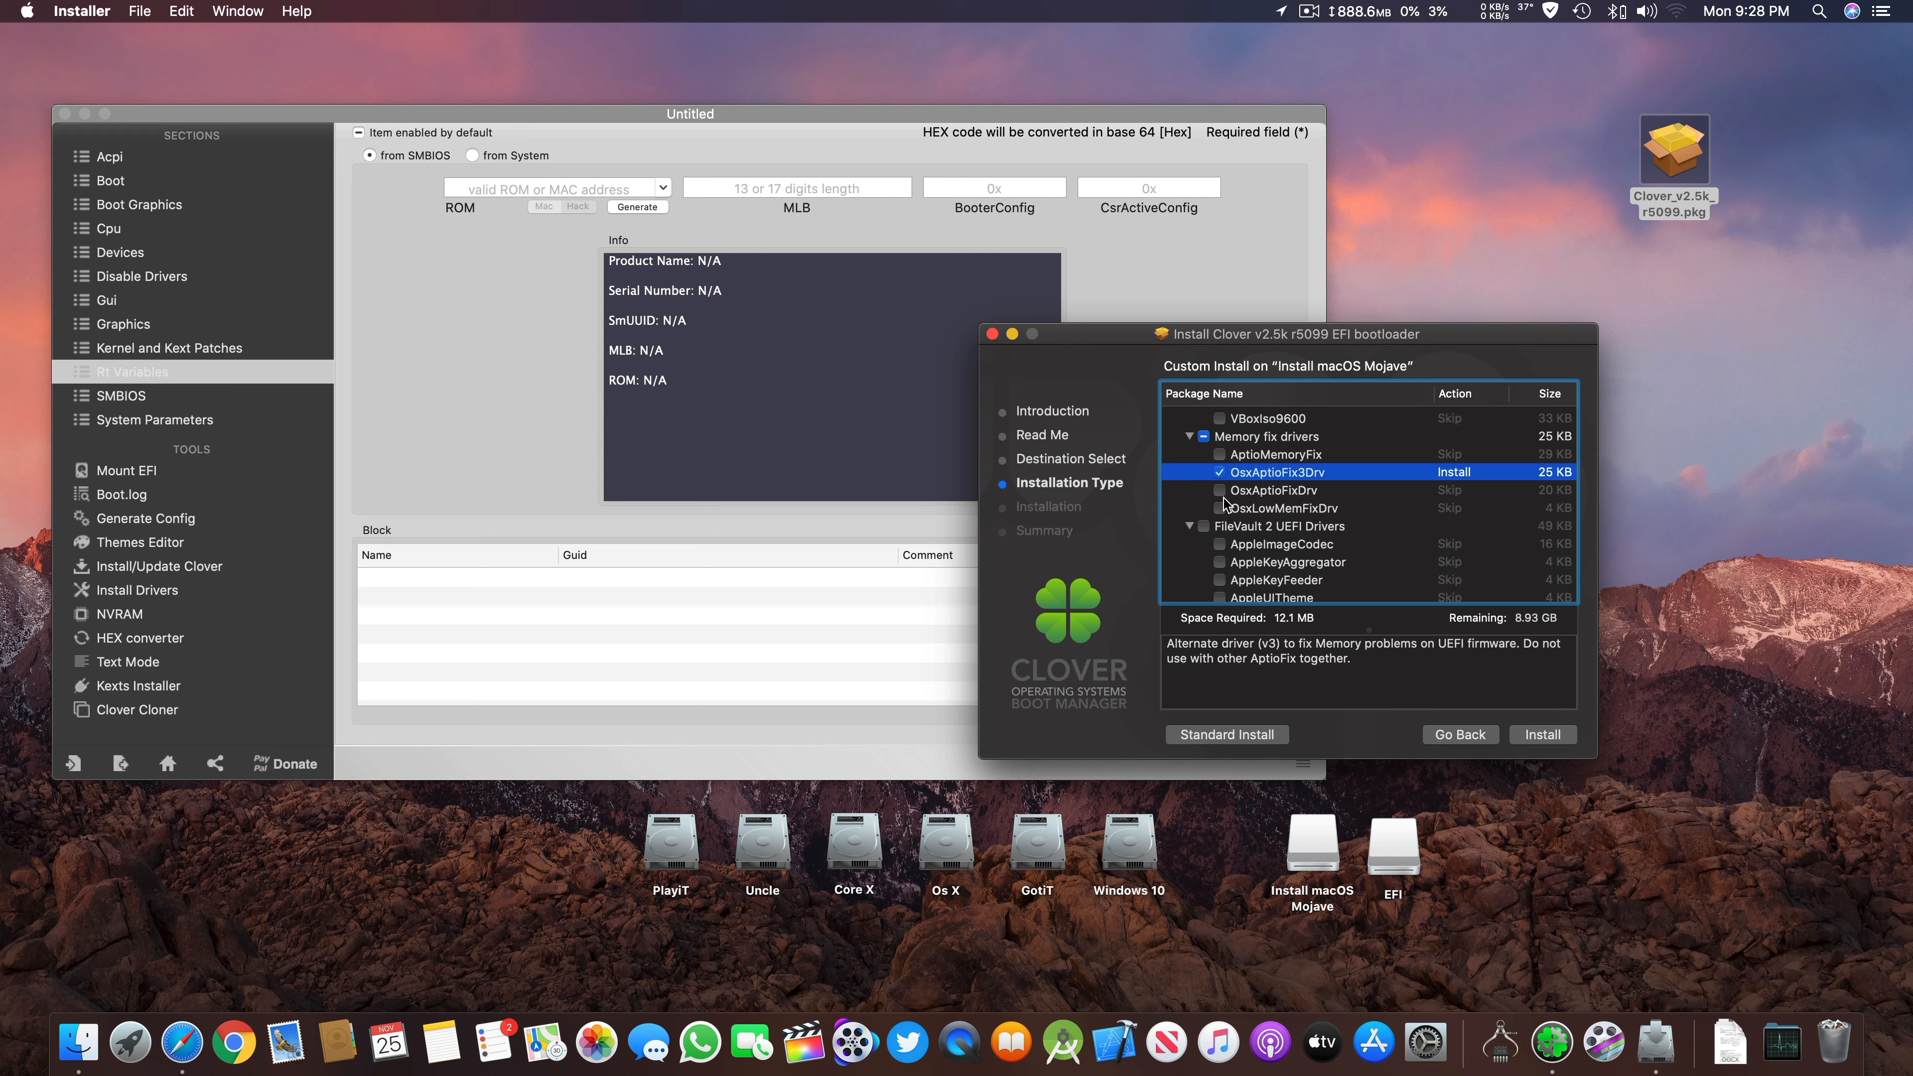
# Step: Review the FileVault 2 UEFI drivers and expand the Additional drivers group in the package list
pyautogui.scroll(-1, 1220, 504)
pyautogui.scroll(-5, 1221, 520)
pyautogui.scroll(4, 1242, 505)
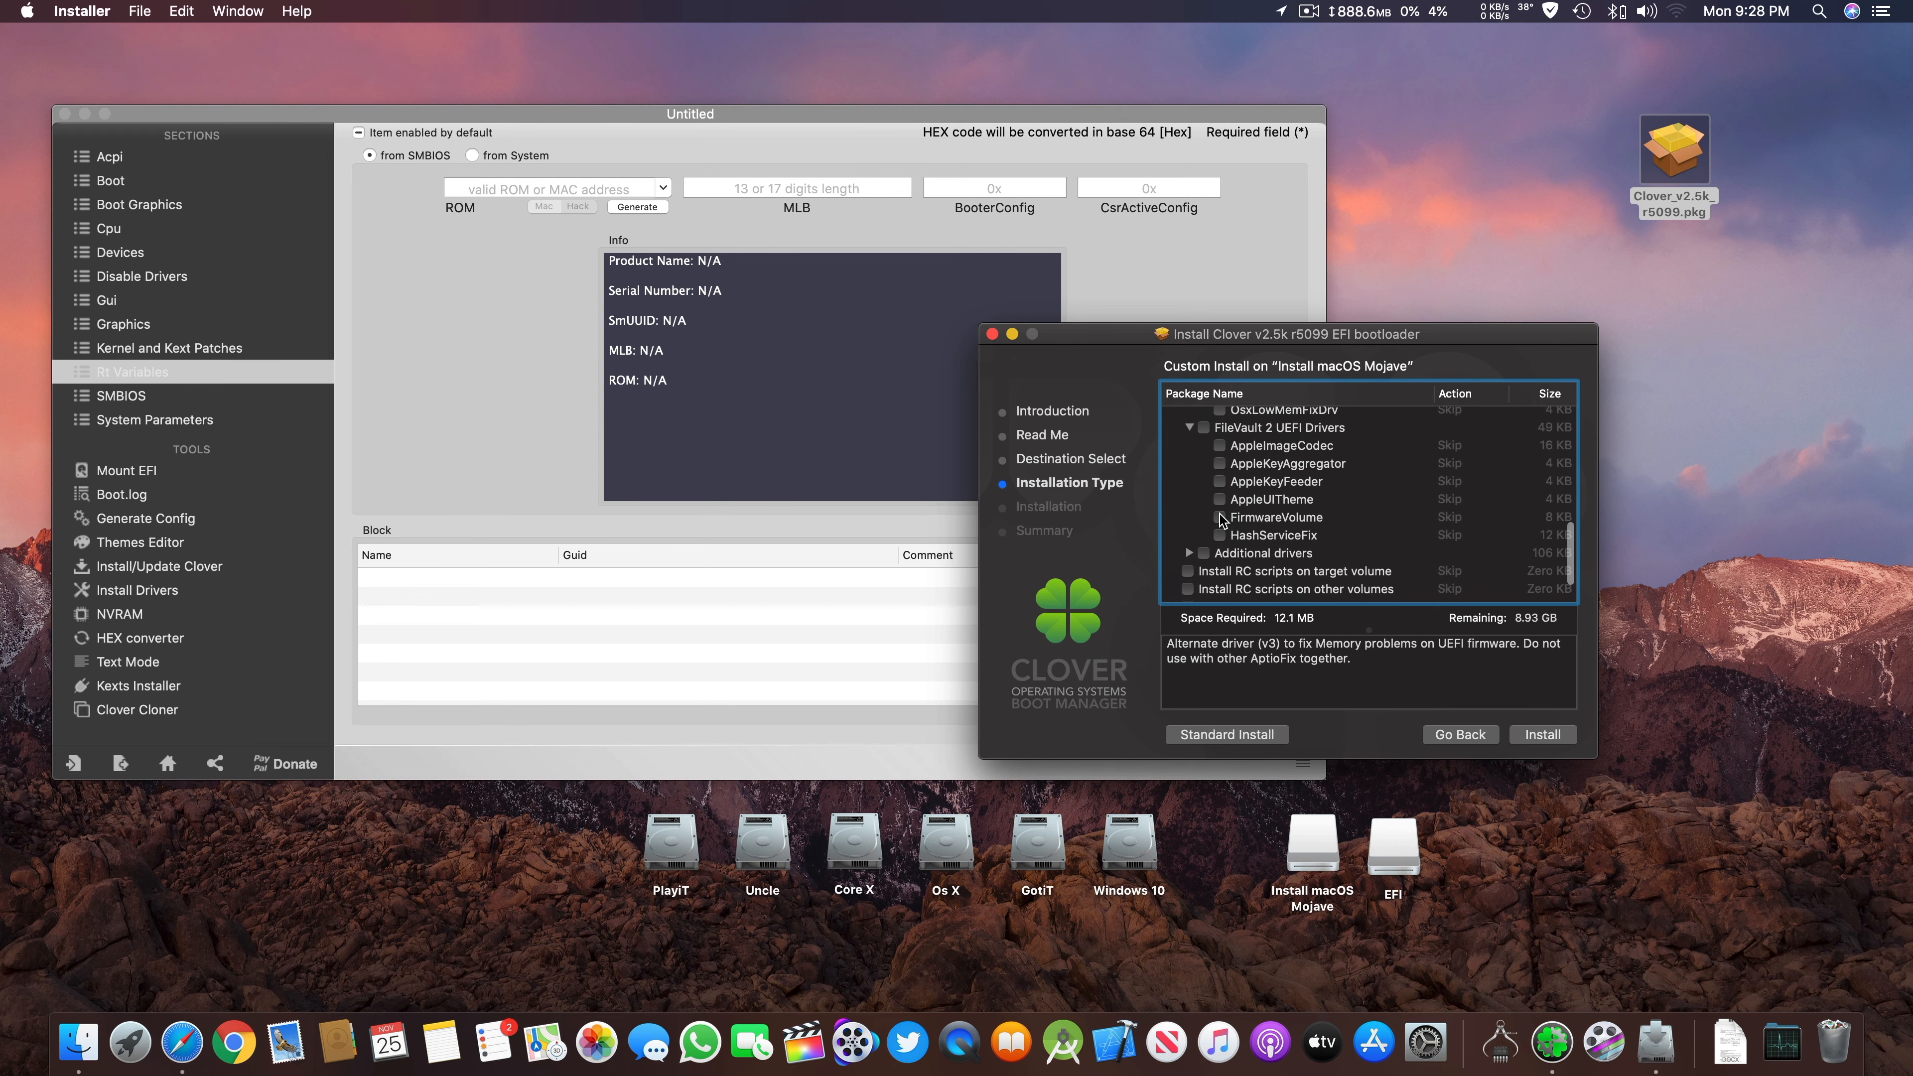
pyautogui.scroll(-6, 1257, 505)
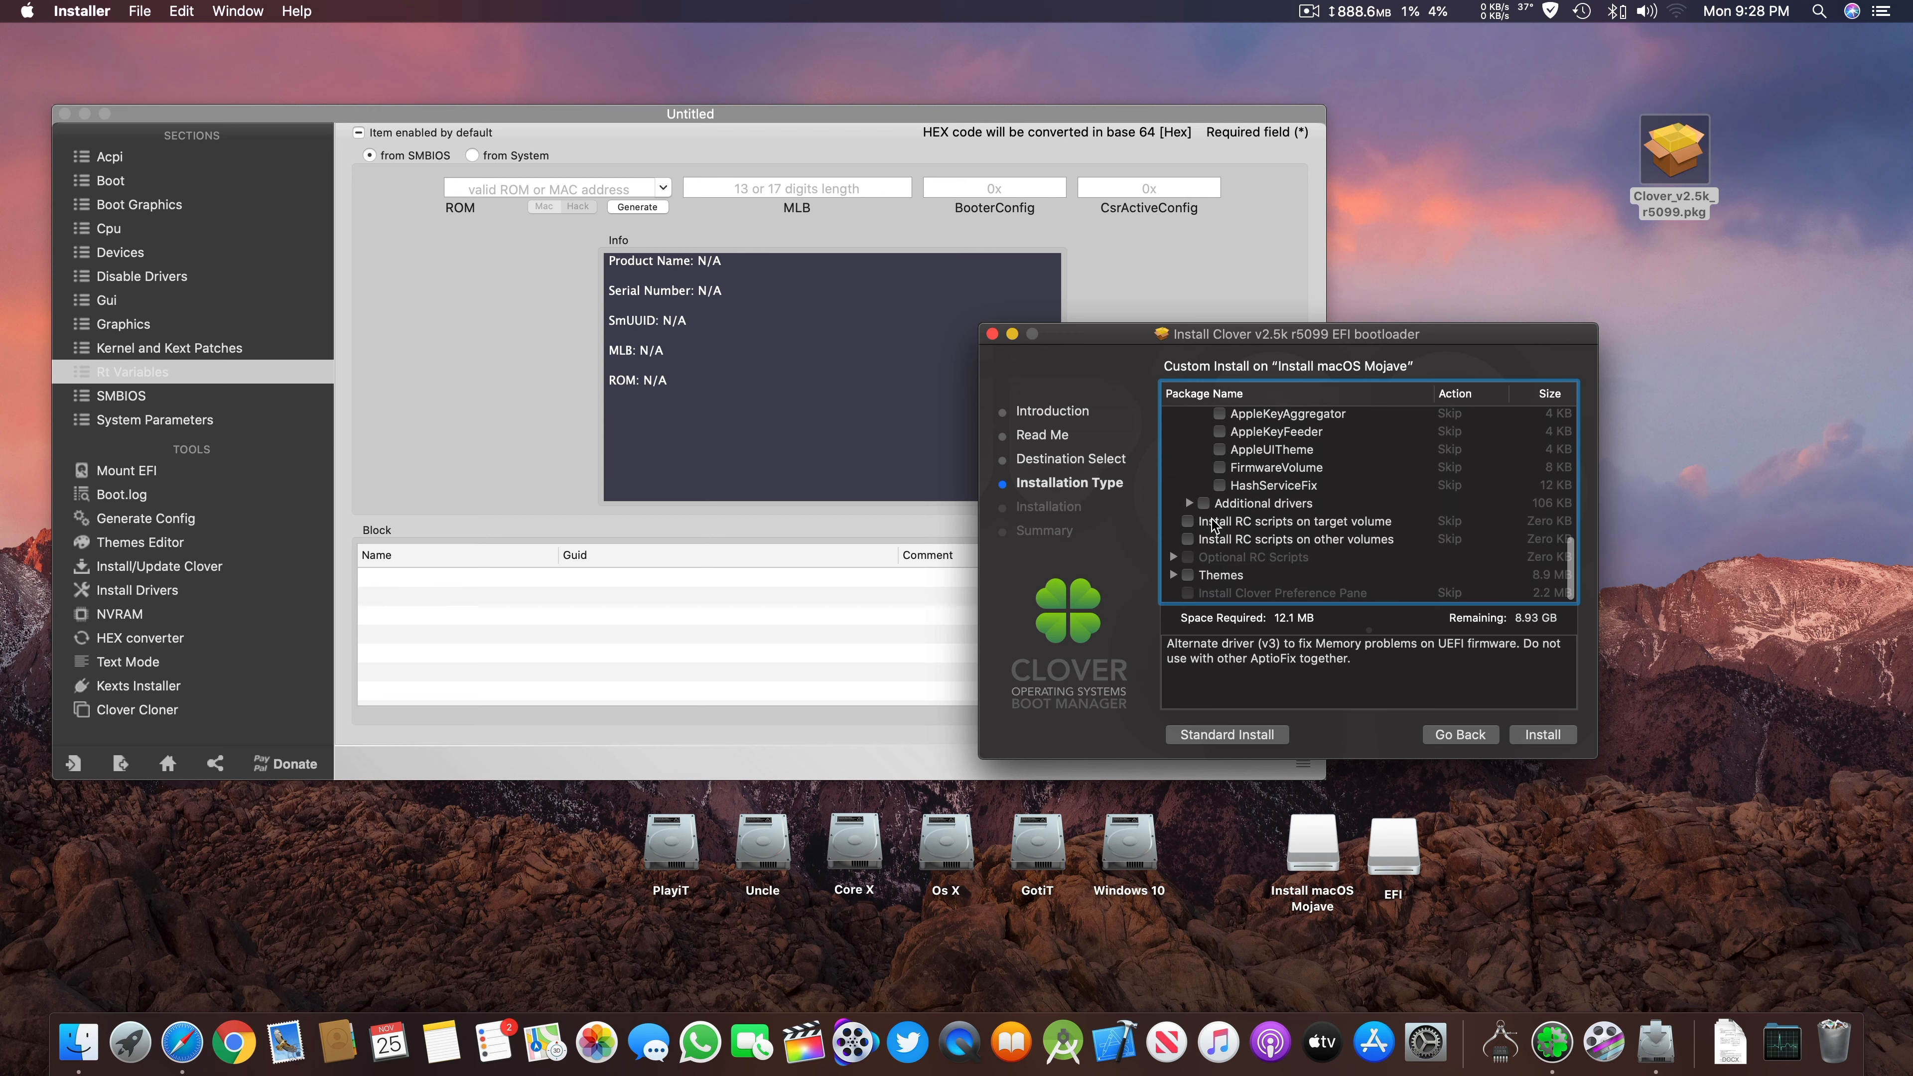
pyautogui.scroll(1, 1212, 520)
pyautogui.click(1192, 510)
pyautogui.scroll(4, 1198, 518)
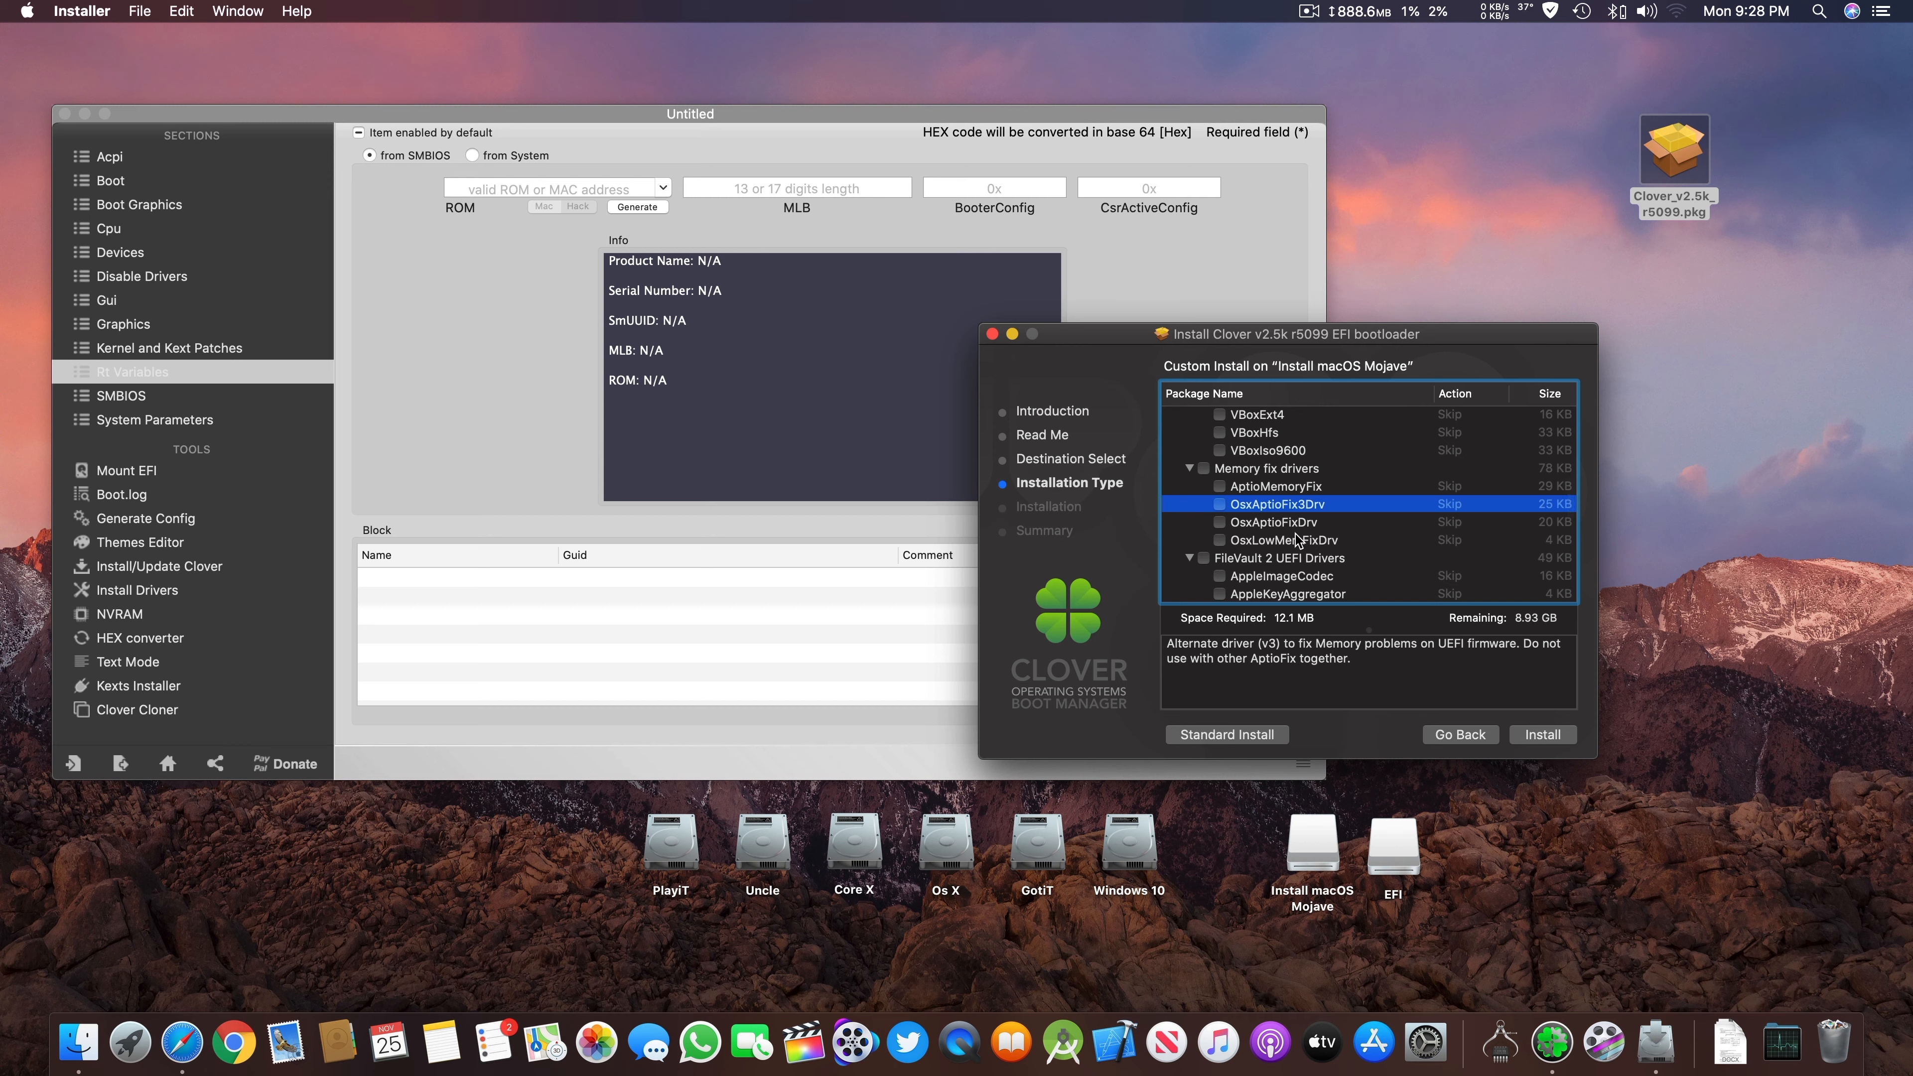
# Step: Include RC scripts on the target volume in the installation and review the package selection from its beginning
pyautogui.scroll(-5, 1295, 540)
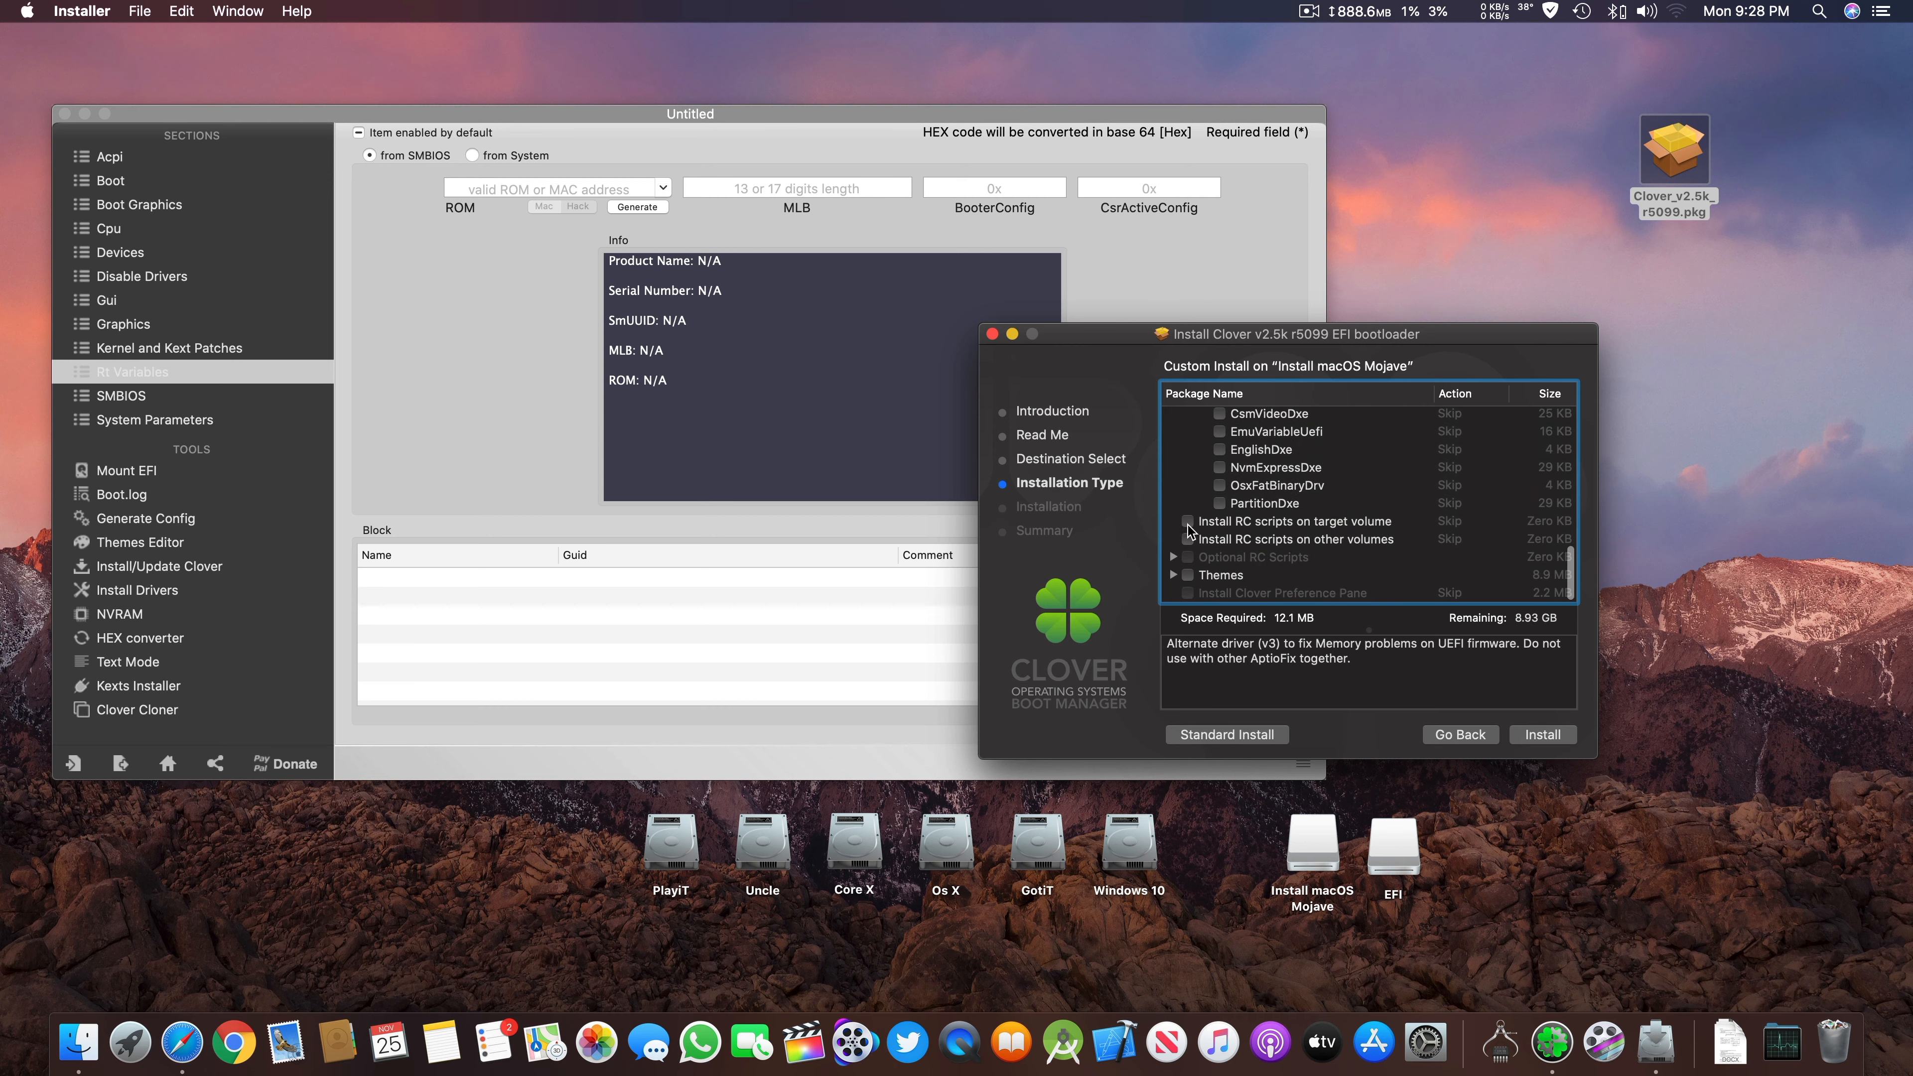
pyautogui.click(1187, 522)
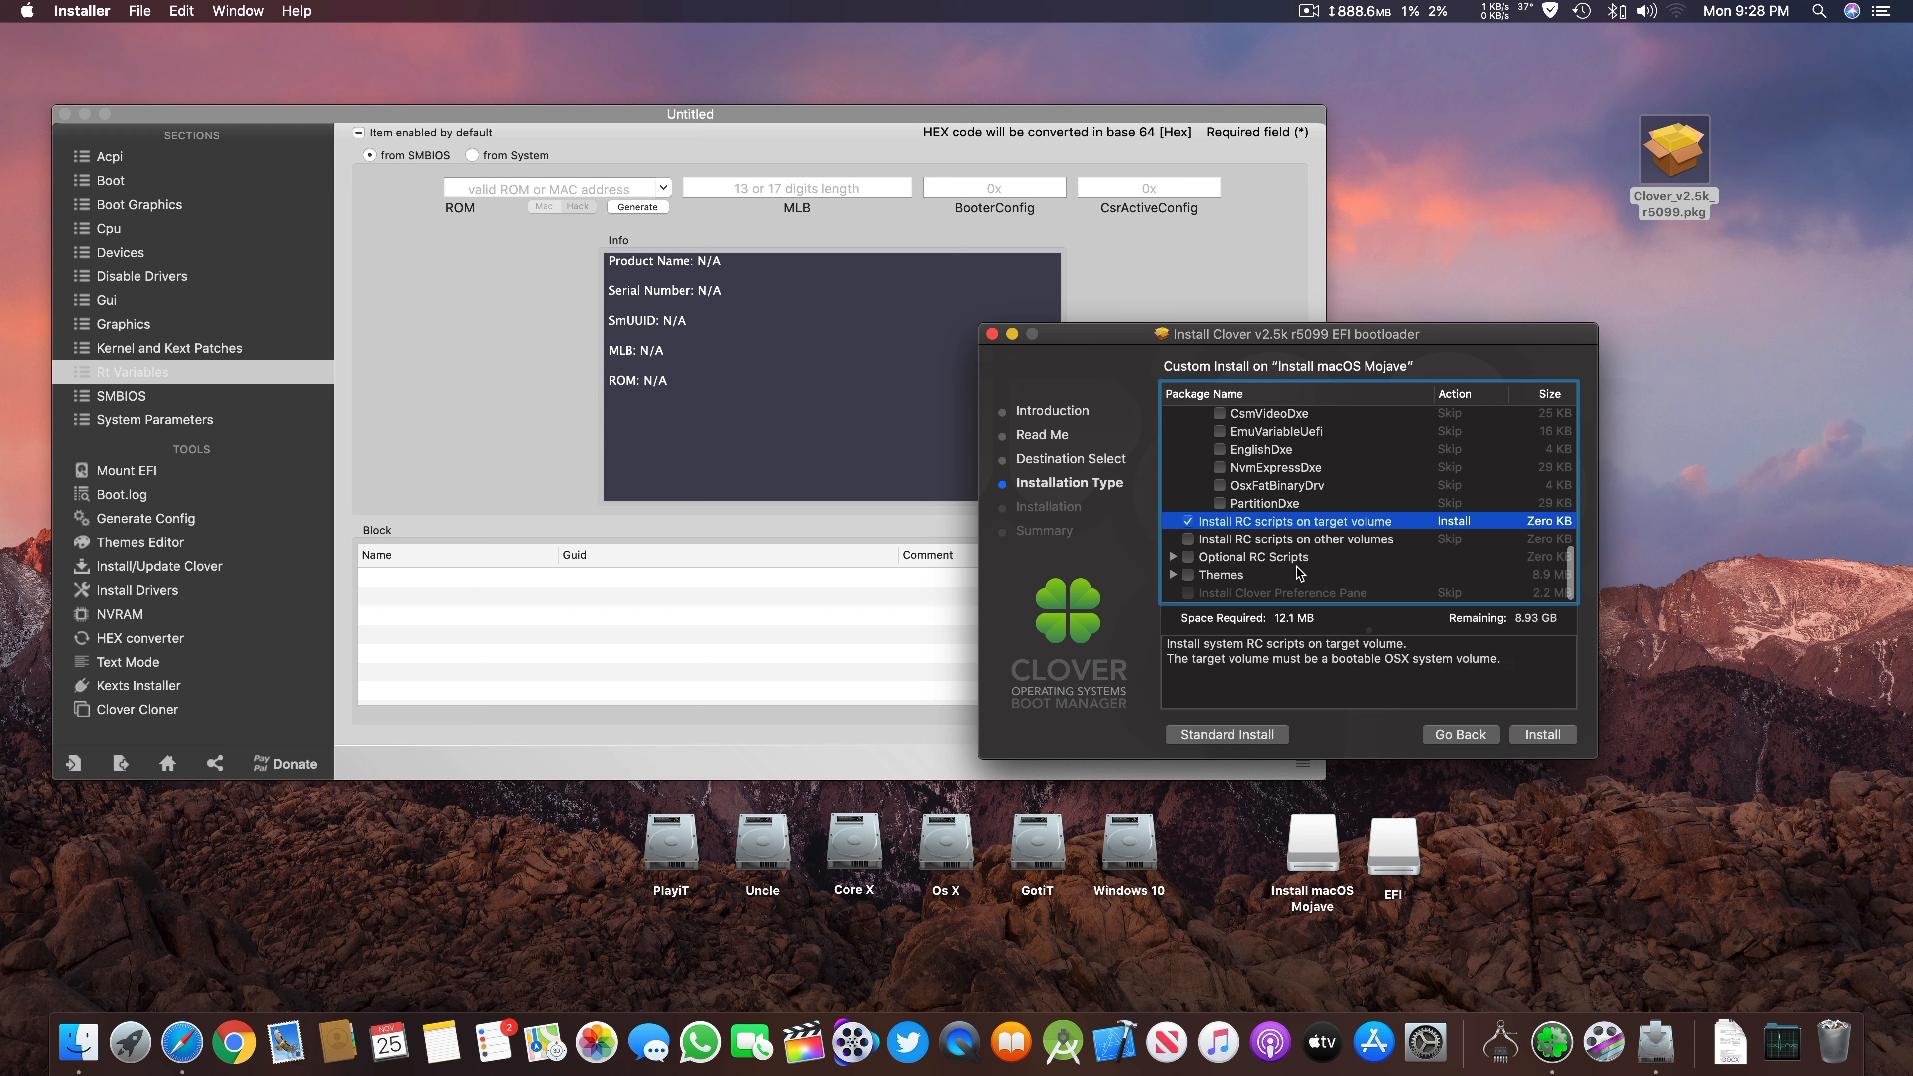
pyautogui.scroll(8, 1297, 574)
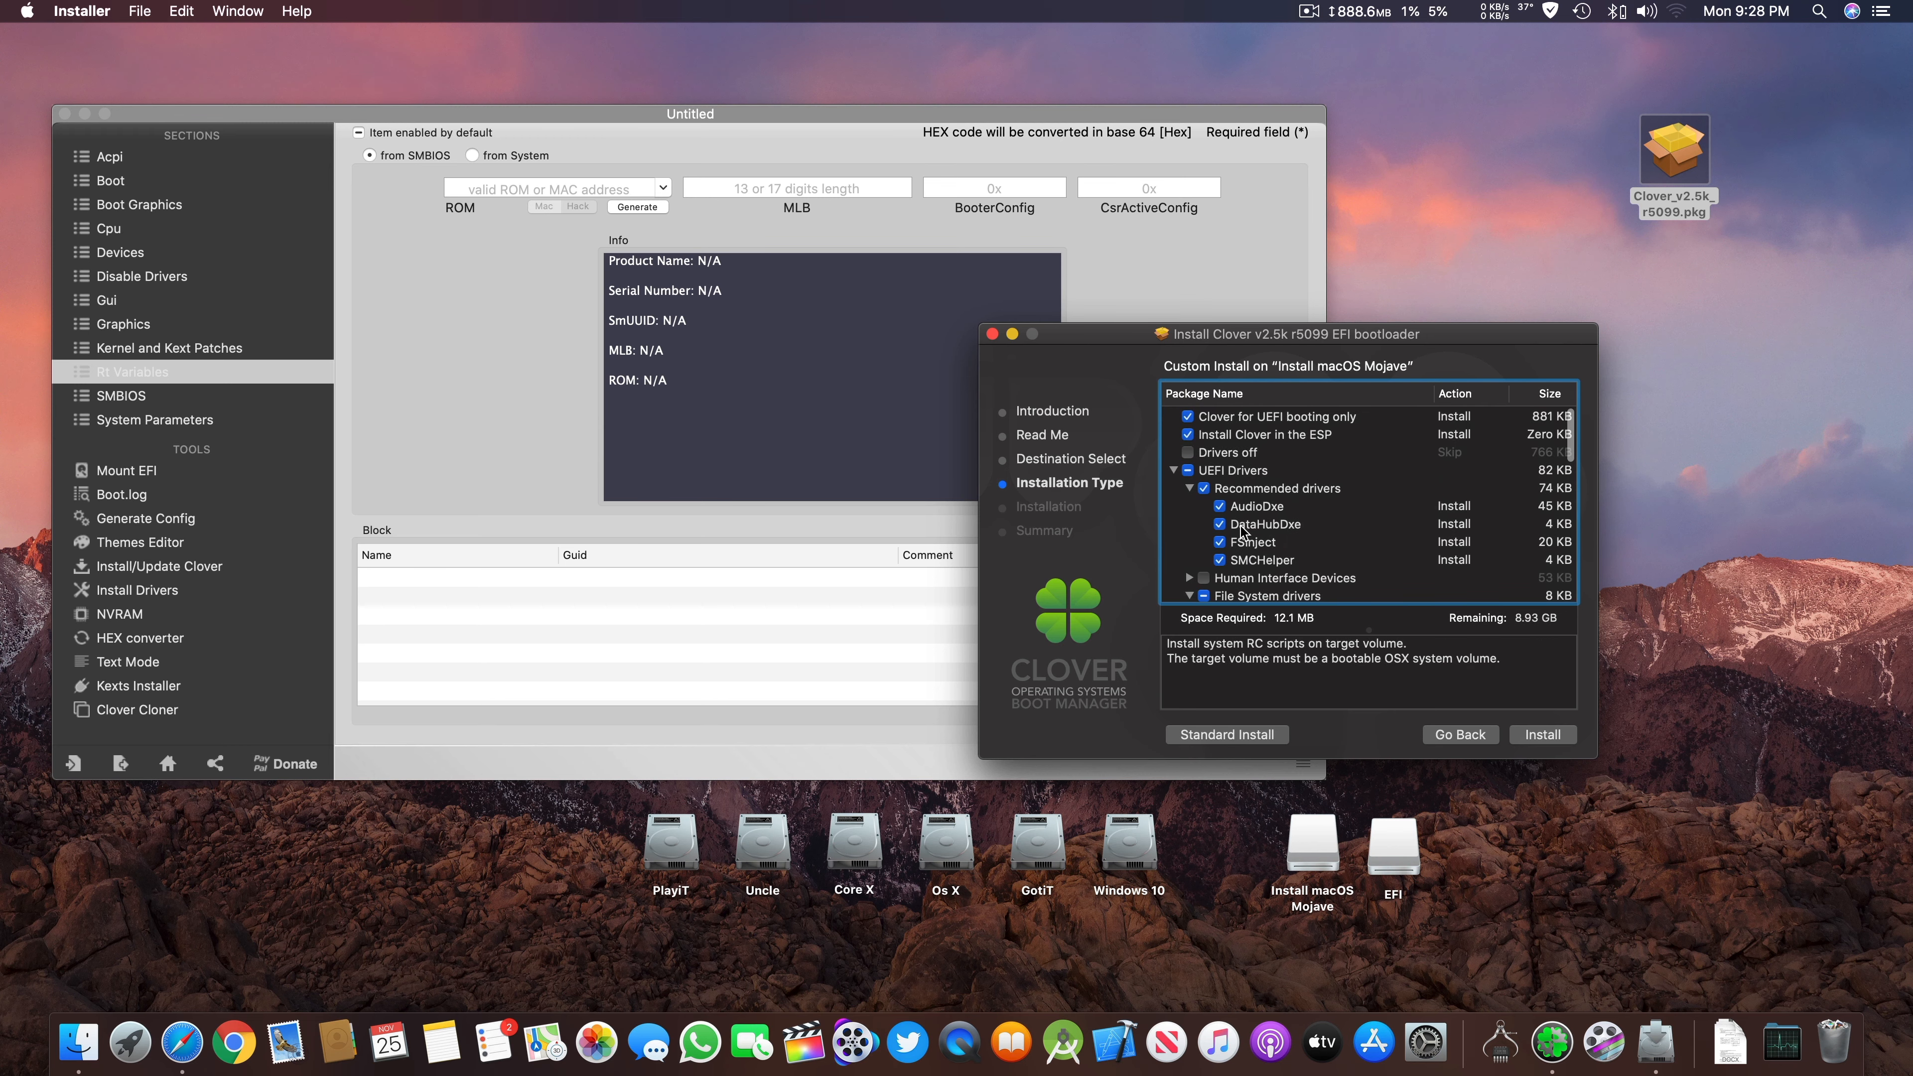
# Step: Check the package selection to its end, start the custom Clover installation and authorize it with the account password
pyautogui.scroll(-10, 1235, 554)
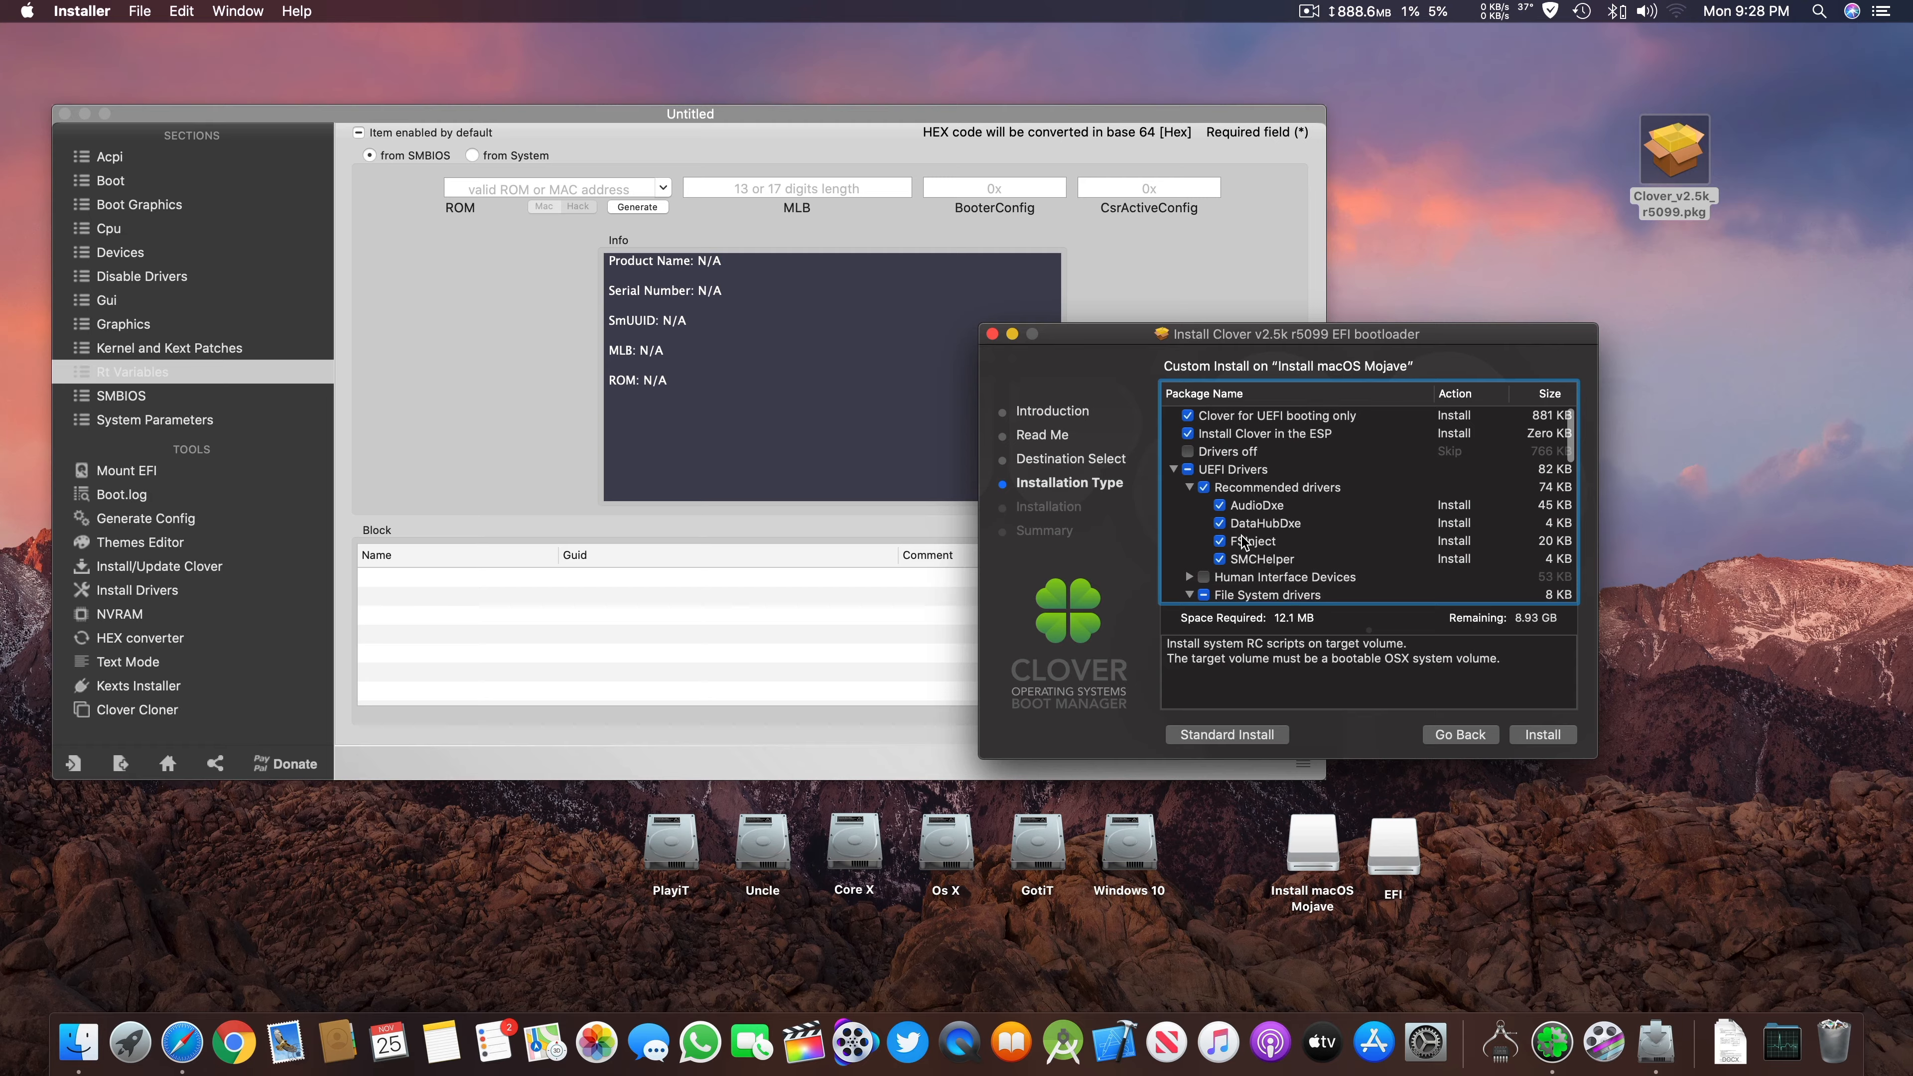
pyautogui.scroll(-5, 1242, 536)
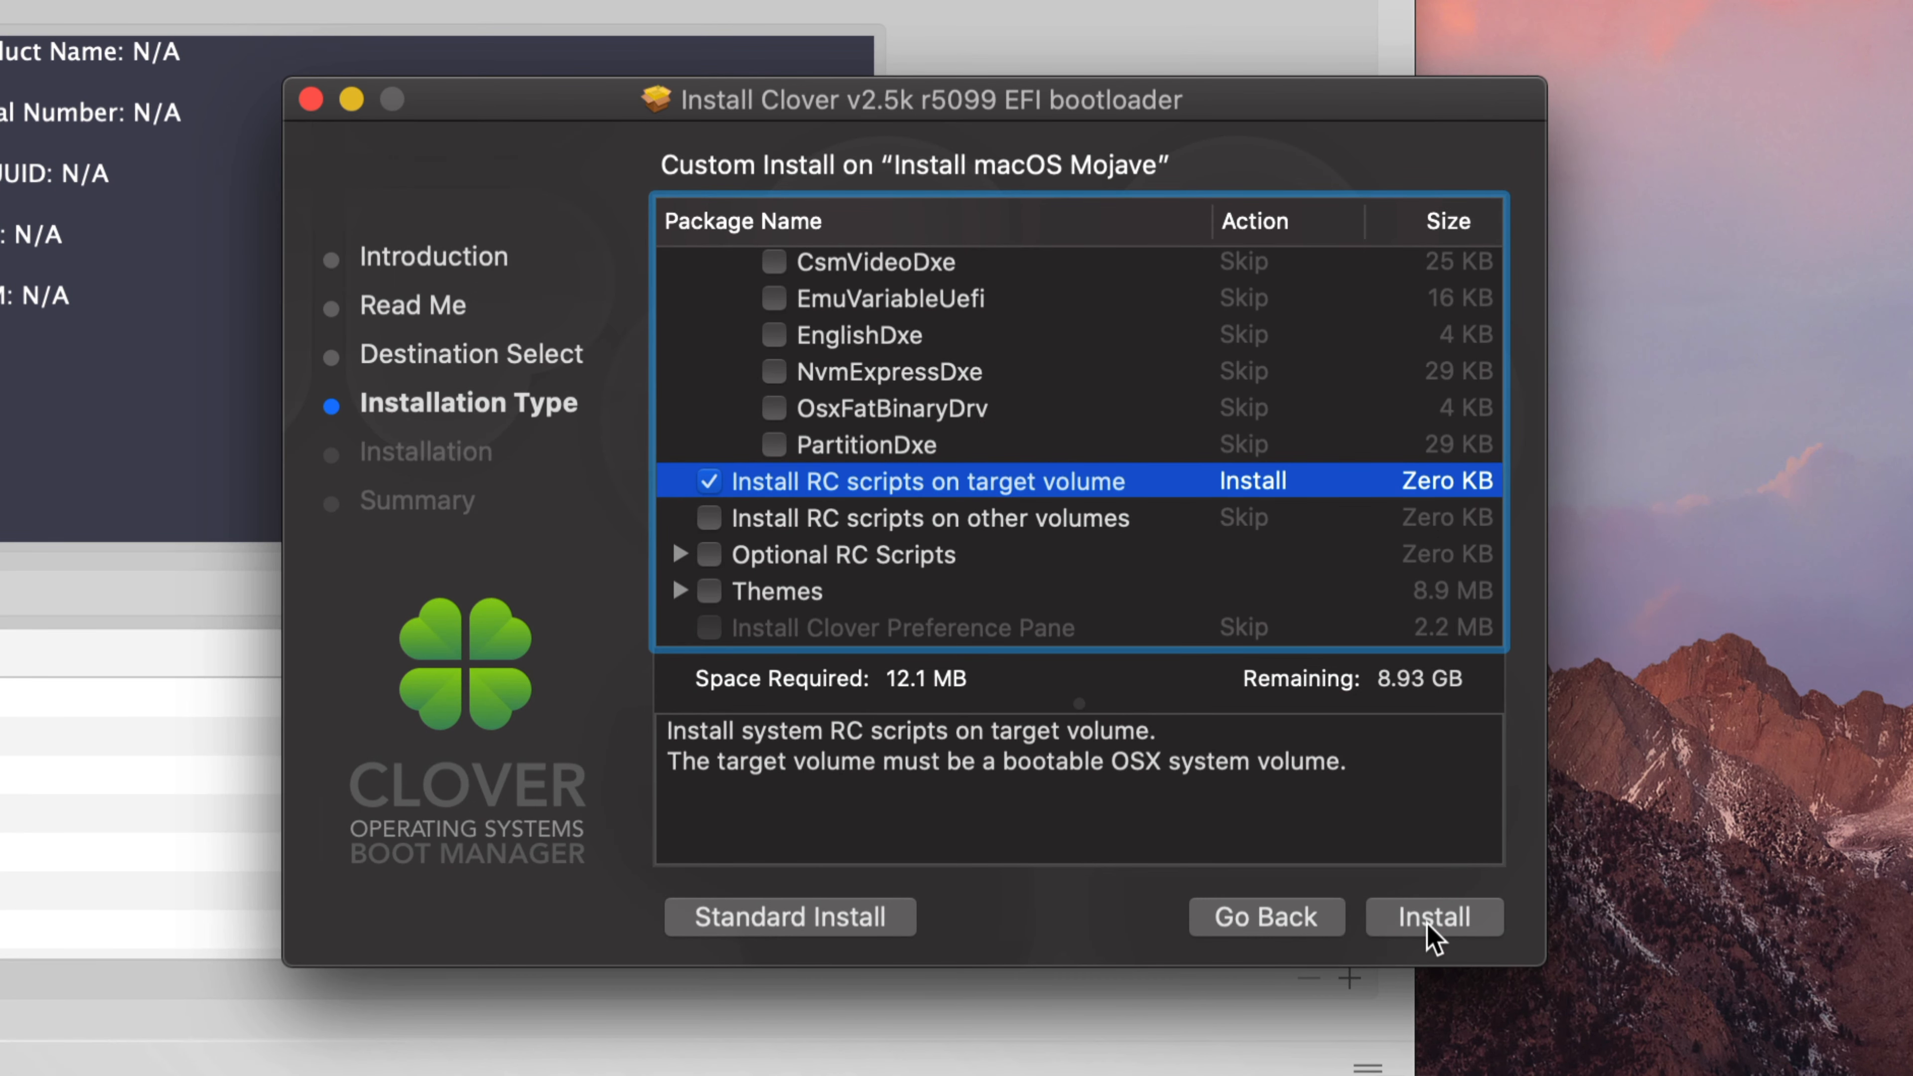
pyautogui.click(1428, 925)
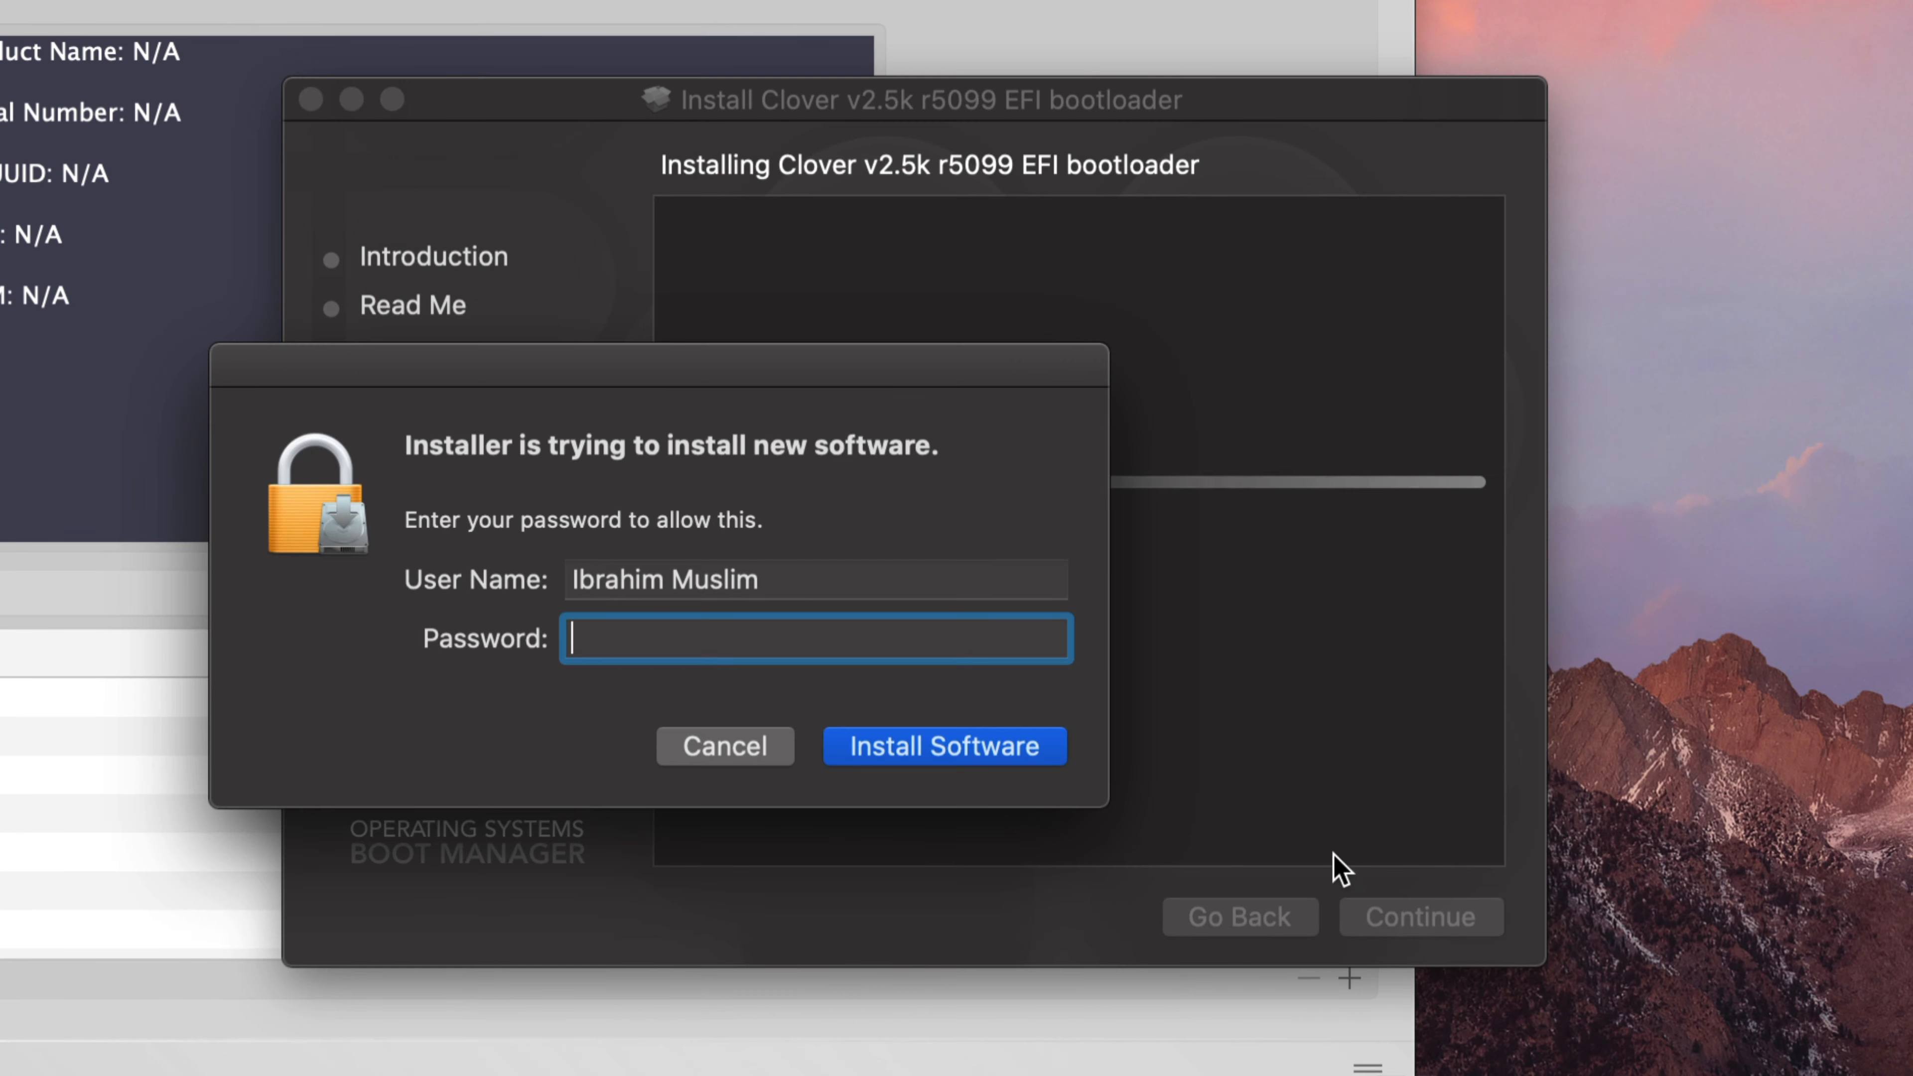
pyautogui.write('••••••••')
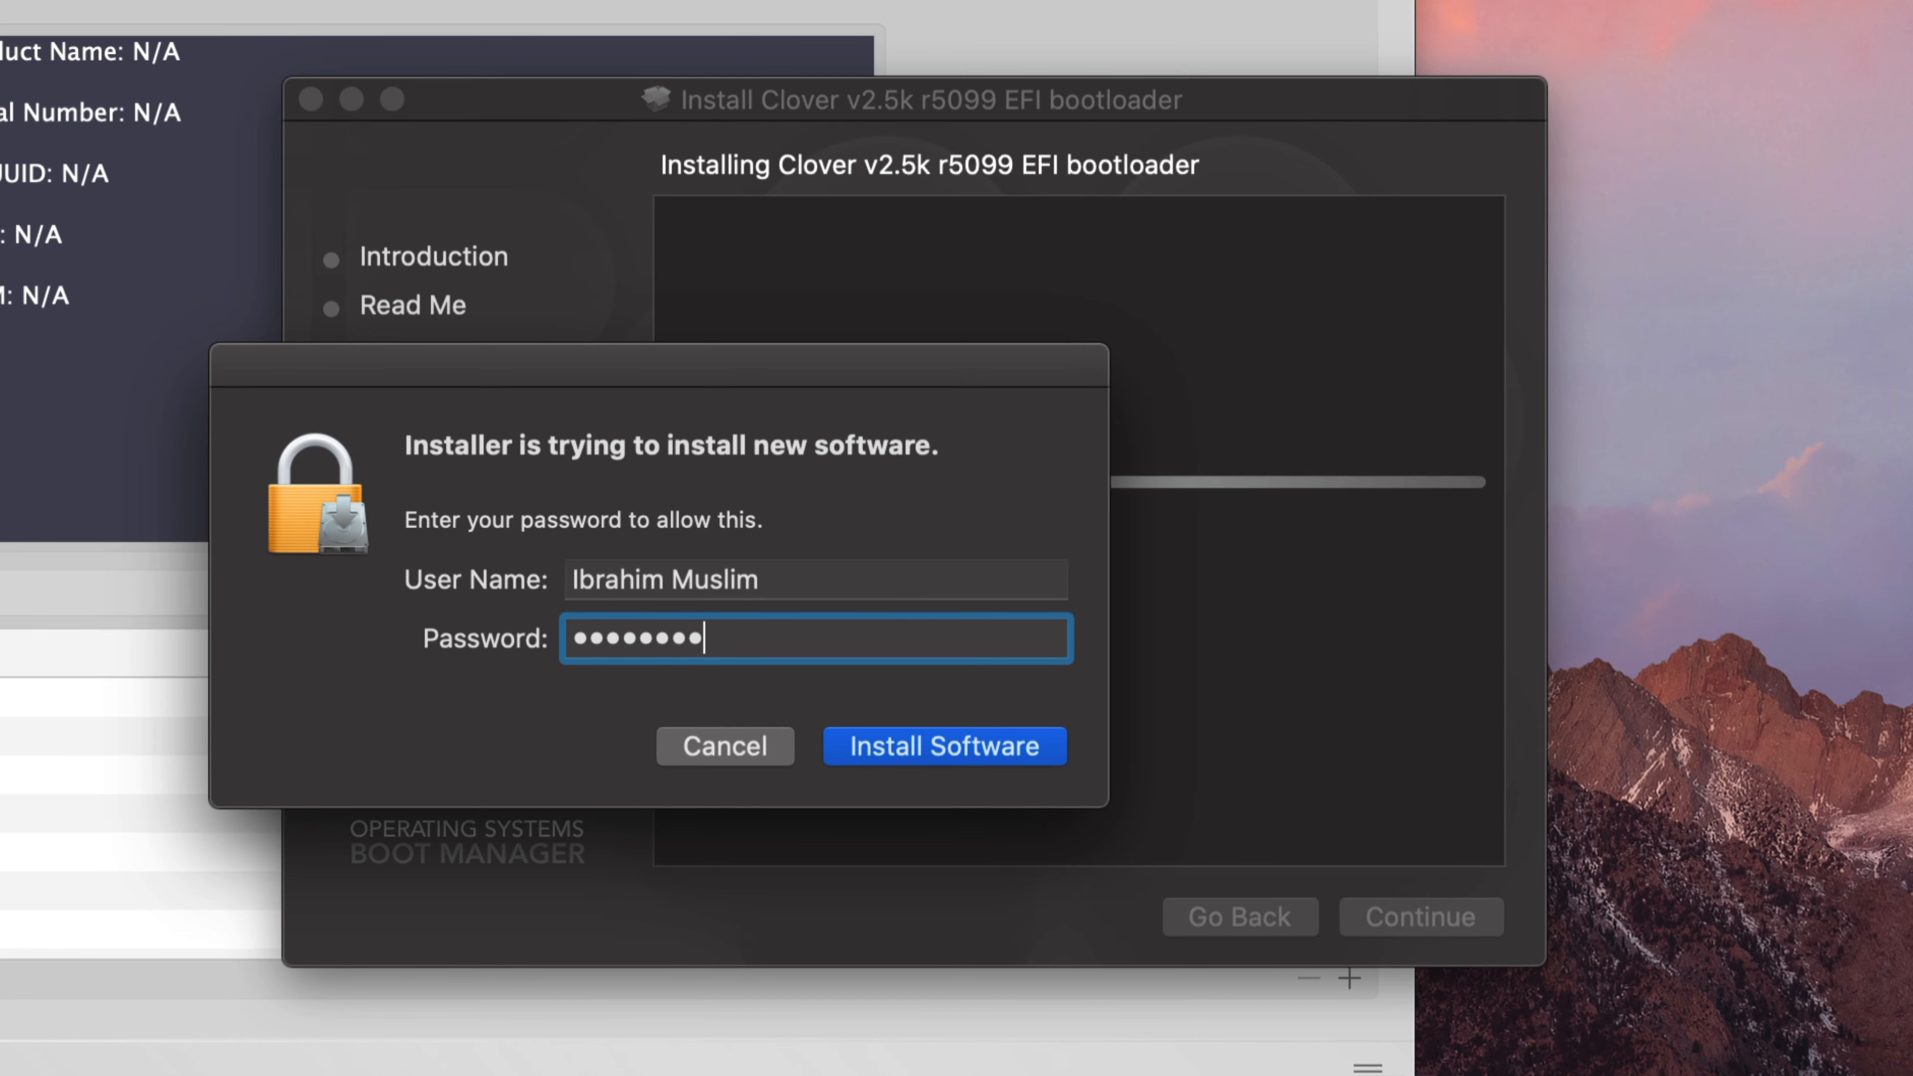
pyautogui.press('Return')
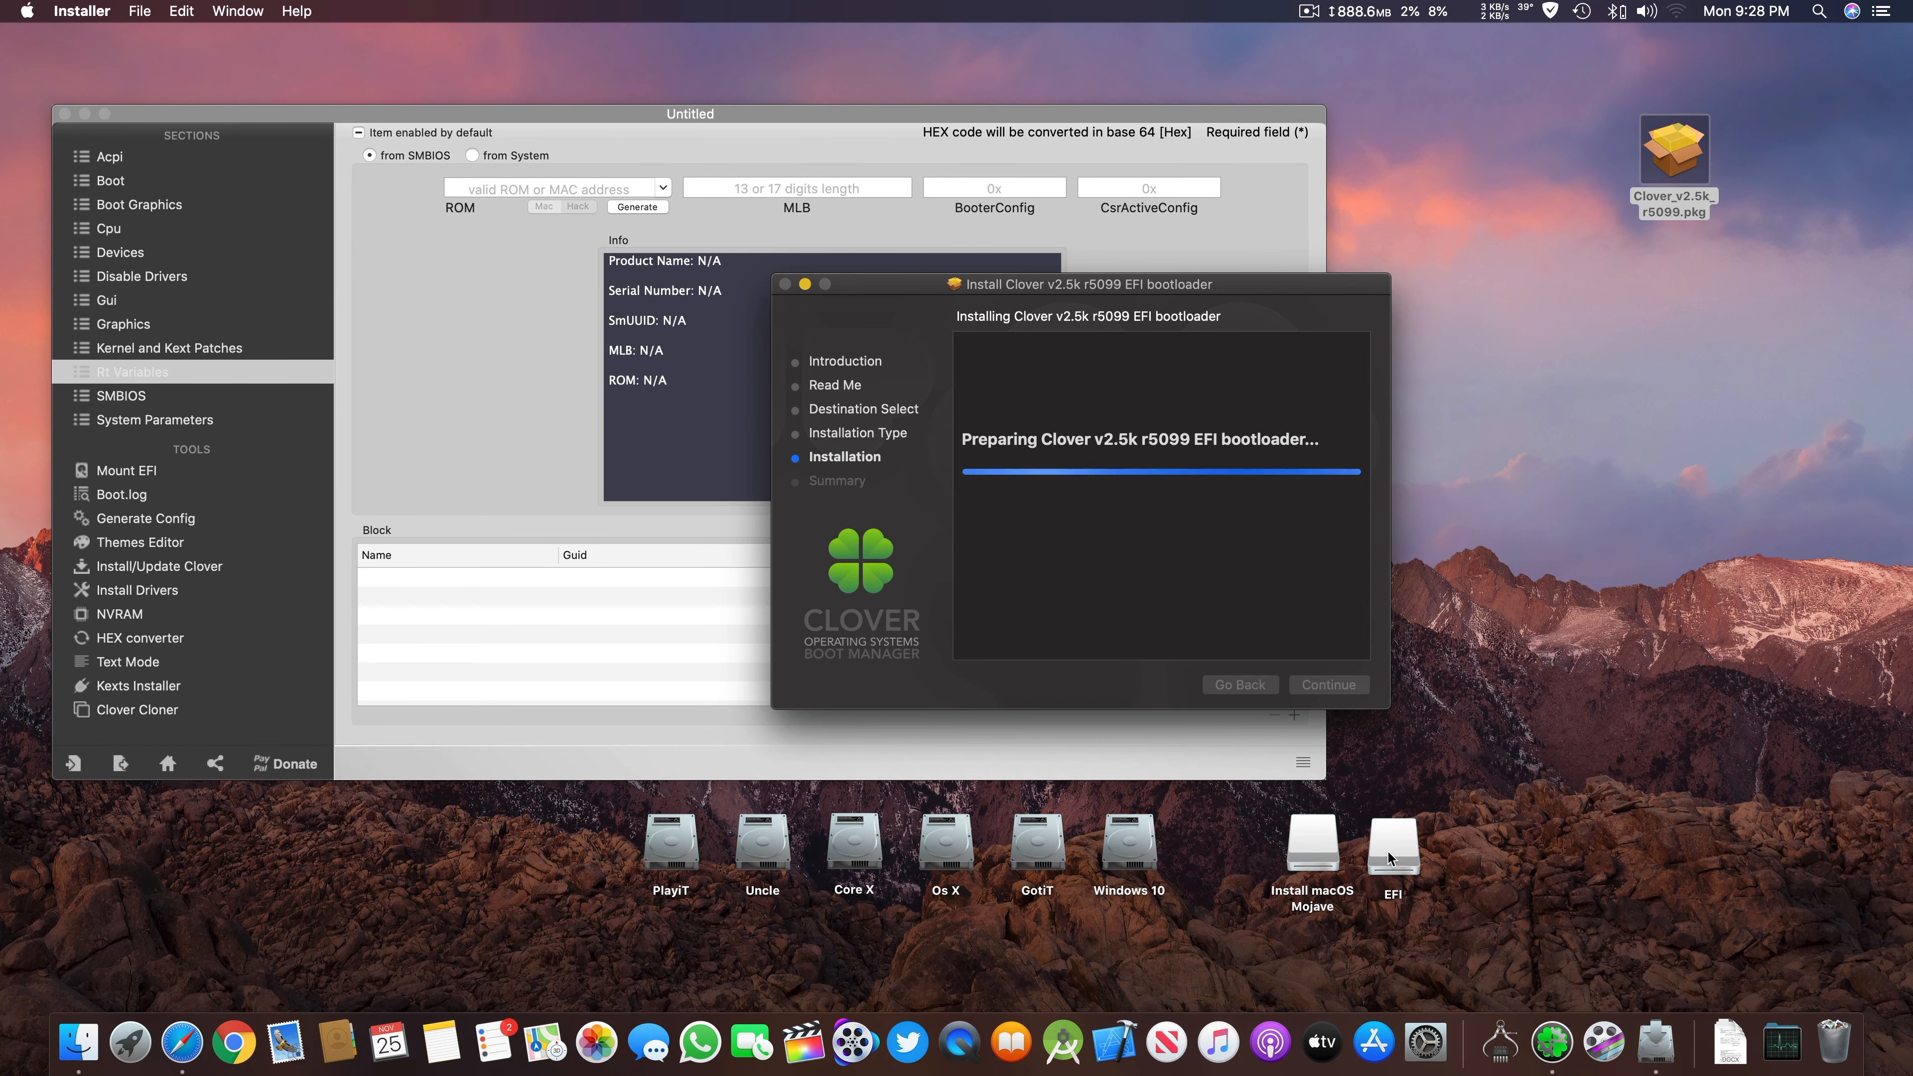
# Step: Open the EFI partition and arrange its window beside the Clover installer to watch the files being installed
pyautogui.doubleClick(1389, 859)
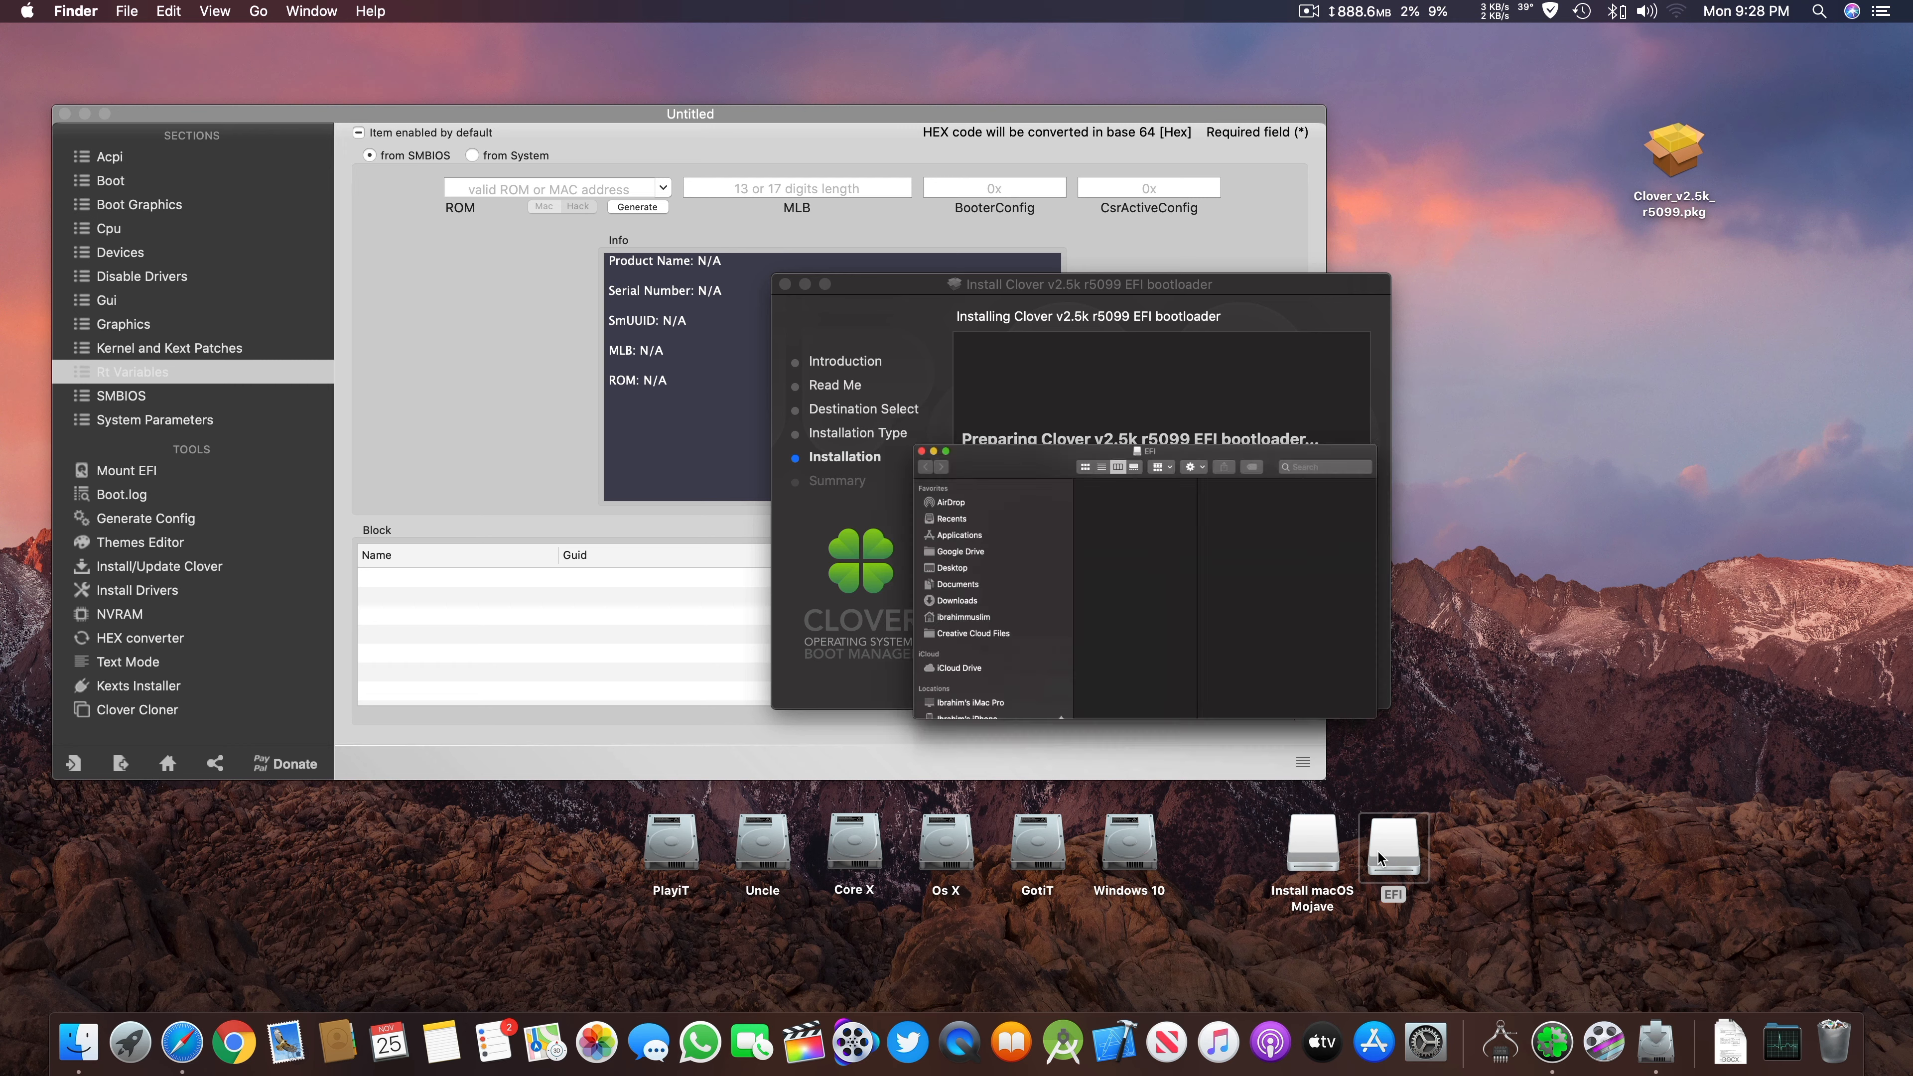
pyautogui.moveTo(1028, 175); pyautogui.dragTo(518, 291)
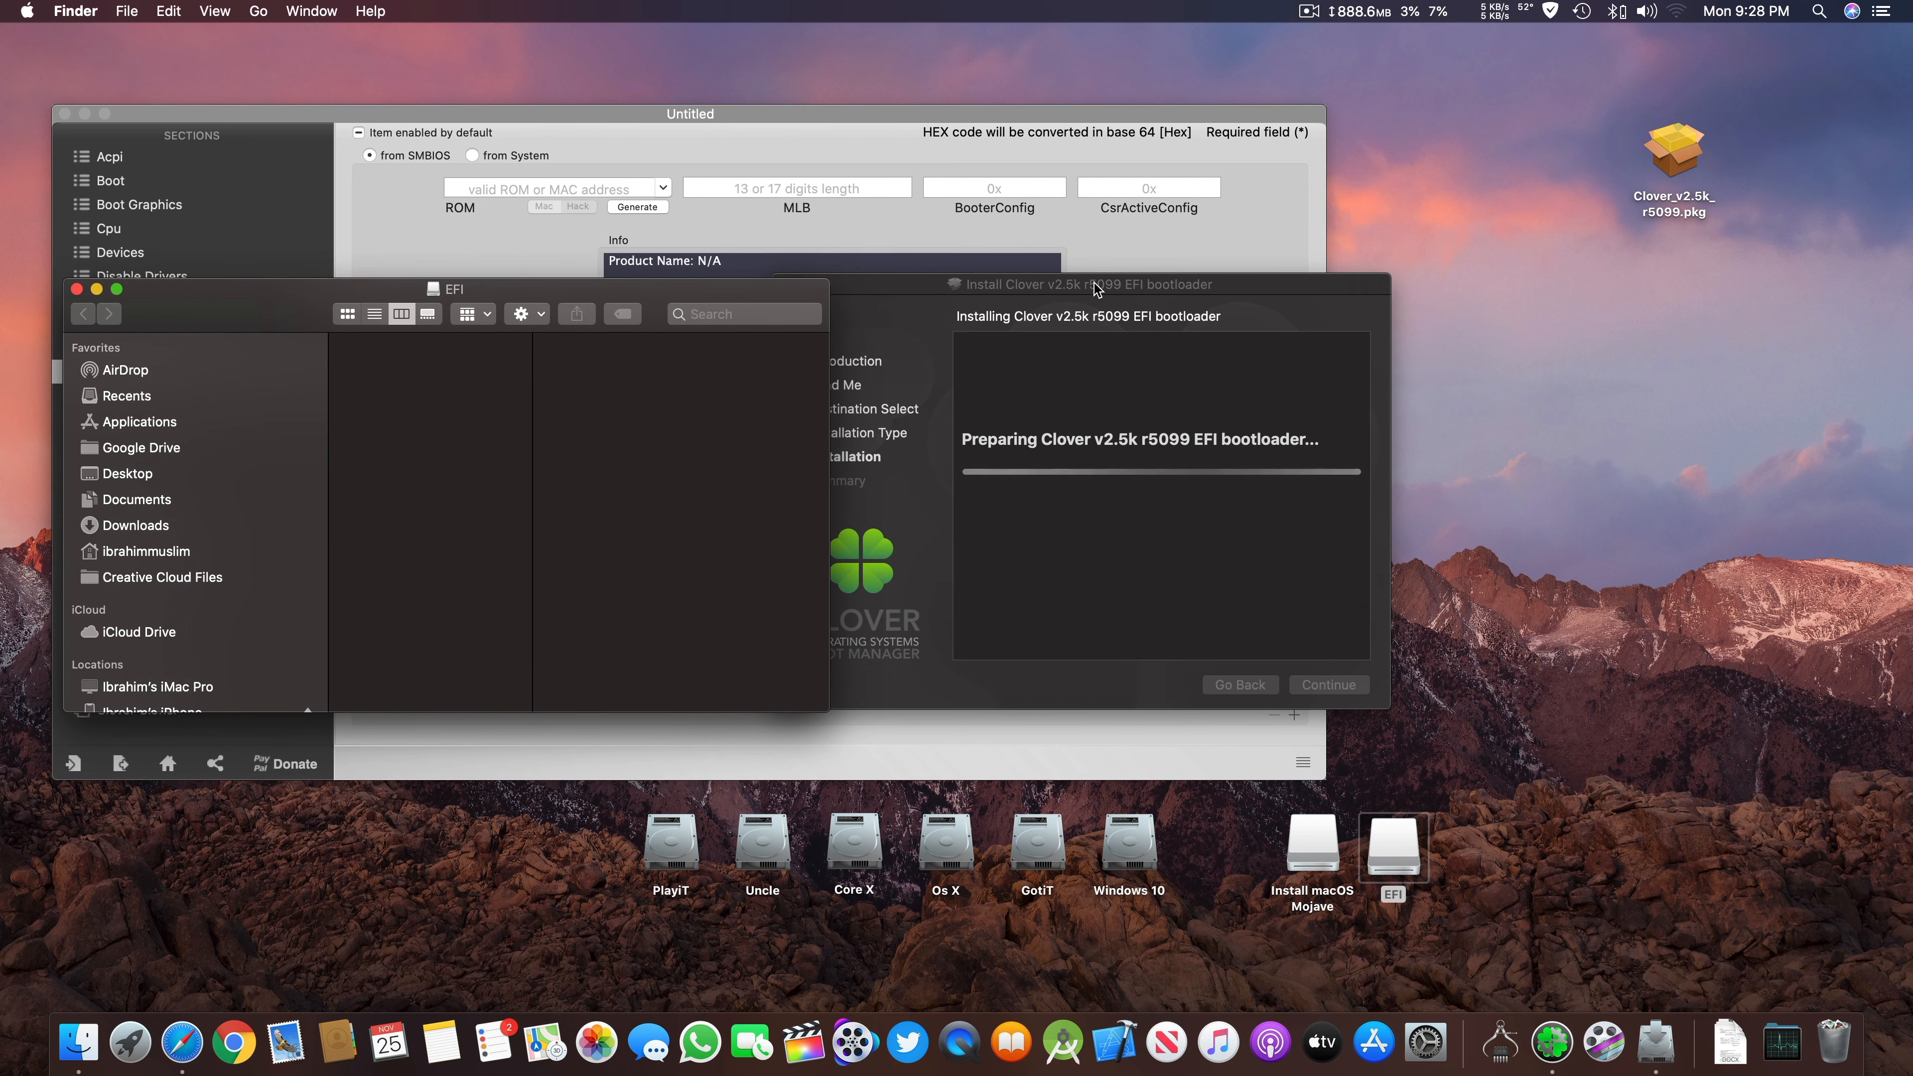
pyautogui.moveTo(874, 315); pyautogui.dragTo(954, 318)
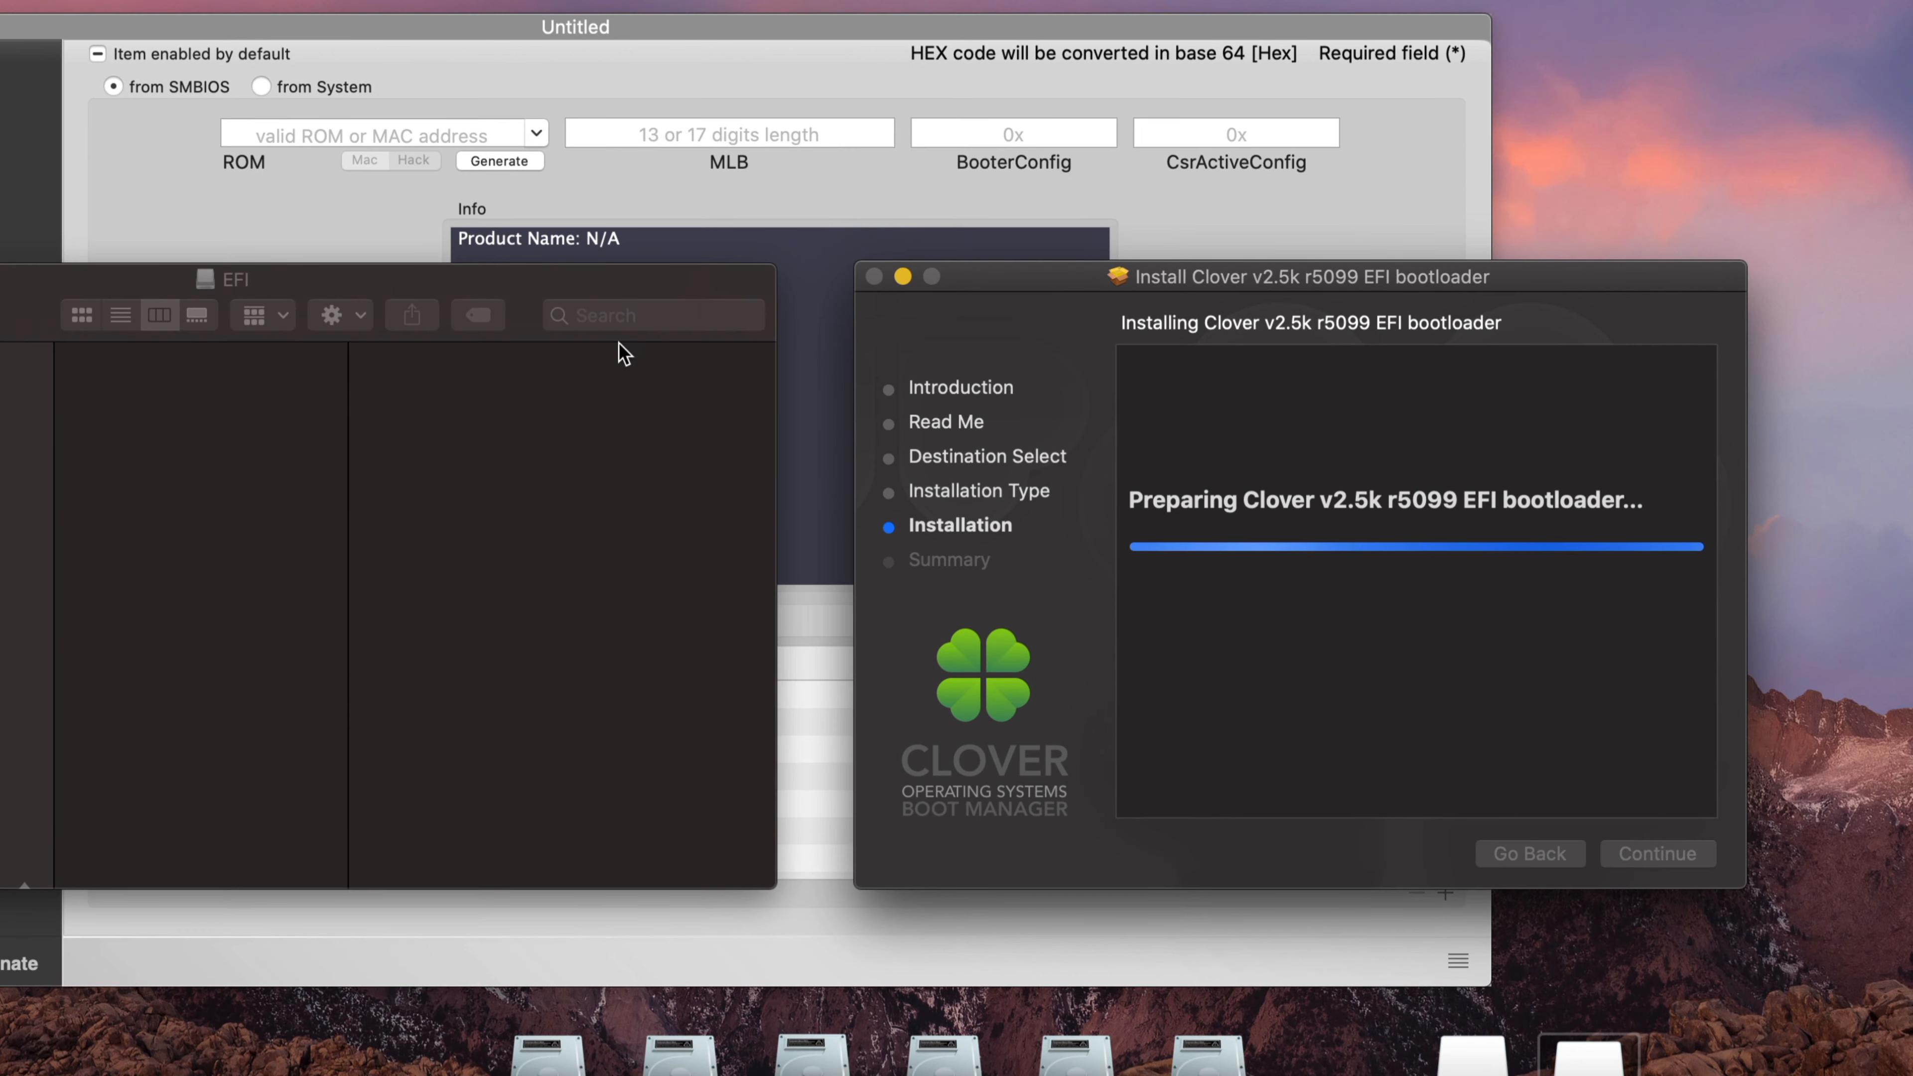
pyautogui.moveTo(649, 285); pyautogui.dragTo(904, 283)
pyautogui.click(1225, 278)
pyautogui.moveTo(1239, 286); pyautogui.dragTo(1071, 194)
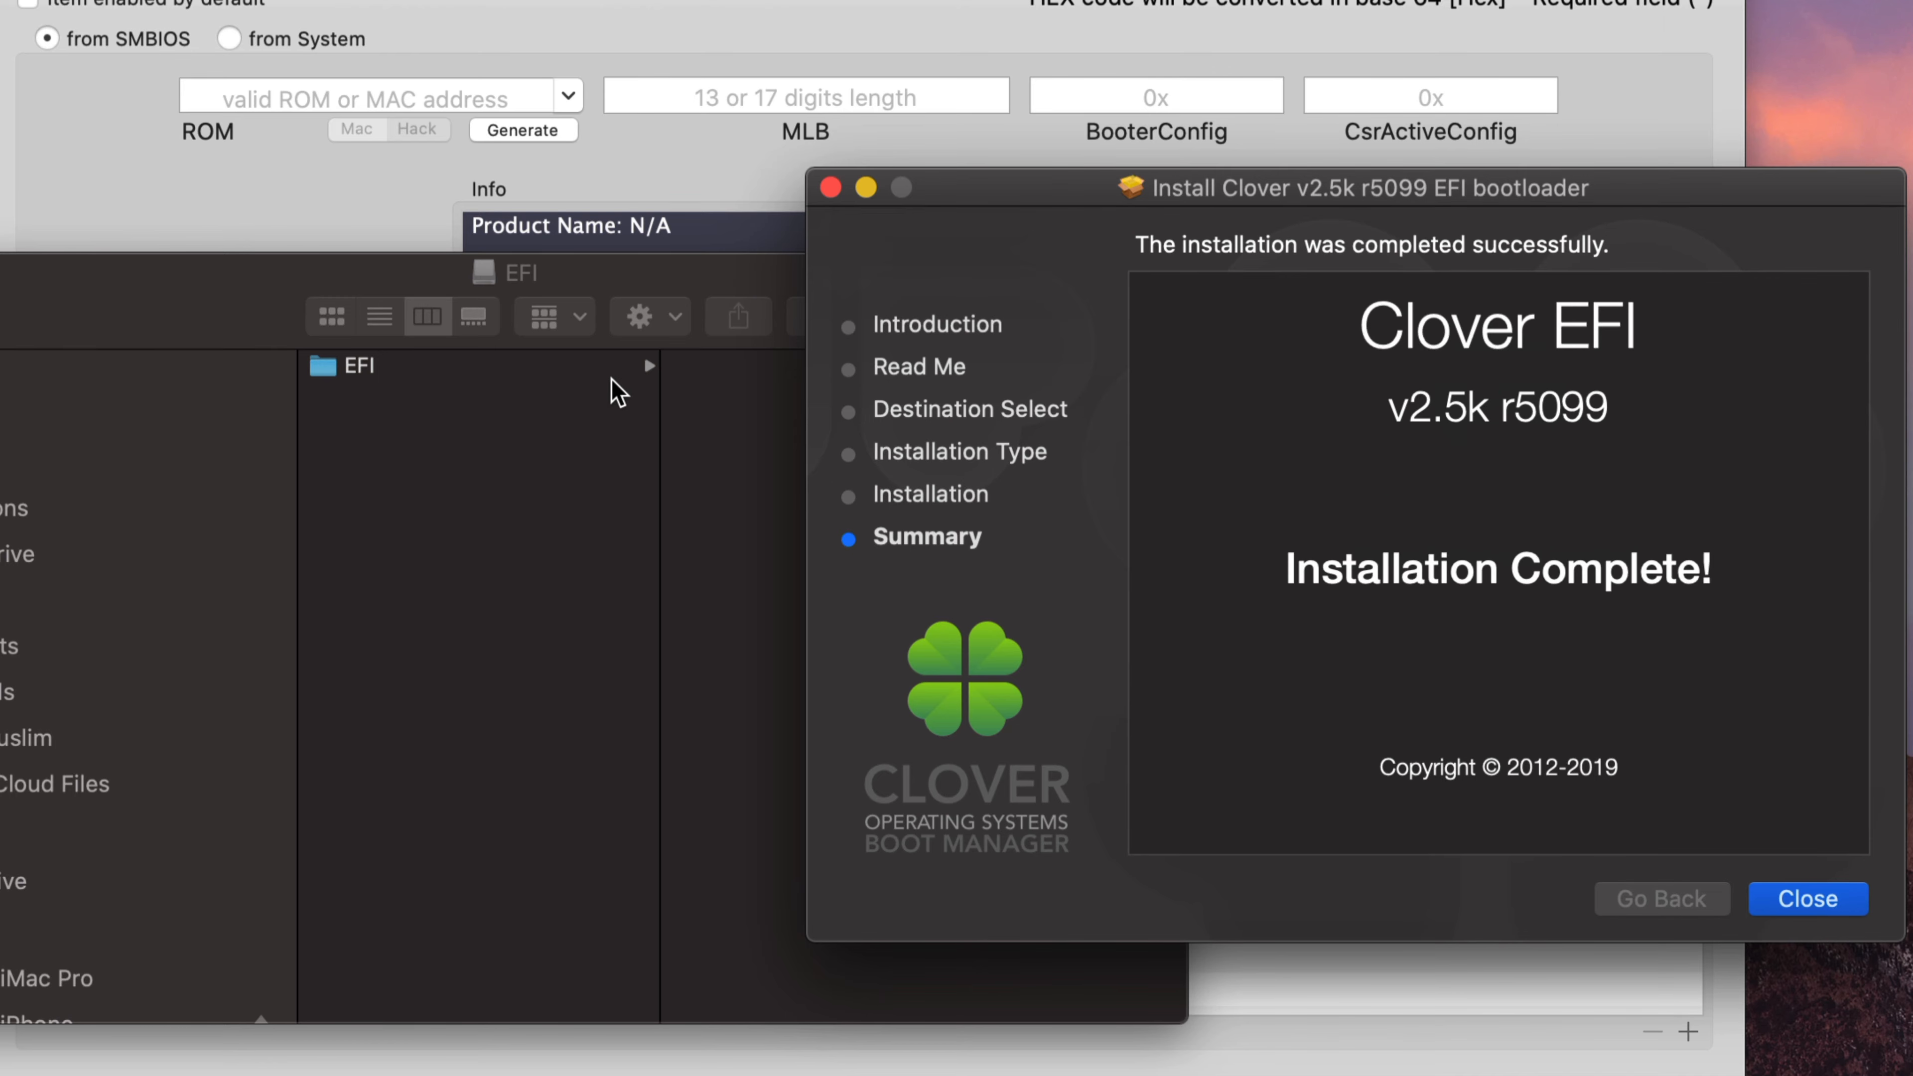
# Step: Close the finished Clover installer and the EFI partition window
pyautogui.click(1758, 897)
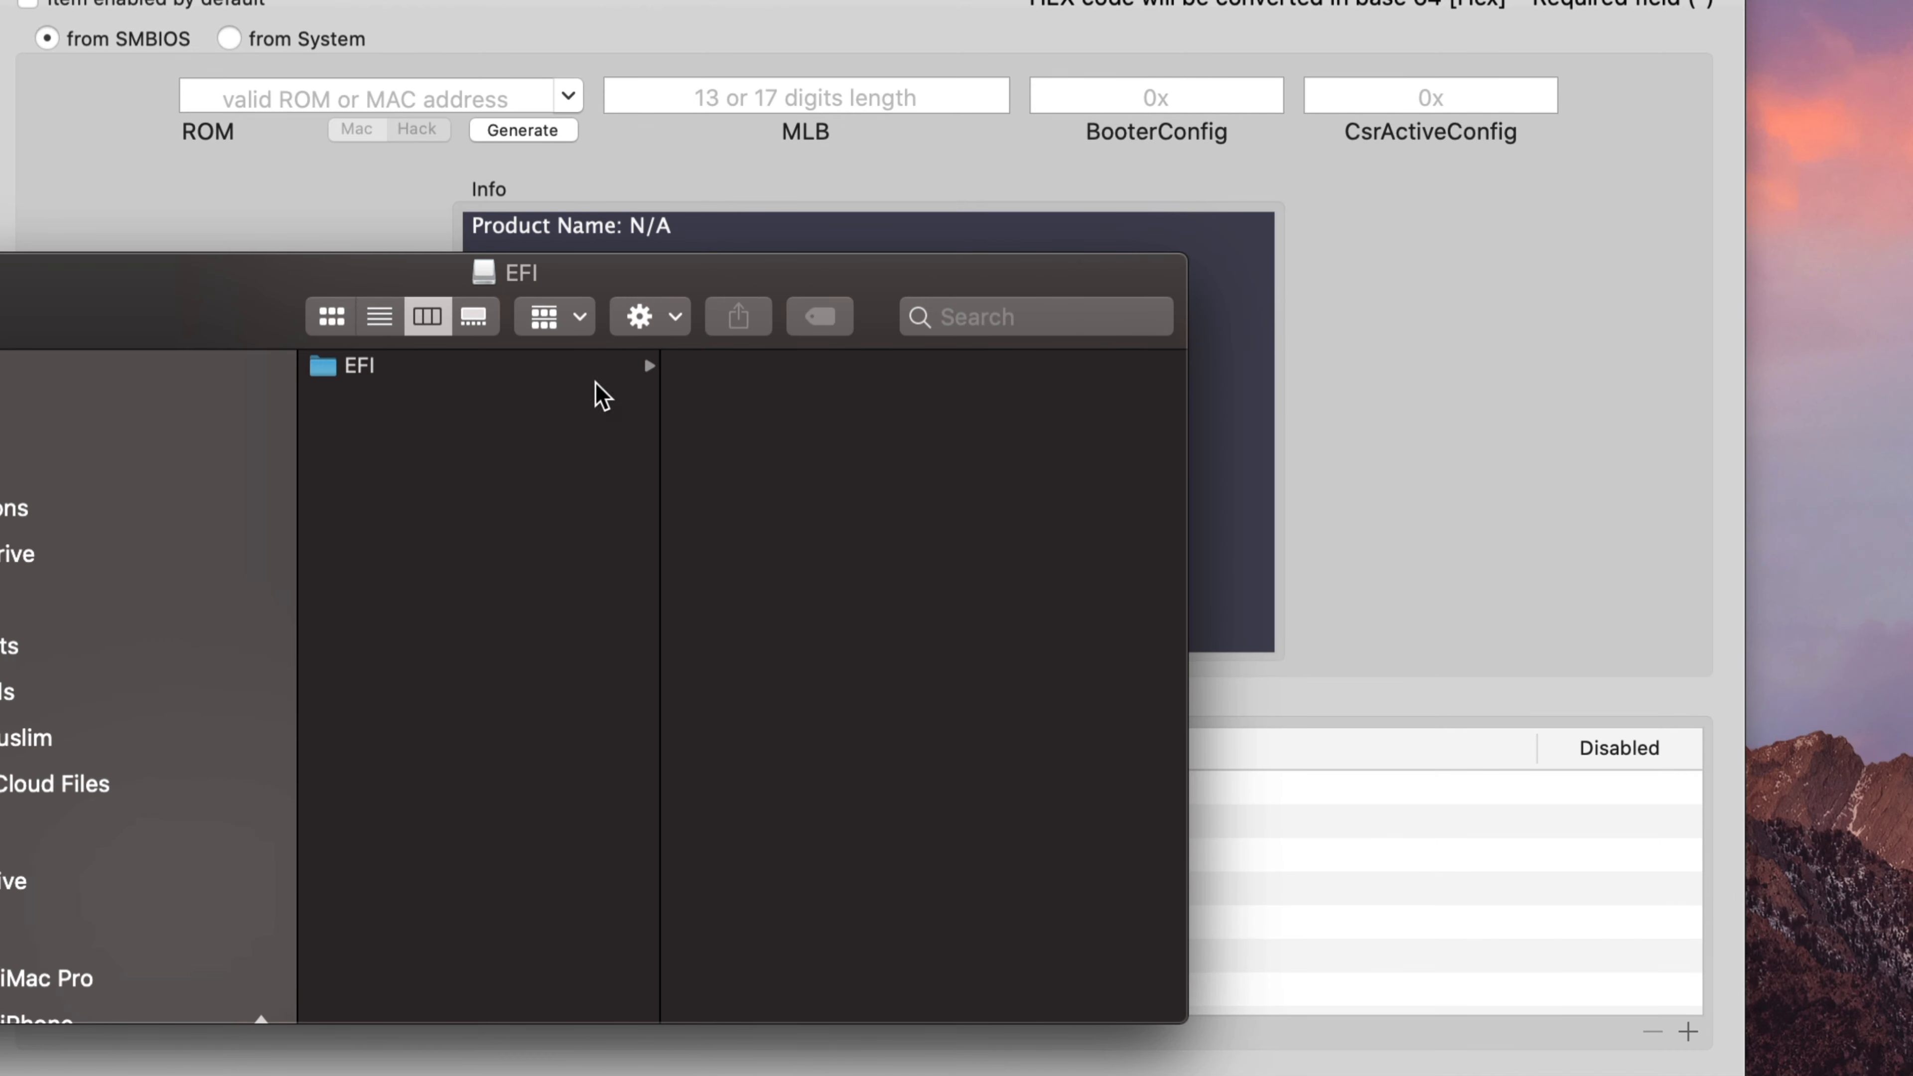
pyautogui.moveTo(633, 273); pyautogui.dragTo(1202, 273)
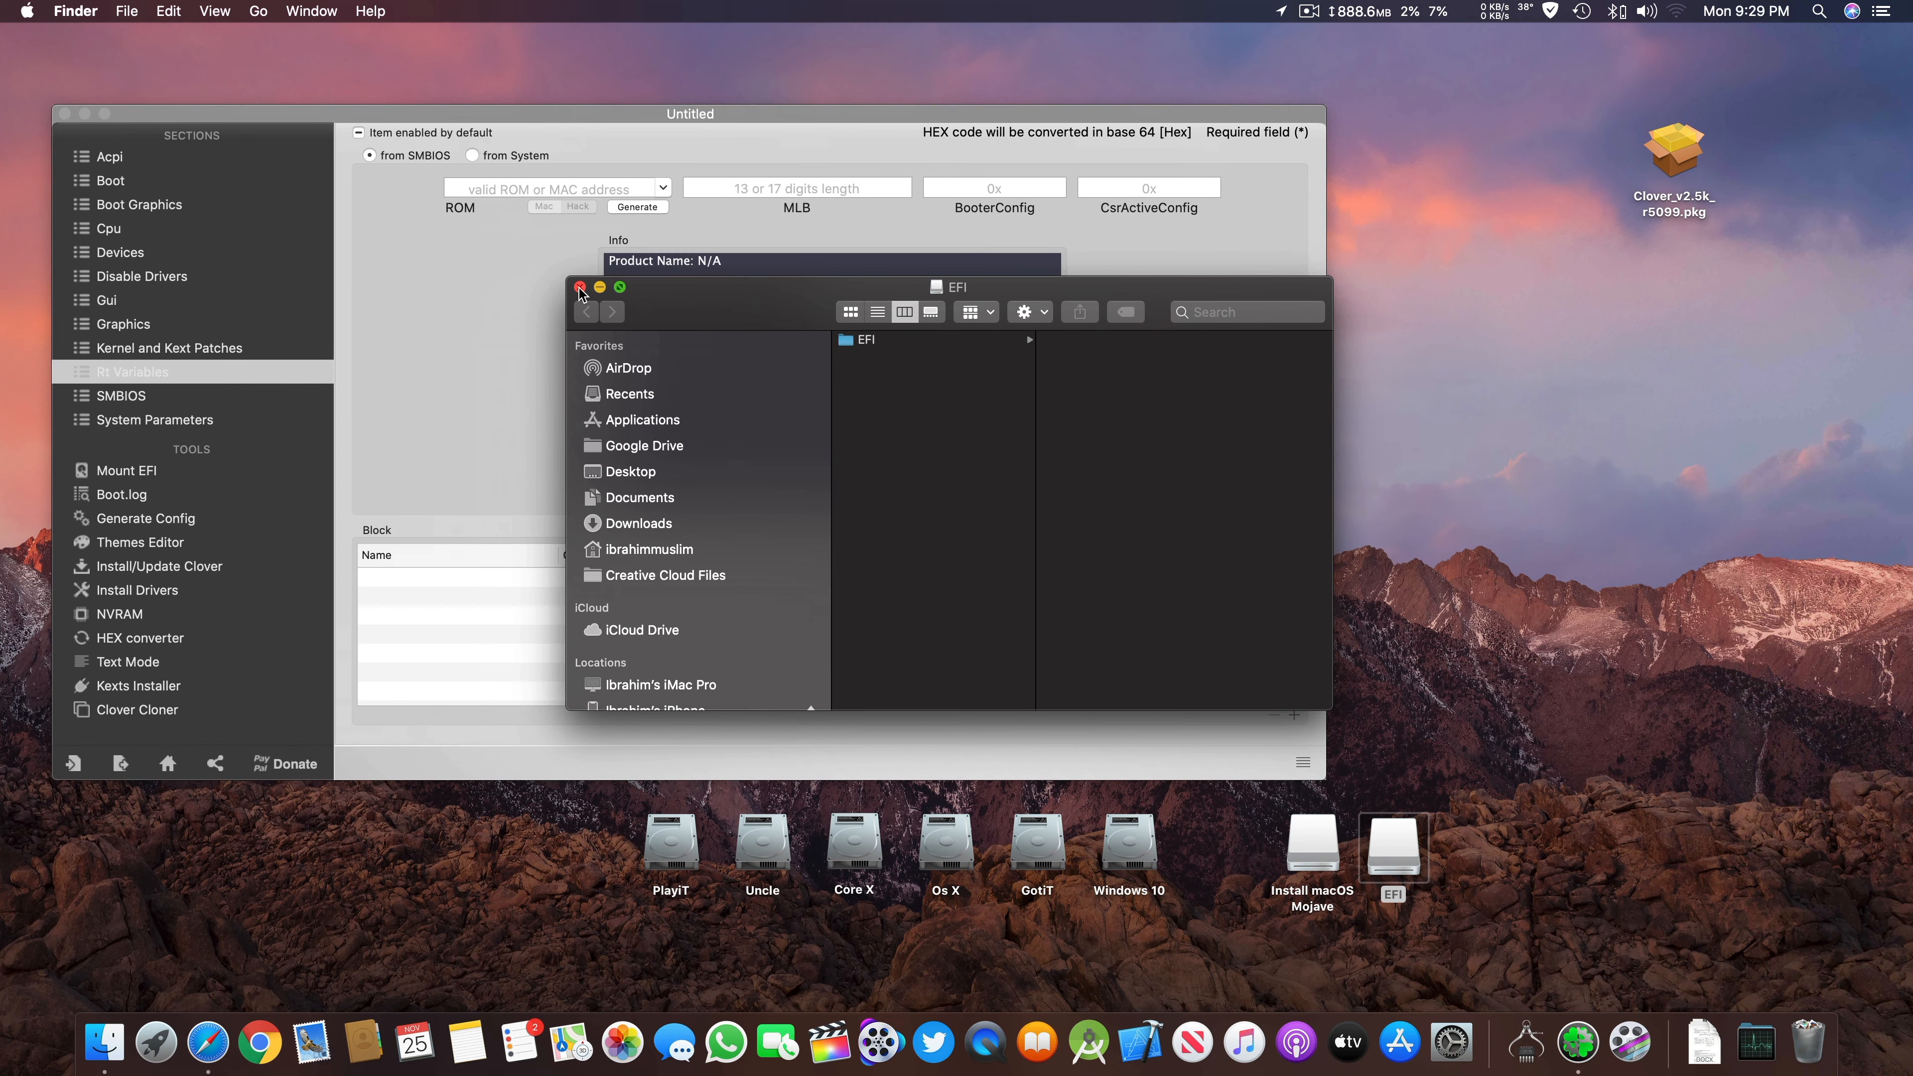
pyautogui.click(580, 287)
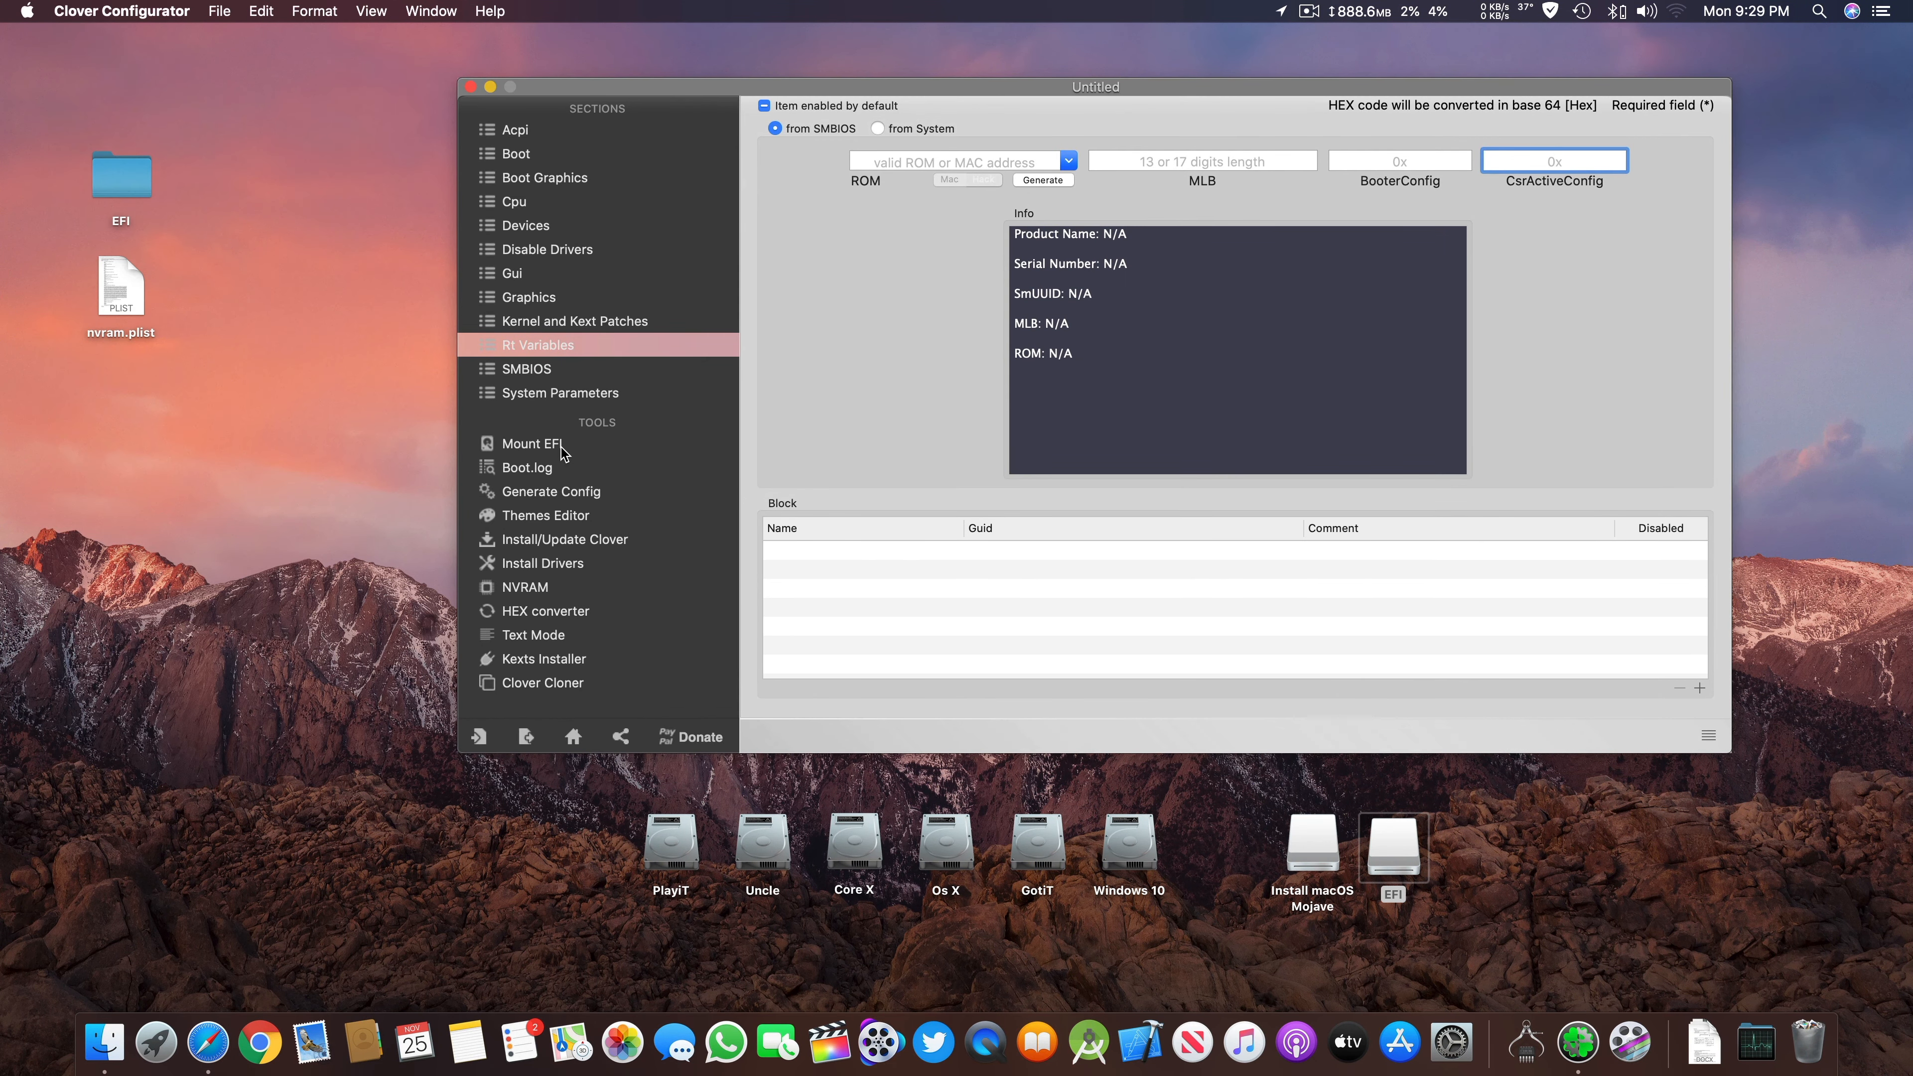
# Step: Open EFI/CLOVER/config.plist of the EFI partition from Clover Configurator's home page and look through its ACPI DSDT patches
pyautogui.click(573, 736)
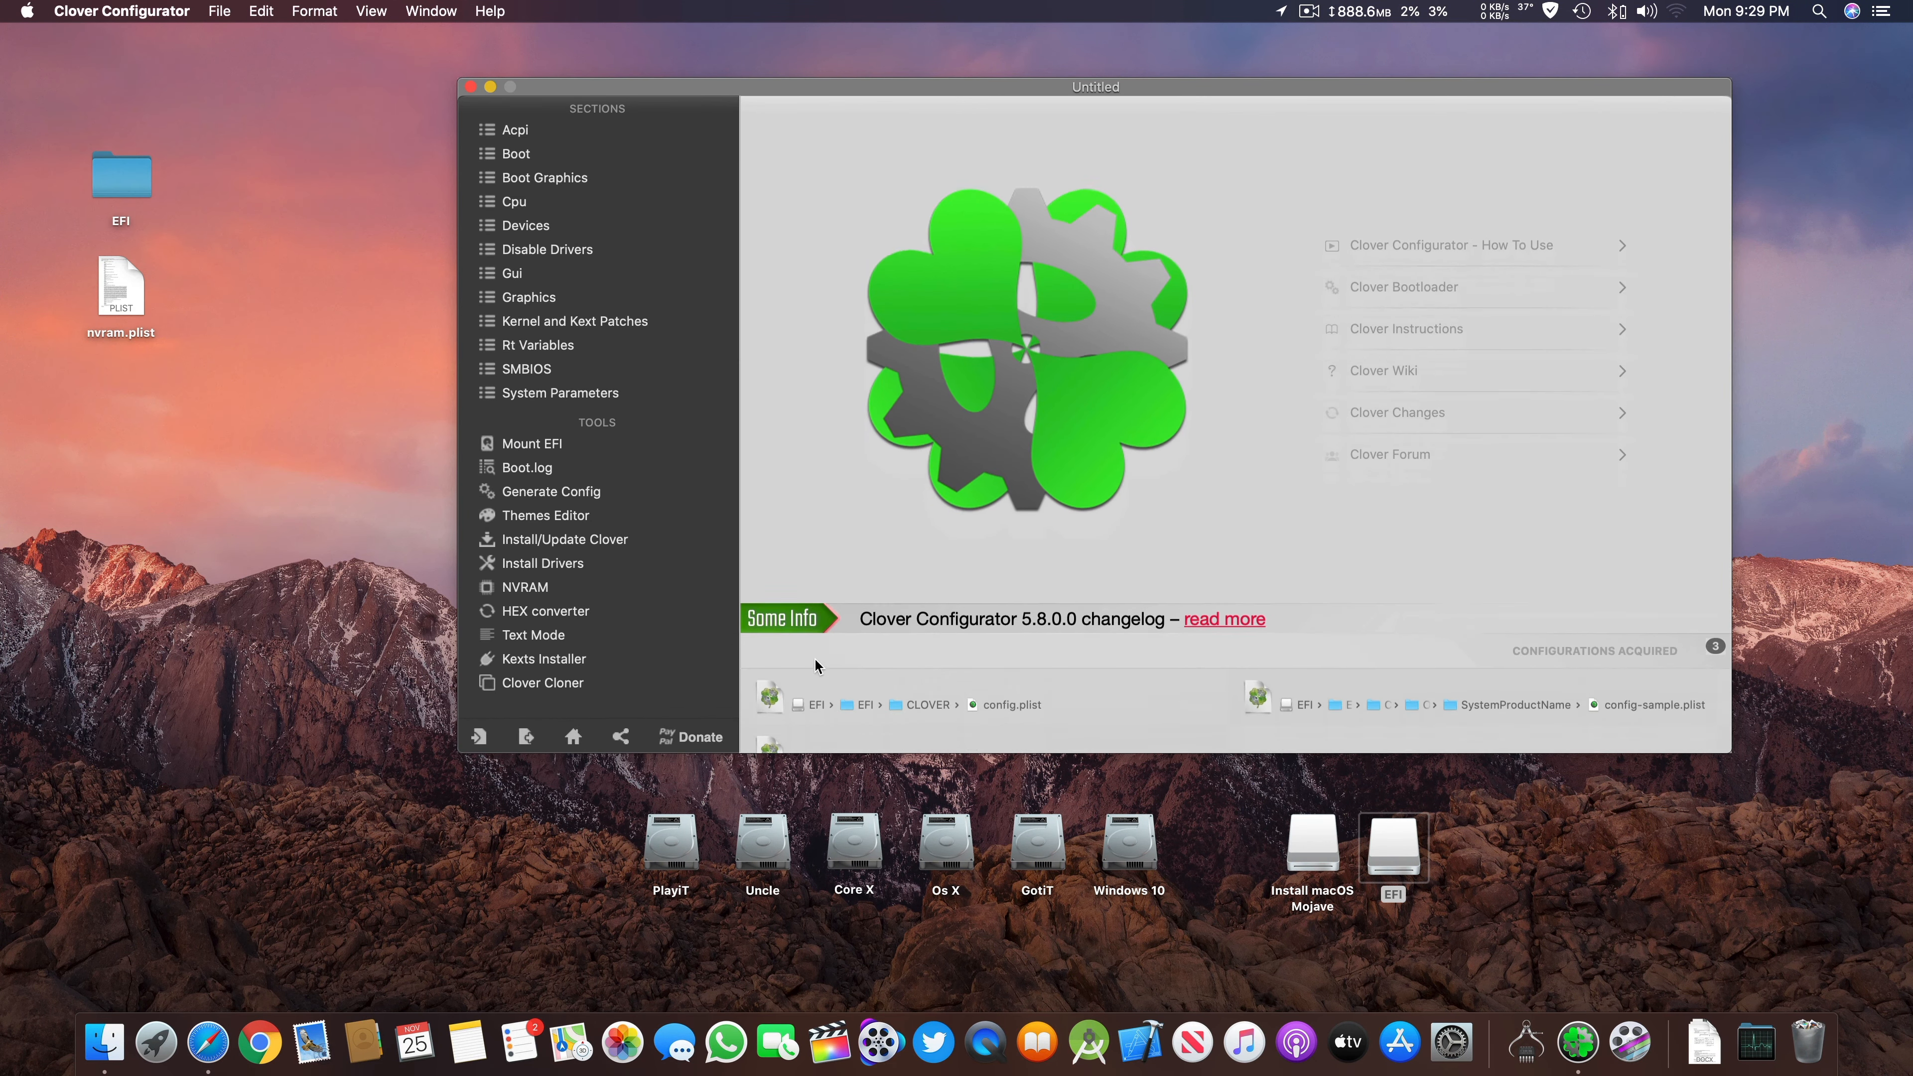
pyautogui.moveTo(897, 95); pyautogui.dragTo(779, 160)
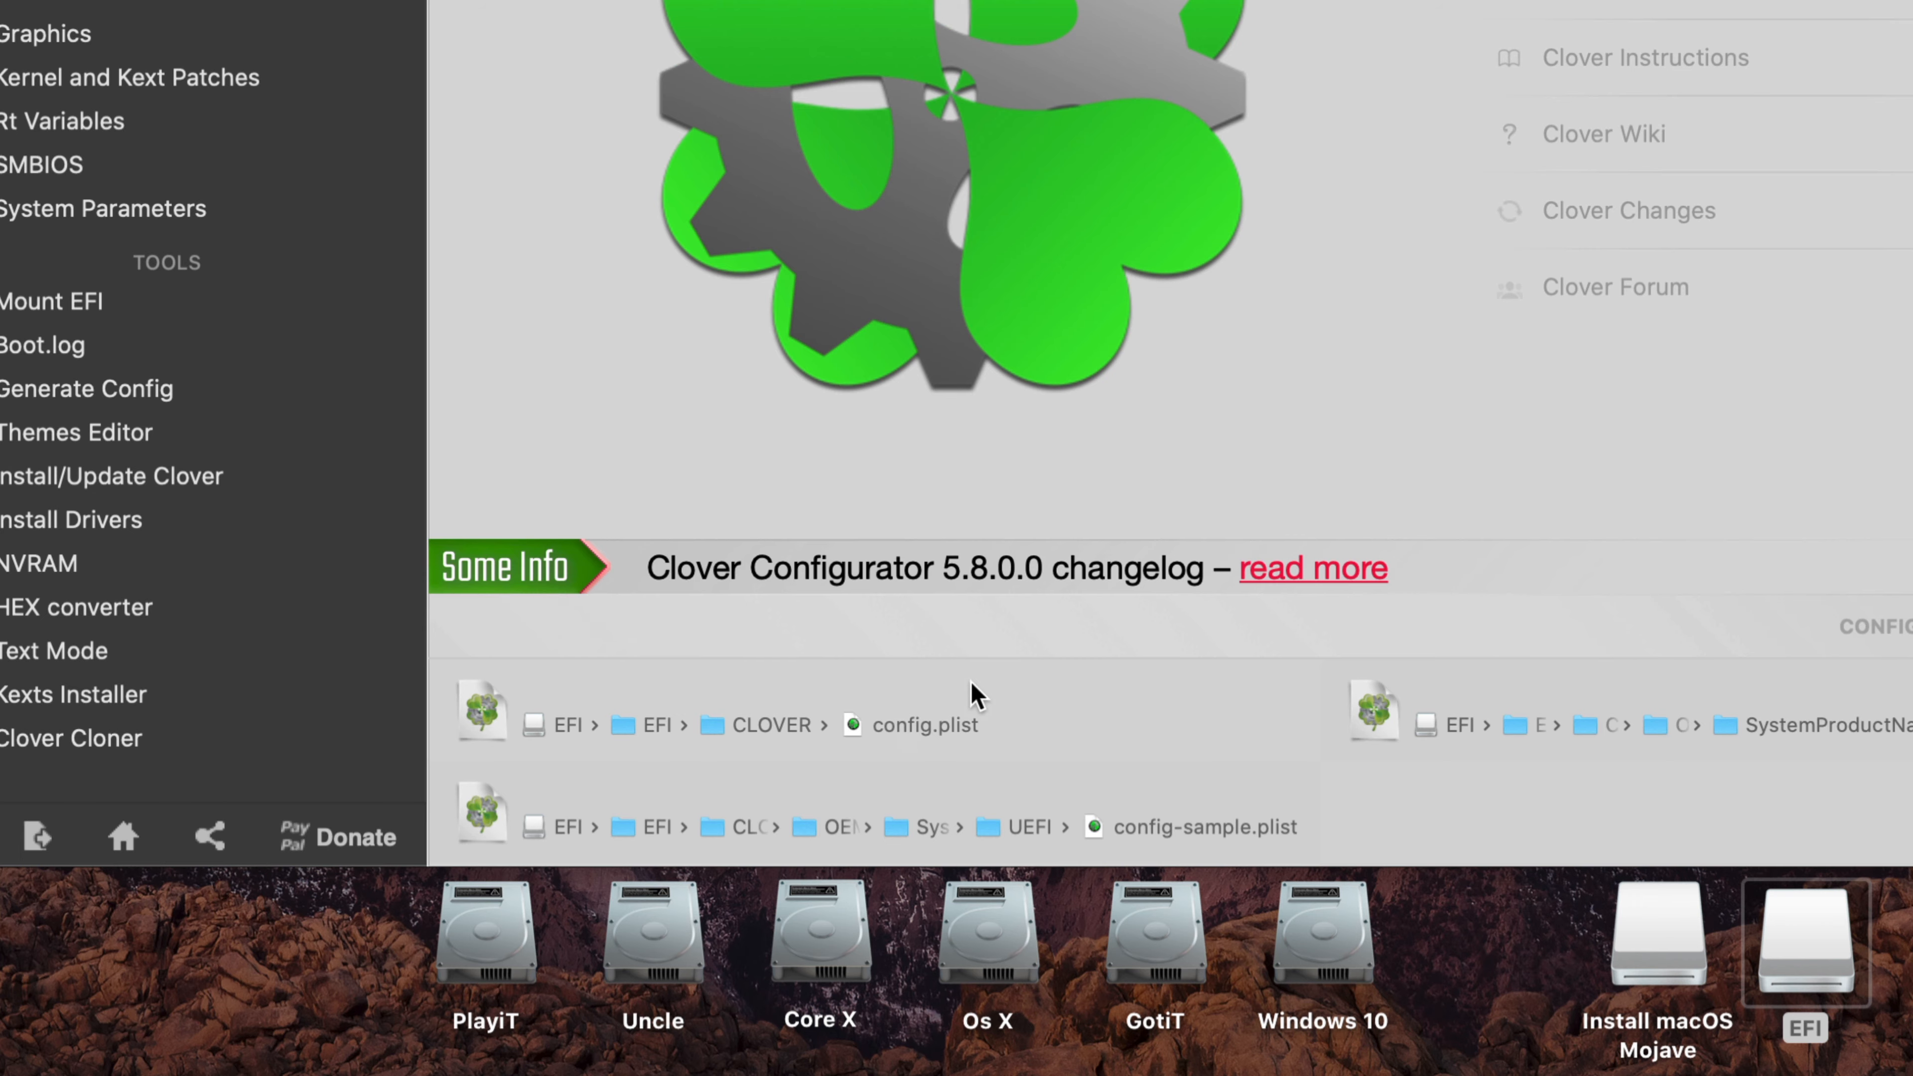
pyautogui.click(928, 727)
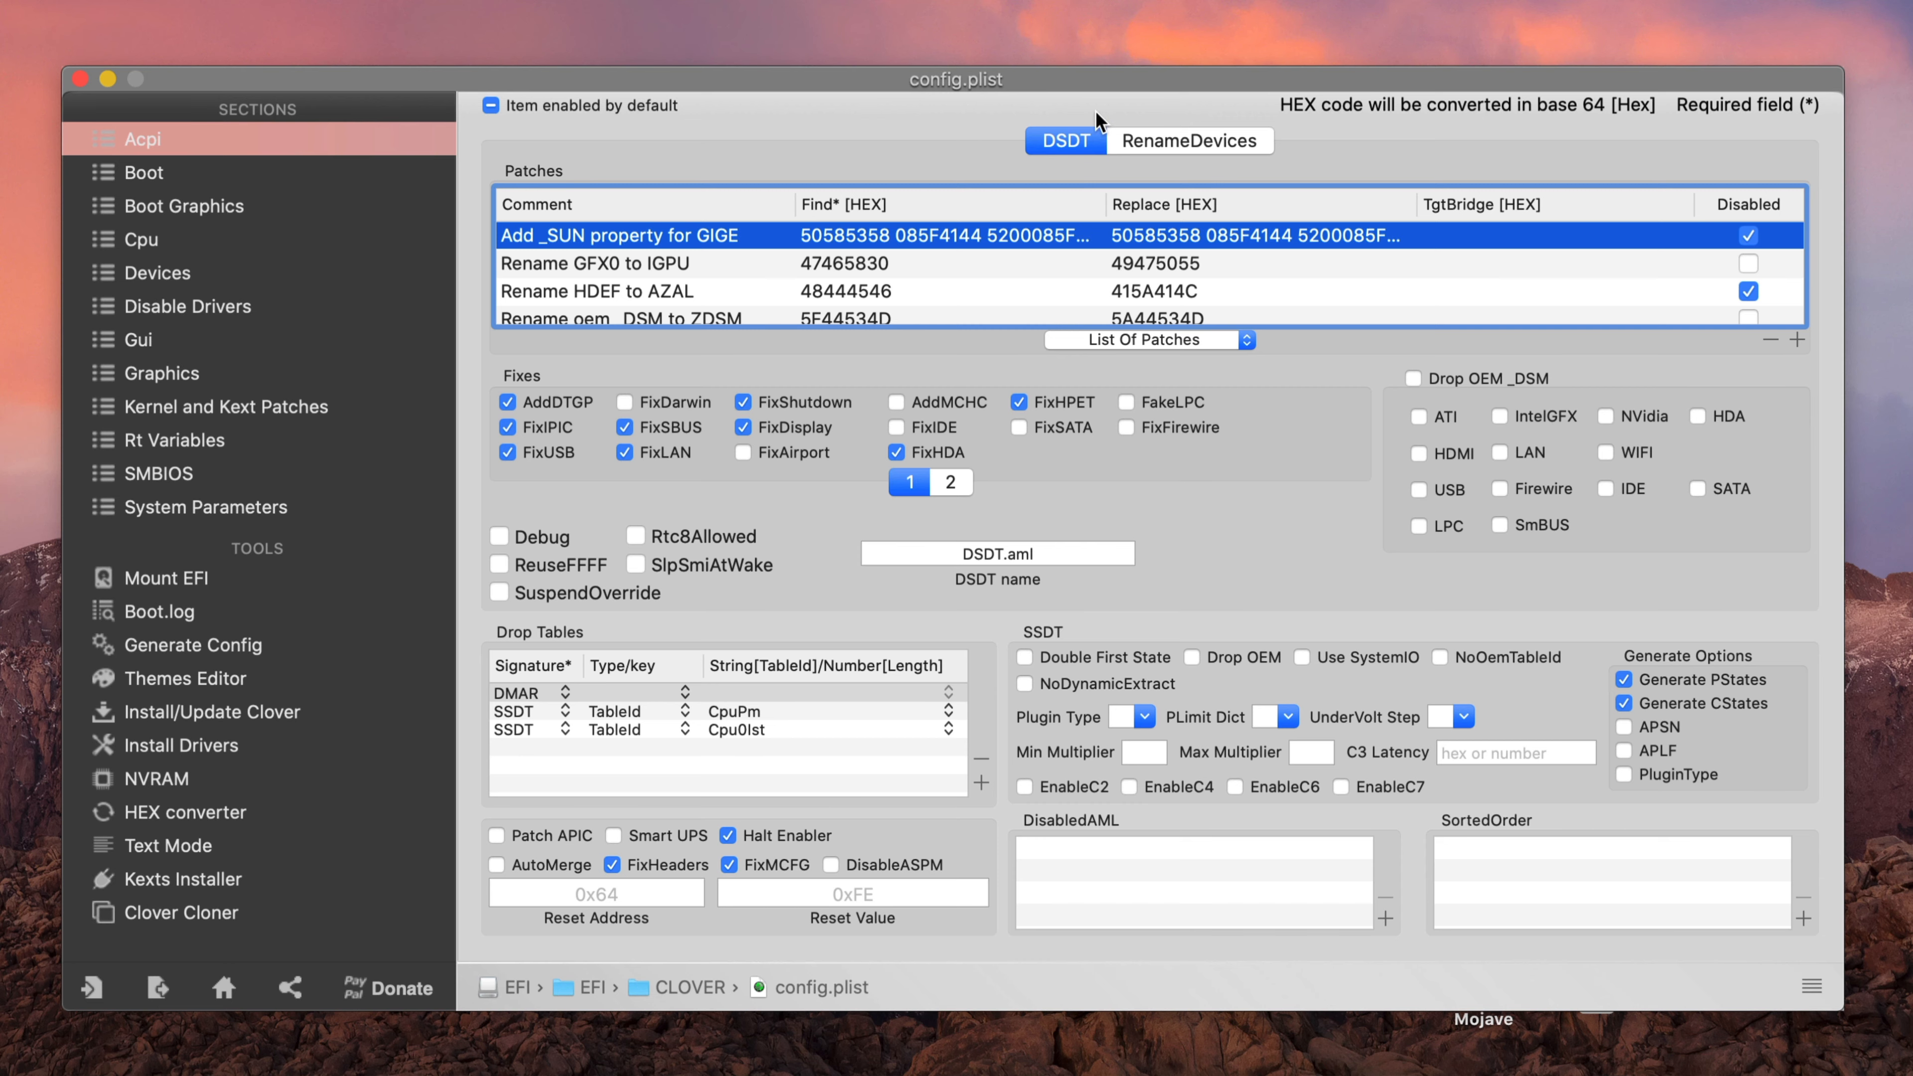
pyautogui.scroll(-2, 1239, 265)
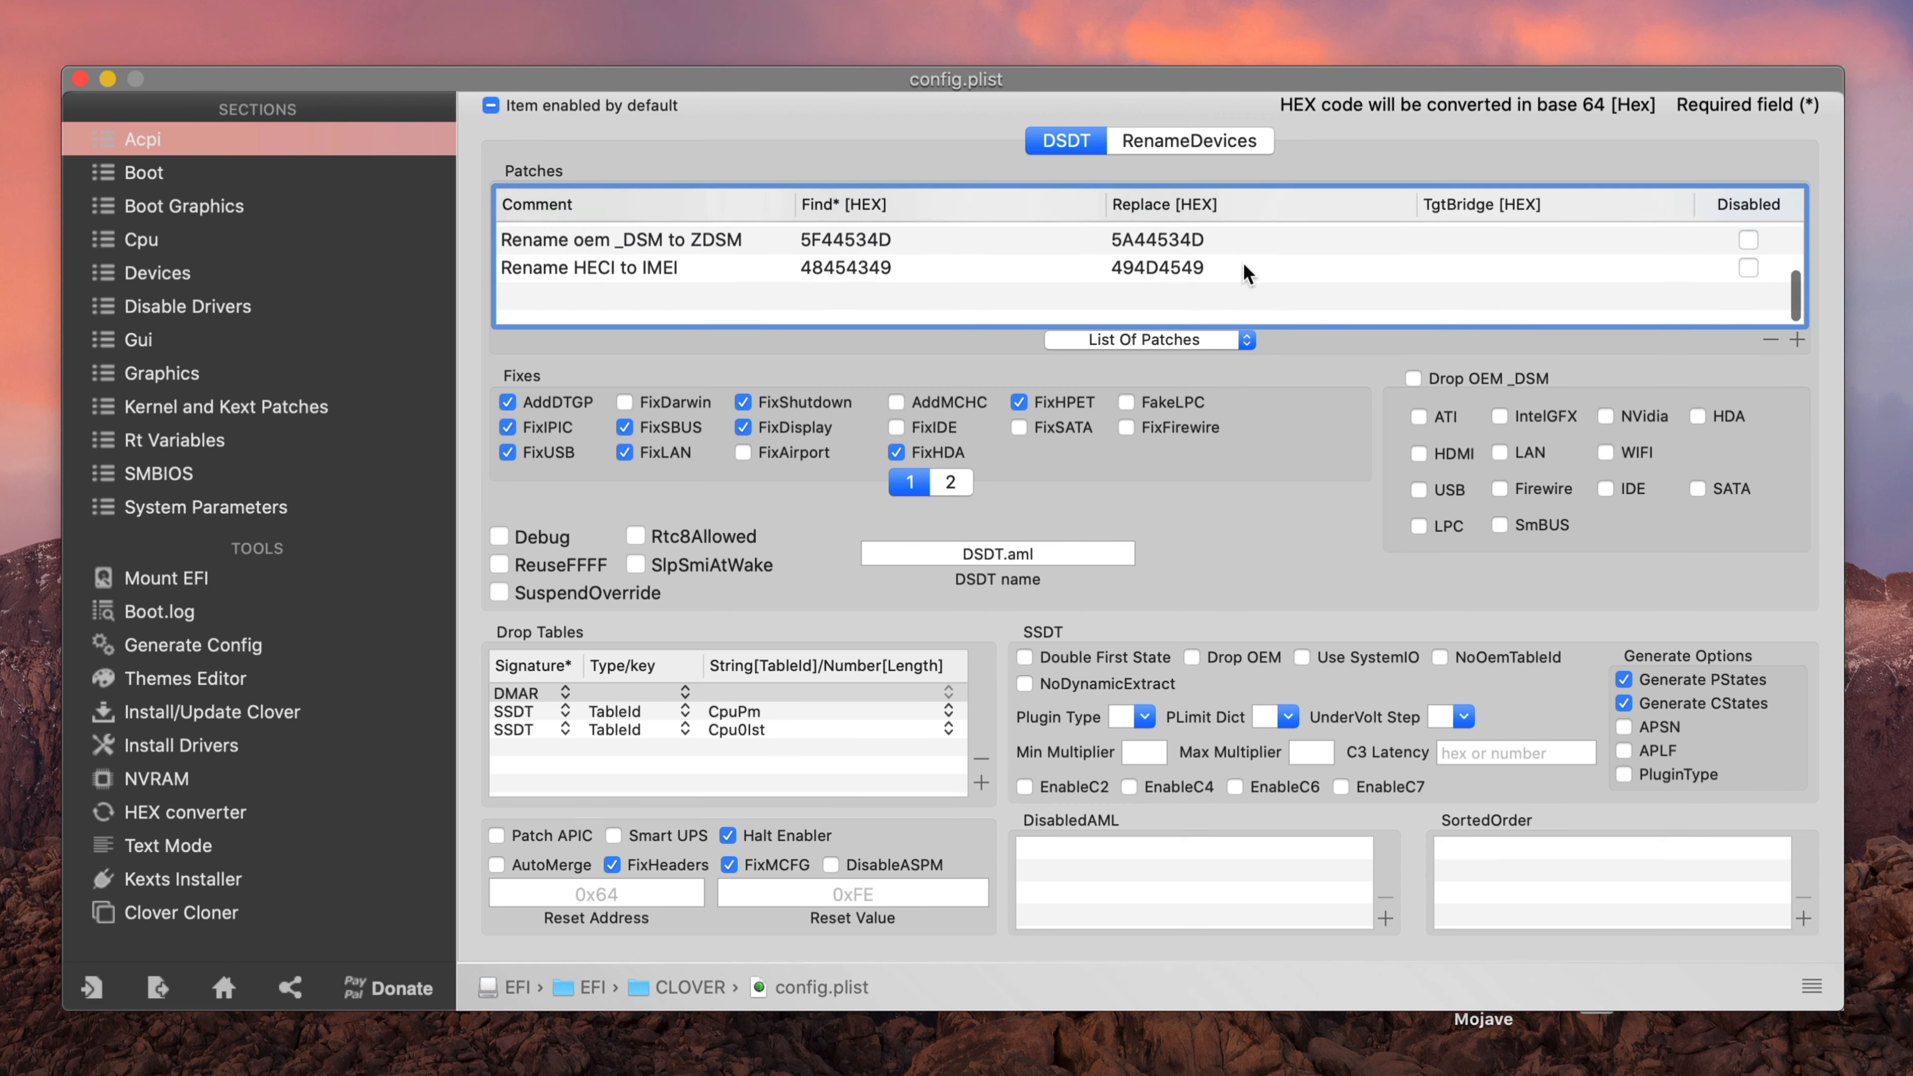
pyautogui.scroll(2, 1241, 262)
pyautogui.scroll(-2, 906, 271)
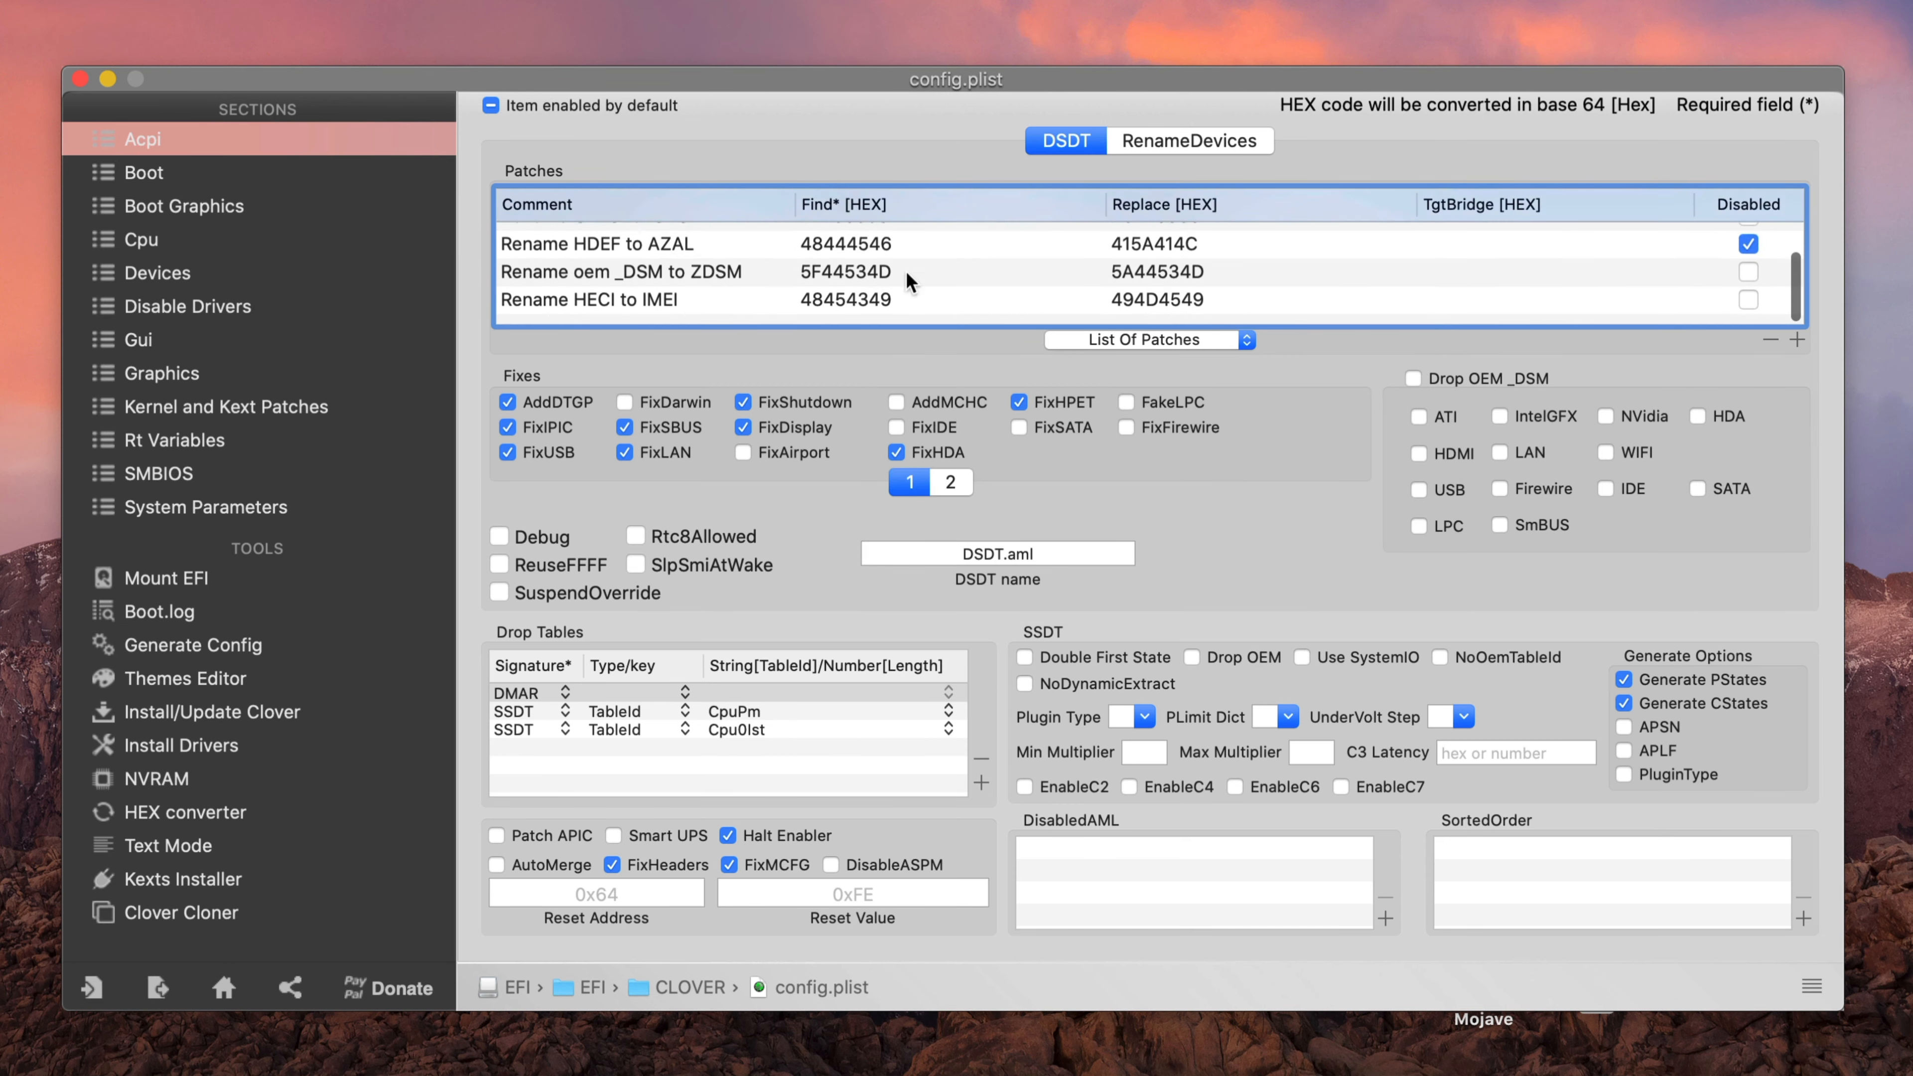
pyautogui.scroll(2, 1118, 260)
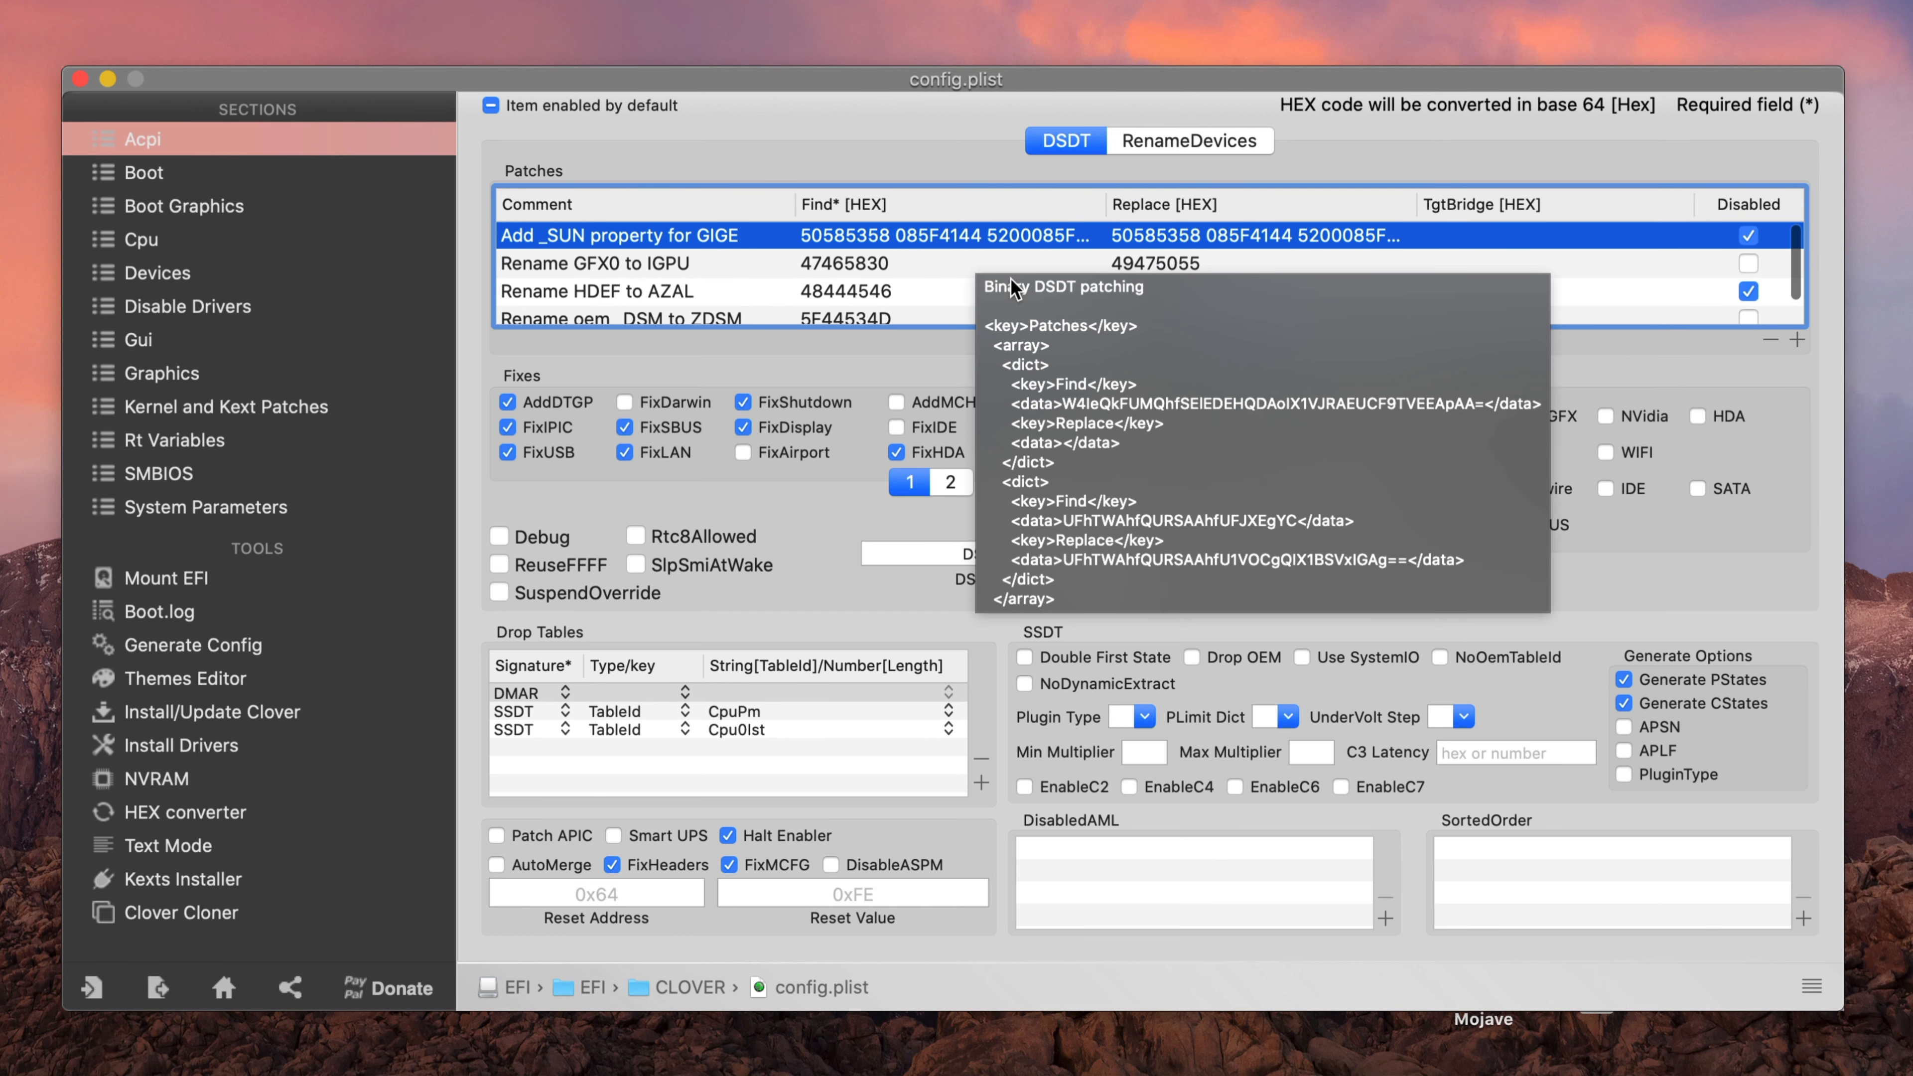
pyautogui.scroll(-2, 945, 271)
pyautogui.scroll(2, 946, 270)
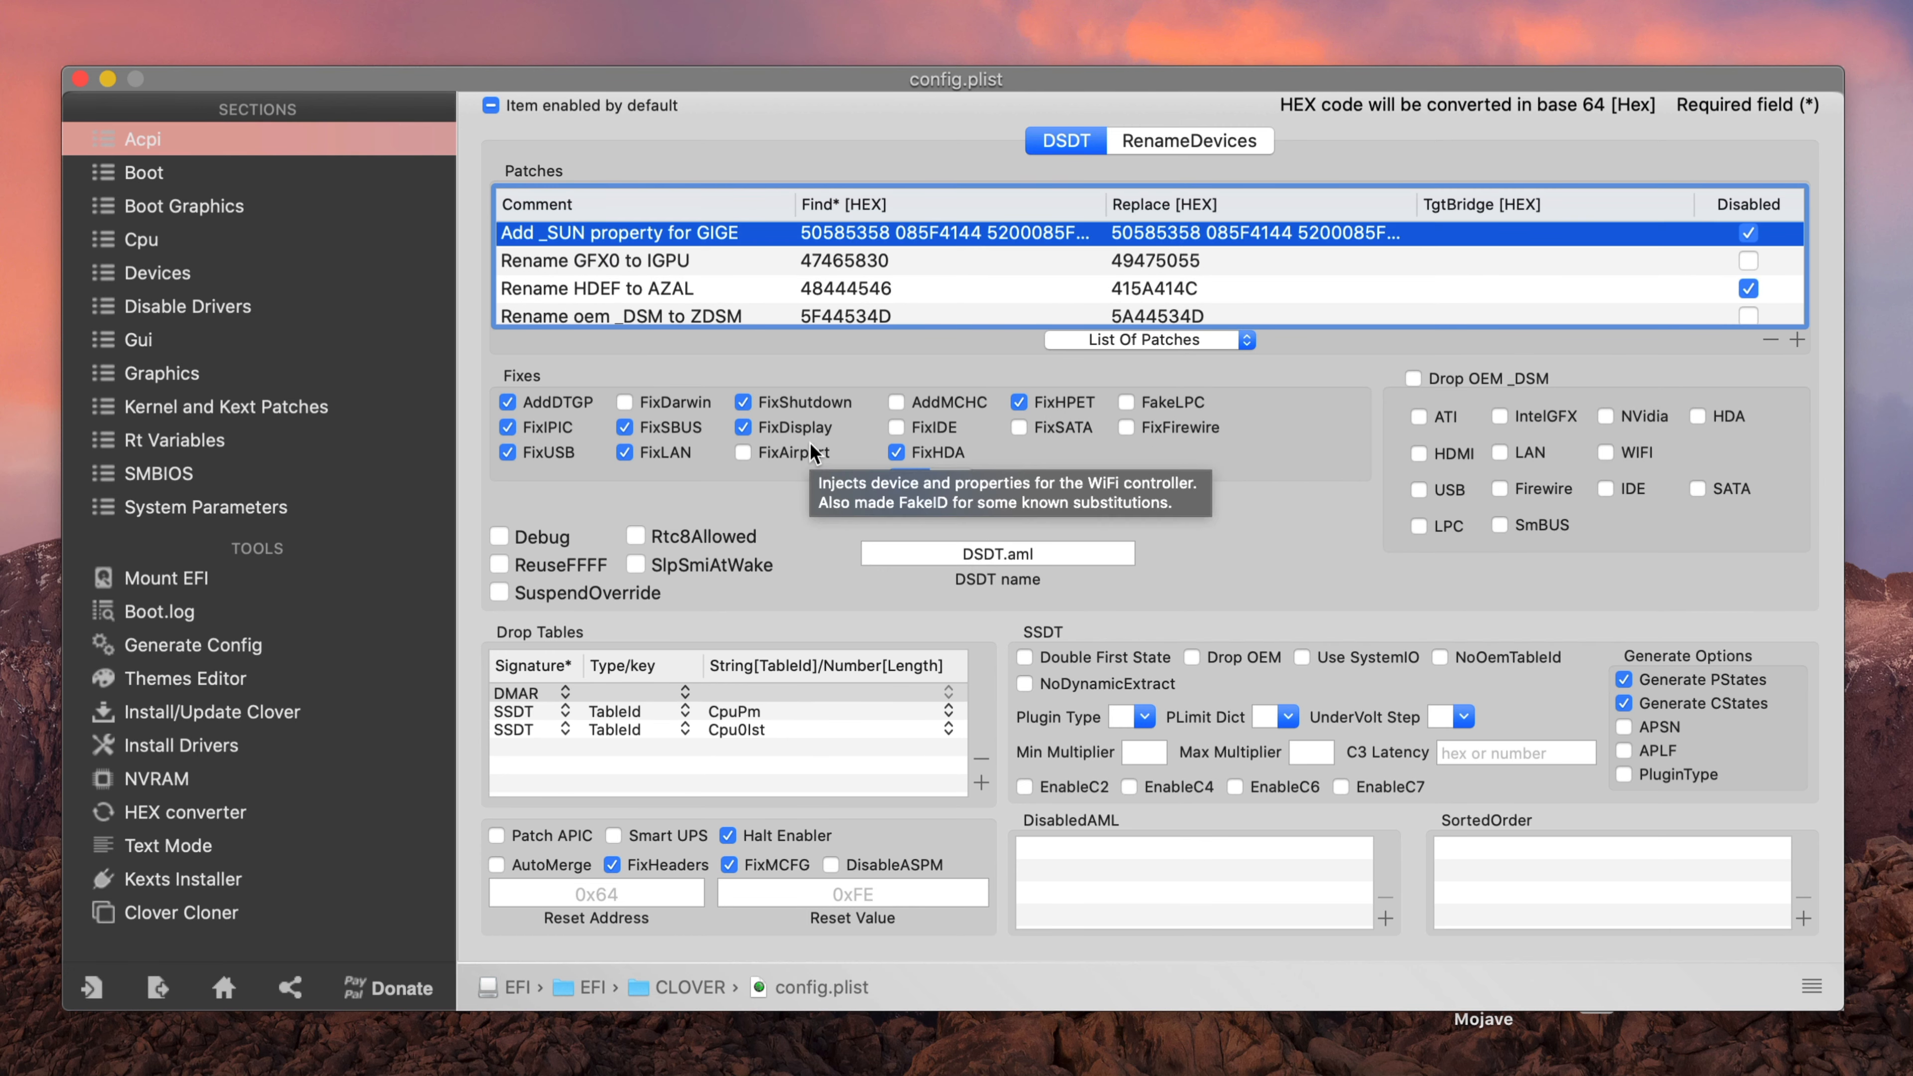
# Step: Disable AddDTGP, FixIPIC, FixUSB, FixSBUS, FixLAN, FixShutdown, FixDisplay, FixHPET and FixHDA on the first page of DSDT fixes
pyautogui.click(792, 428)
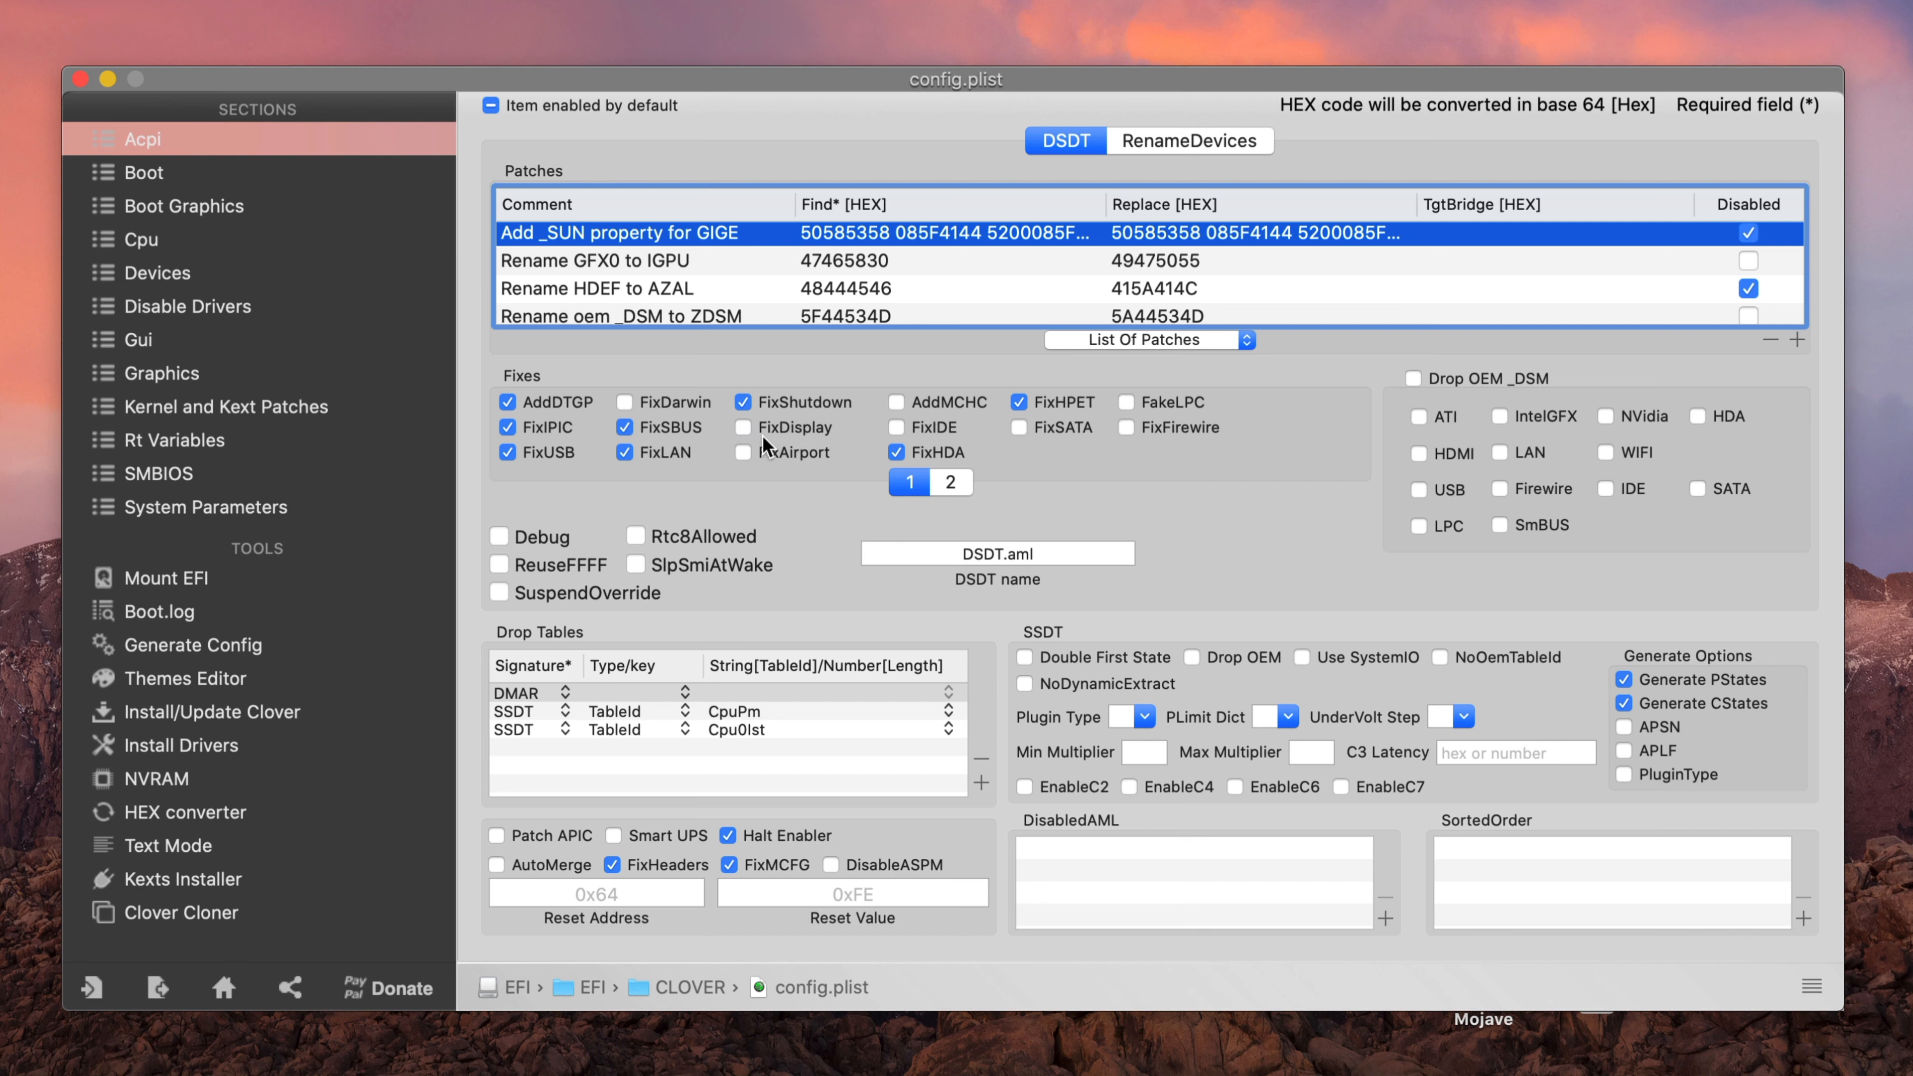
pyautogui.click(570, 403)
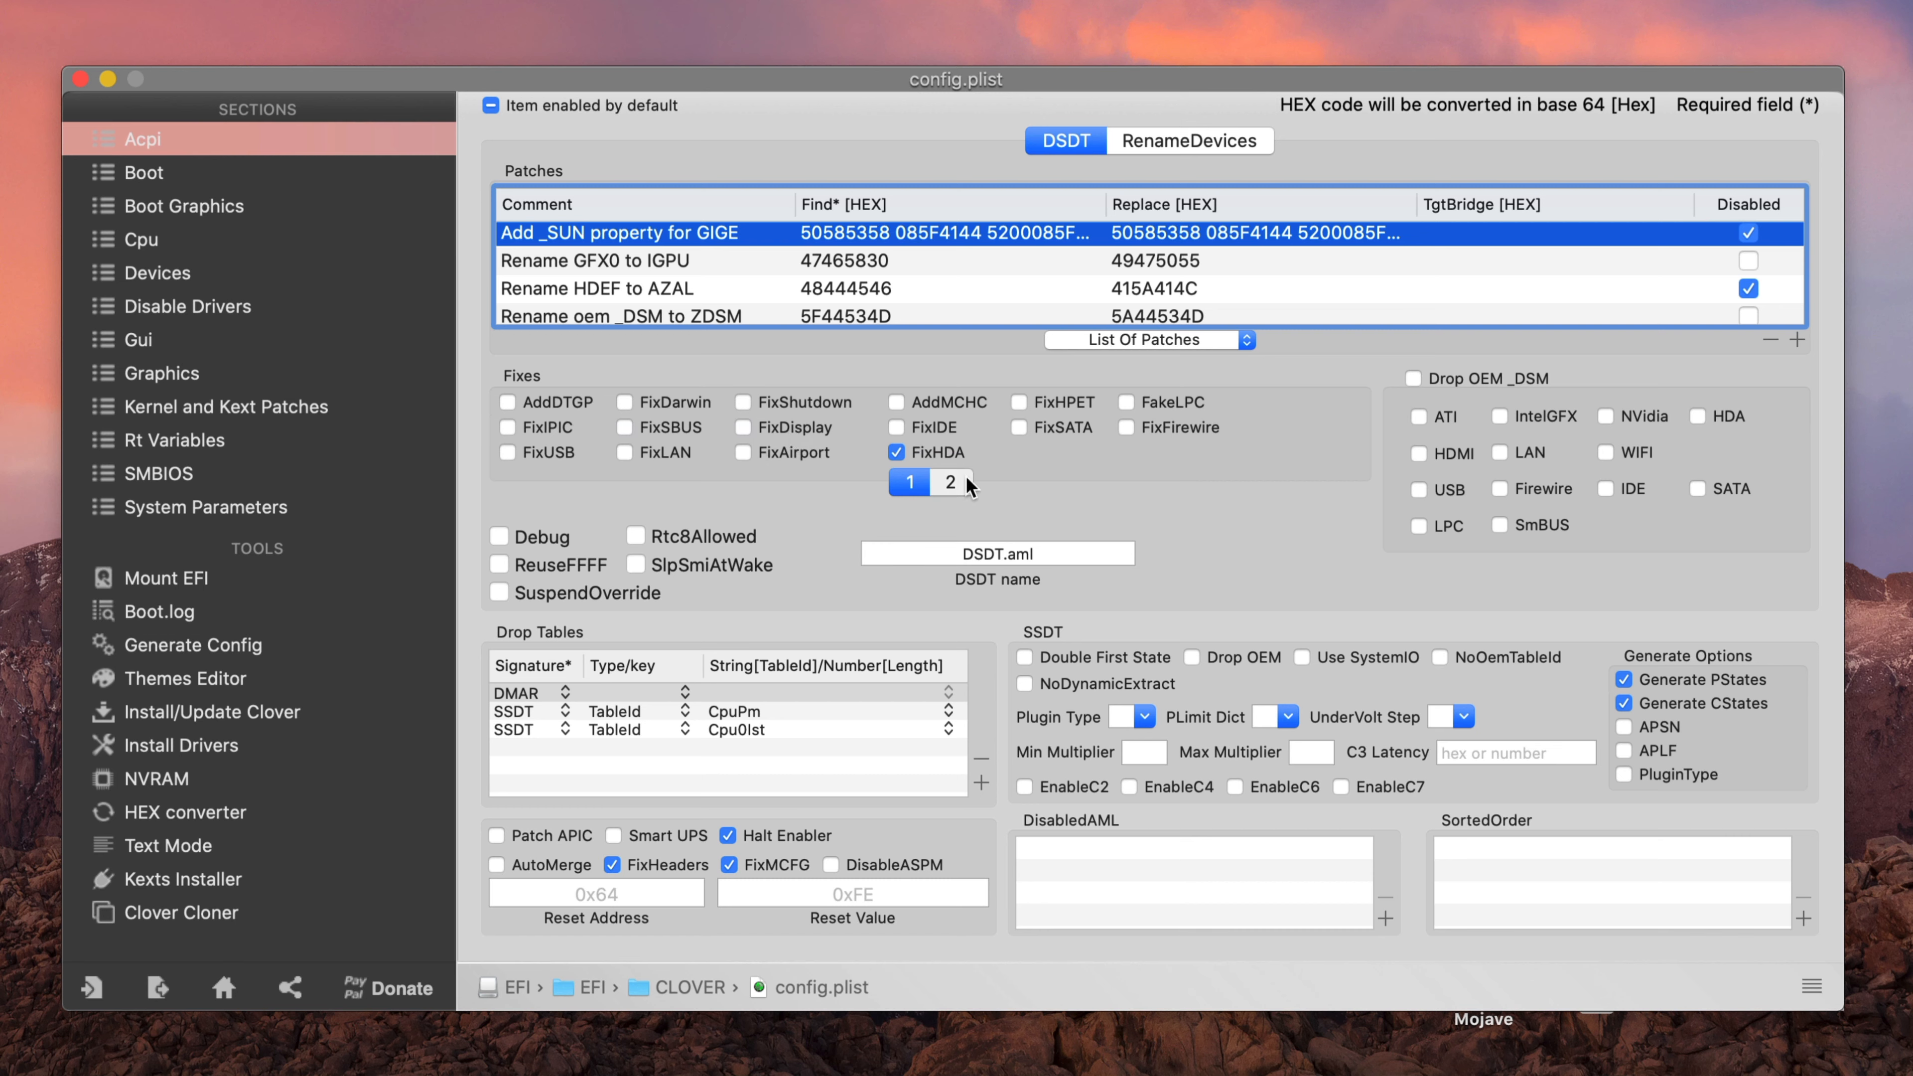
pyautogui.click(961, 485)
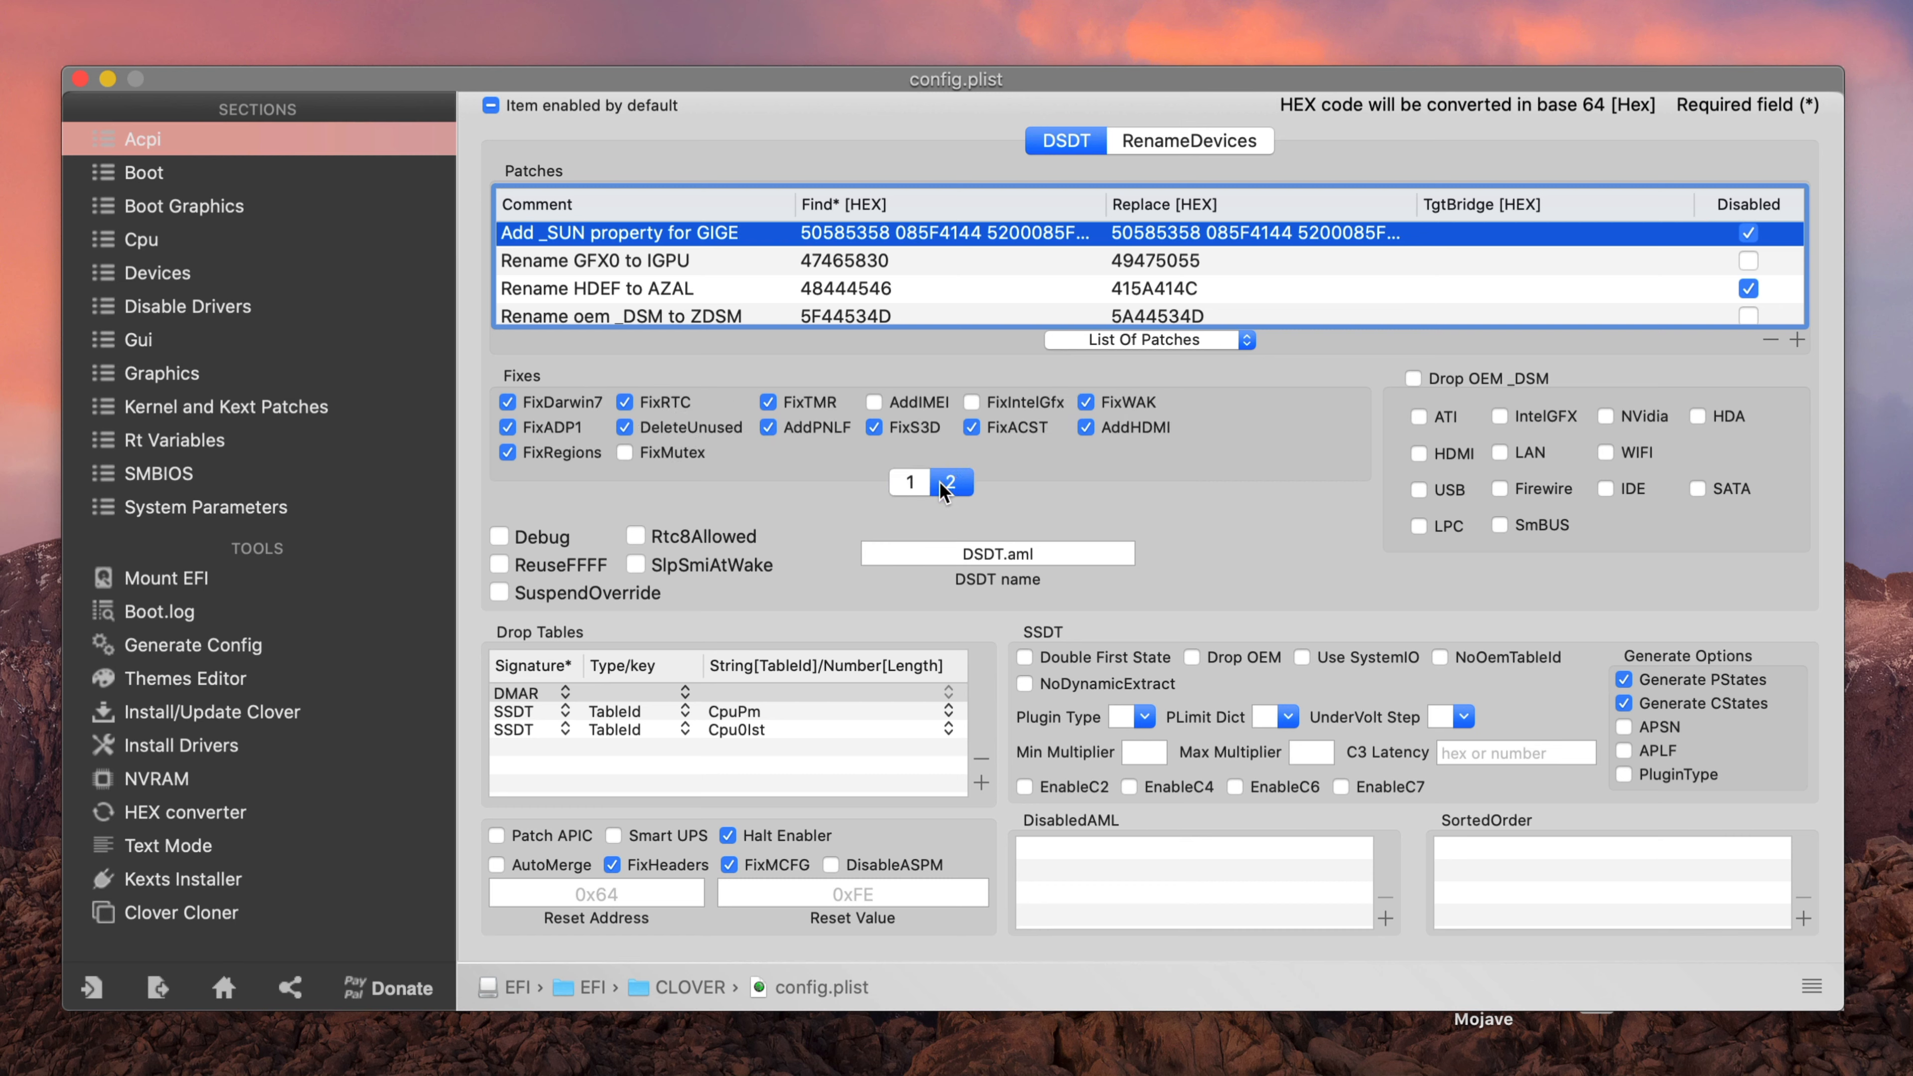
pyautogui.click(920, 484)
pyautogui.click(943, 455)
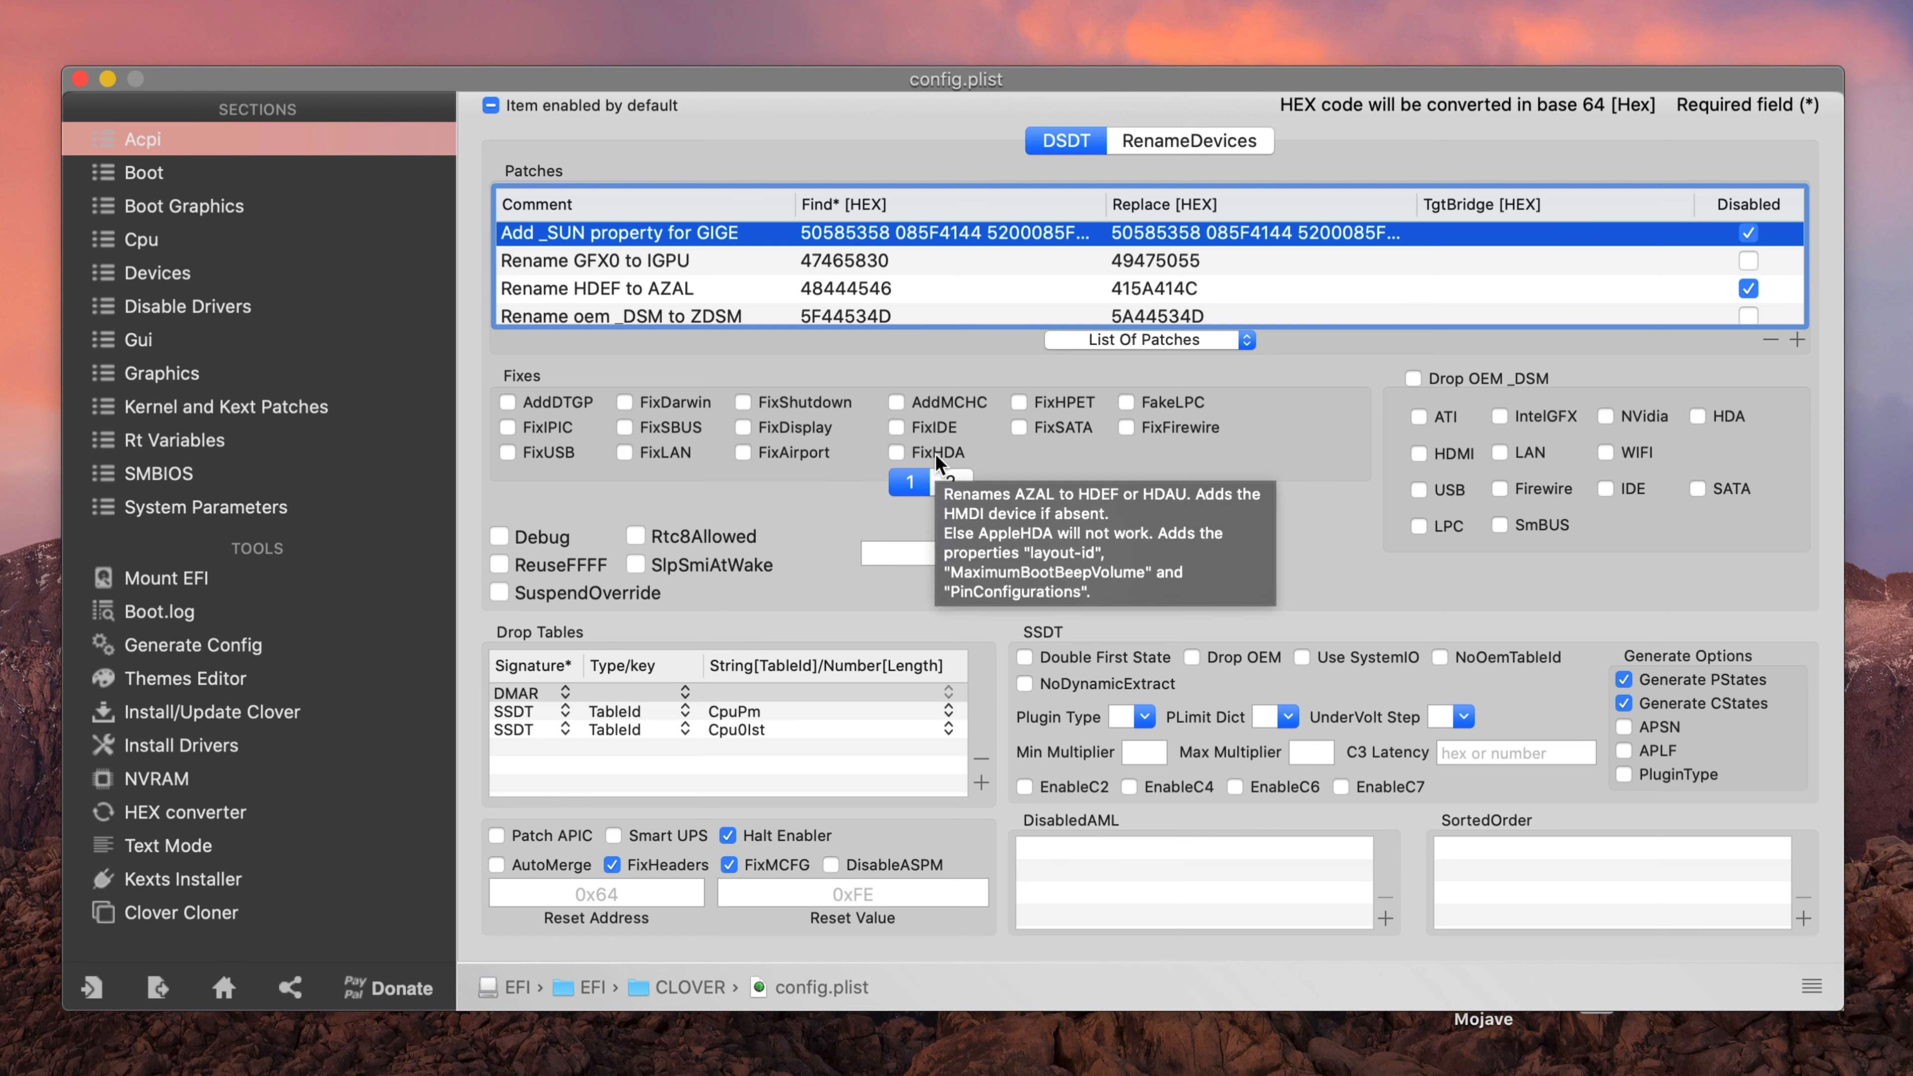
# Step: Disable FixDarwin7, FixADP1, FixRegions, FixRTC, DeleteUnused, FixTMR, AddPNLF, FixS3D, FixACST, FixWAK and AddHDMI on the second page of DSDT fixes
pyautogui.click(950, 482)
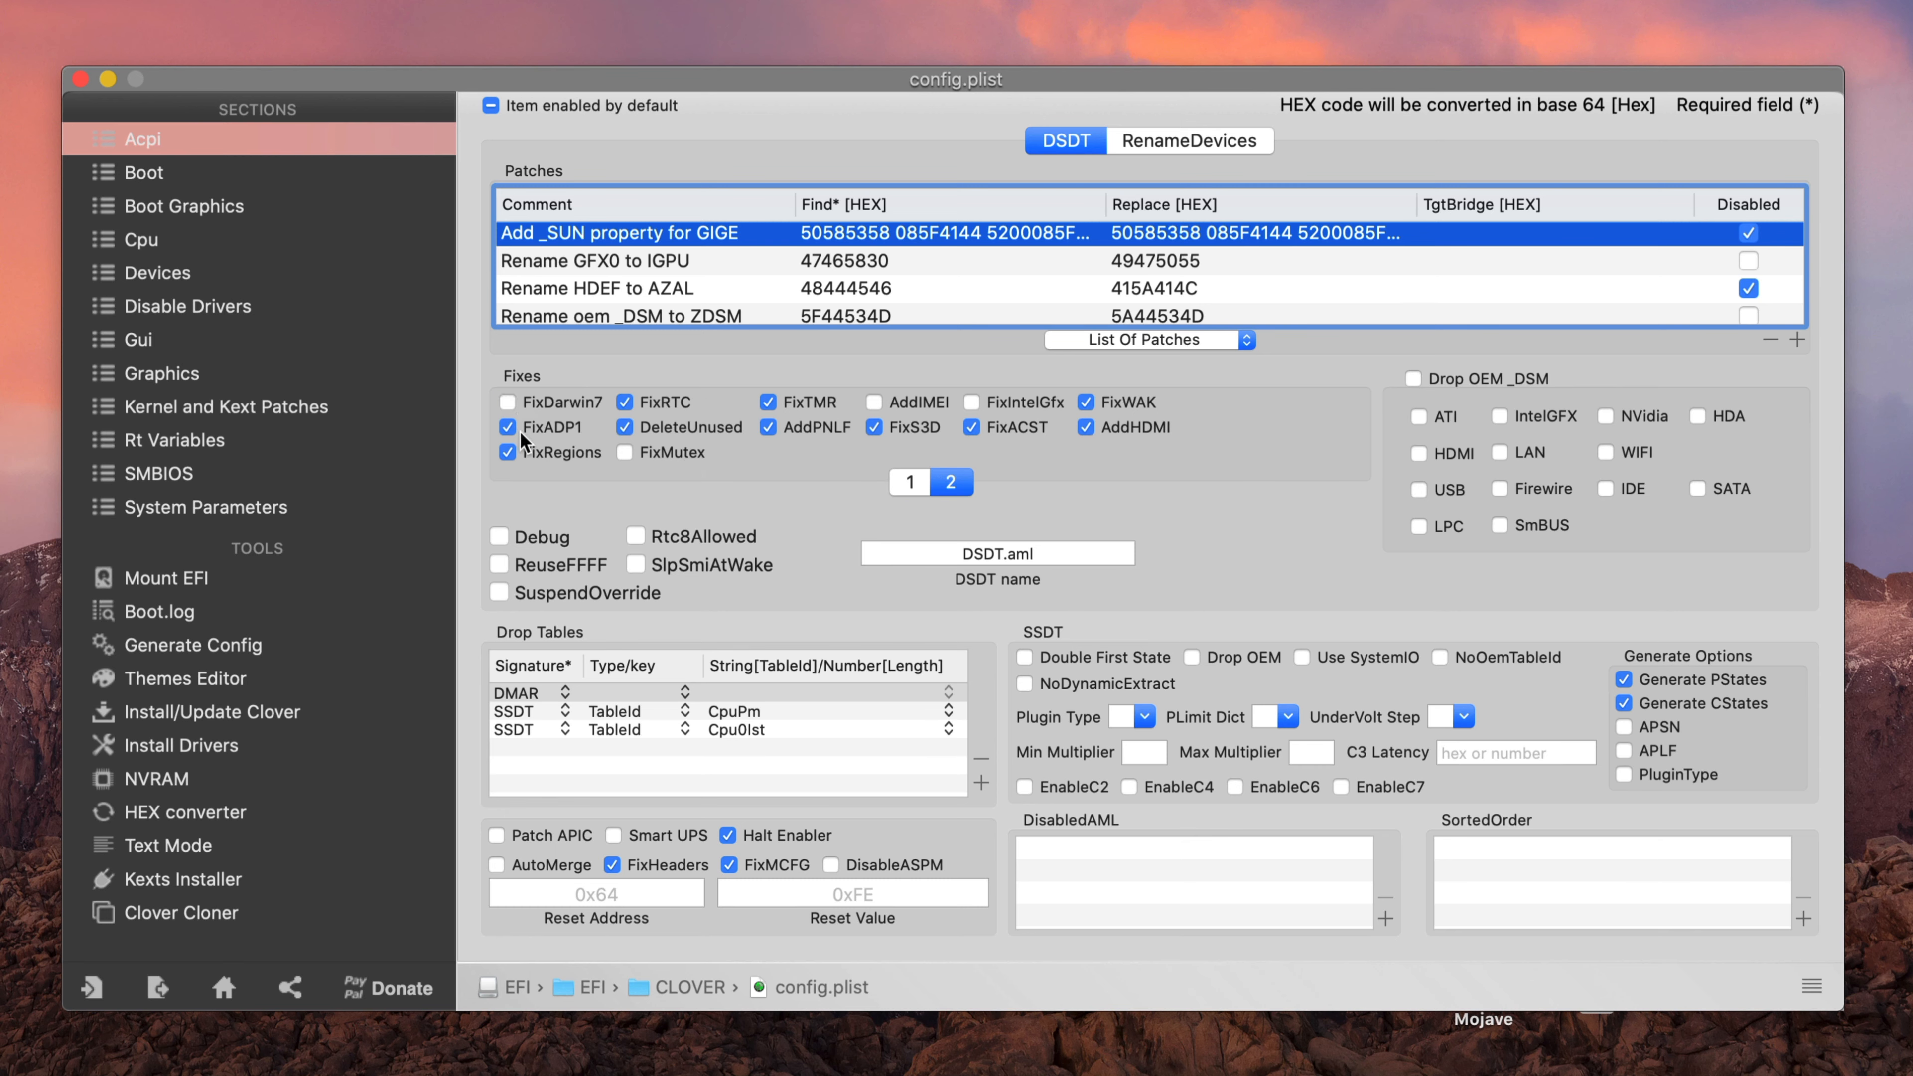
pyautogui.click(531, 452)
pyautogui.click(532, 453)
pyautogui.click(662, 428)
pyautogui.click(662, 403)
pyautogui.click(813, 403)
pyautogui.click(814, 428)
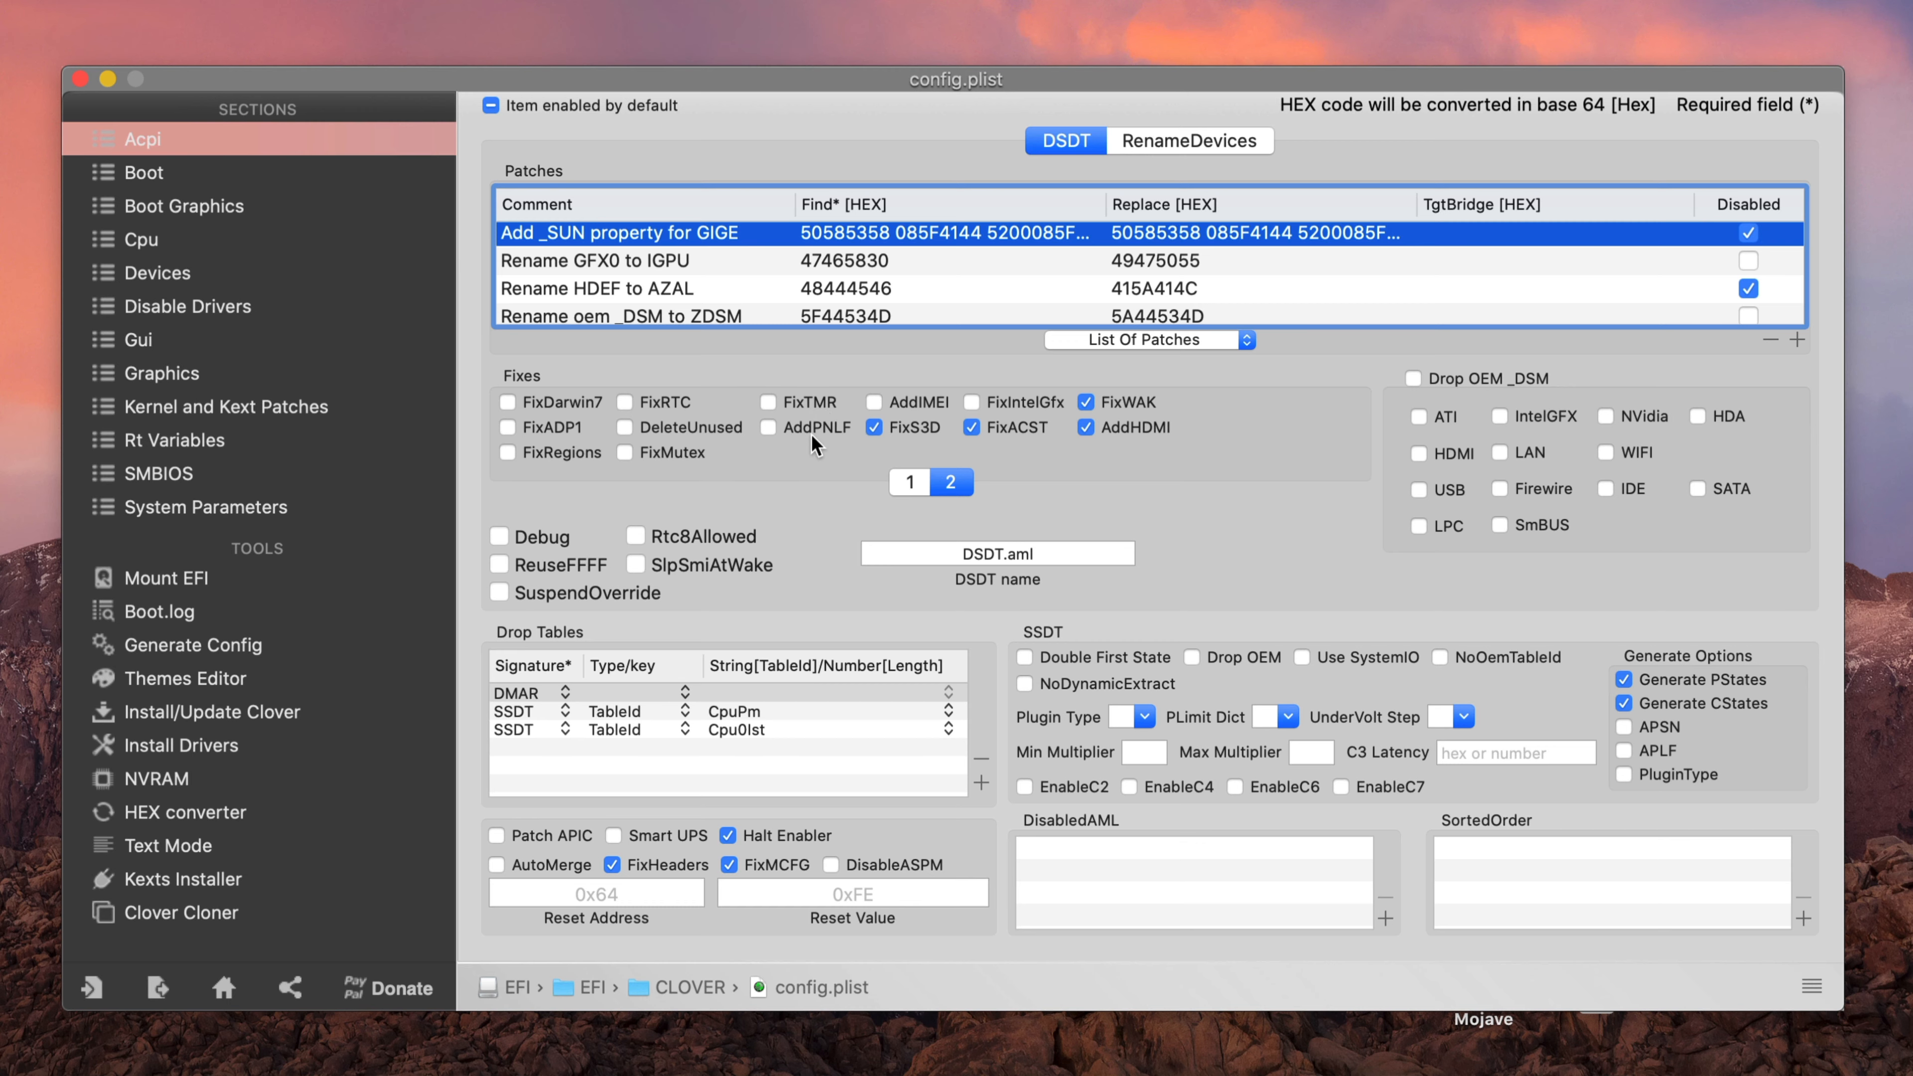
pyautogui.click(911, 433)
pyautogui.click(1009, 427)
pyautogui.click(1152, 402)
pyautogui.click(1141, 428)
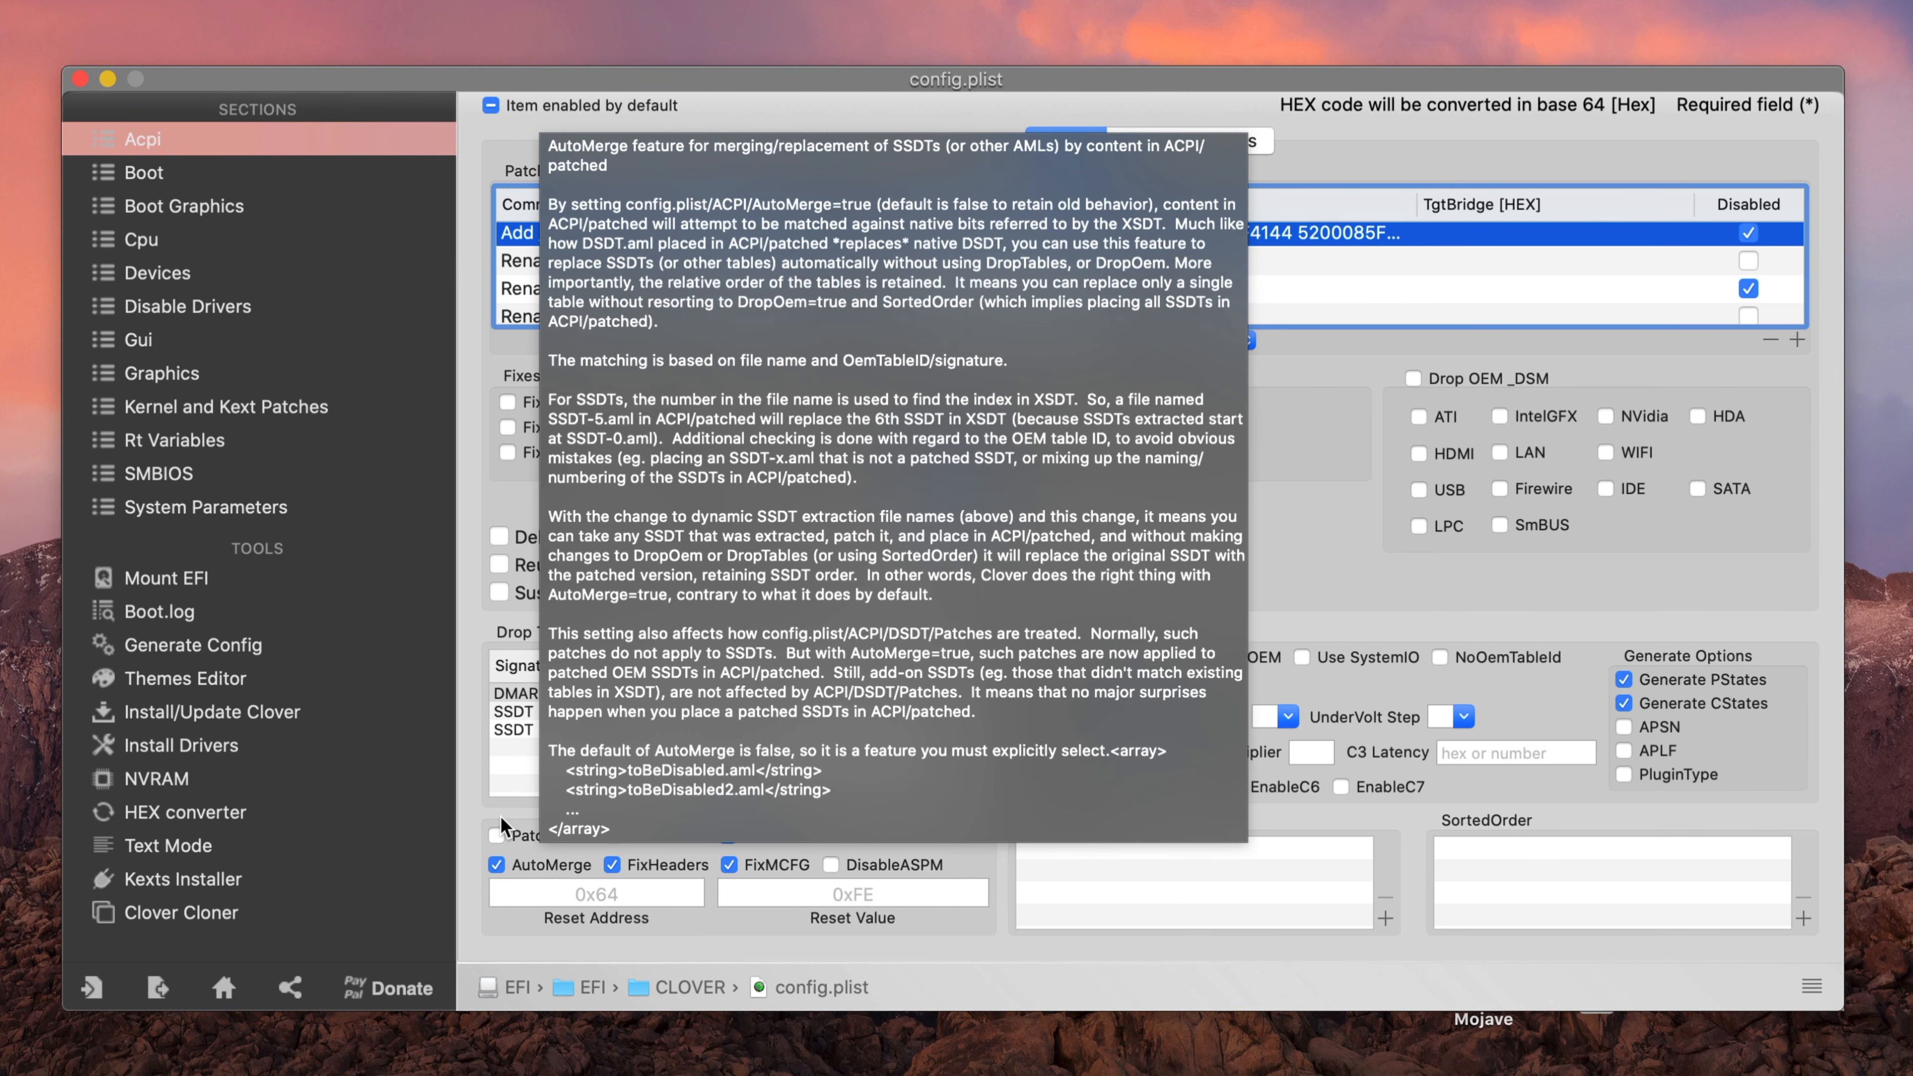
# Step: Enable AutoMerge and Patch APIC, and turn on APSN, APLF and PluginType in the SSDT generate options
pyautogui.click(501, 836)
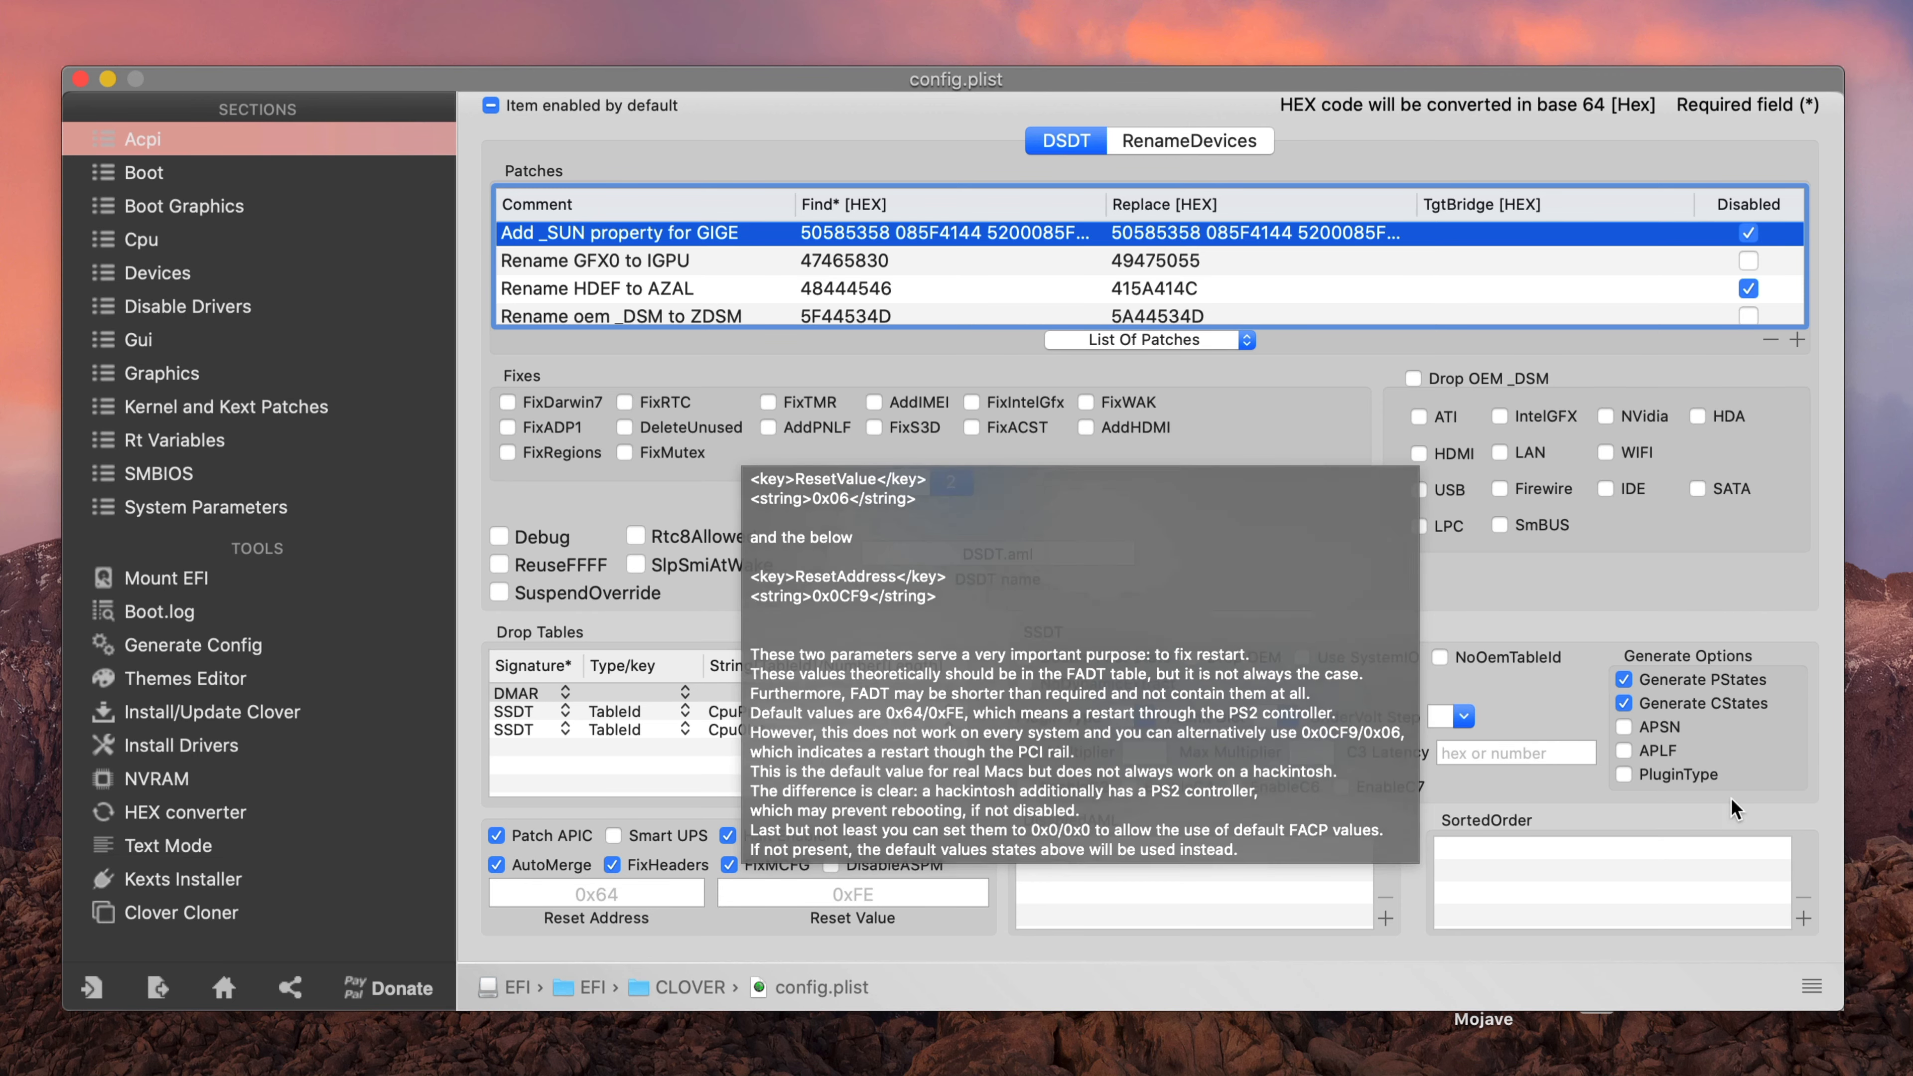
pyautogui.click(1639, 731)
pyautogui.click(1625, 751)
pyautogui.click(1624, 775)
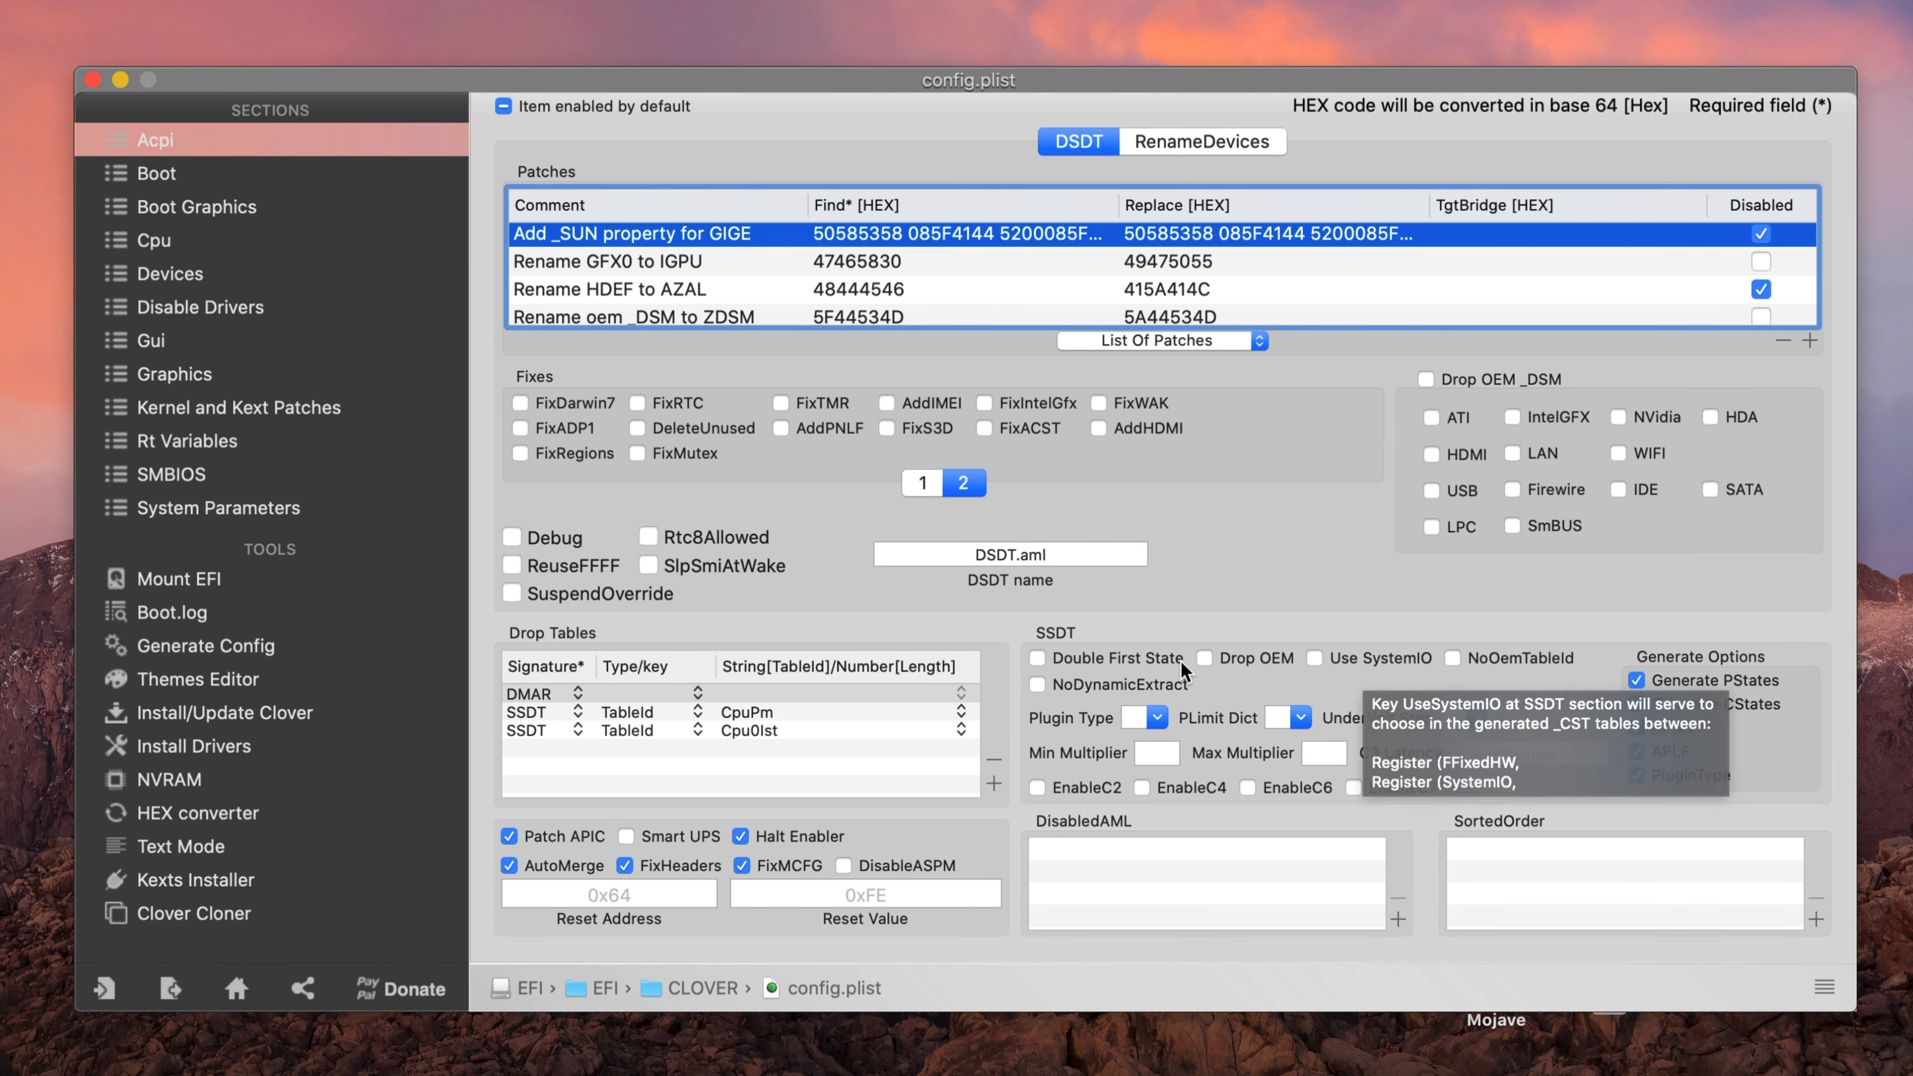
# Step: Enable EnableC2, EnableC4, EnableC6, EnableC7 and Double First State in the SSDT settings
pyautogui.click(1099, 791)
pyautogui.click(1141, 788)
pyautogui.click(1284, 791)
pyautogui.click(1371, 791)
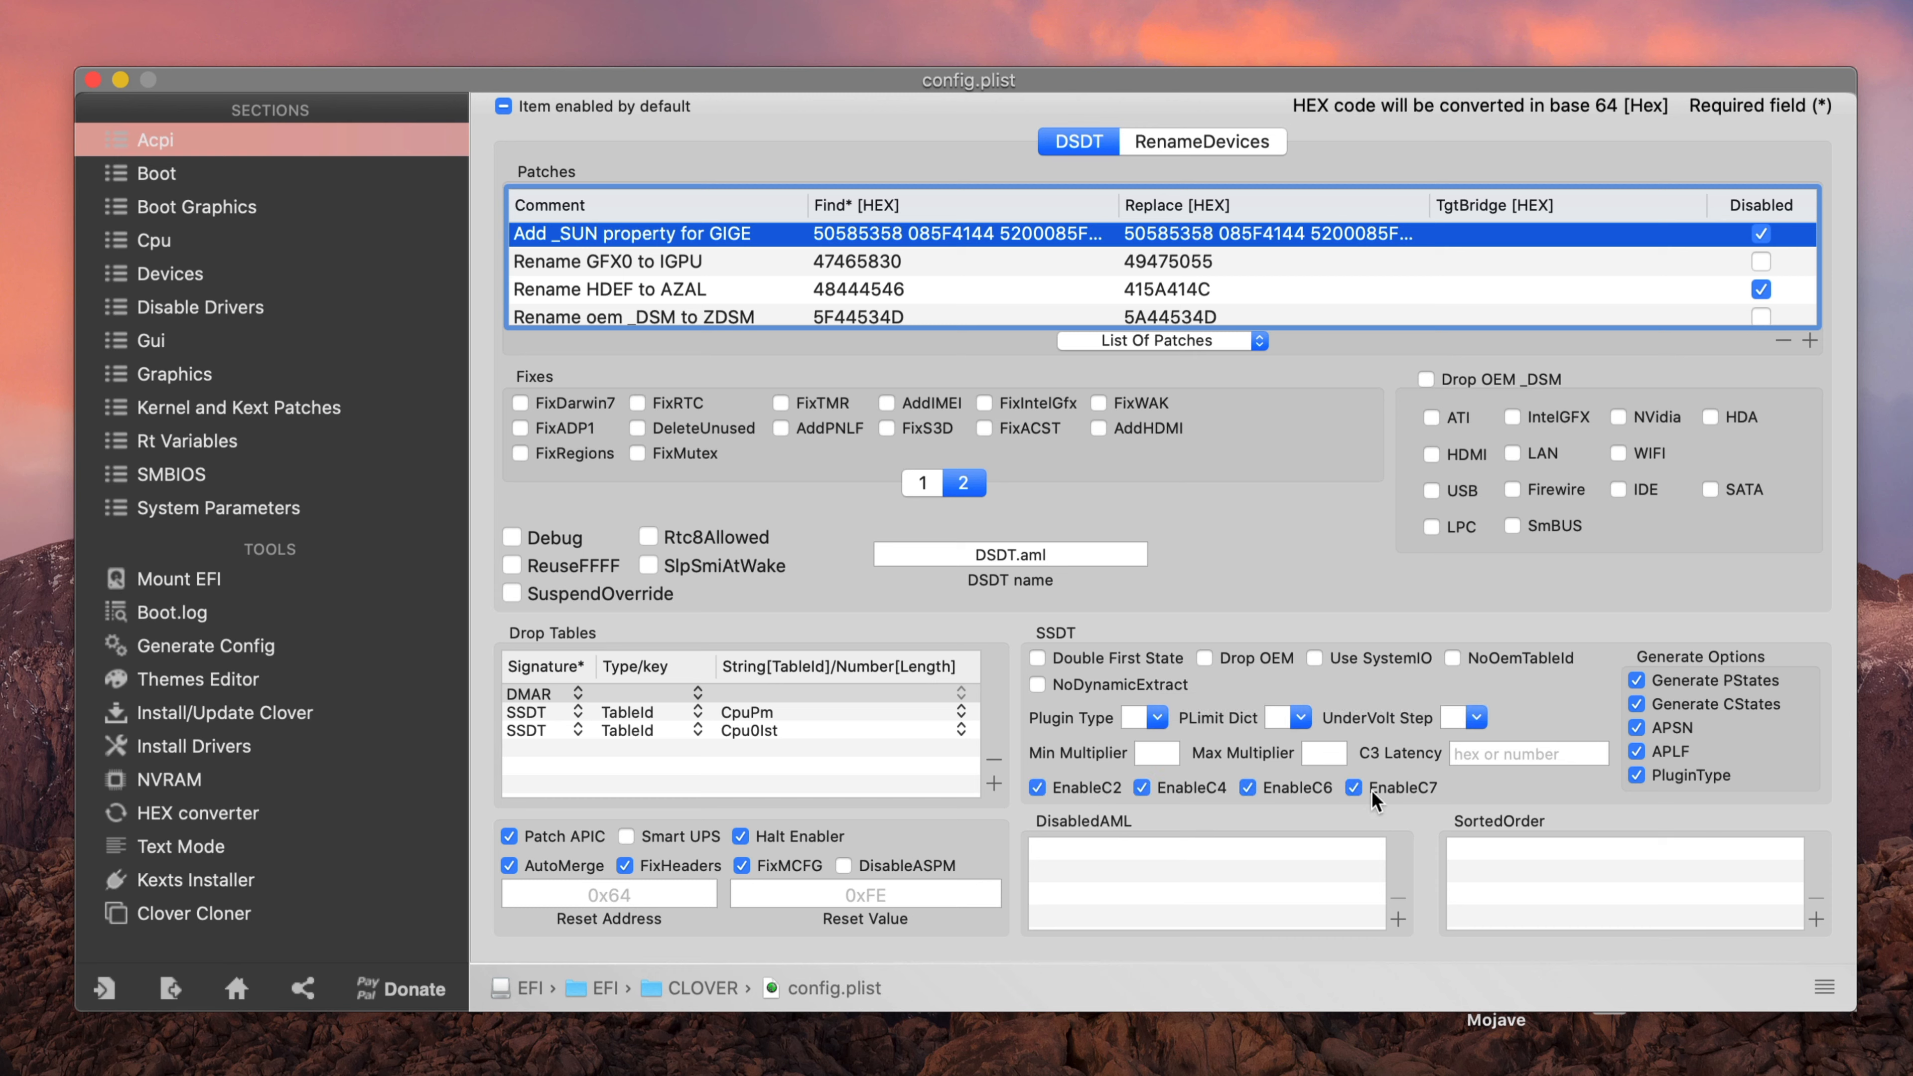
pyautogui.click(1122, 656)
# Step: Enable SuspendOverride and SlpSmiAtWake for the DSDT, and return to the first page of fixes
pyautogui.click(541, 598)
pyautogui.click(673, 567)
pyautogui.moveTo(591, 599)
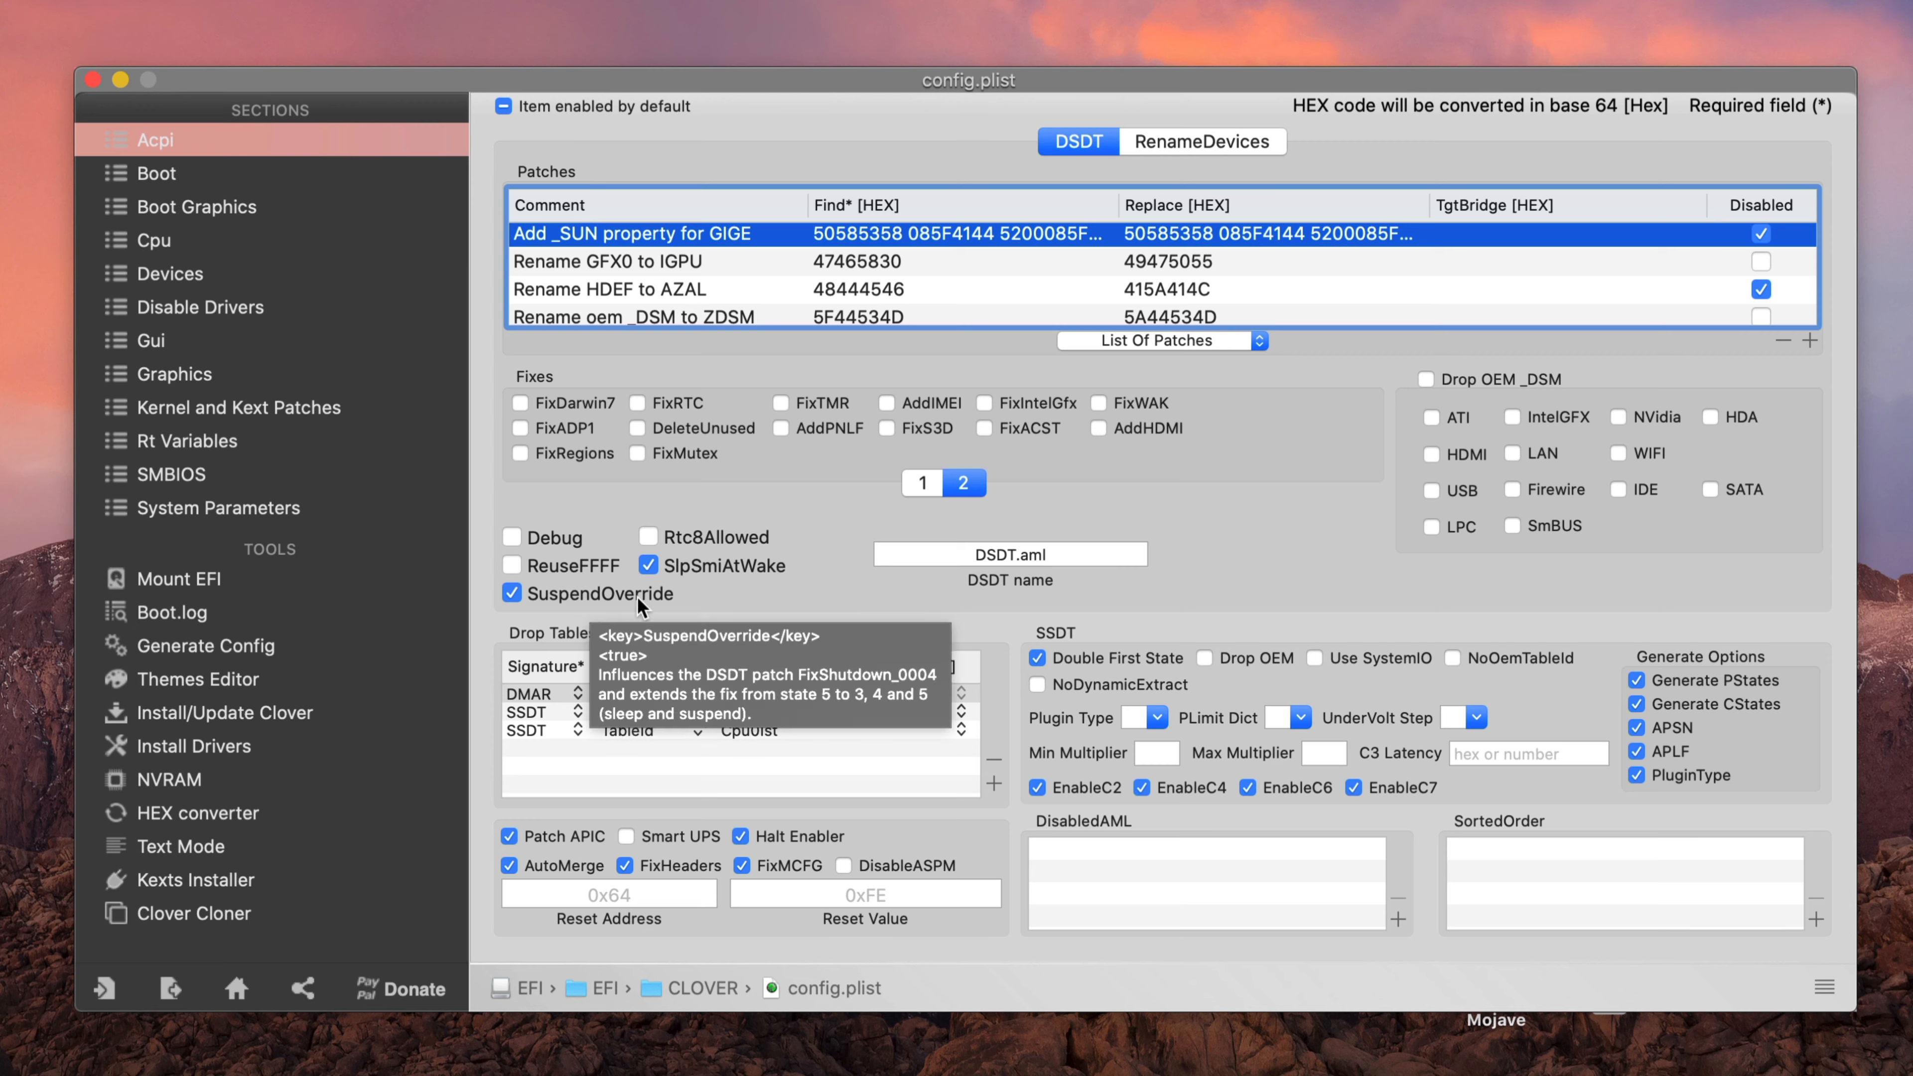
pyautogui.click(921, 483)
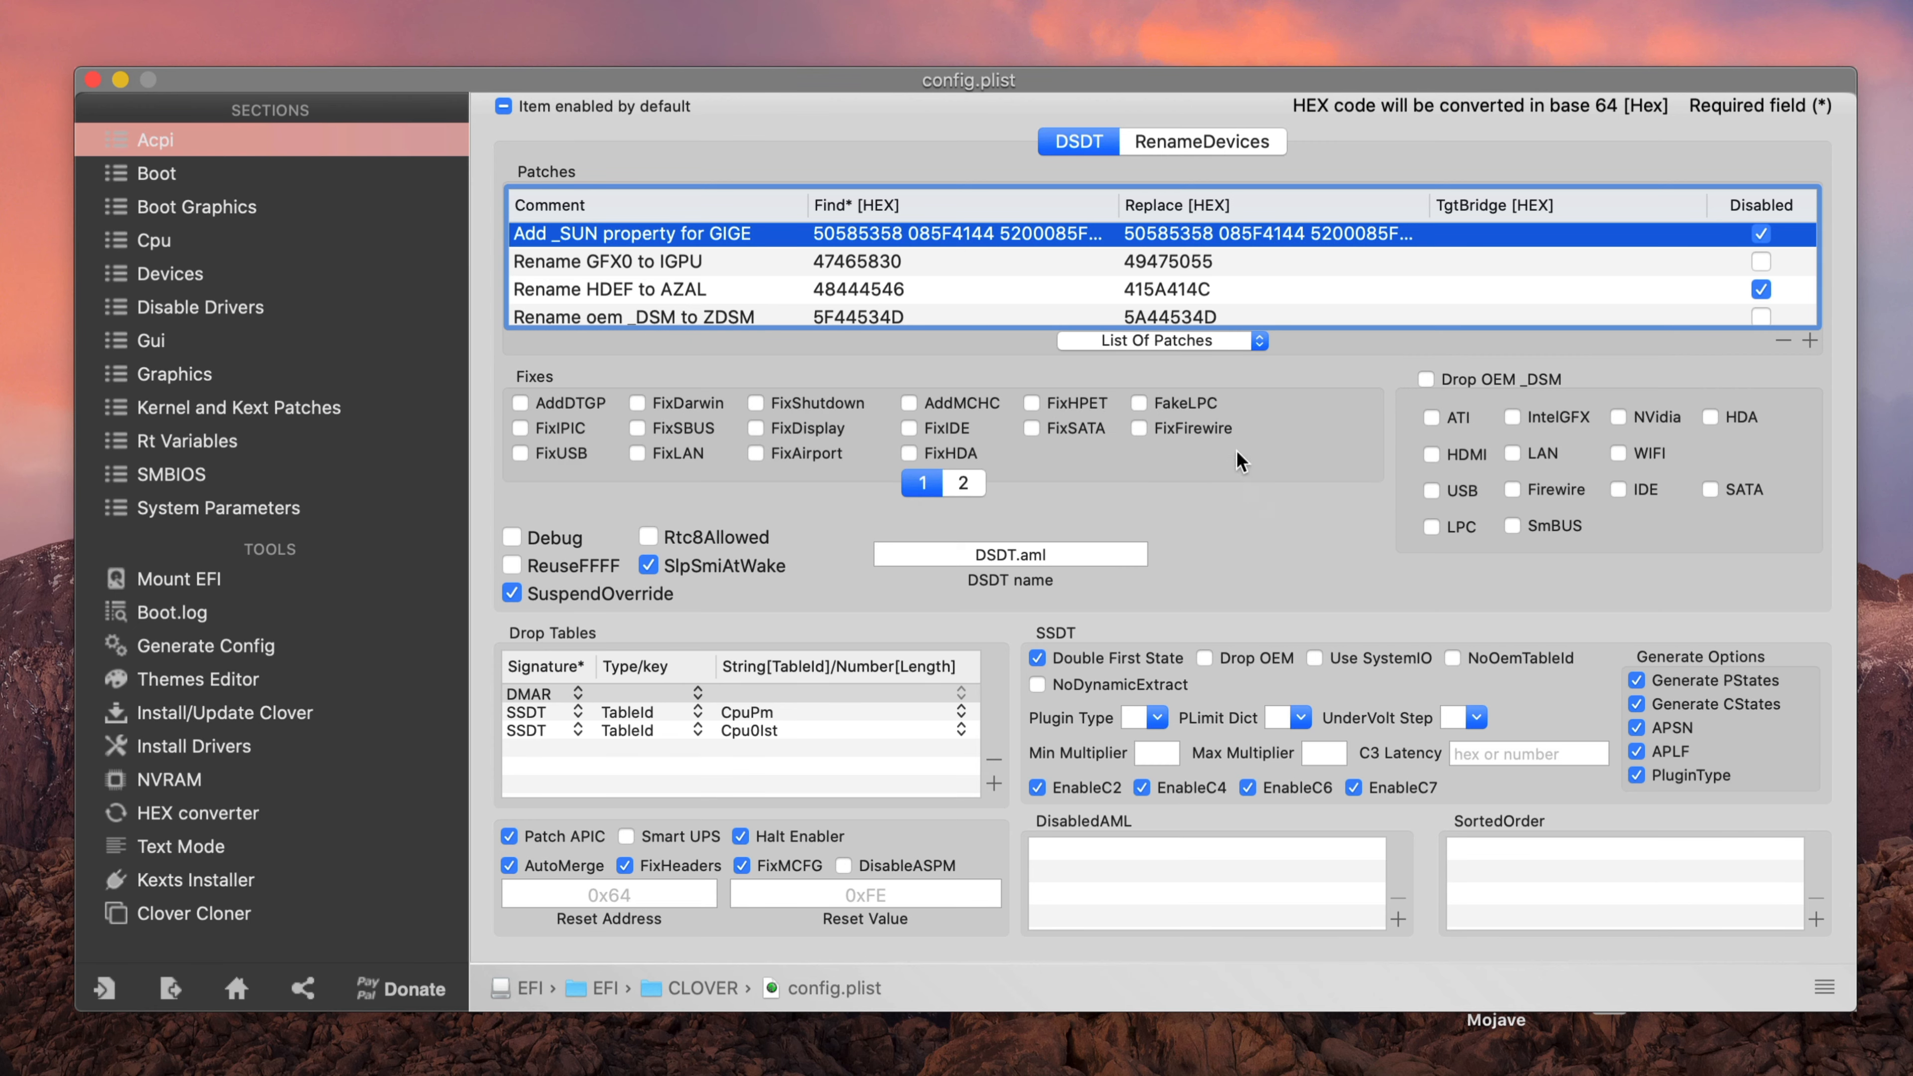
# Step: Add the "change PEGP to GFX0" patch to the DSDT patches and place it directly above "Rename GFX0 to IGPU"
pyautogui.scroll(-2, 1156, 311)
pyautogui.scroll(3, 1157, 310)
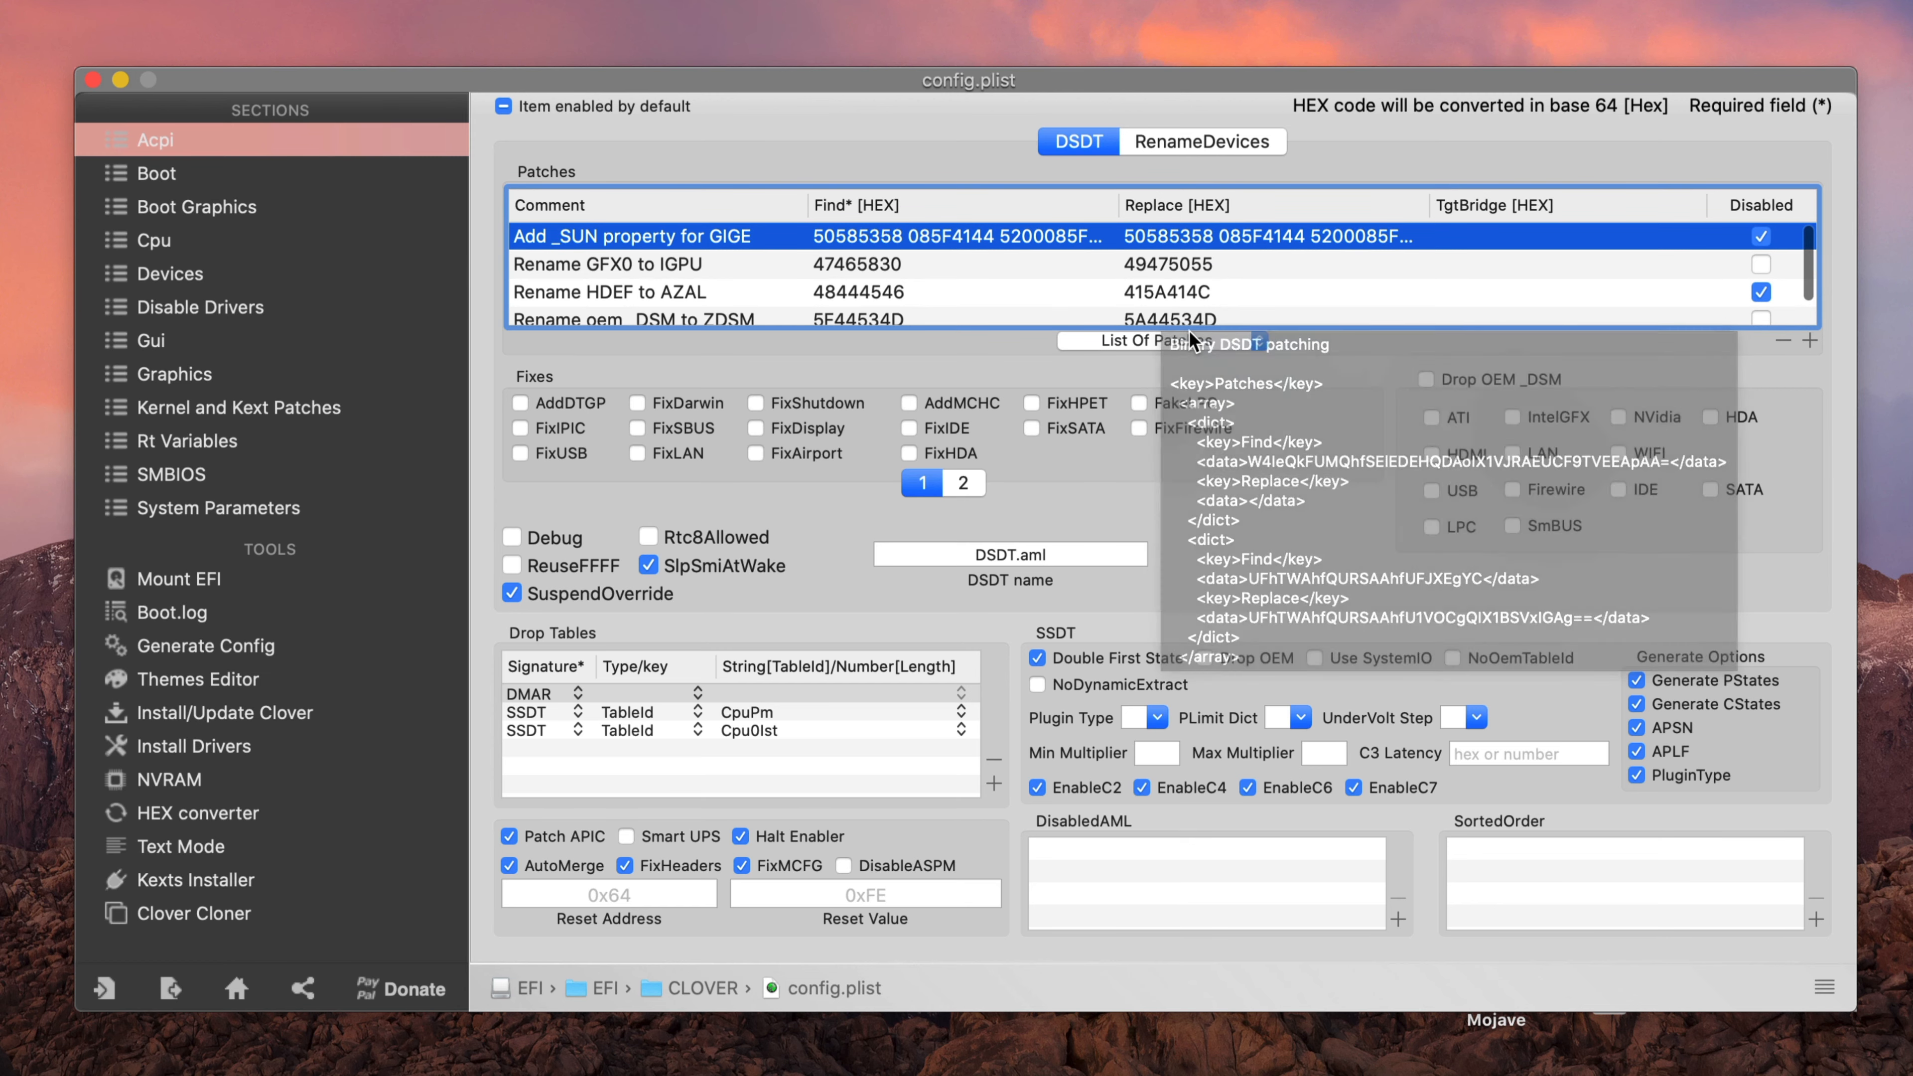
pyautogui.click(1171, 340)
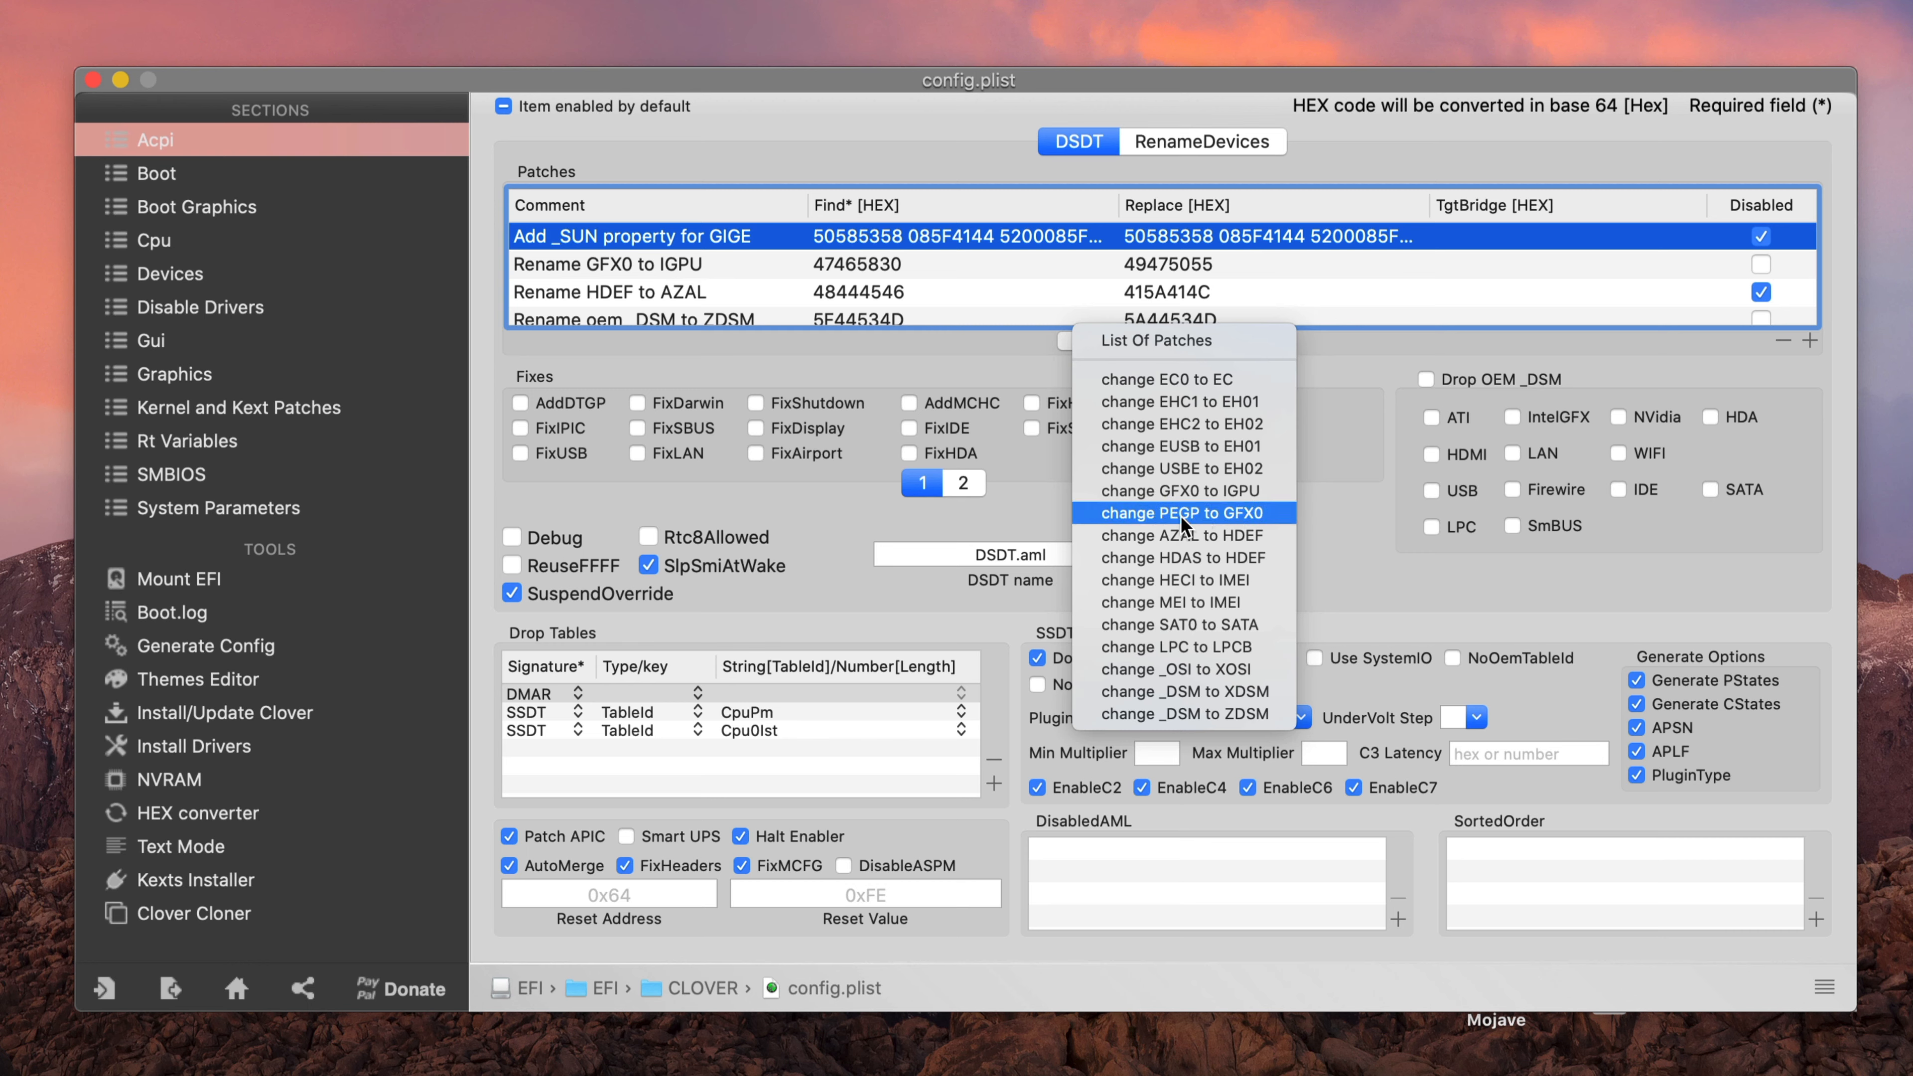
pyautogui.click(1224, 525)
pyautogui.scroll(4, 663, 301)
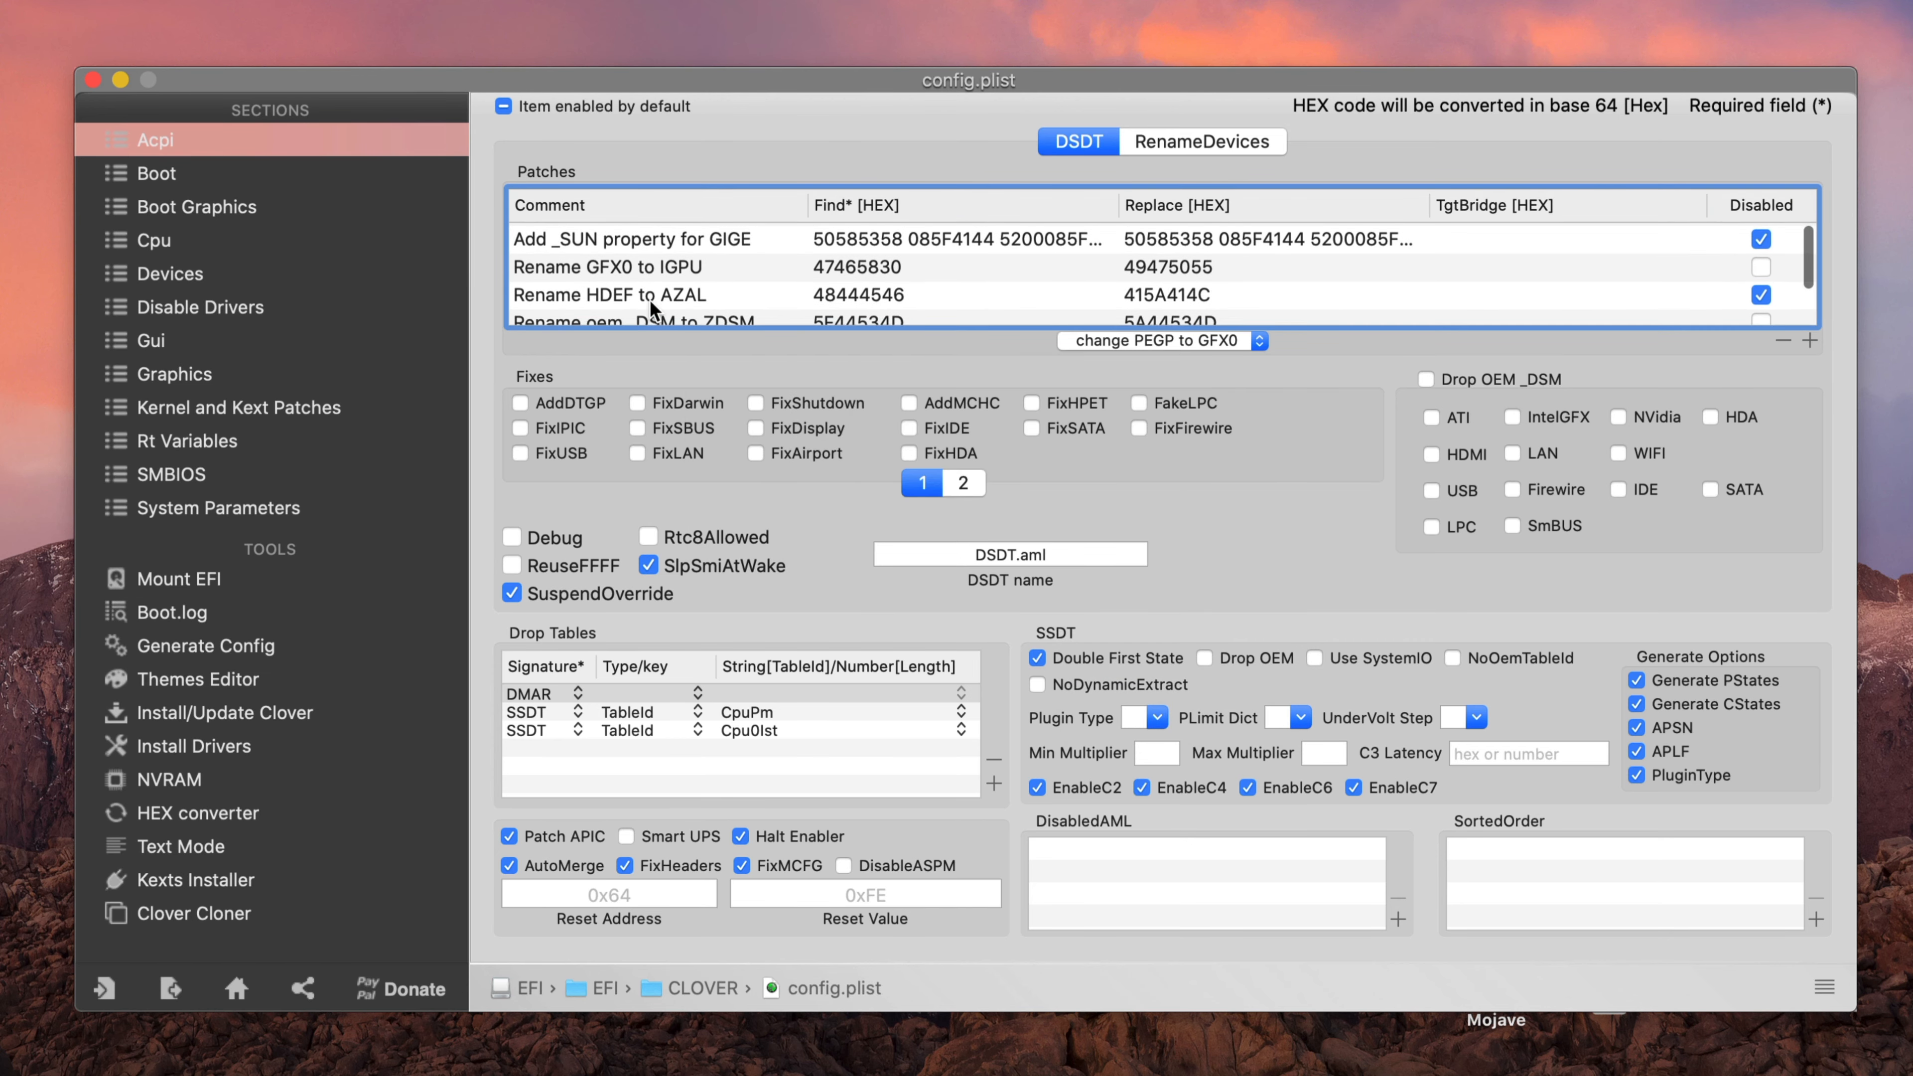
pyautogui.scroll(-3, 652, 307)
pyautogui.moveTo(653, 295); pyautogui.dragTo(705, 260)
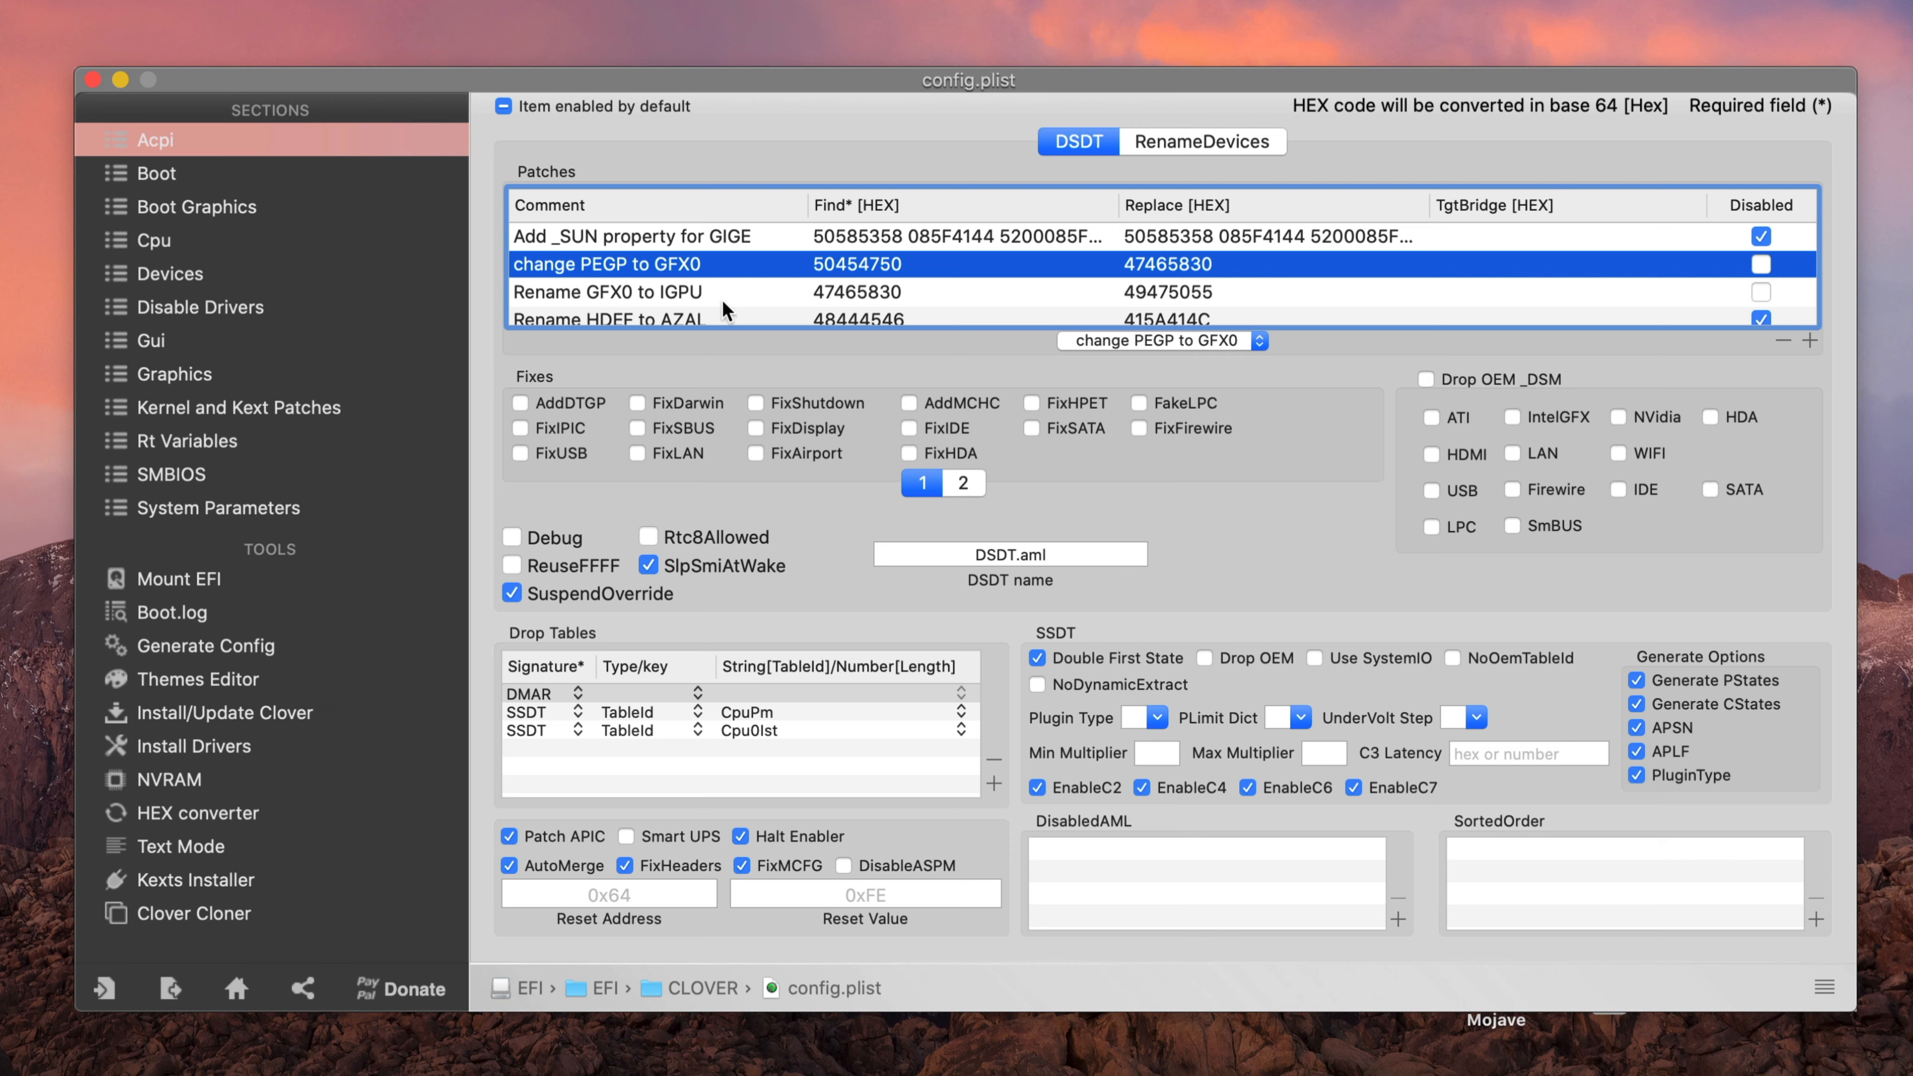
# Step: Add the "change EHC1 to EH01" and "change EHC2 to EH02" patches to the DSDT patches
pyautogui.click(1230, 348)
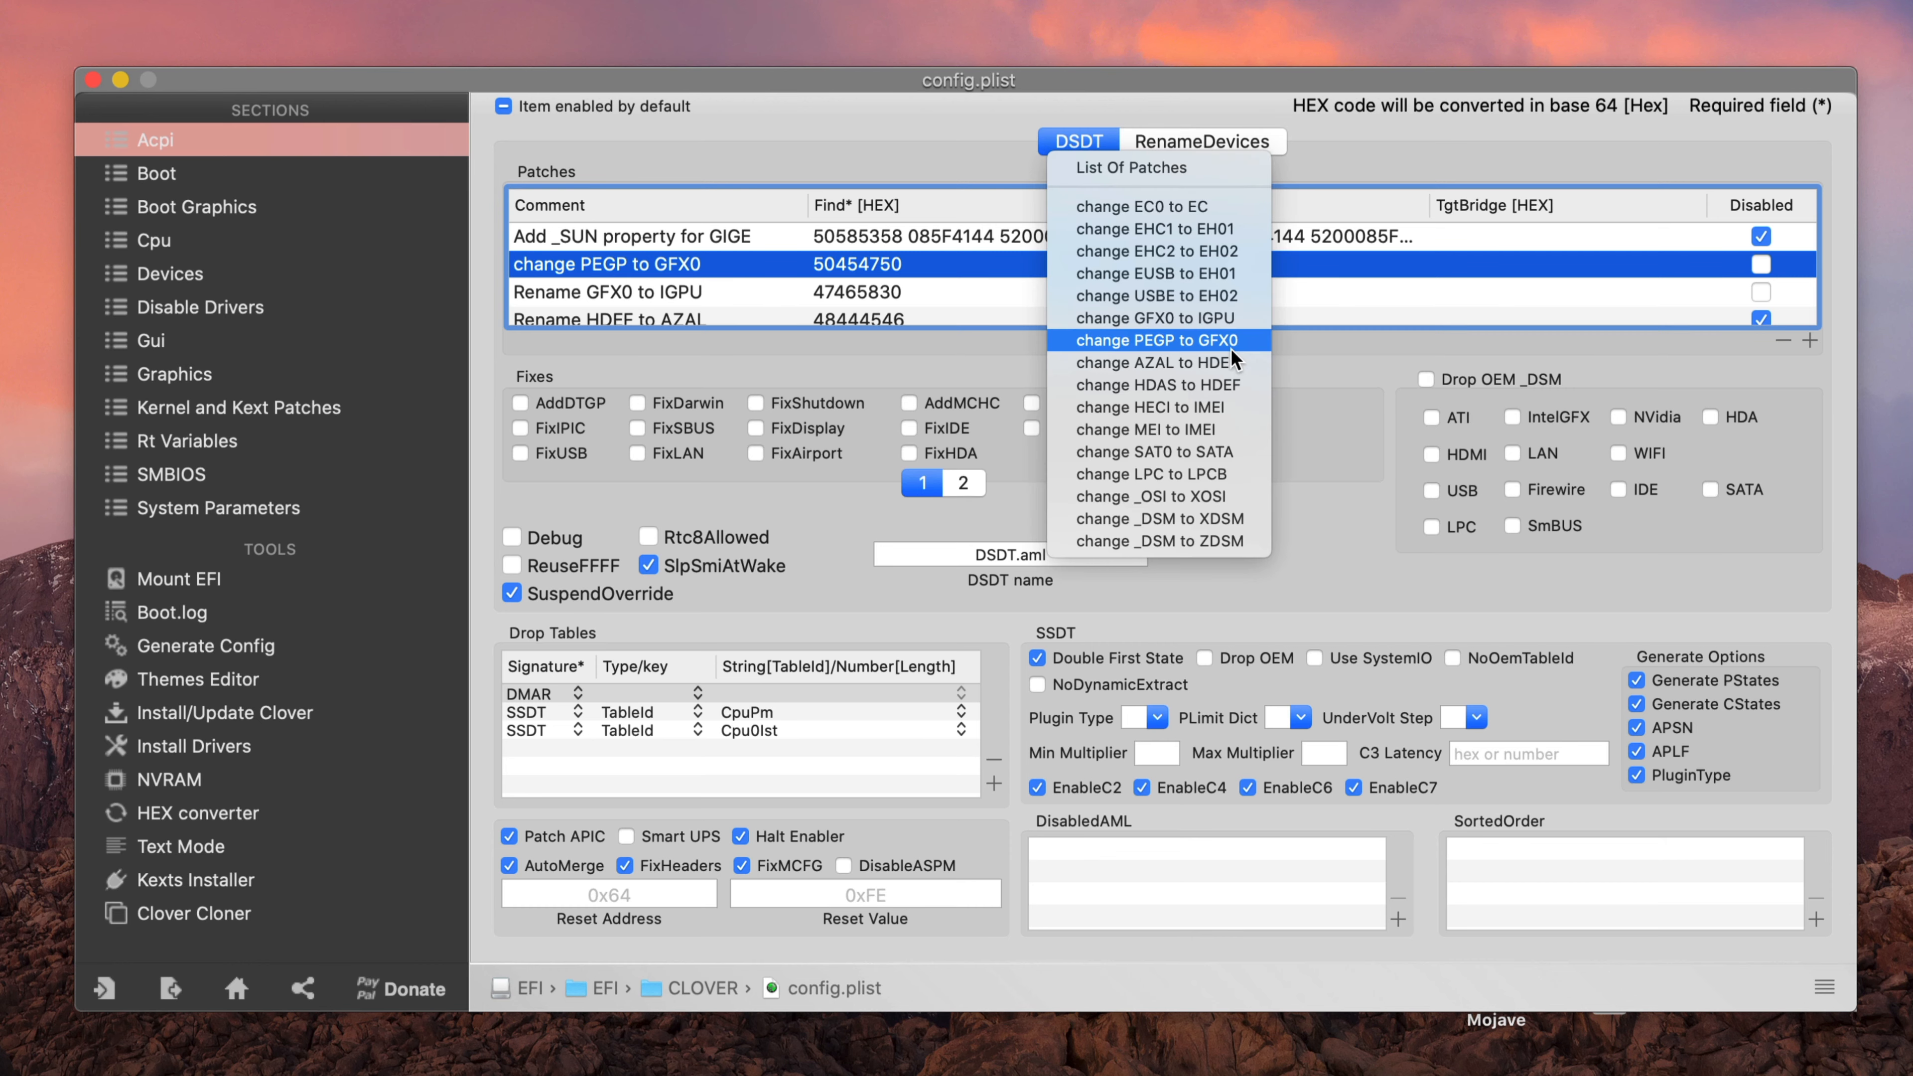
pyautogui.click(932, 267)
pyautogui.scroll(-10, 929, 268)
pyautogui.scroll(10, 929, 268)
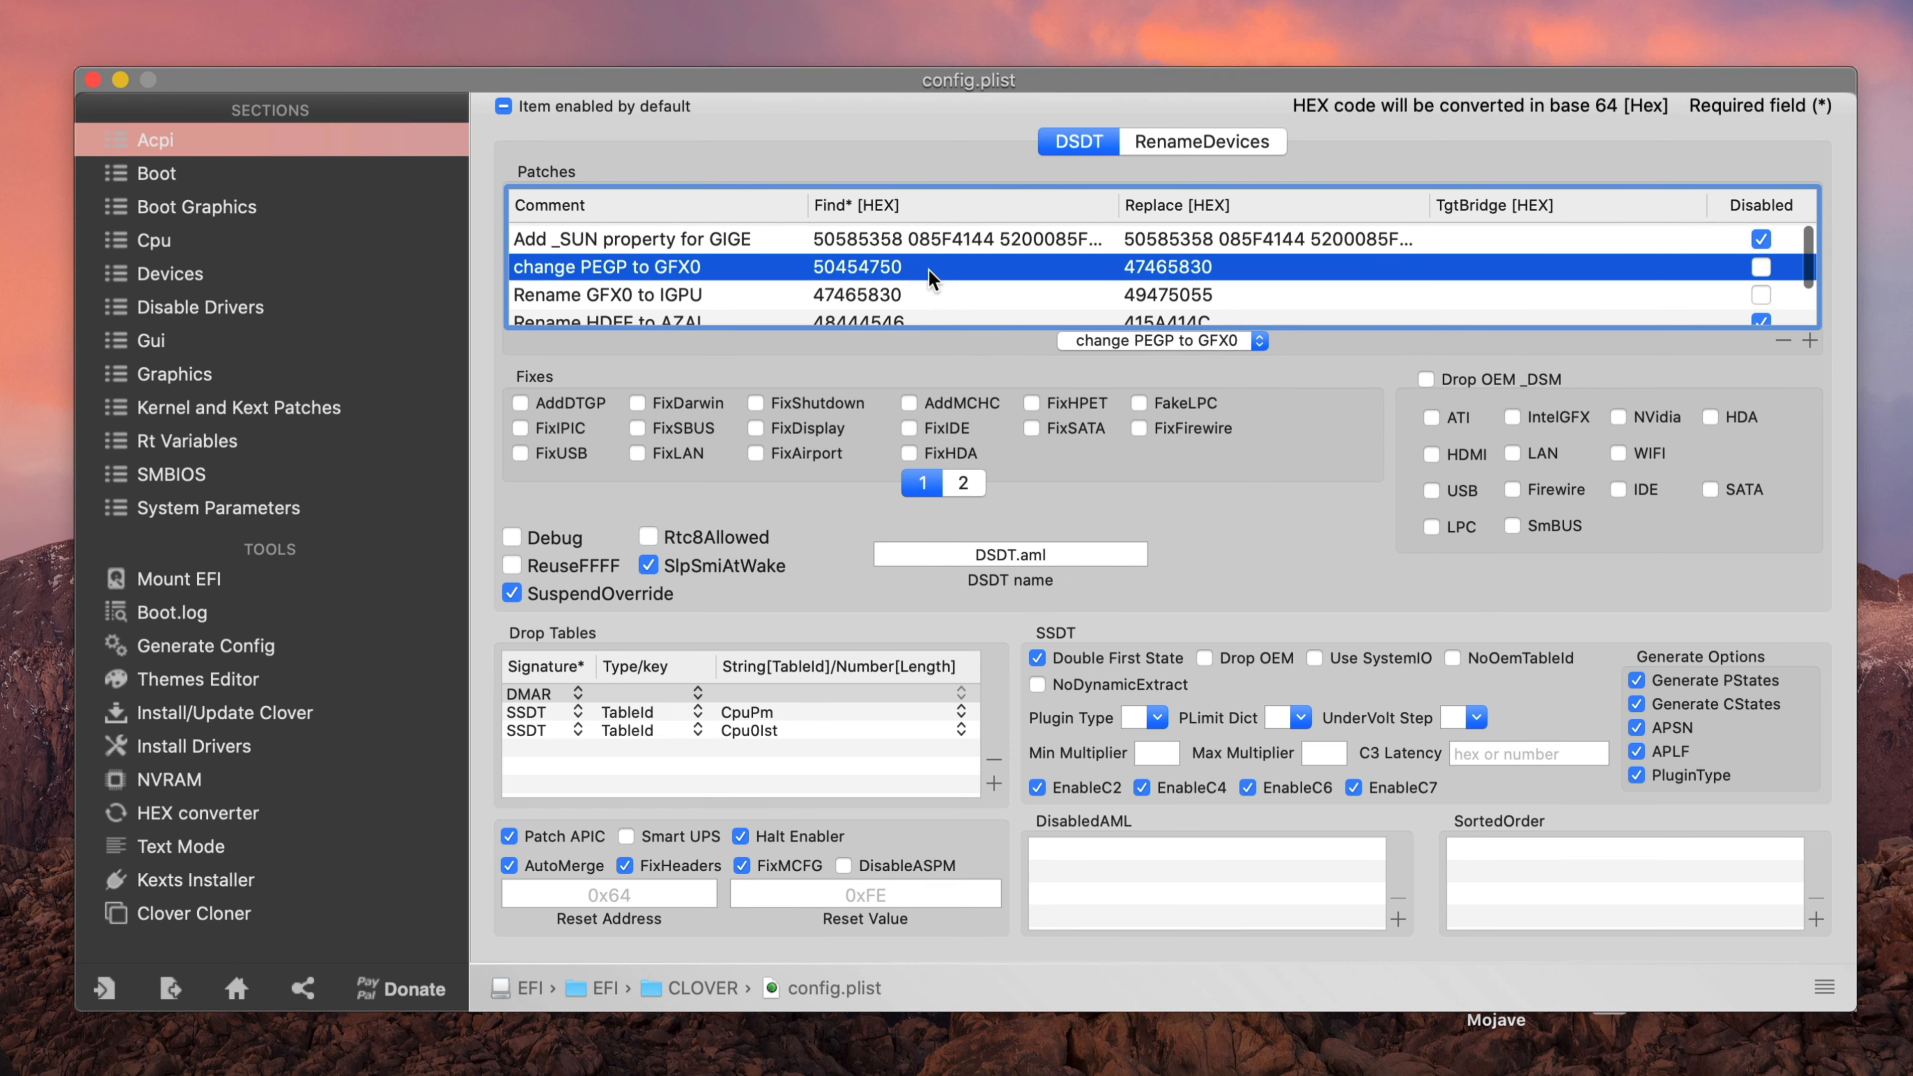
pyautogui.click(1145, 338)
pyautogui.click(1203, 229)
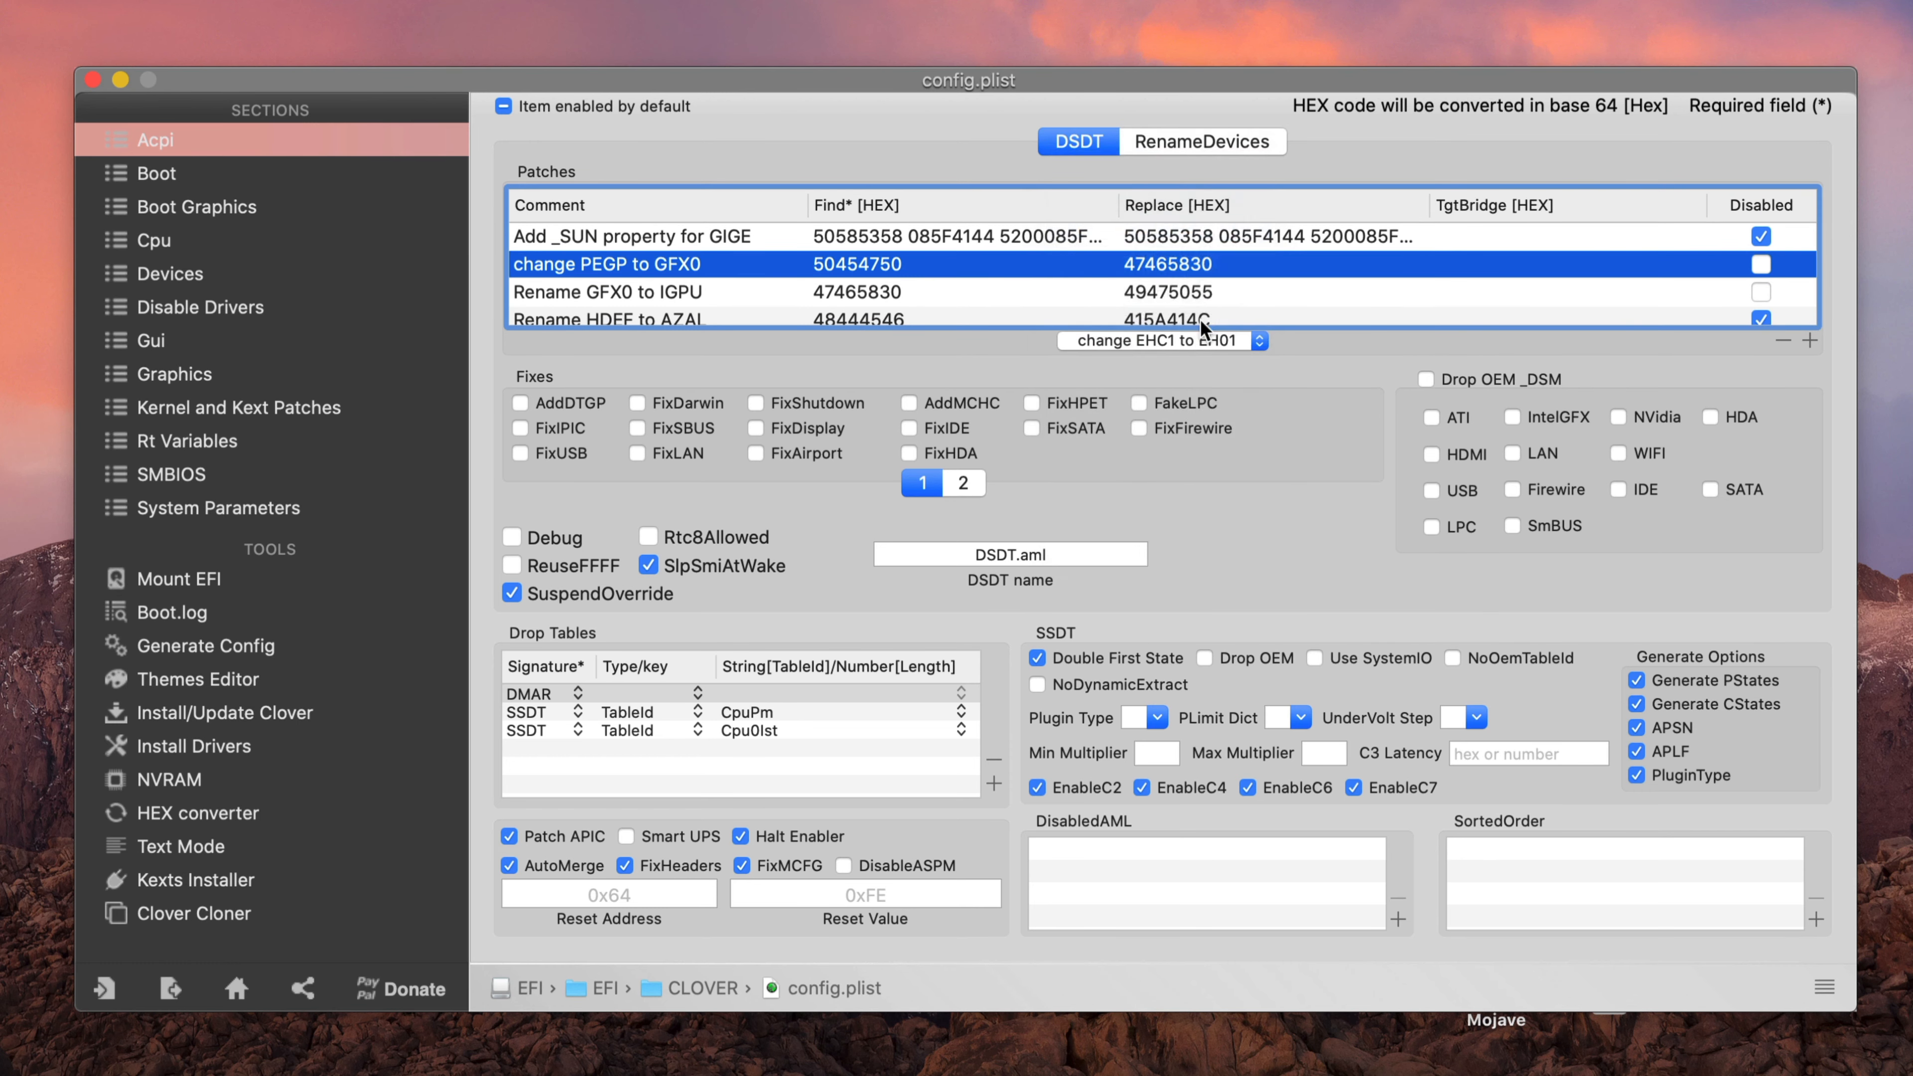
pyautogui.click(1197, 340)
pyautogui.click(1194, 362)
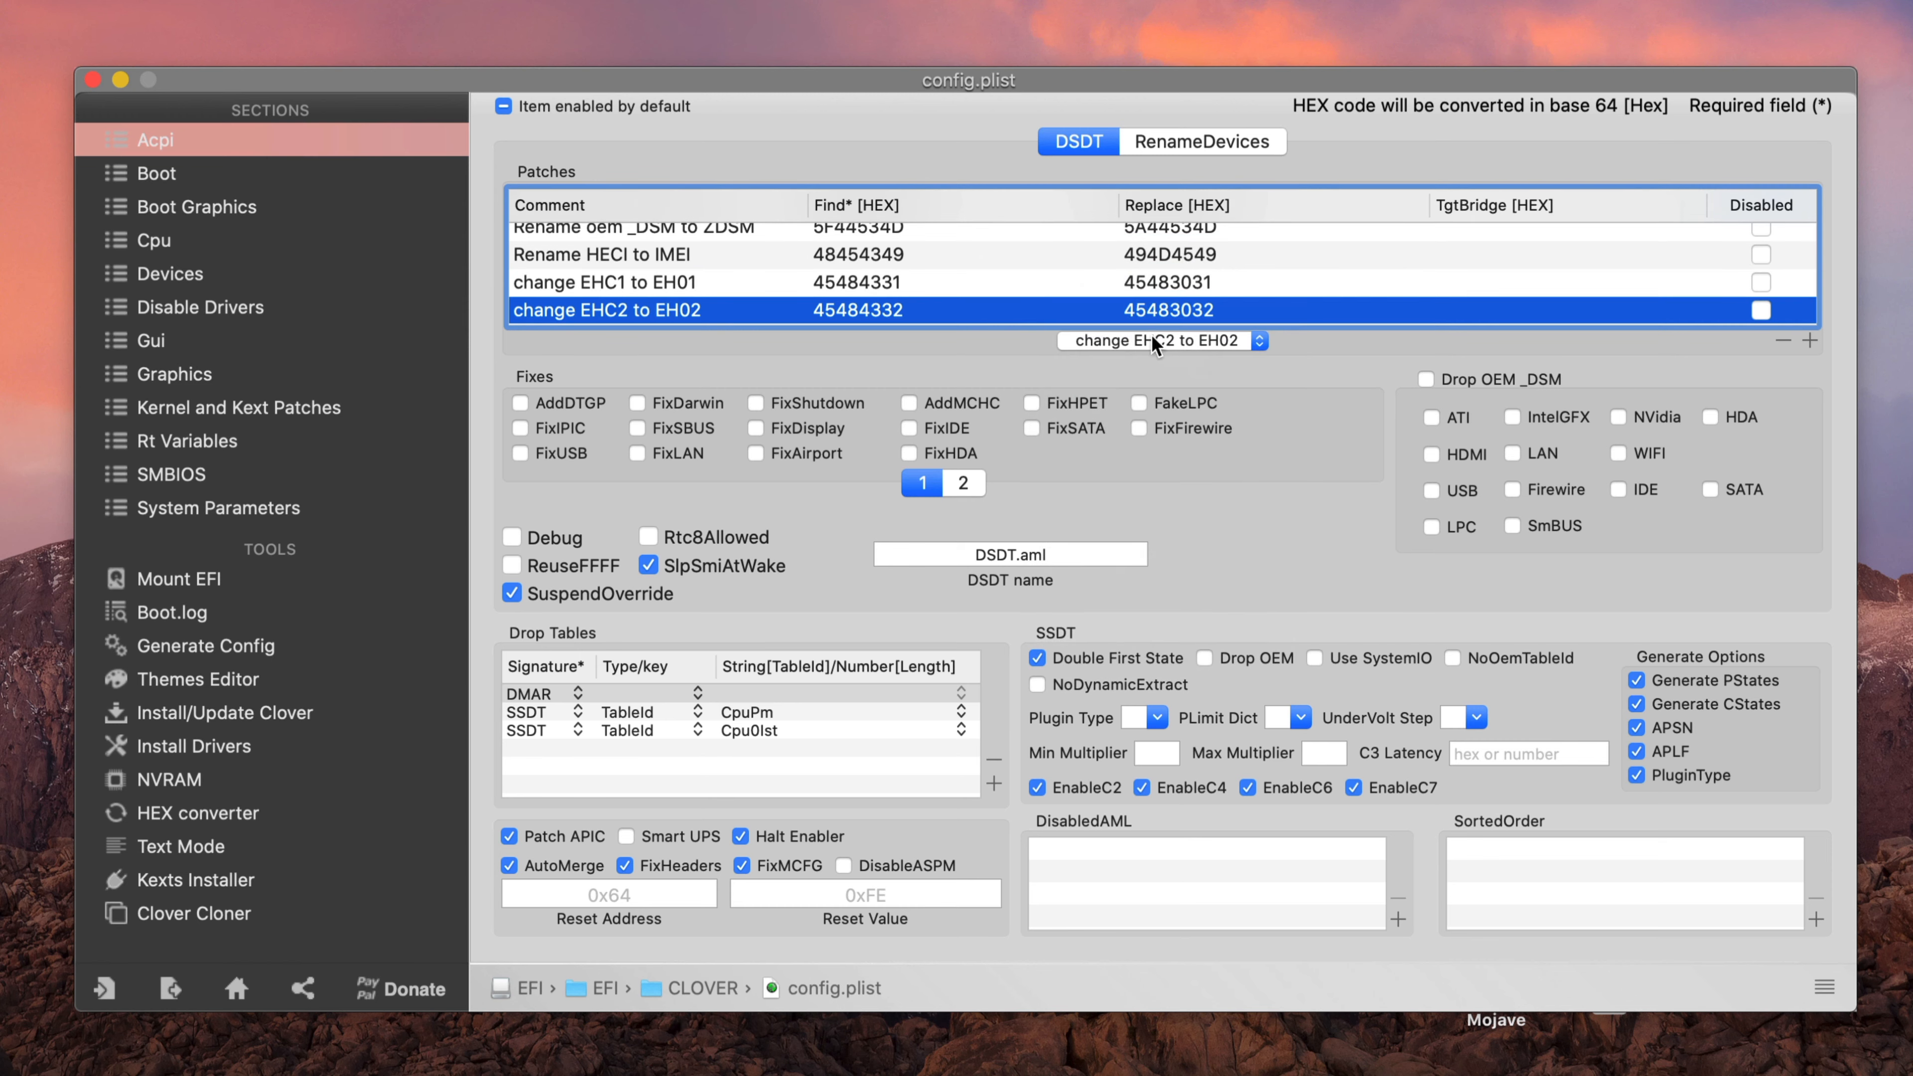
pyautogui.click(1167, 339)
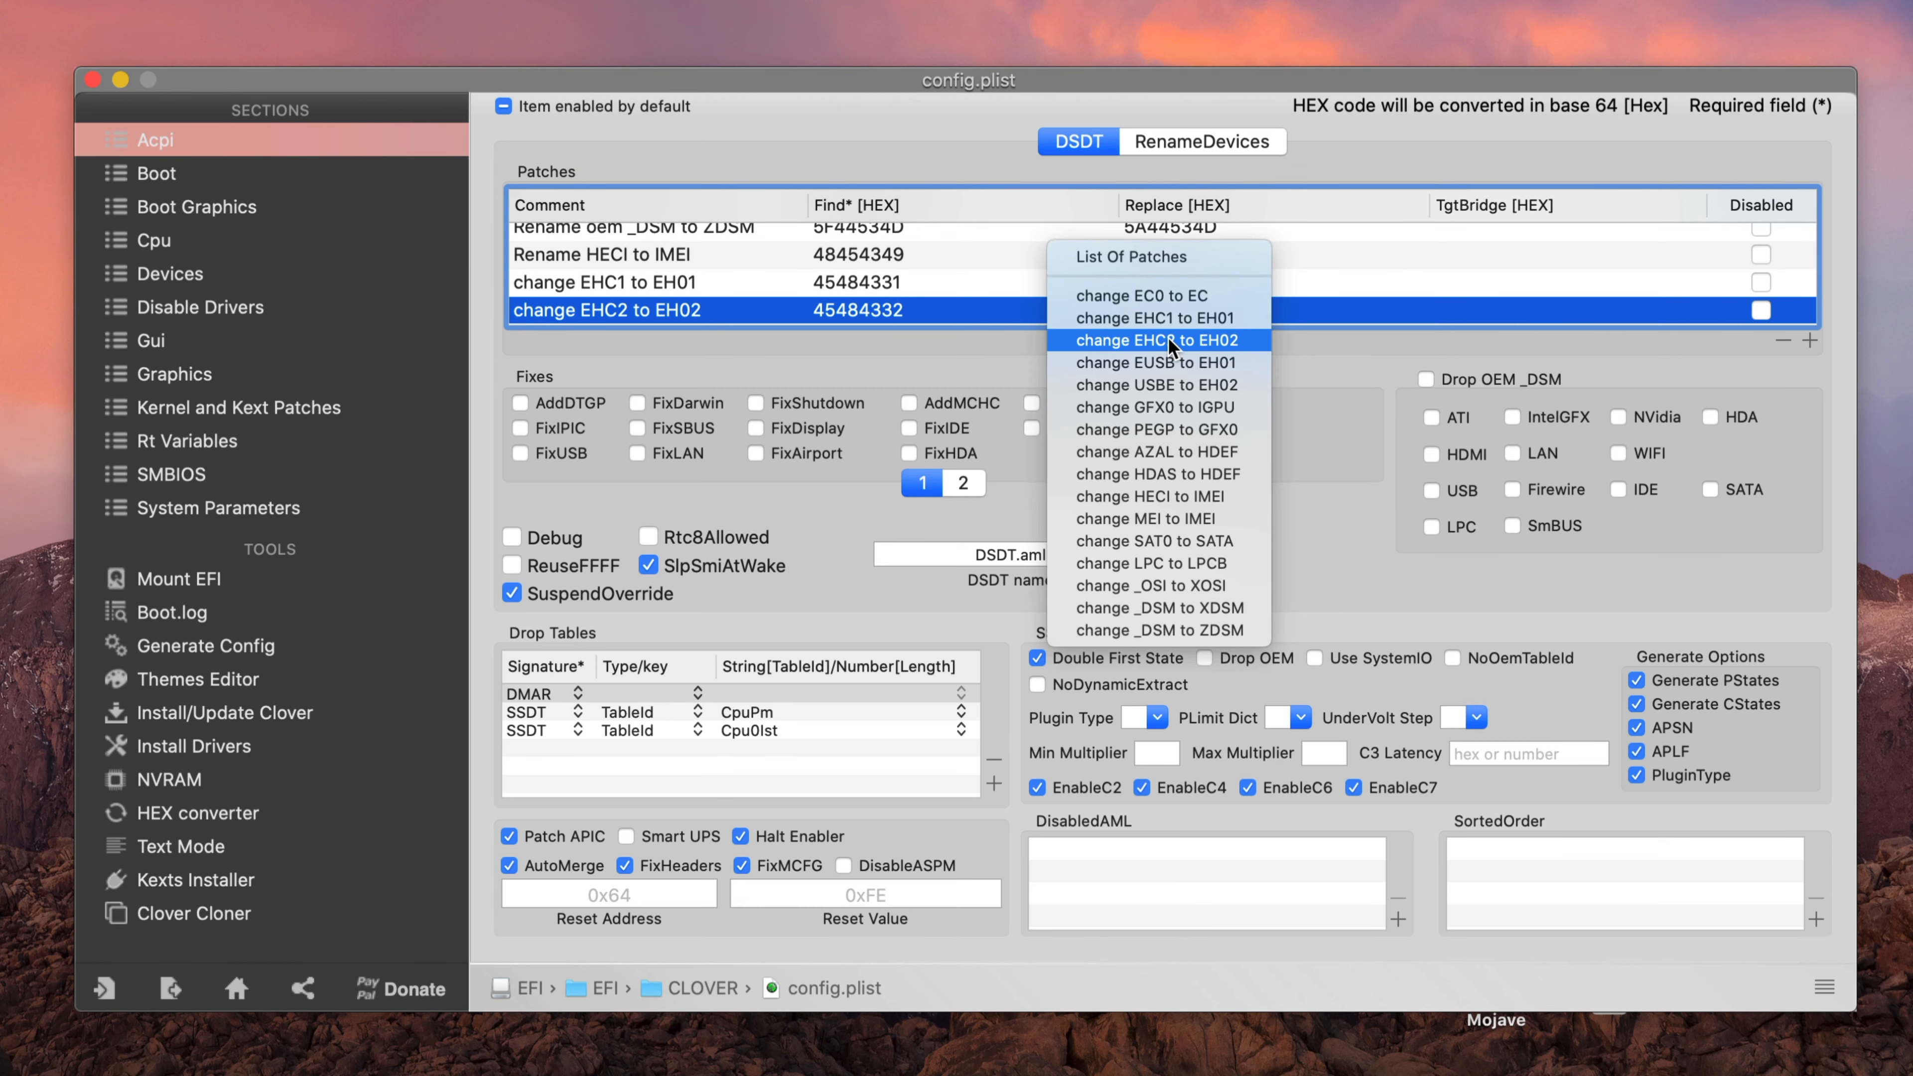
pyautogui.click(1325, 376)
pyautogui.scroll(-1, 1022, 279)
# Step: Check the RenameDevices entries, and return to the DSDT patches in the Acpi section
pyautogui.click(1202, 141)
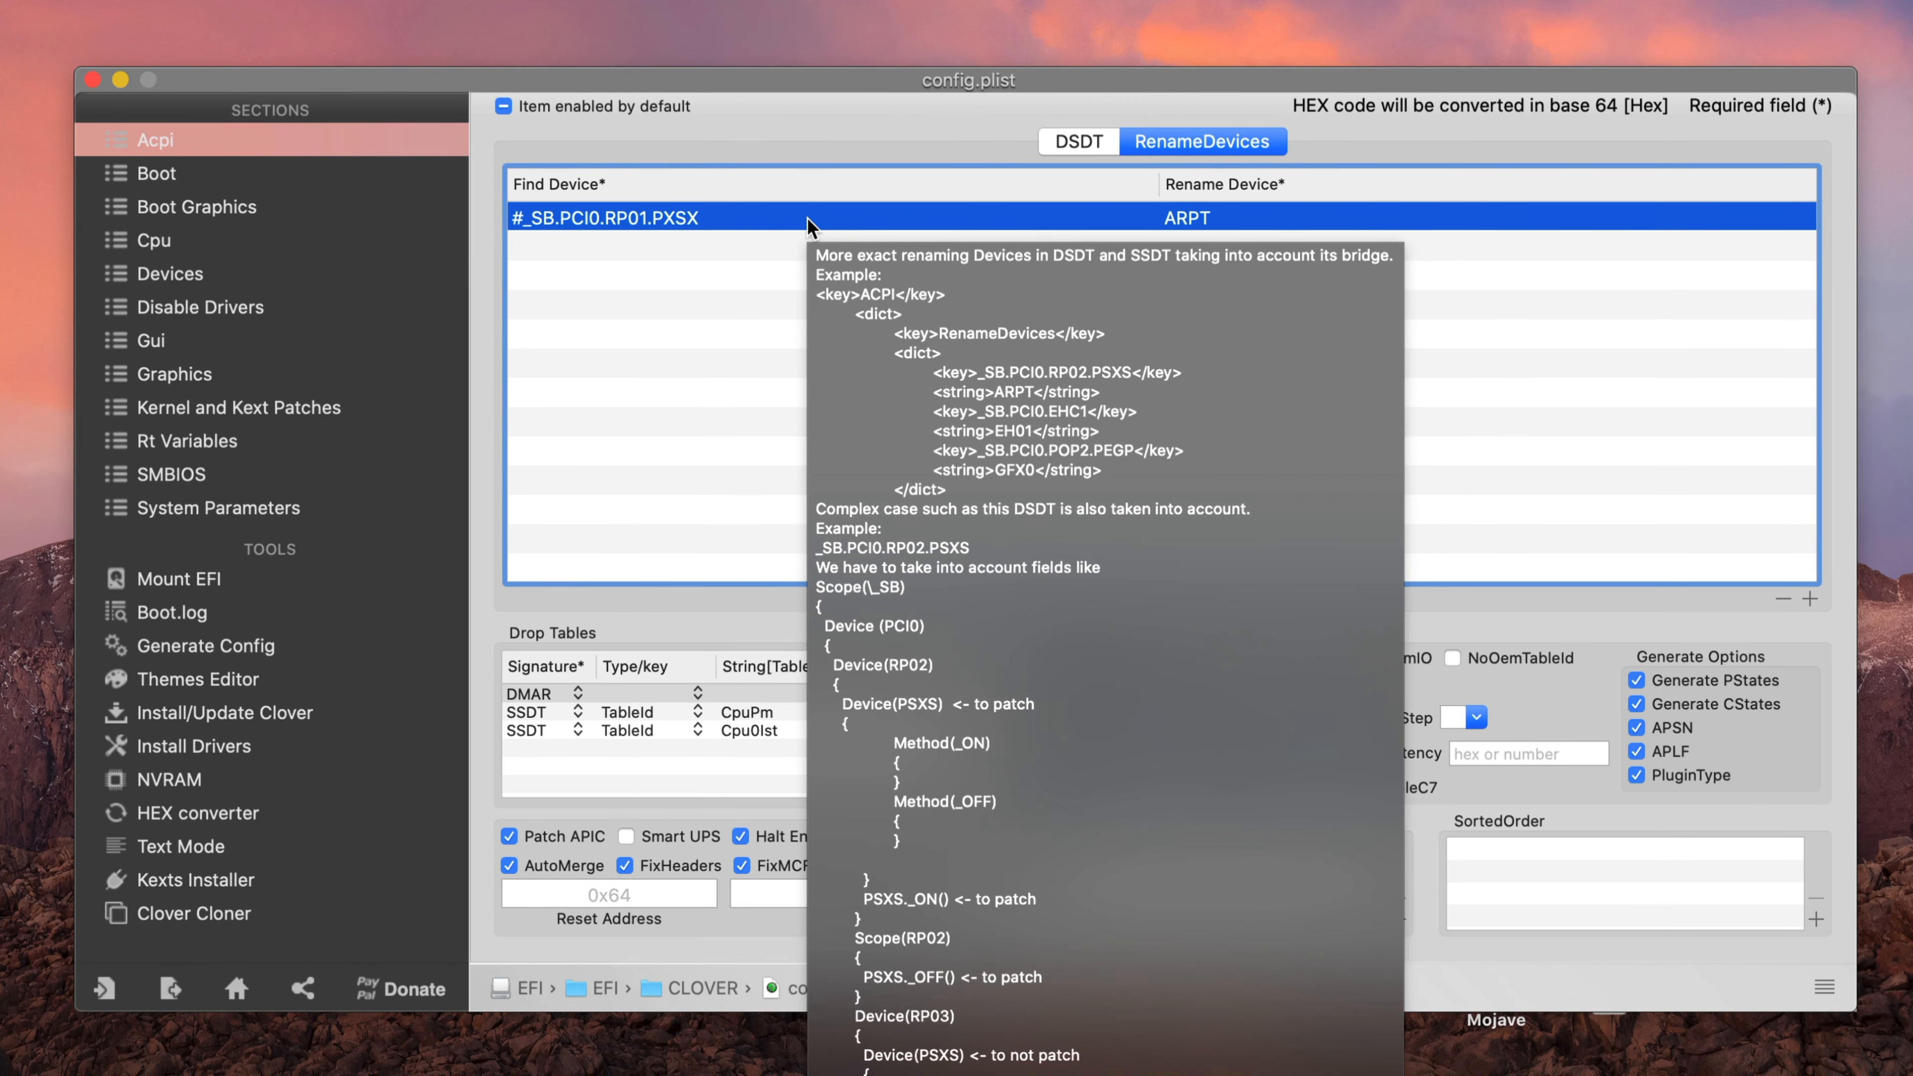
pyautogui.click(1078, 141)
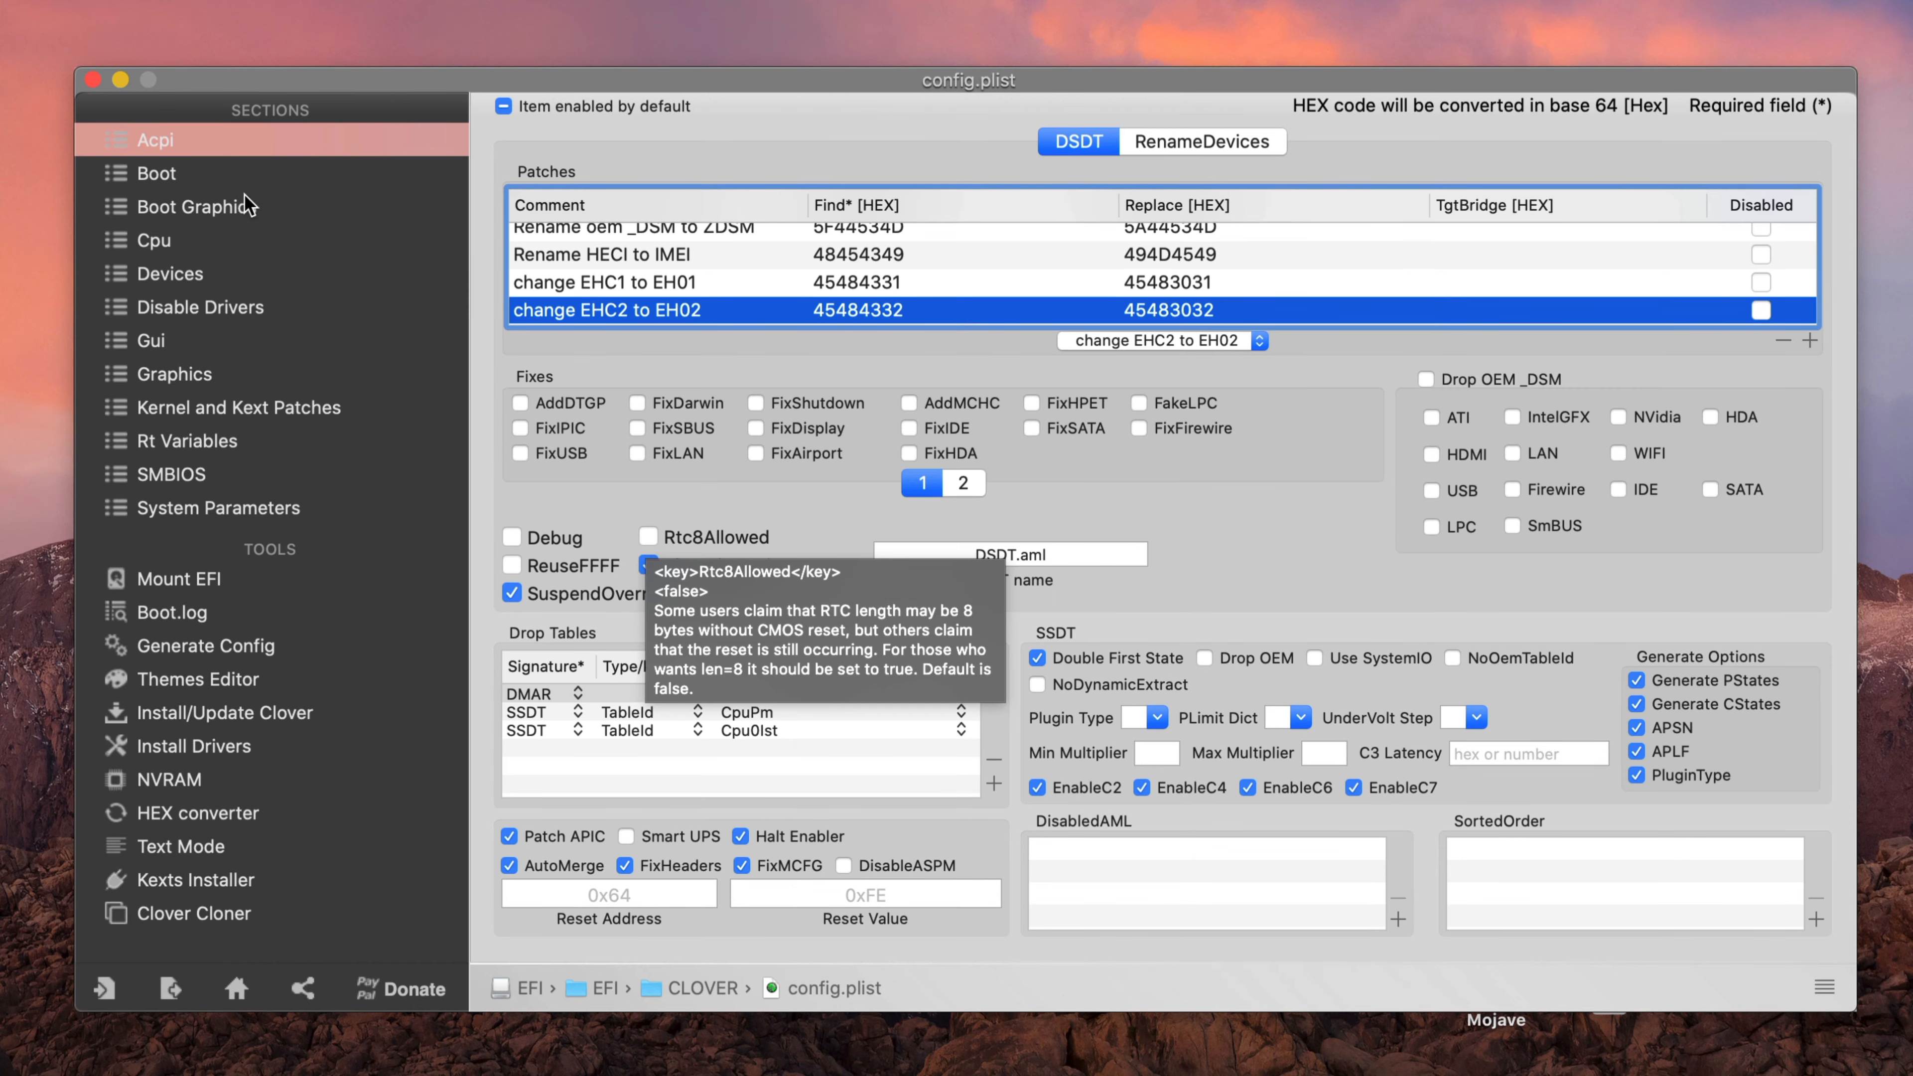
pyautogui.click(173, 173)
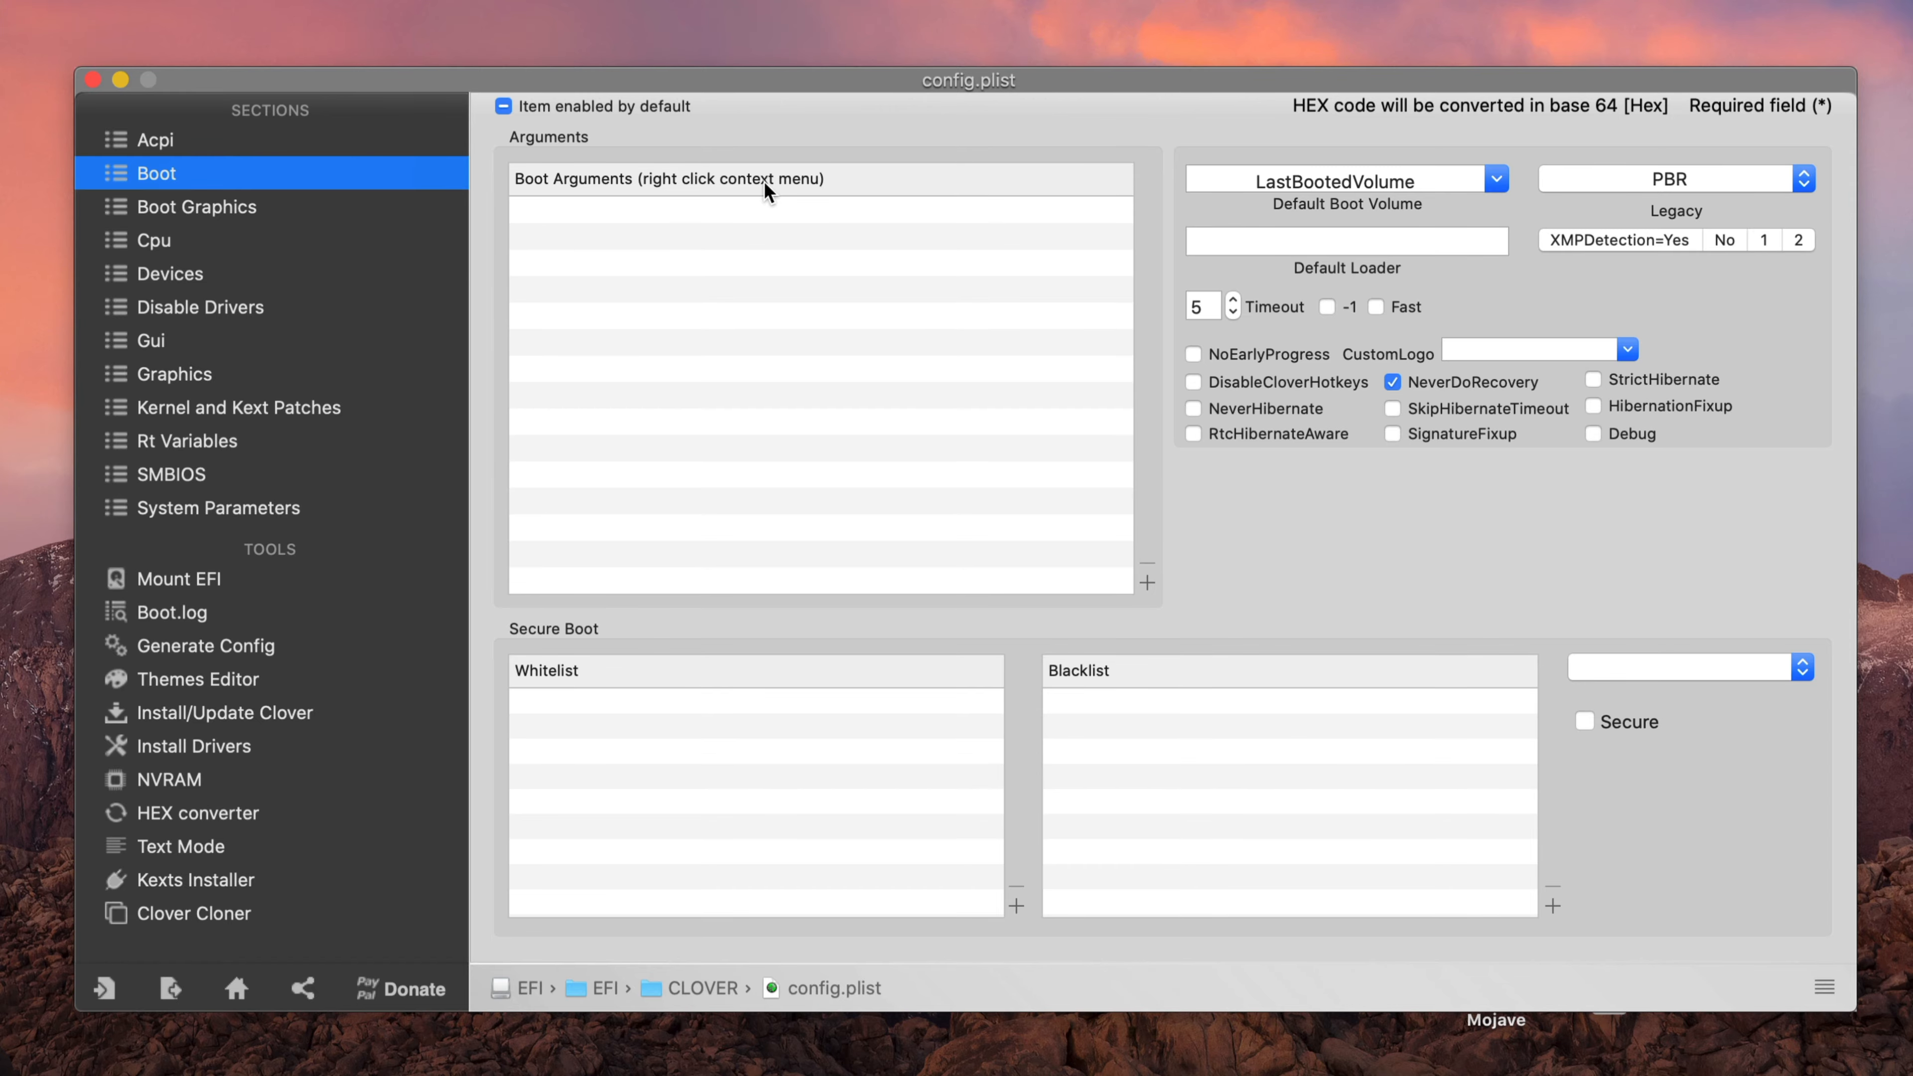
pyautogui.click(202, 143)
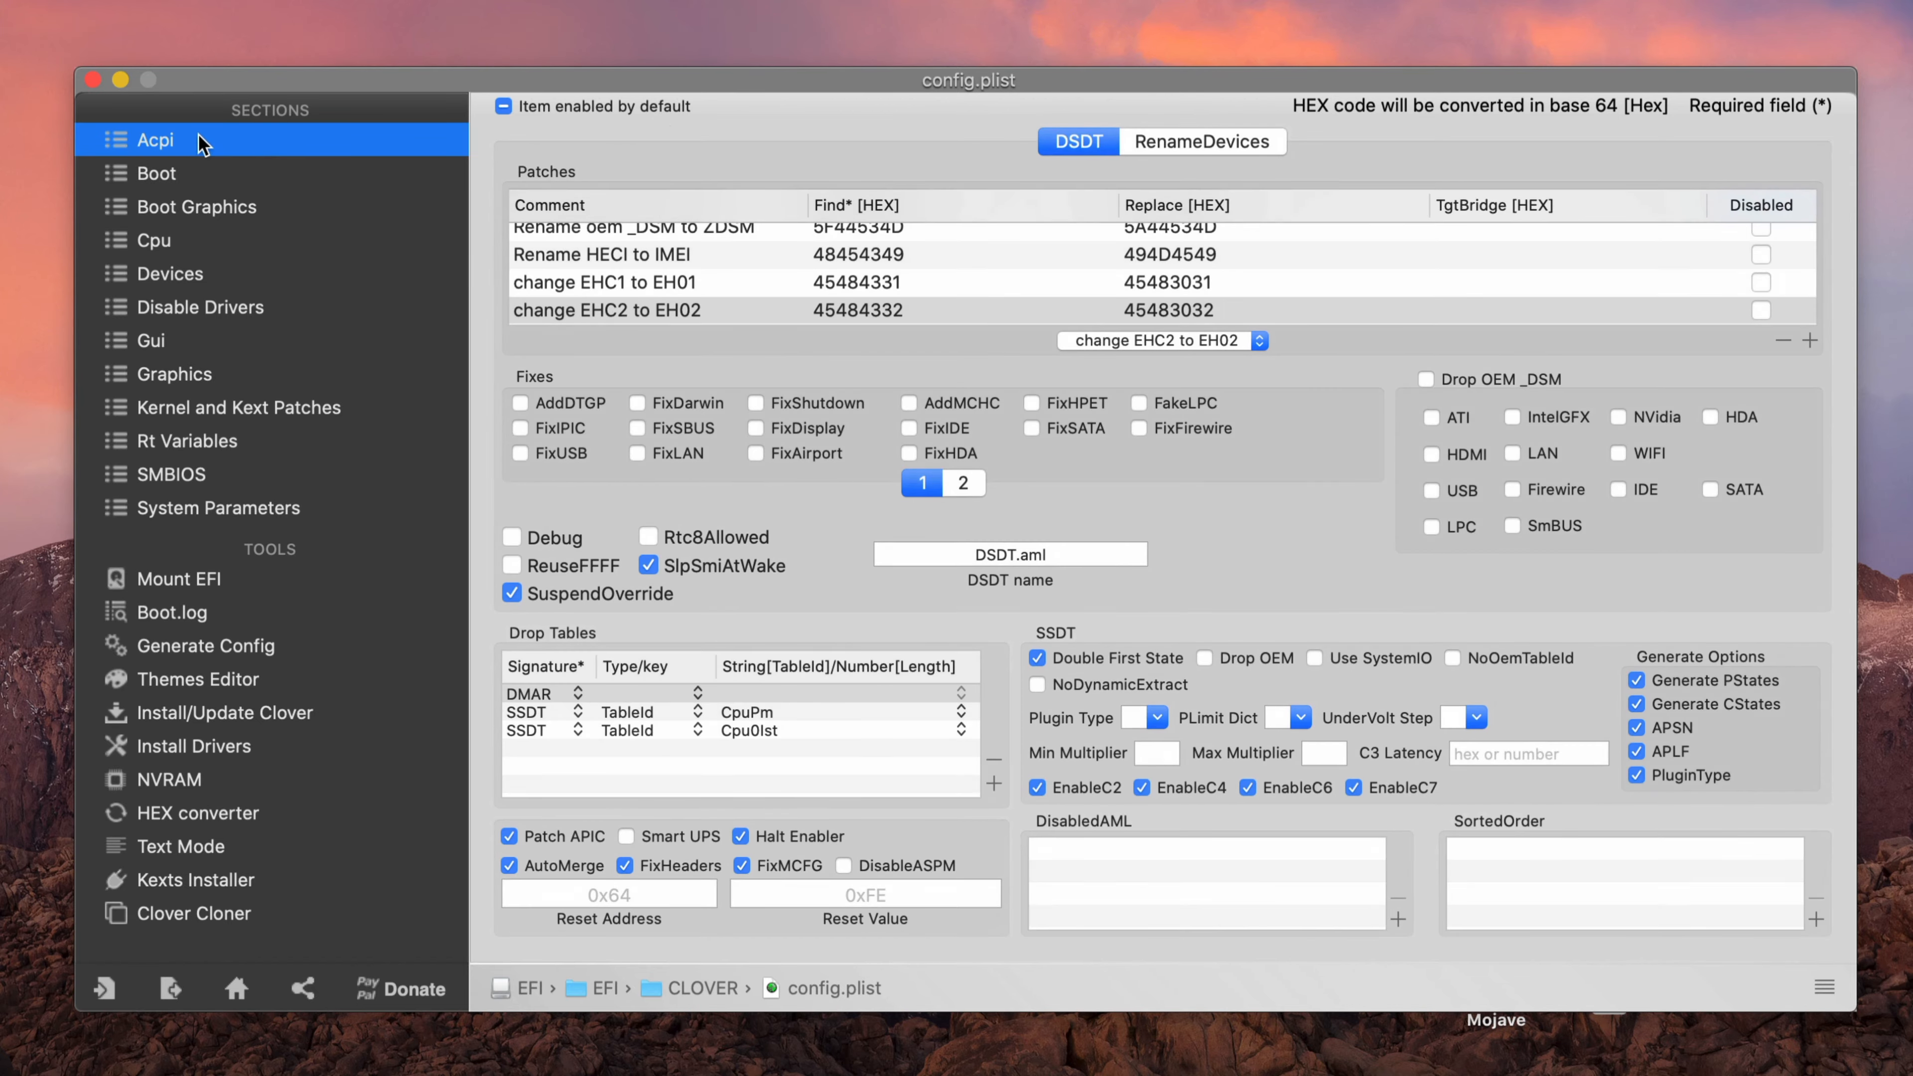
# Step: Add the -v and darkwake=0 boot arguments in the Boot section
pyautogui.click(256, 176)
pyautogui.rightClick(665, 239)
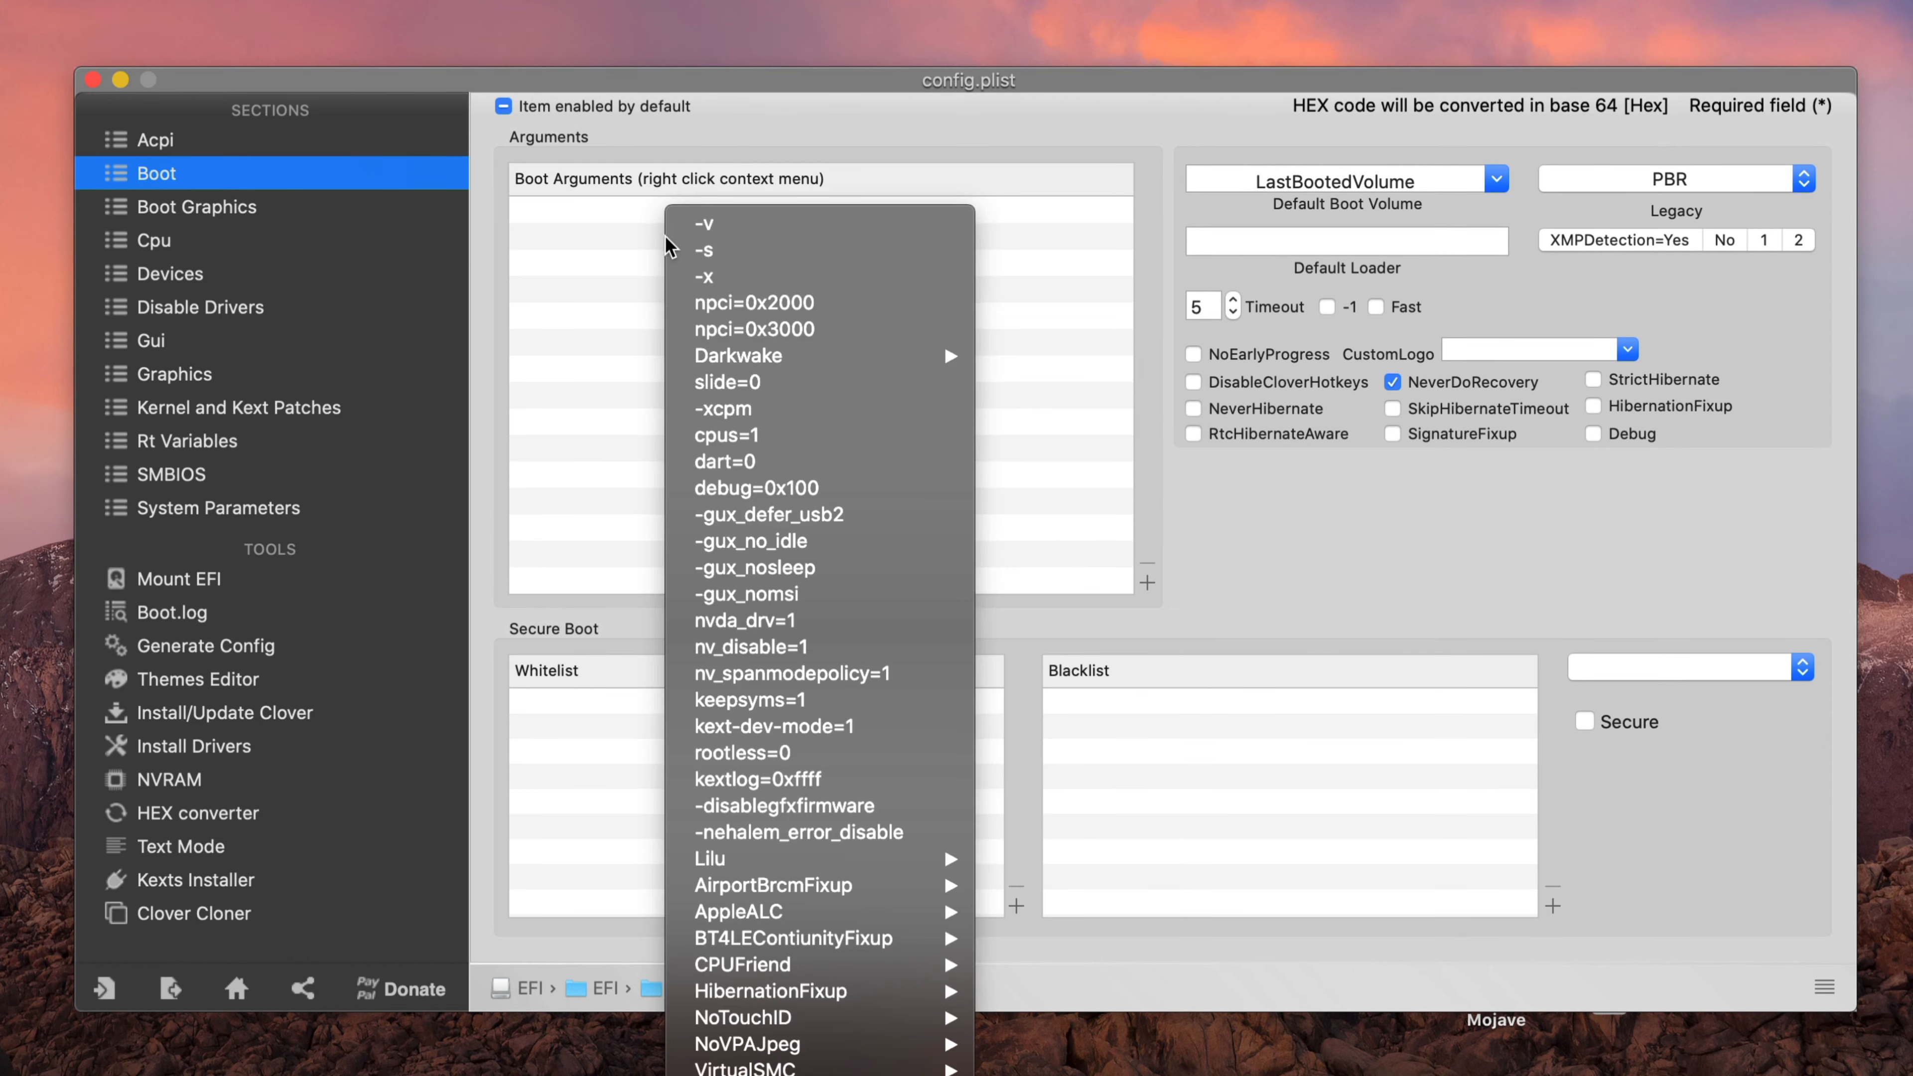
pyautogui.click(717, 227)
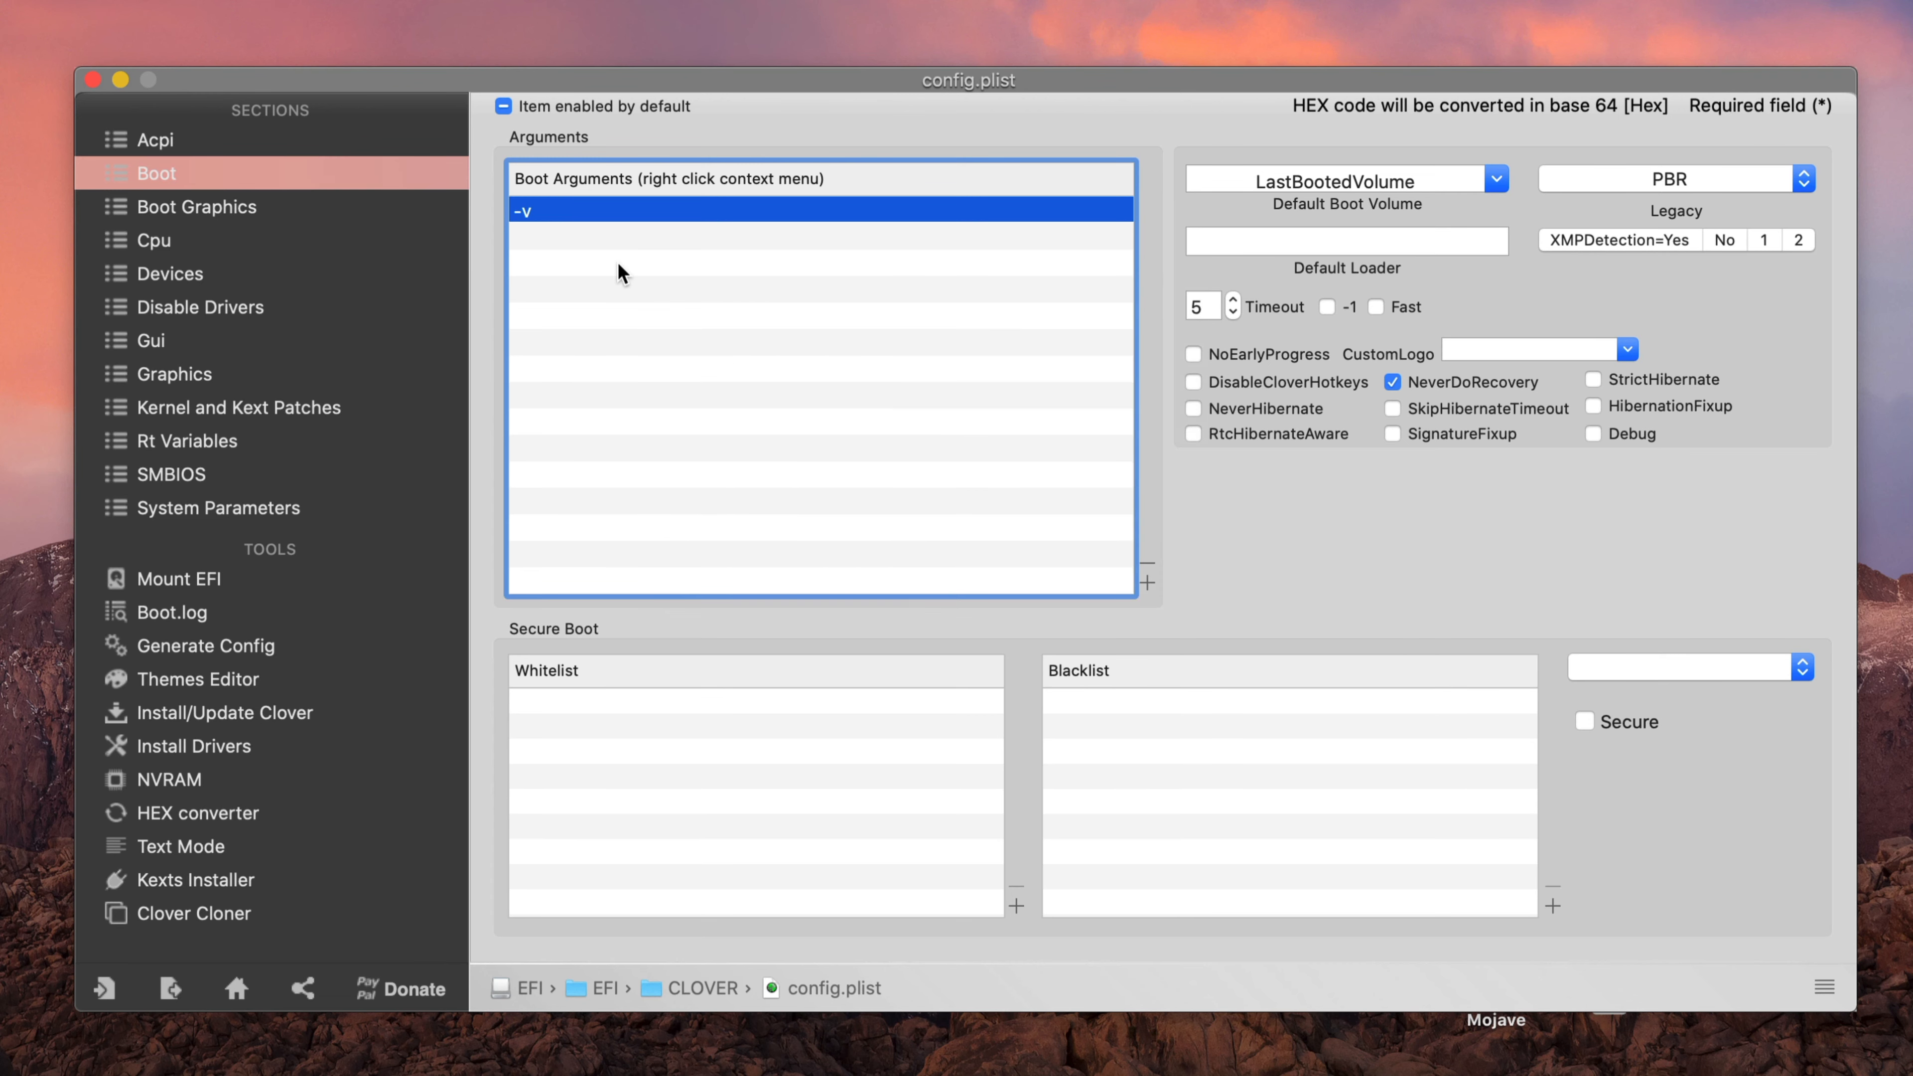
pyautogui.rightClick(654, 247)
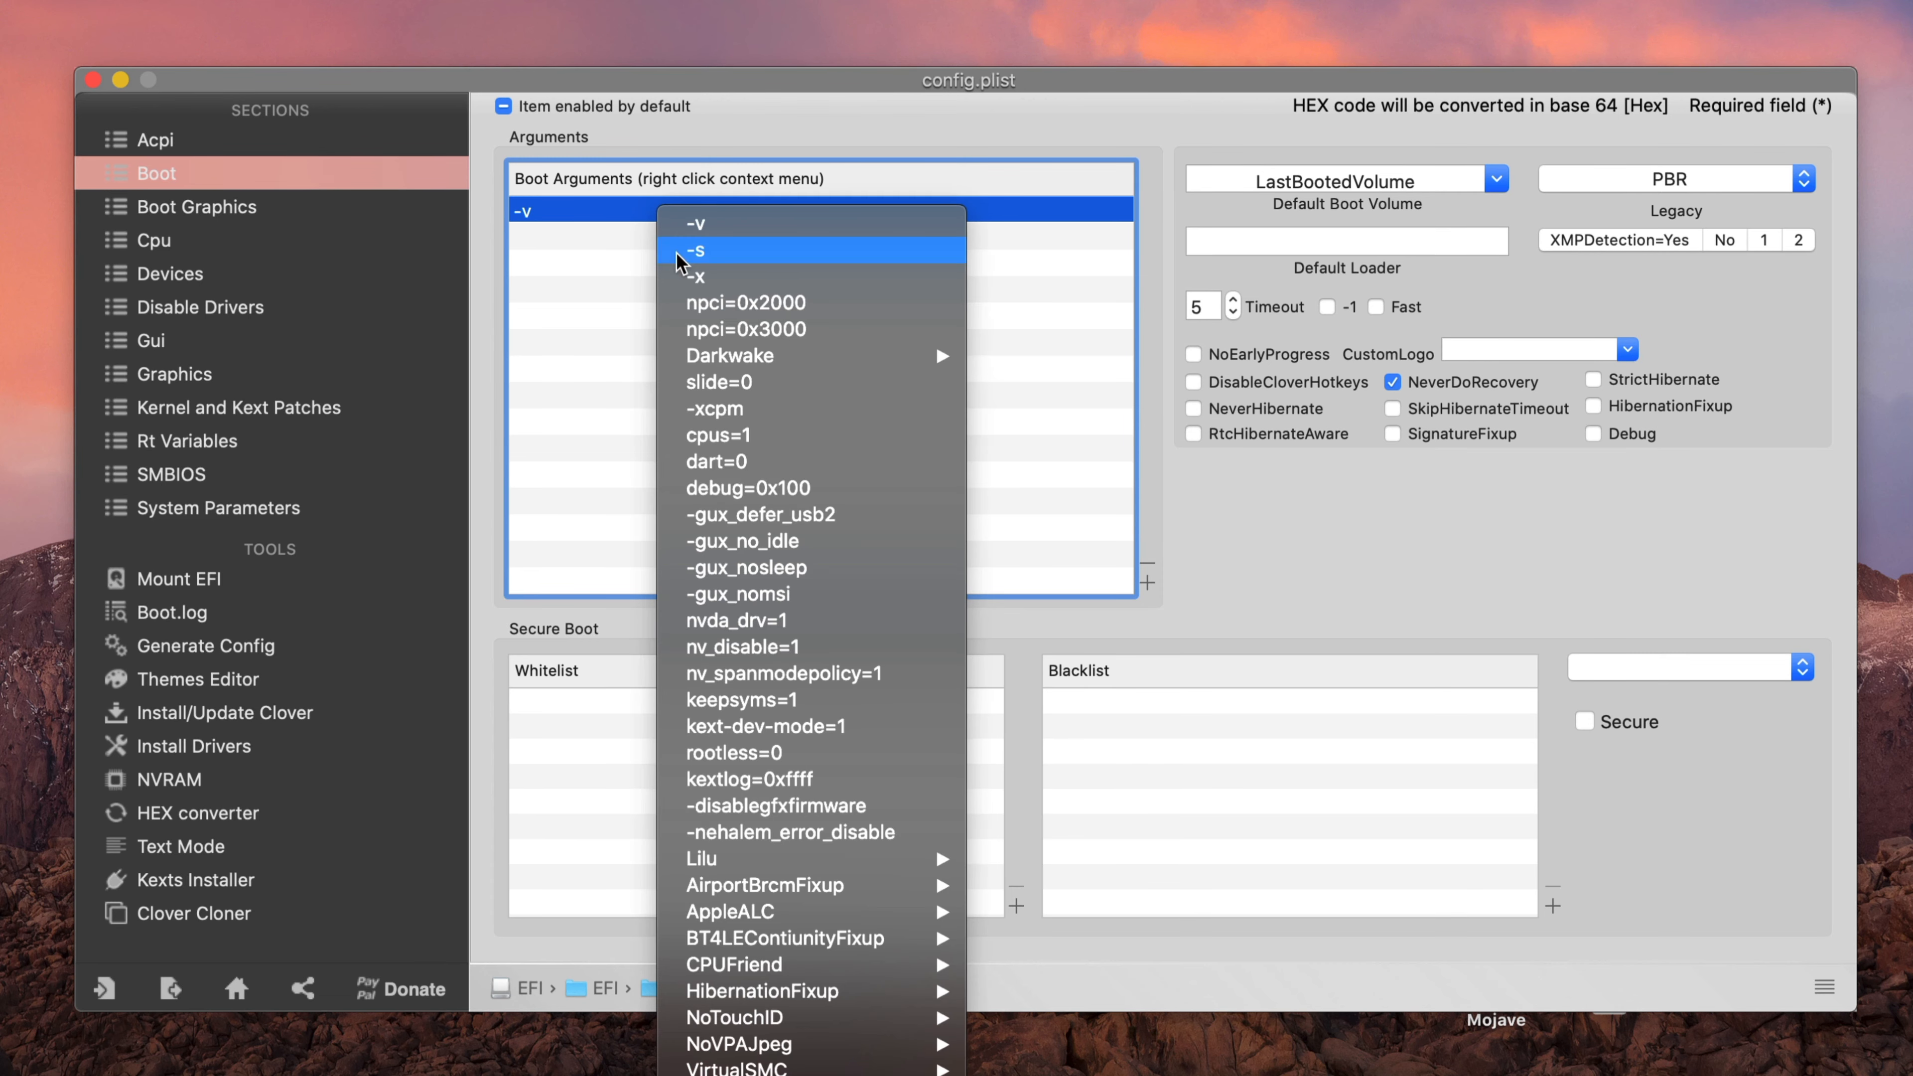
pyautogui.moveTo(838, 356)
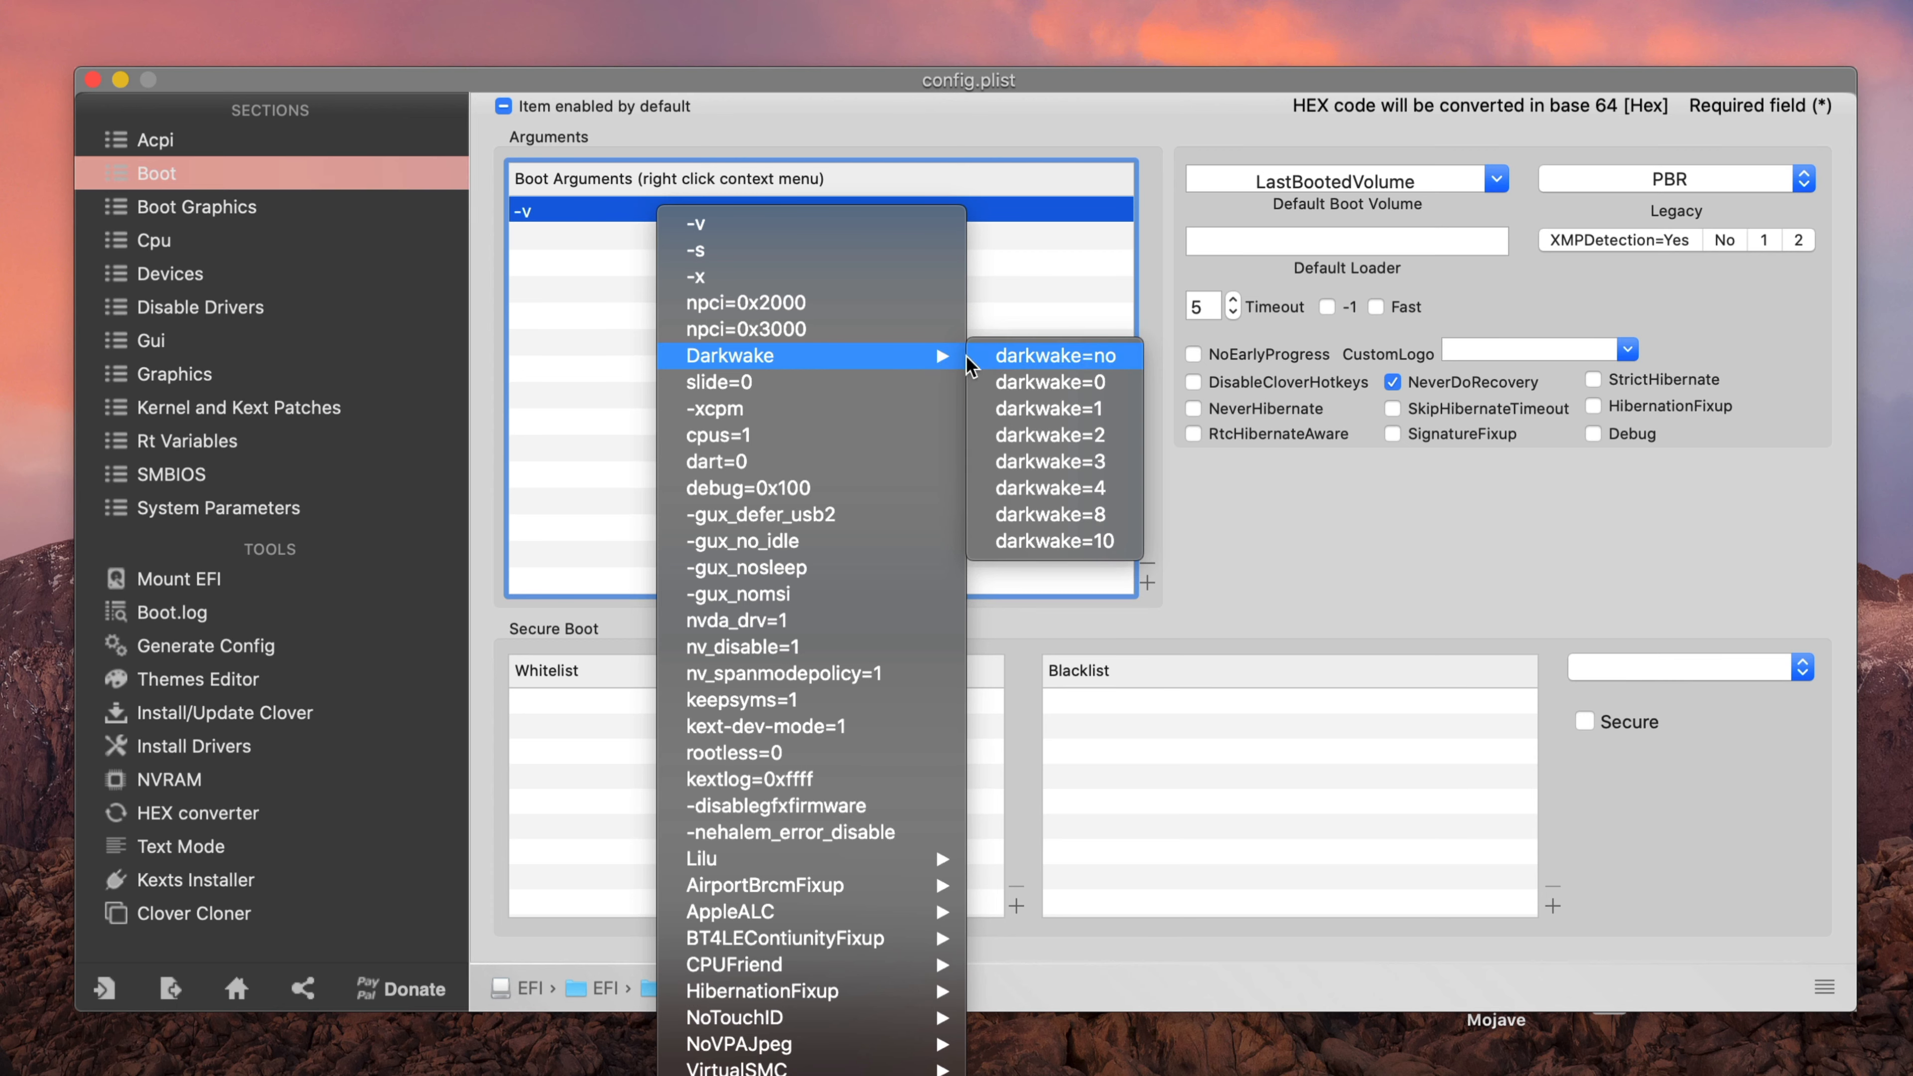
pyautogui.click(1093, 381)
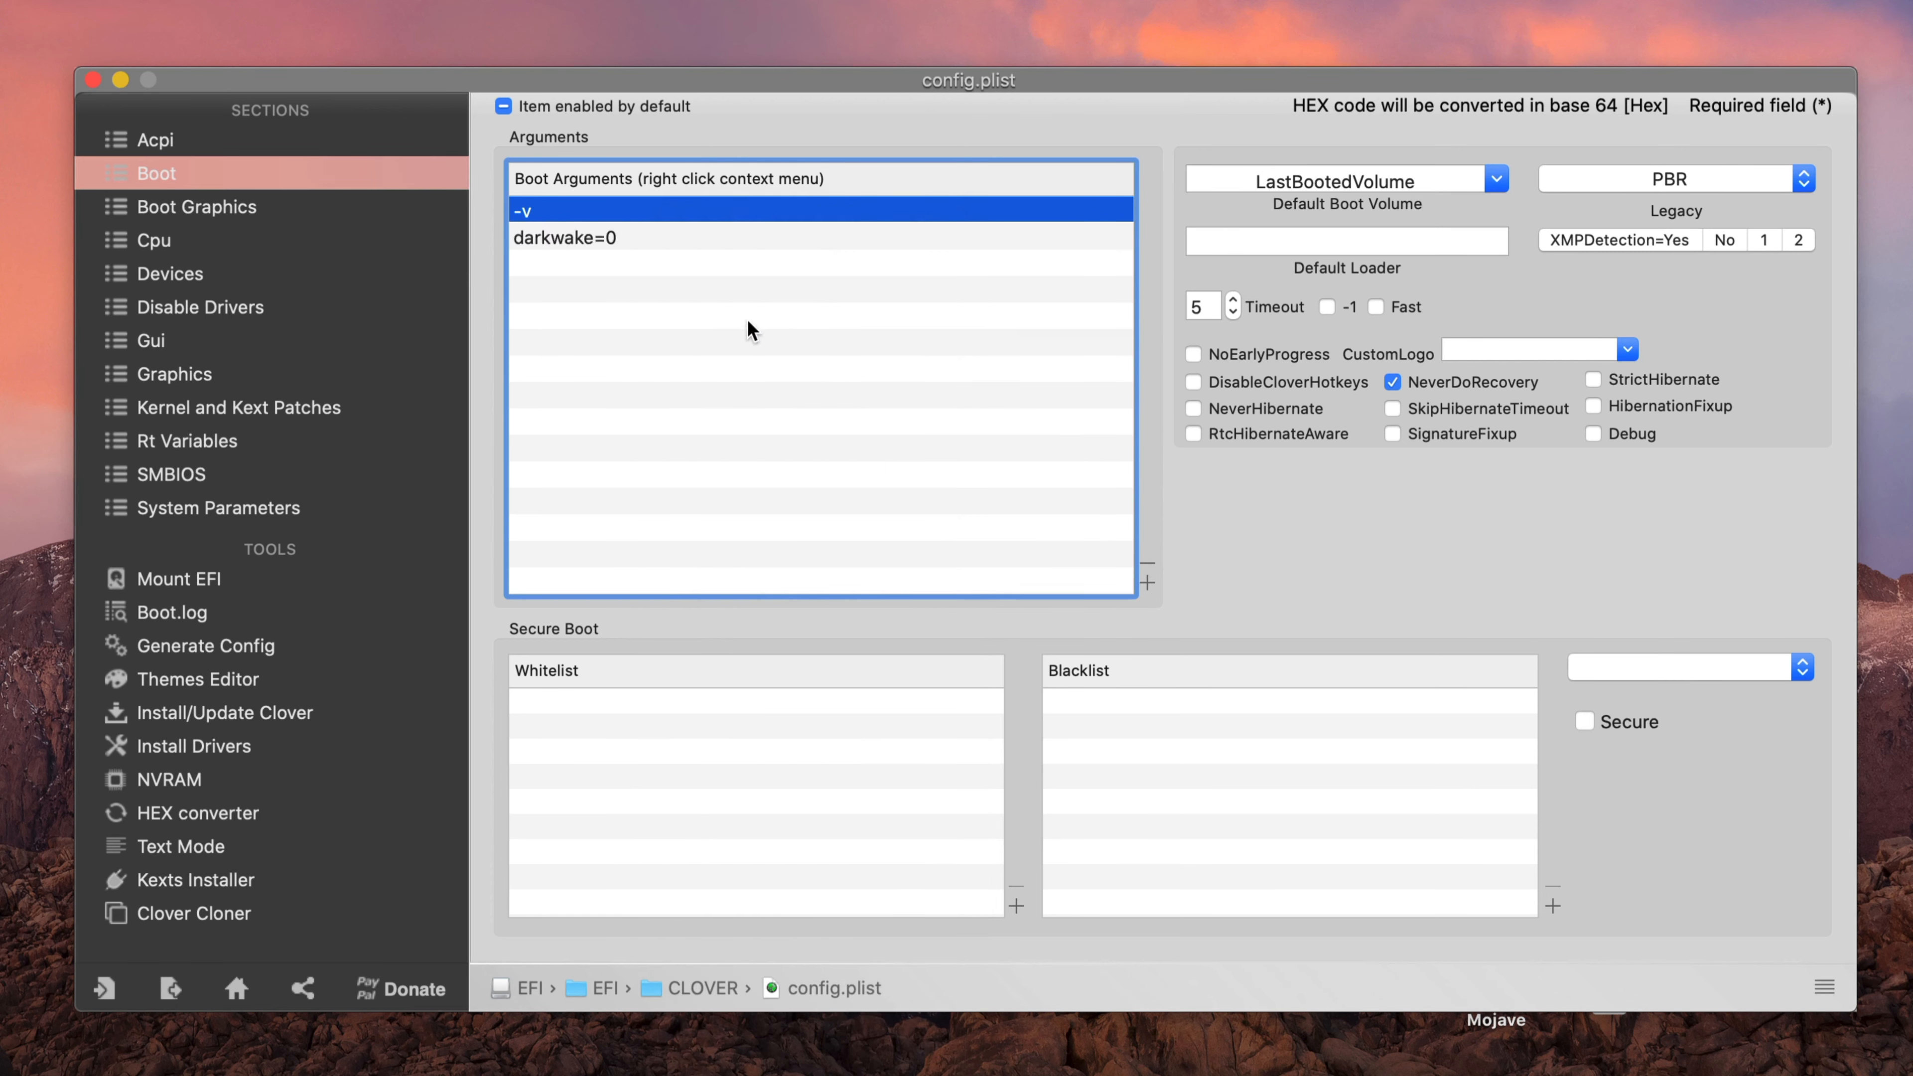
# Step: Add the dart=0 and nv_disable=1 boot arguments
pyautogui.rightClick(583, 277)
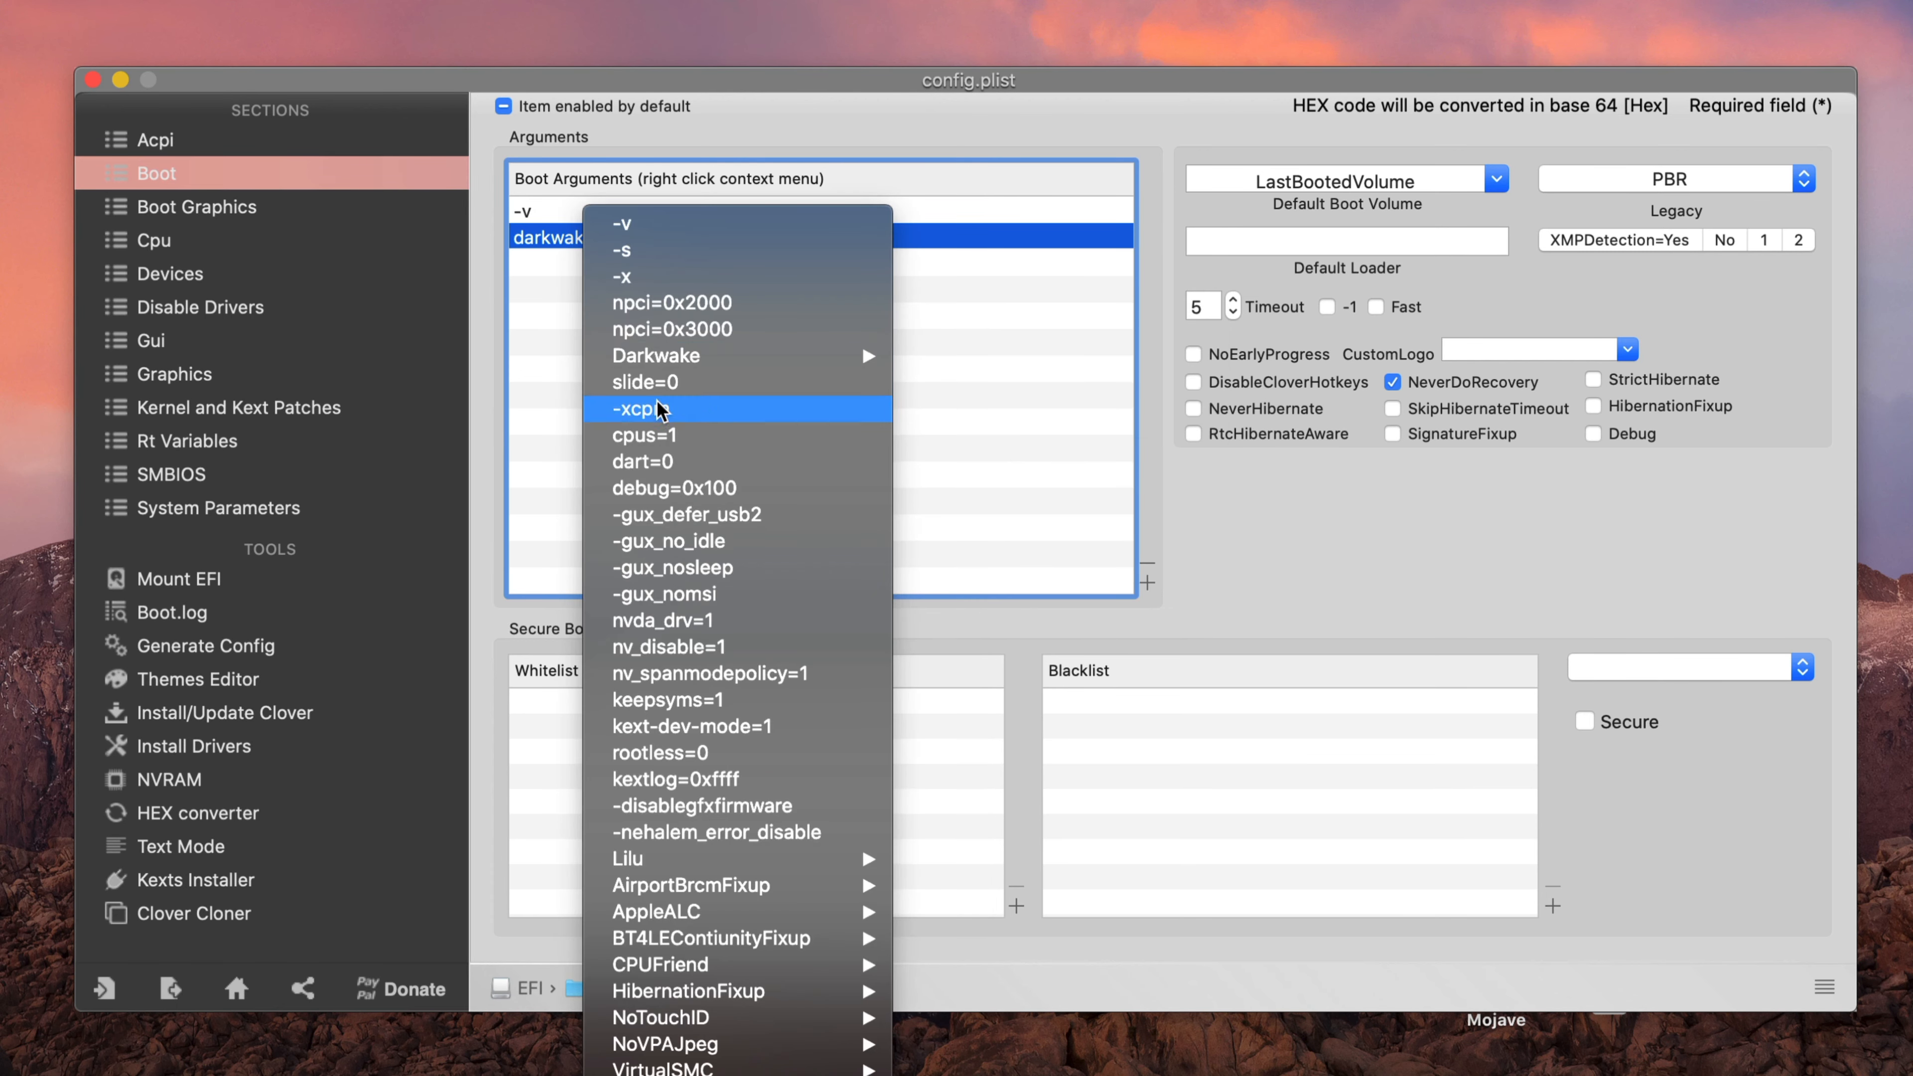
pyautogui.click(721, 464)
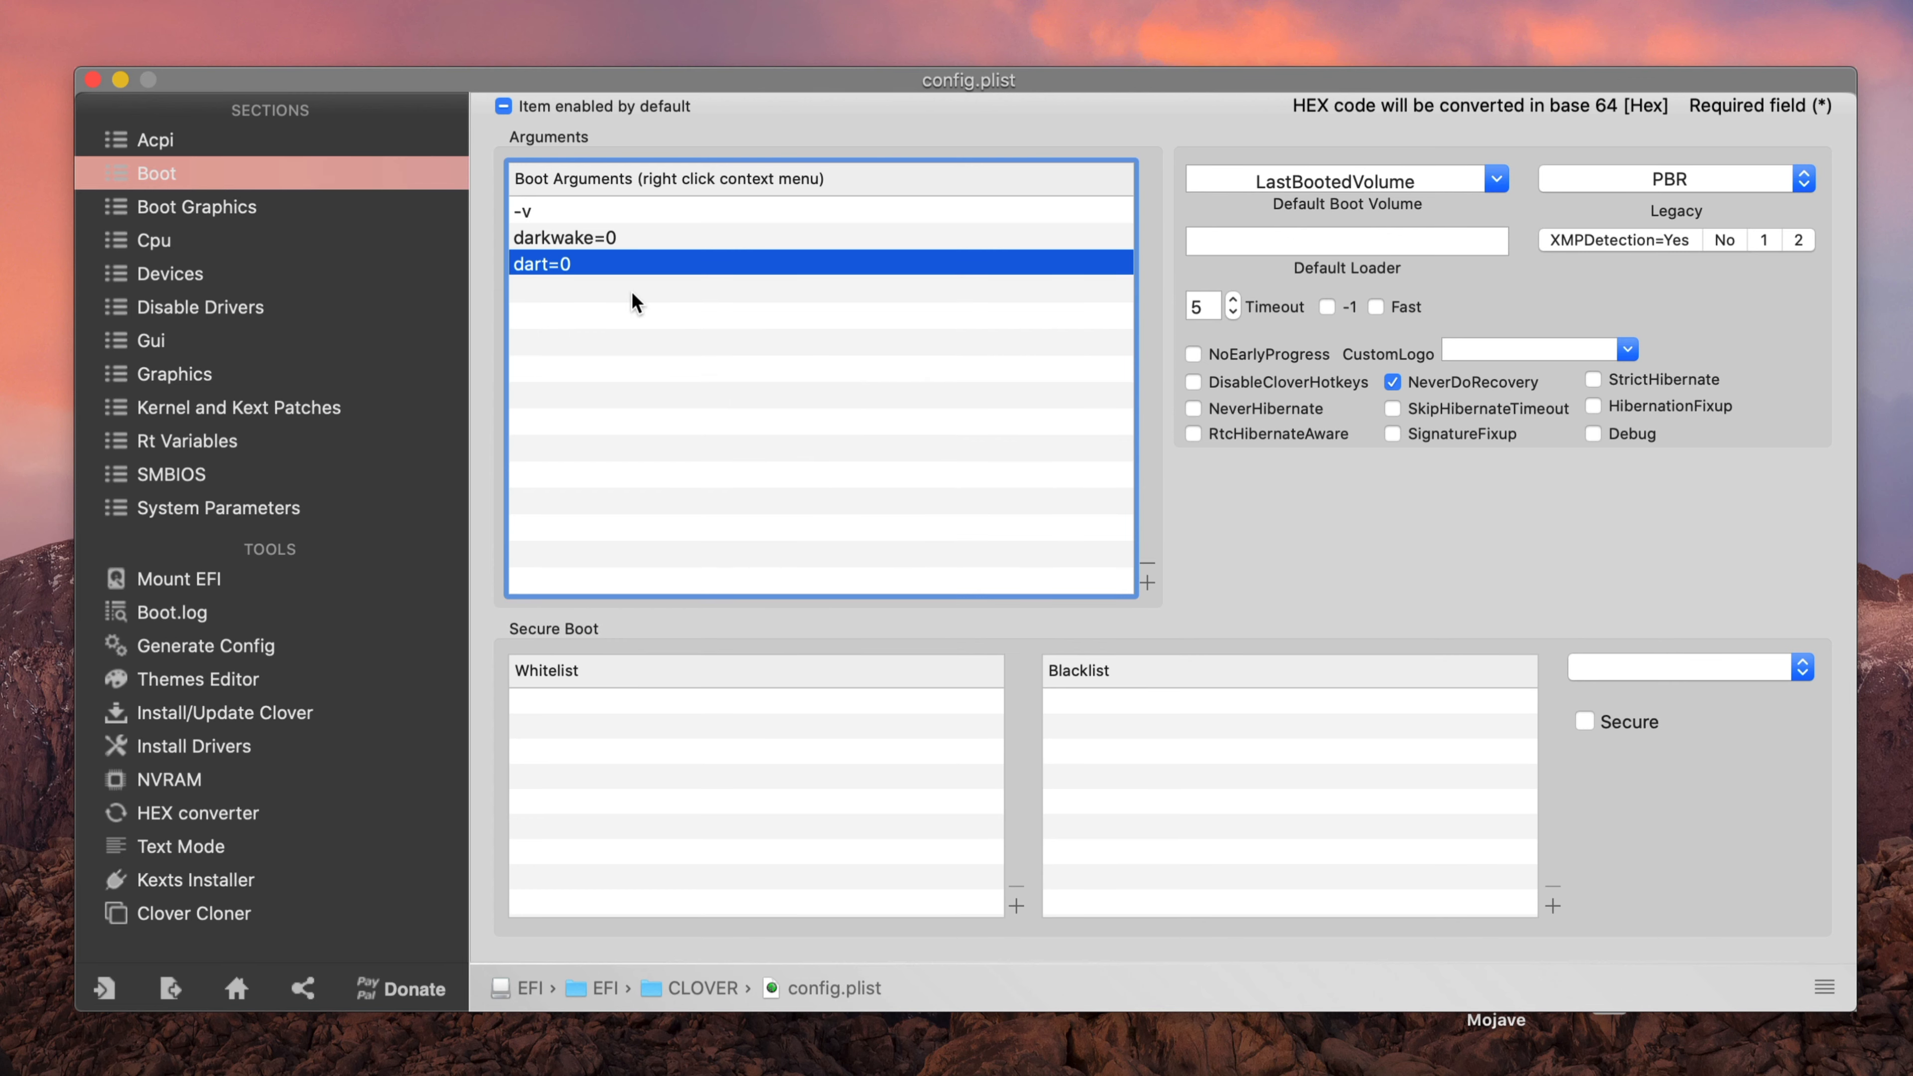
pyautogui.rightClick(635, 302)
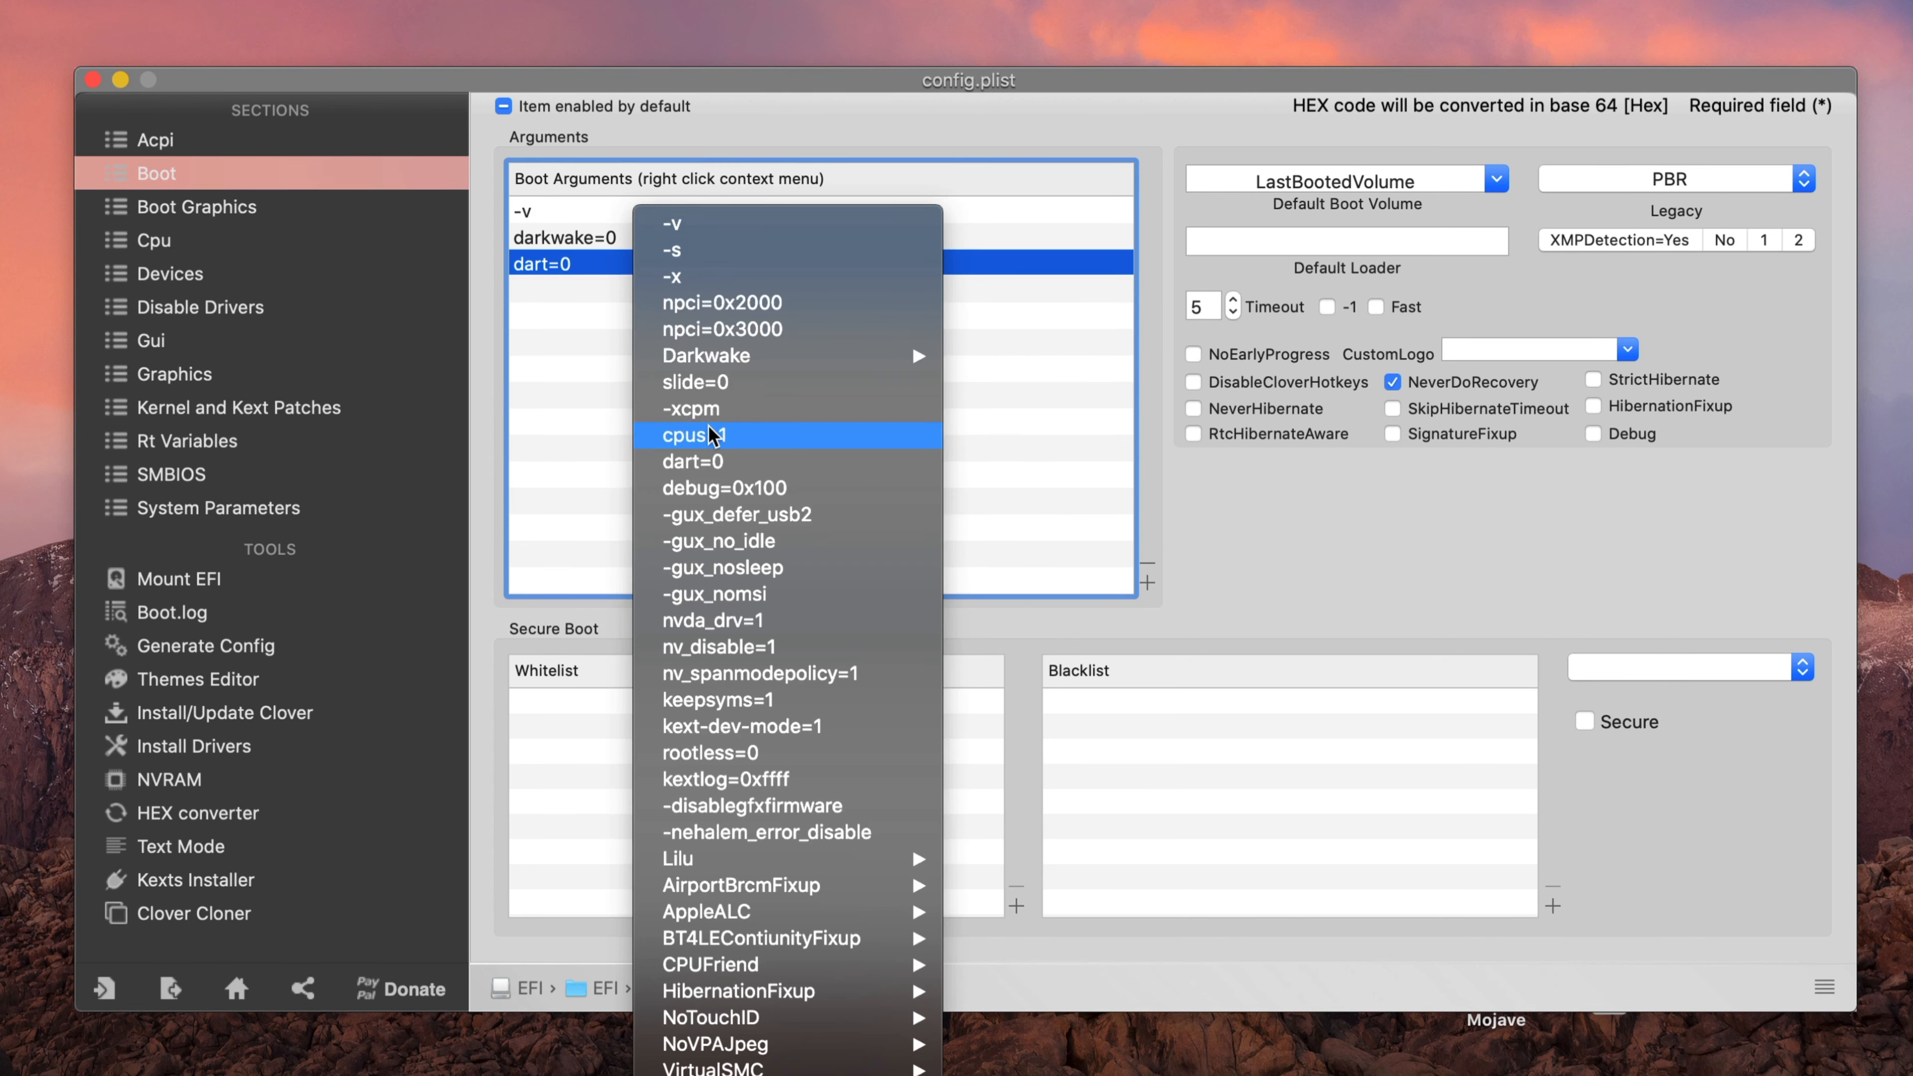
pyautogui.click(544, 299)
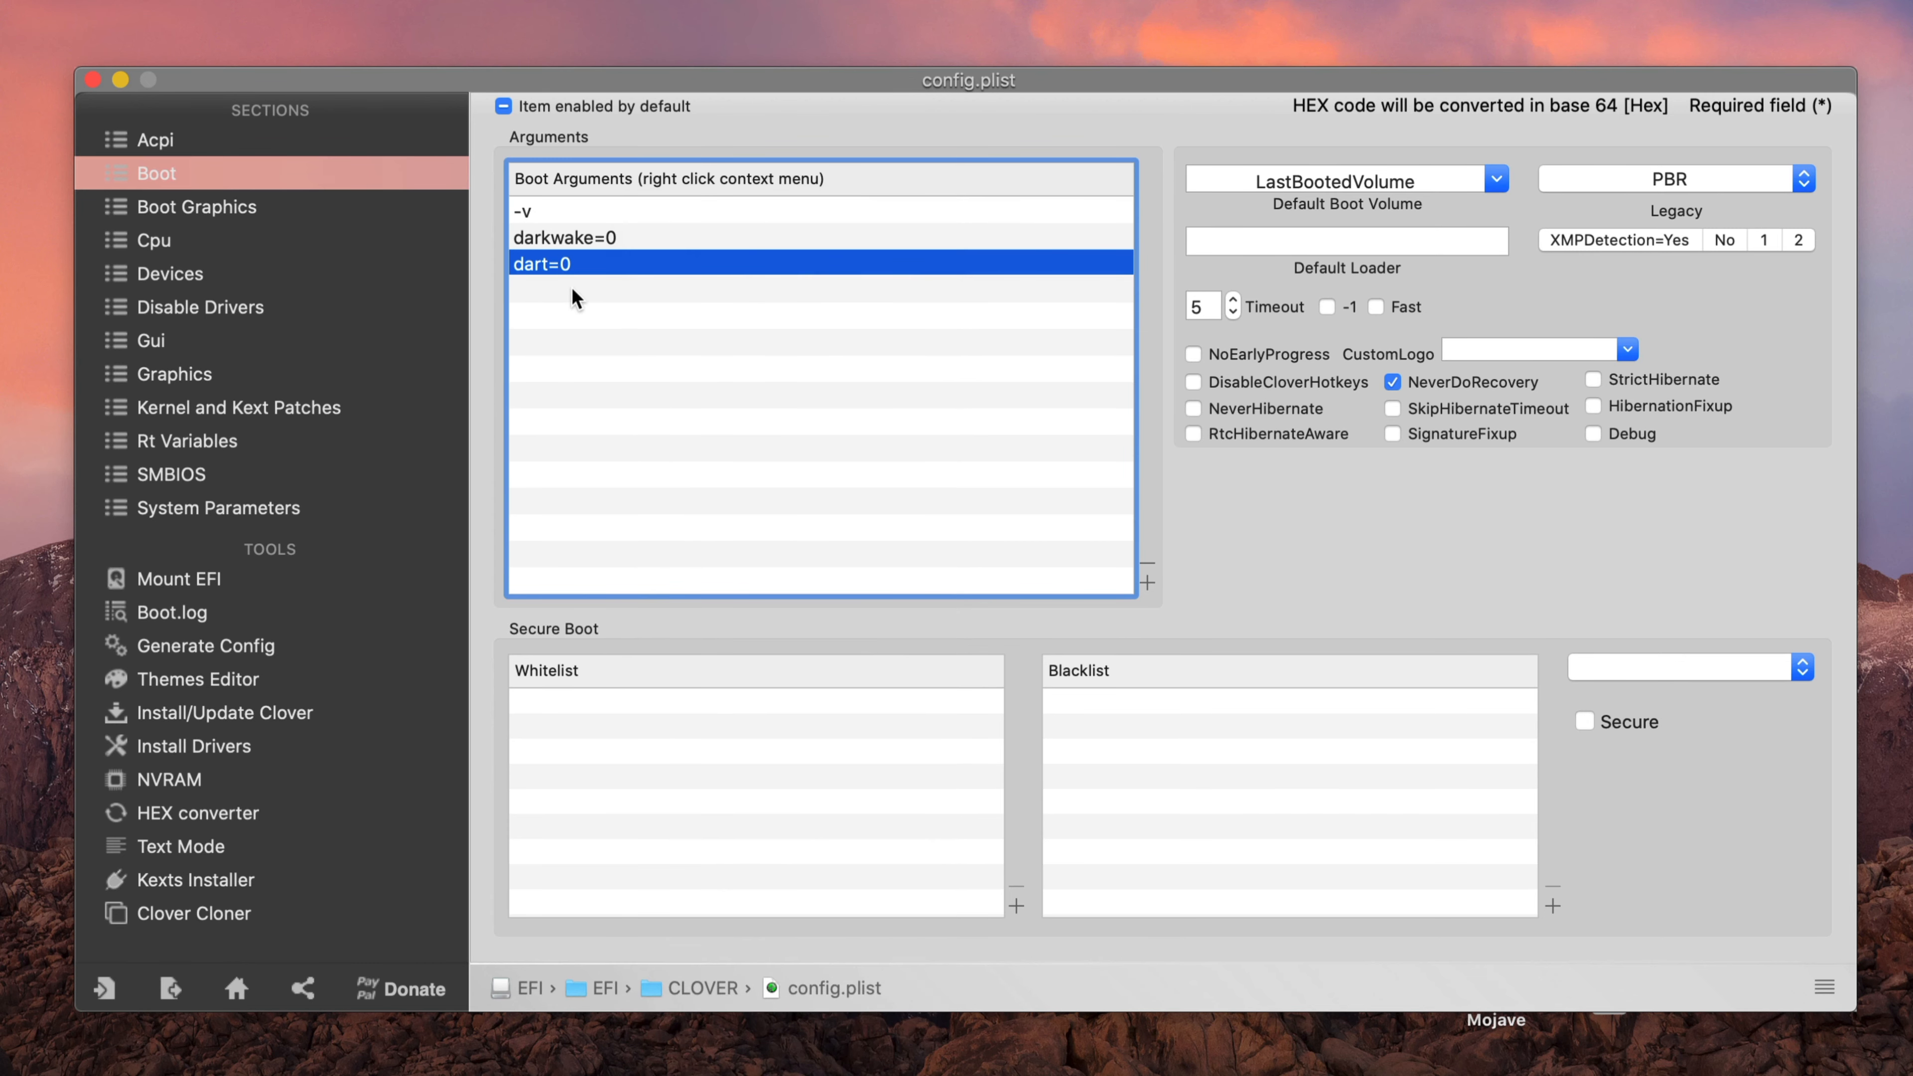
pyautogui.rightClick(572, 289)
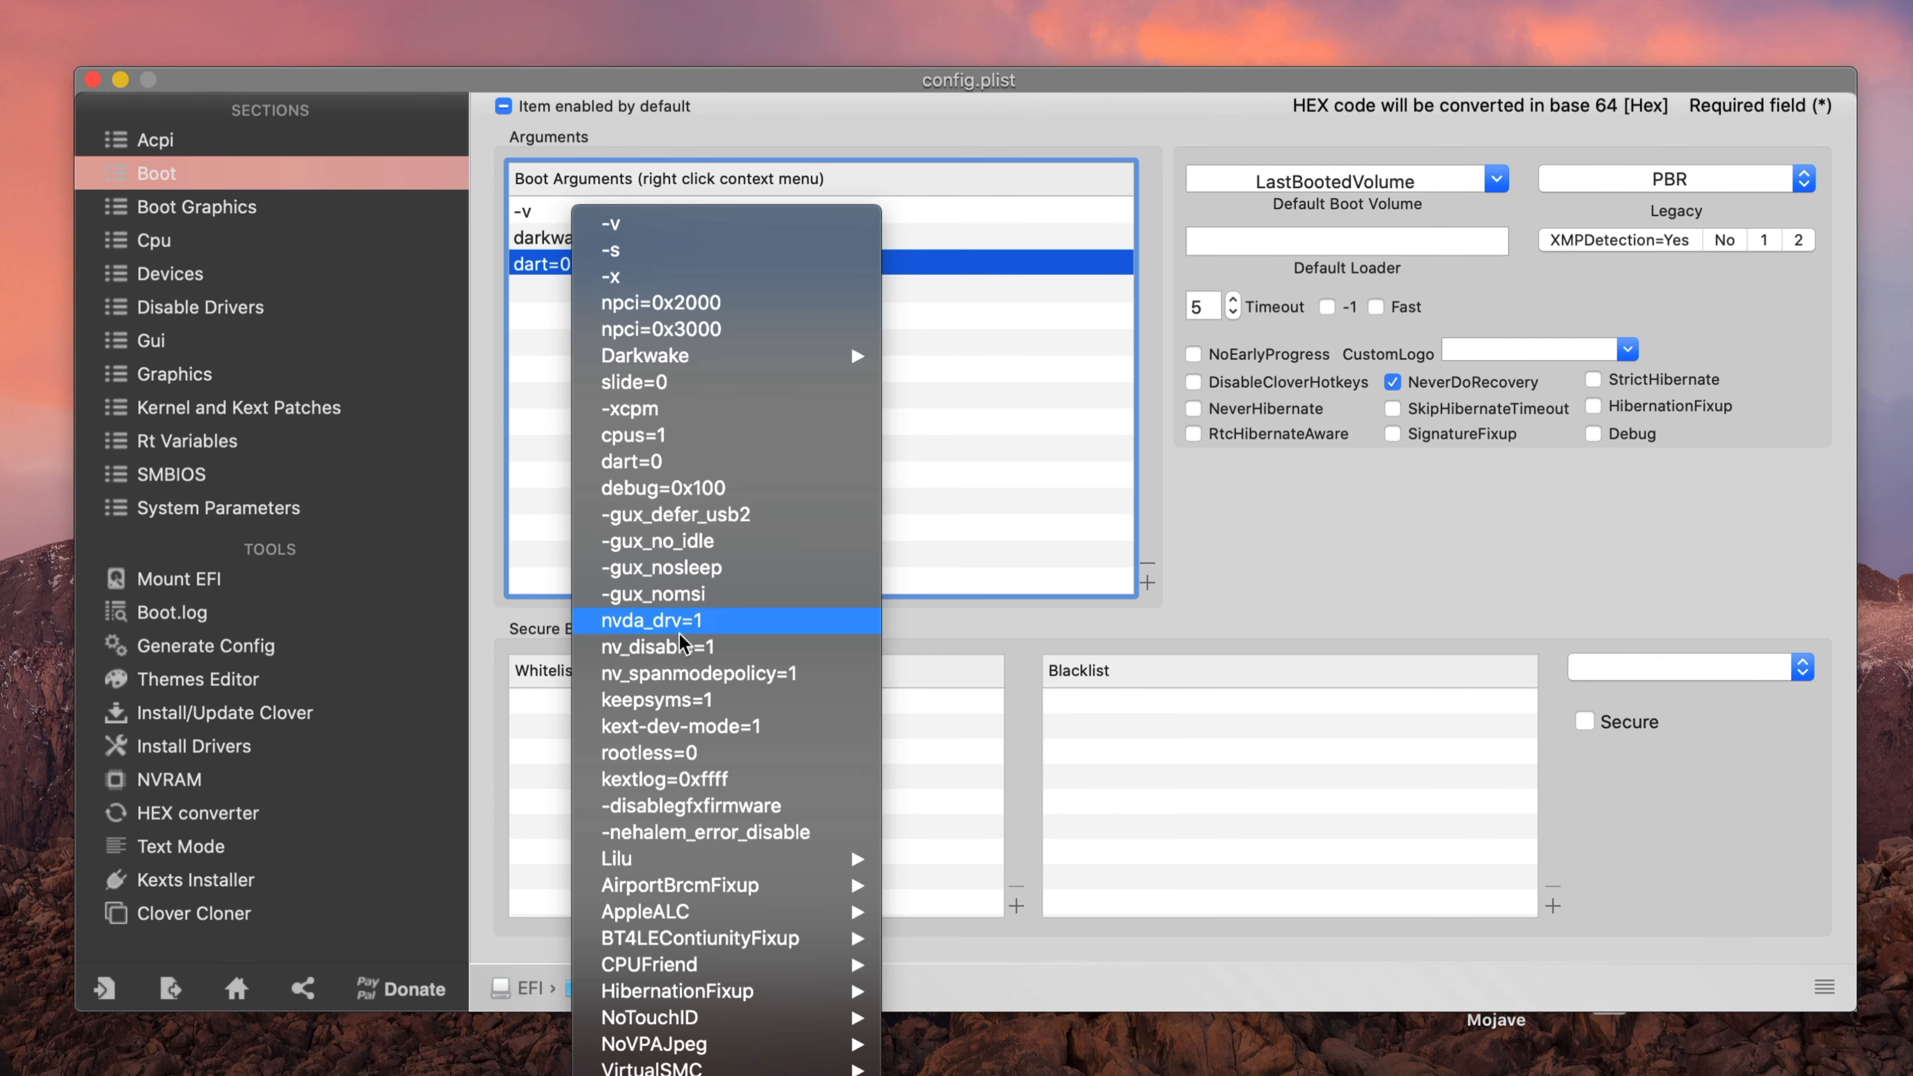
pyautogui.click(637, 648)
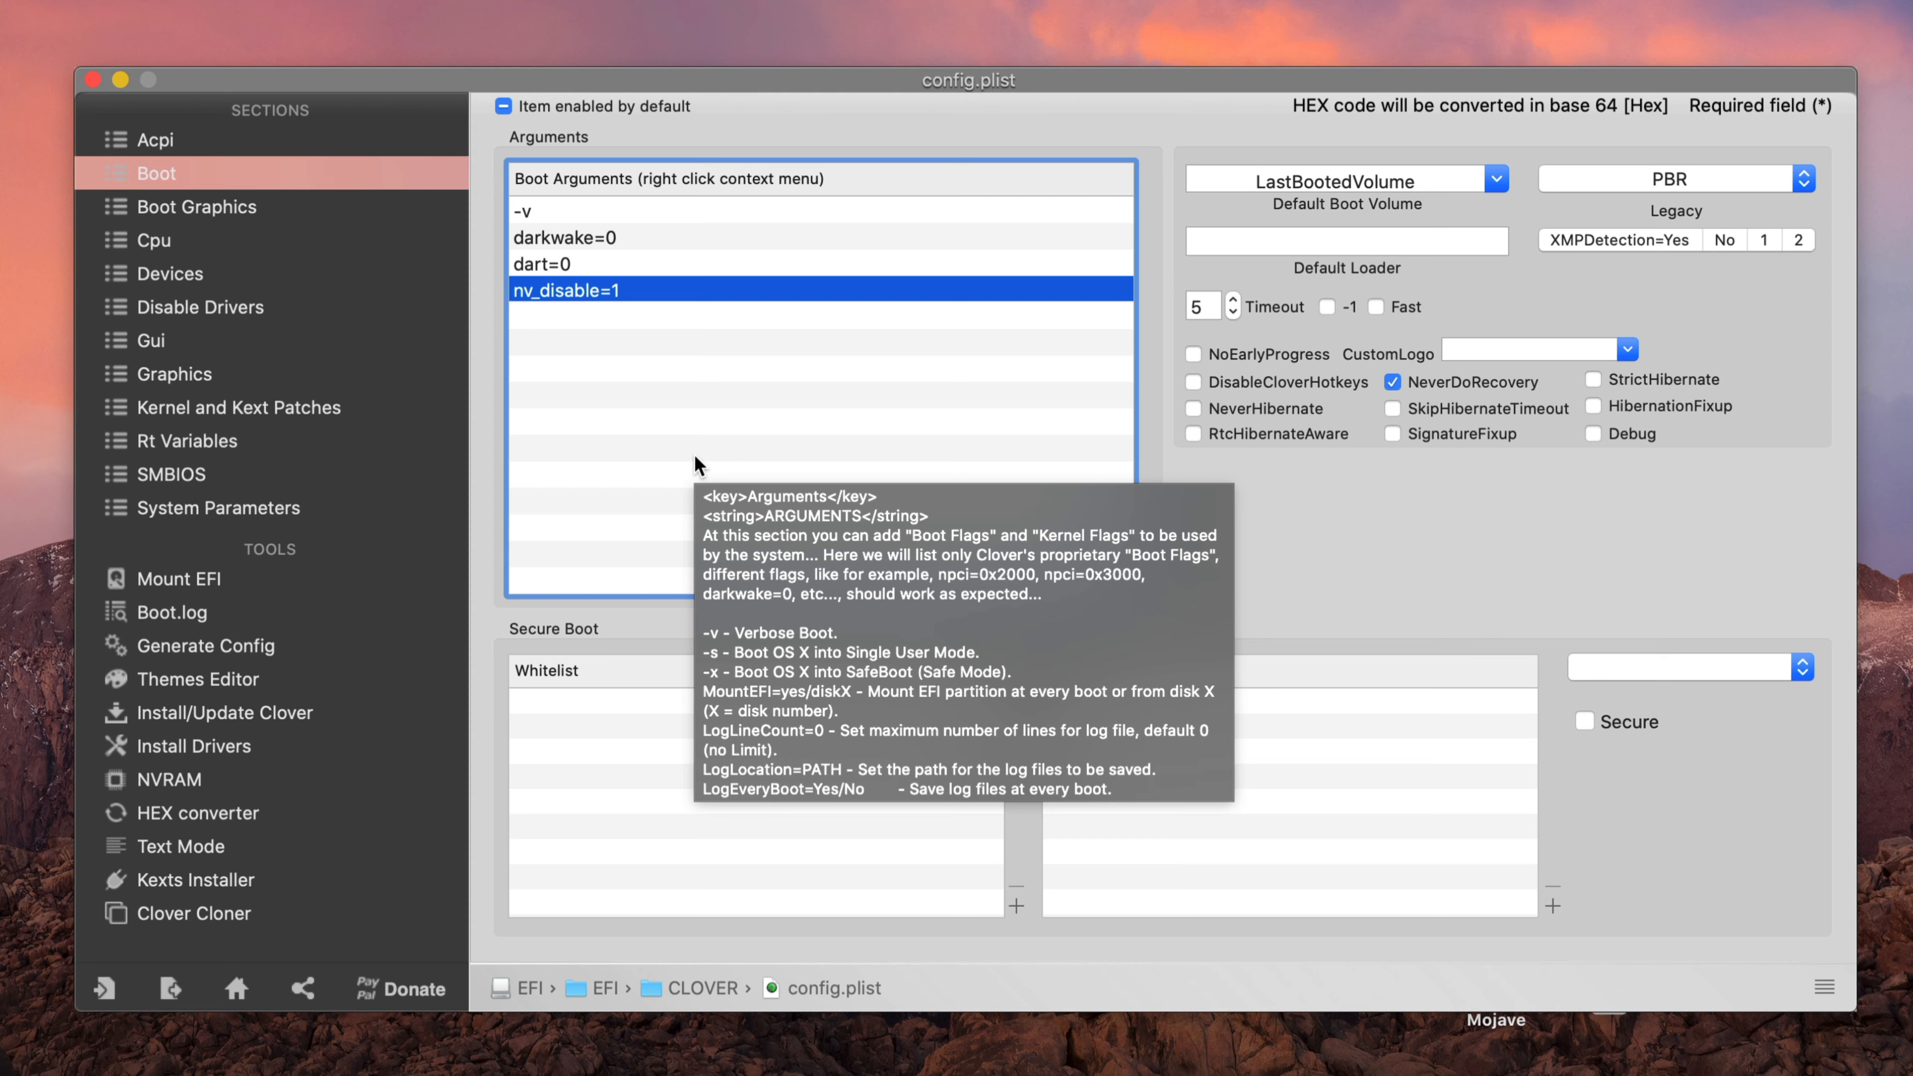
# Step: Add the -disablegfxfirmware and -nehalem_error_disable boot arguments
pyautogui.rightClick(694, 456)
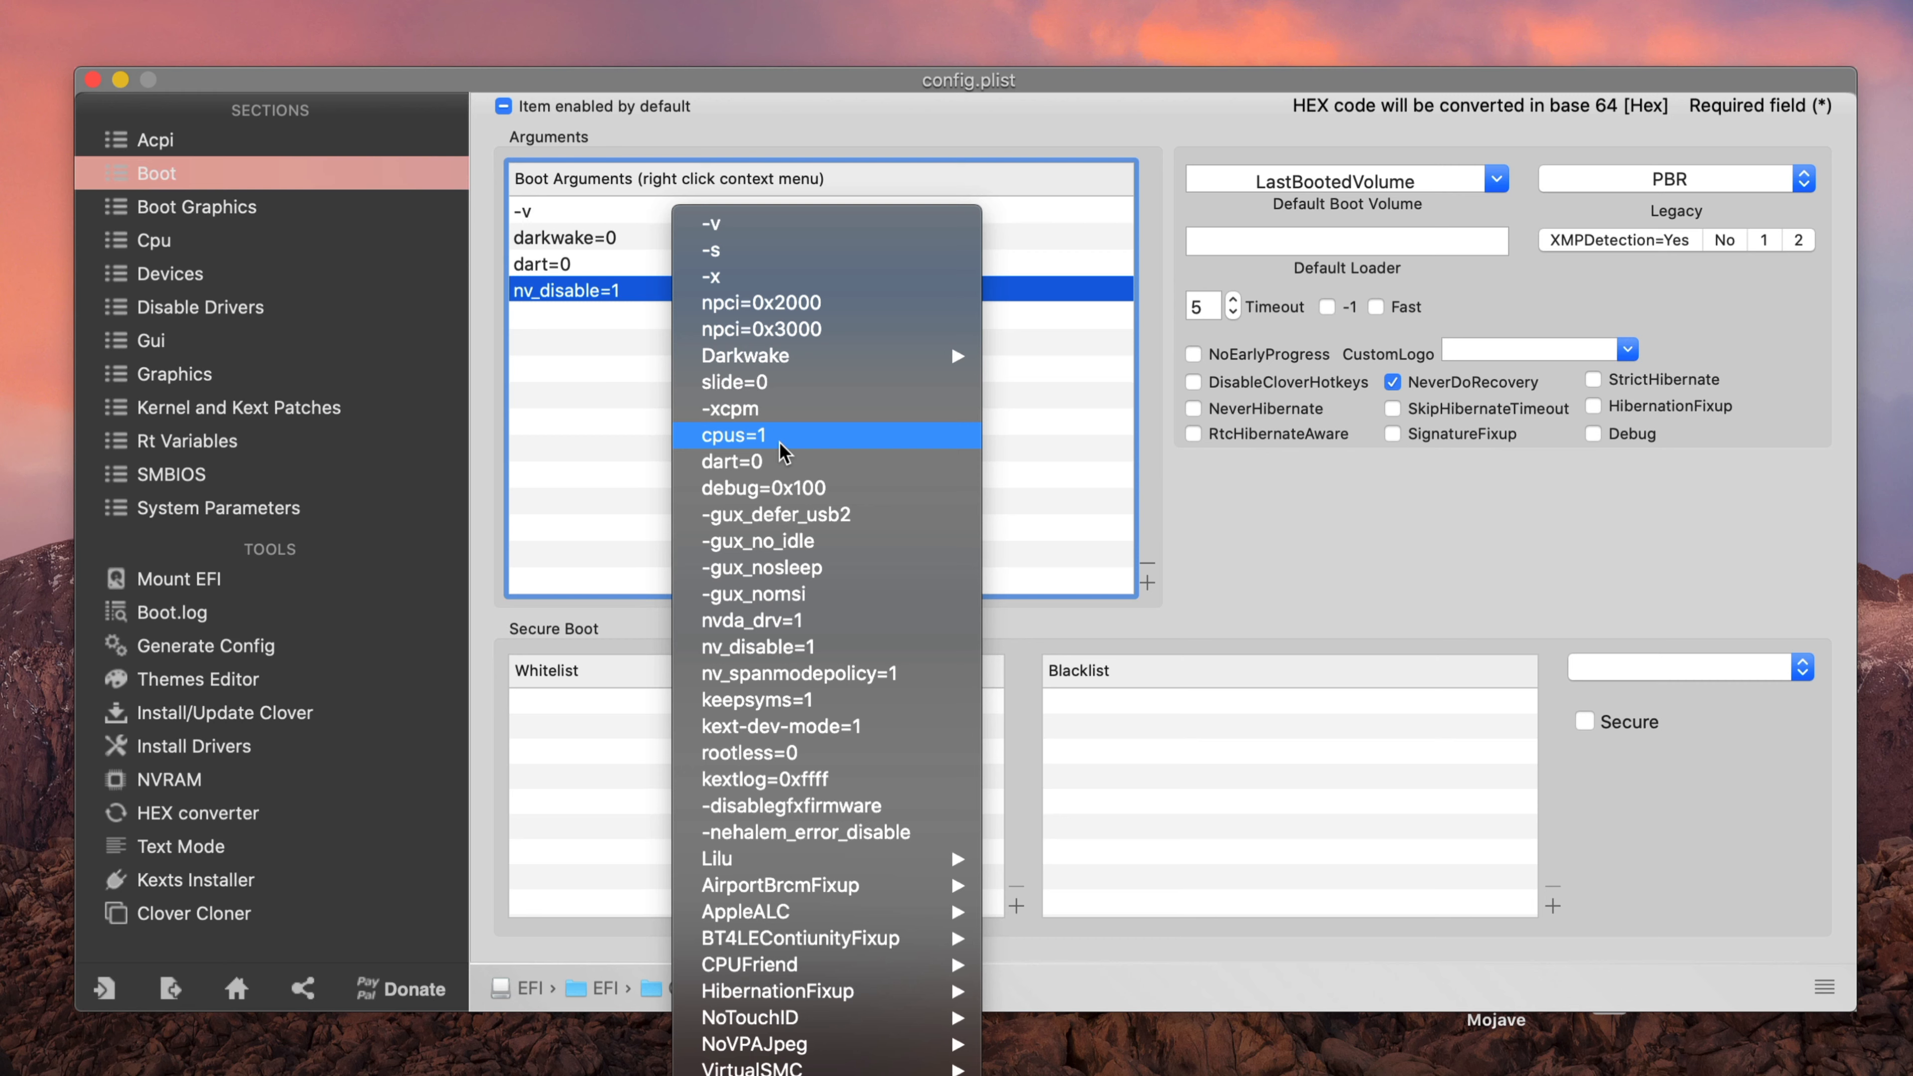
pyautogui.click(791, 808)
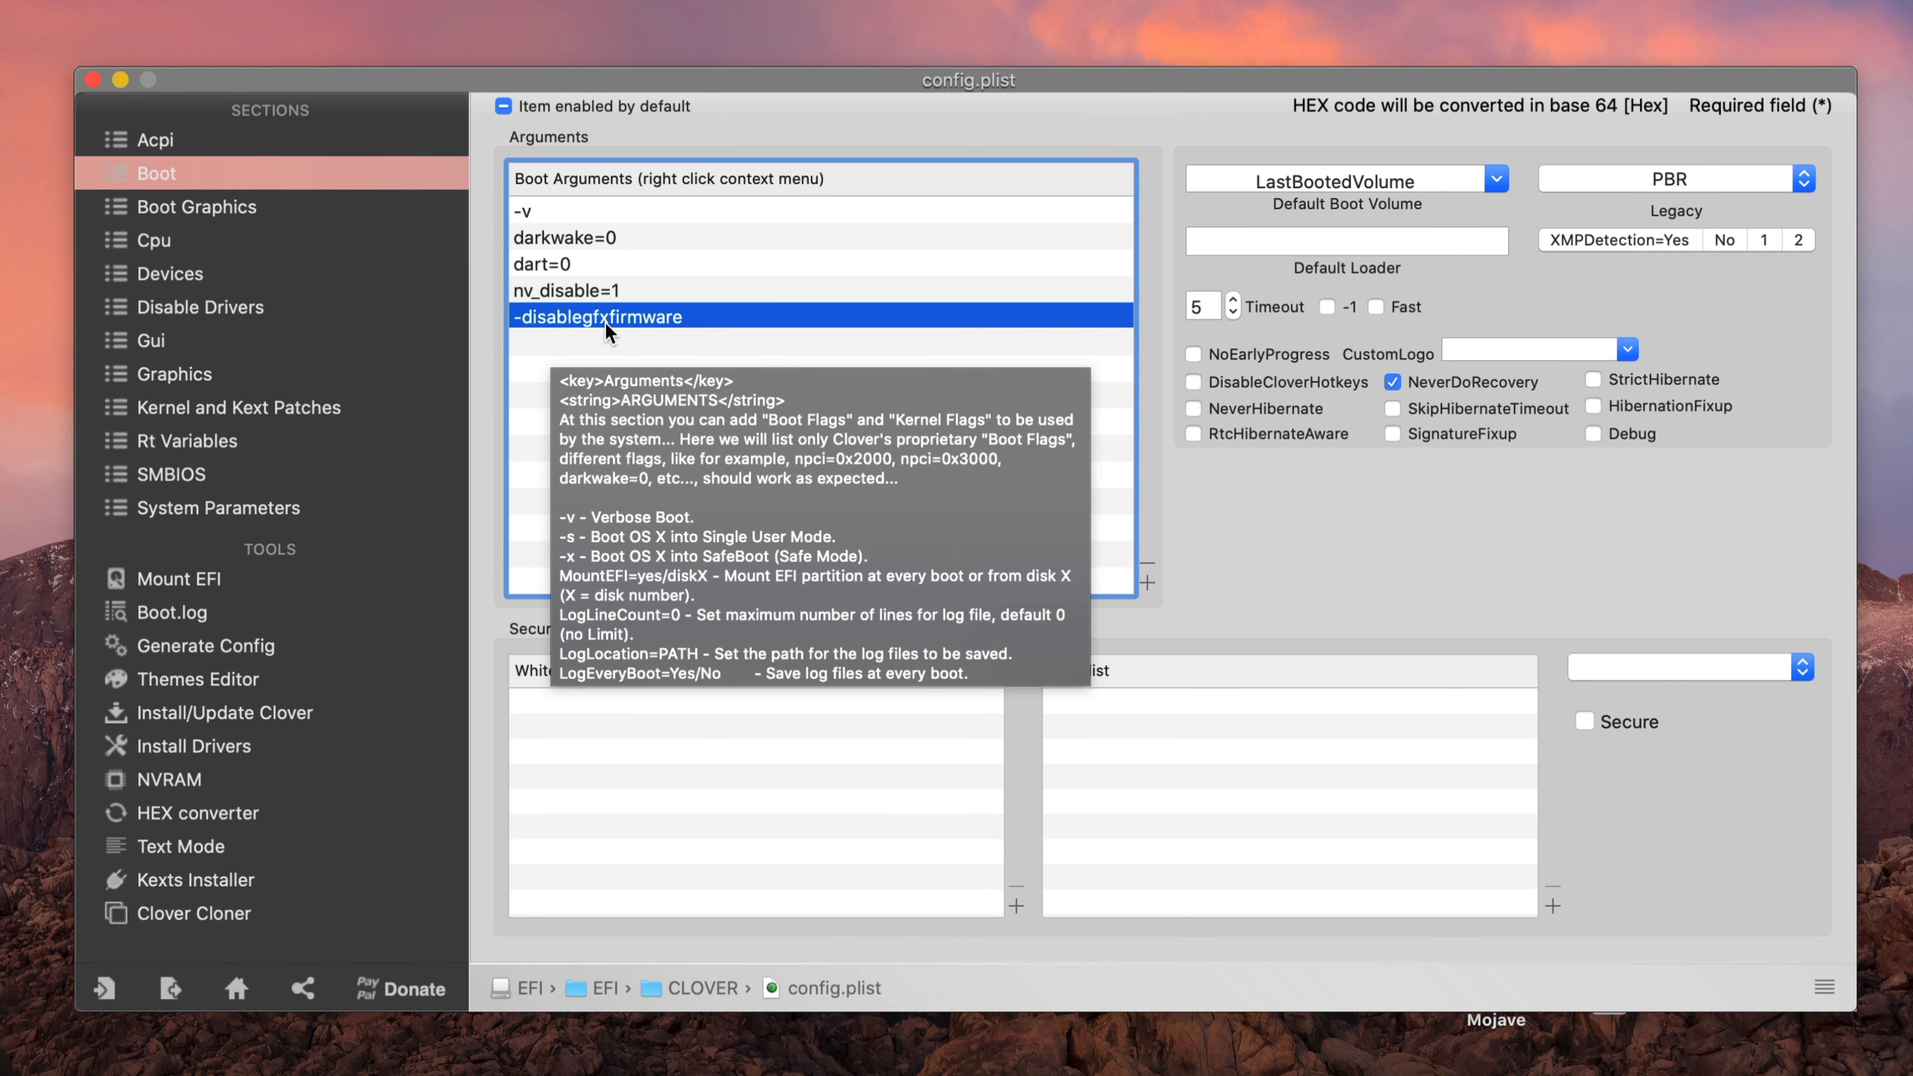
pyautogui.rightClick(601, 341)
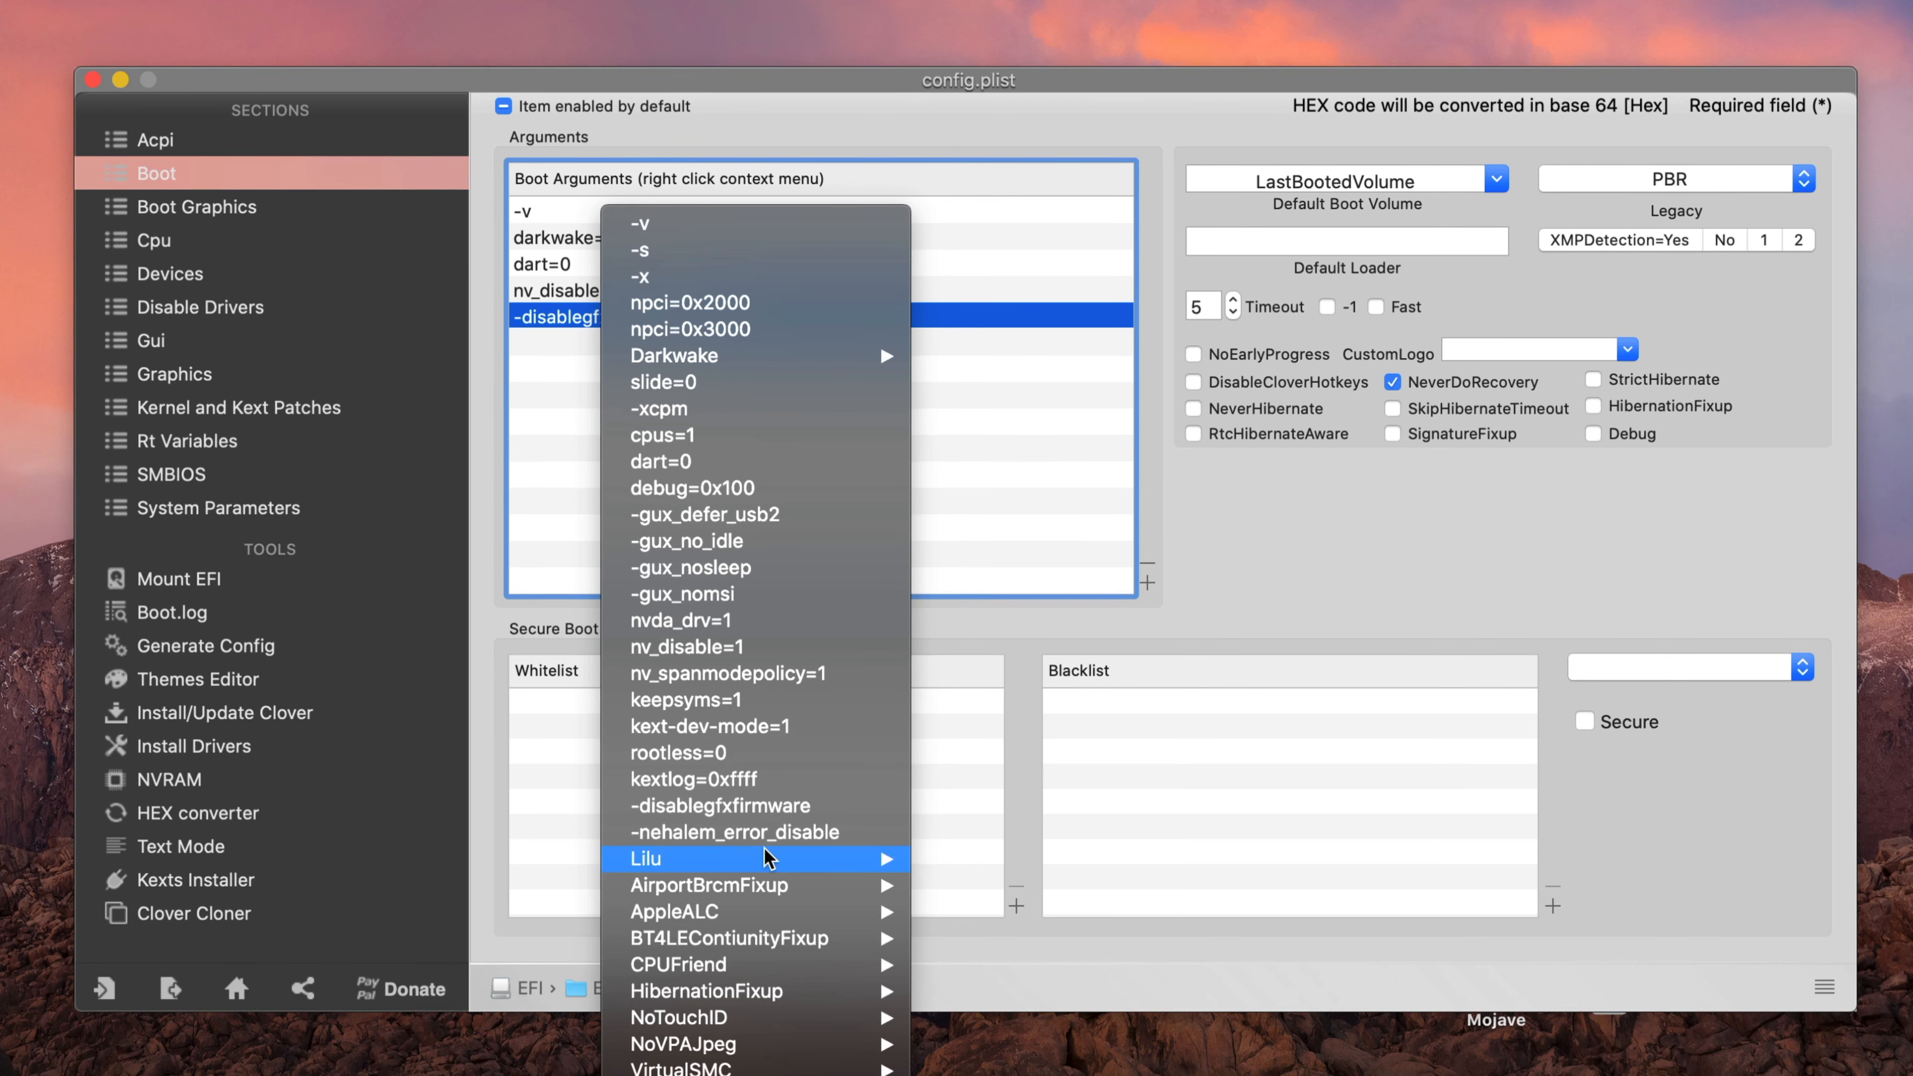
pyautogui.click(718, 832)
# Step: Examine the kext-specific boot arguments on offer, such as those for WhateverGreen and BT4LEContiunityFixup, without adding any
pyautogui.rightClick(914, 343)
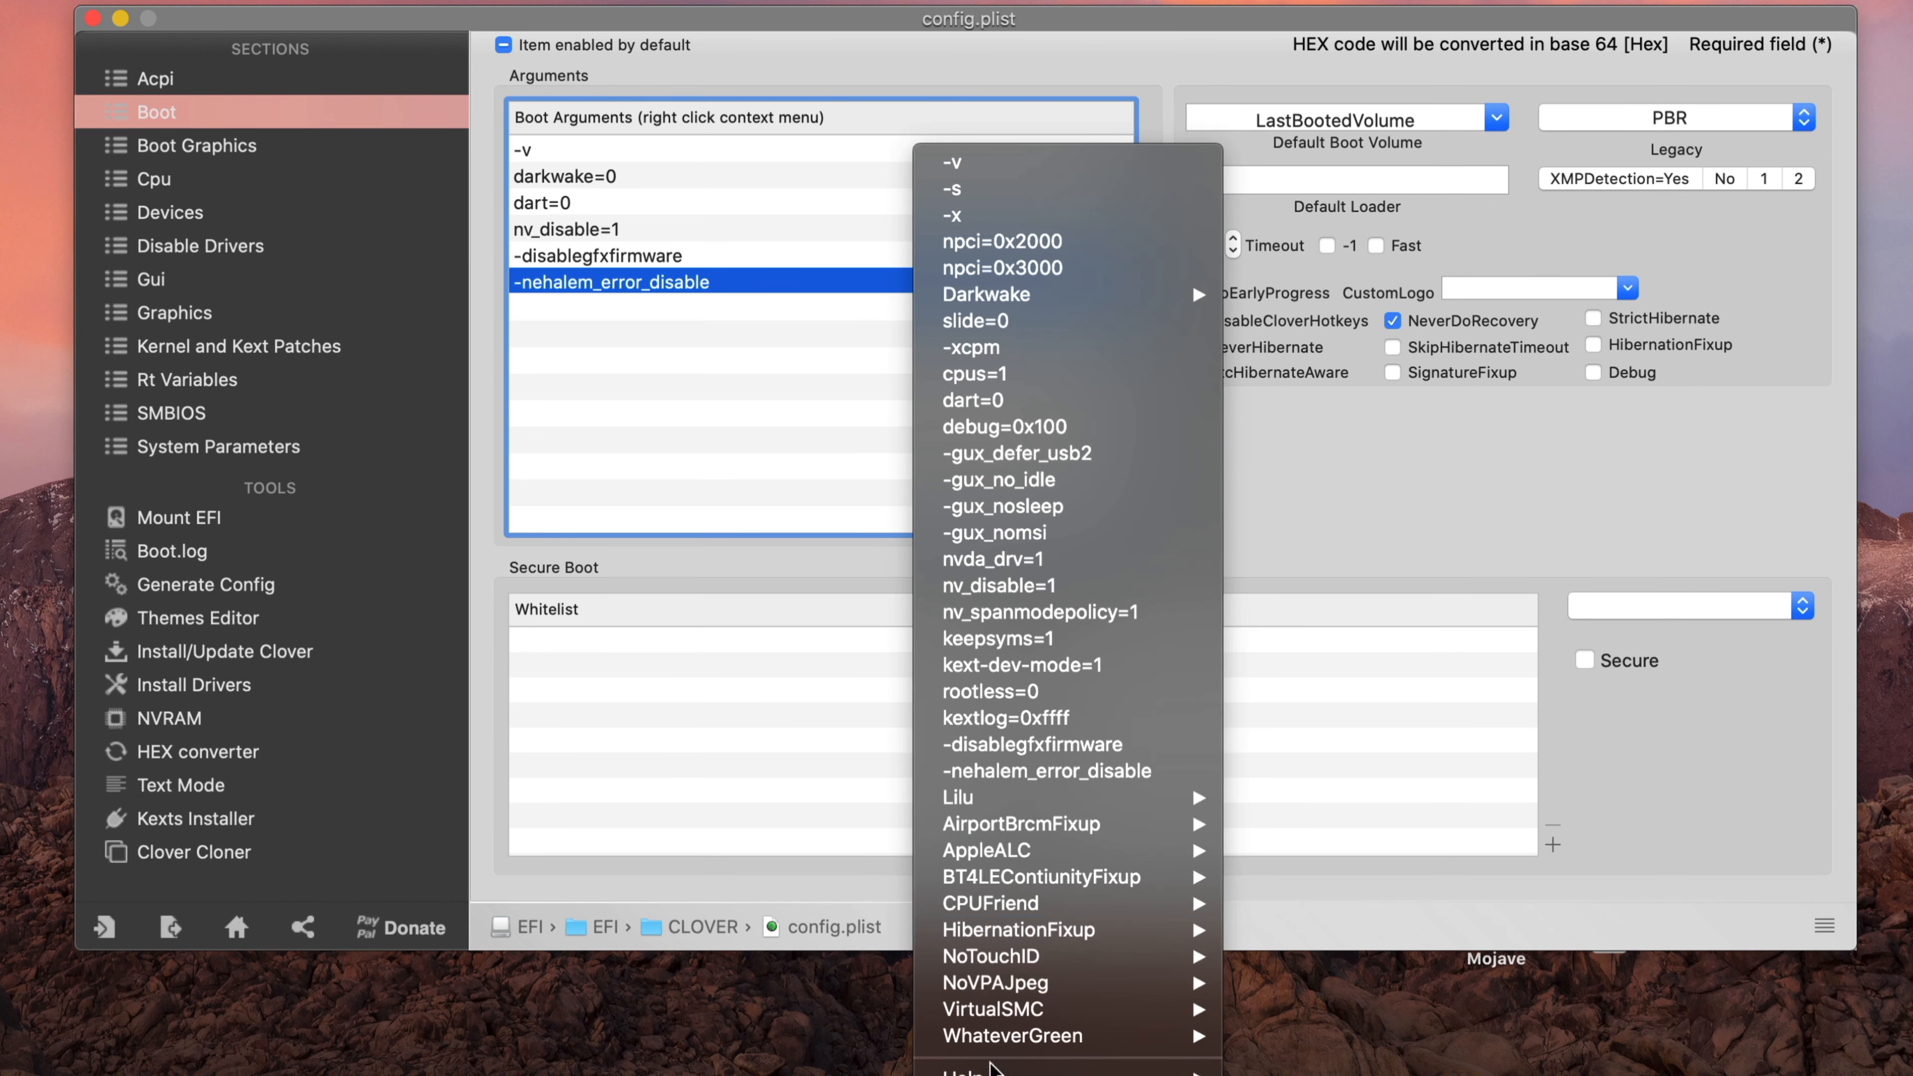
pyautogui.moveTo(1061, 824)
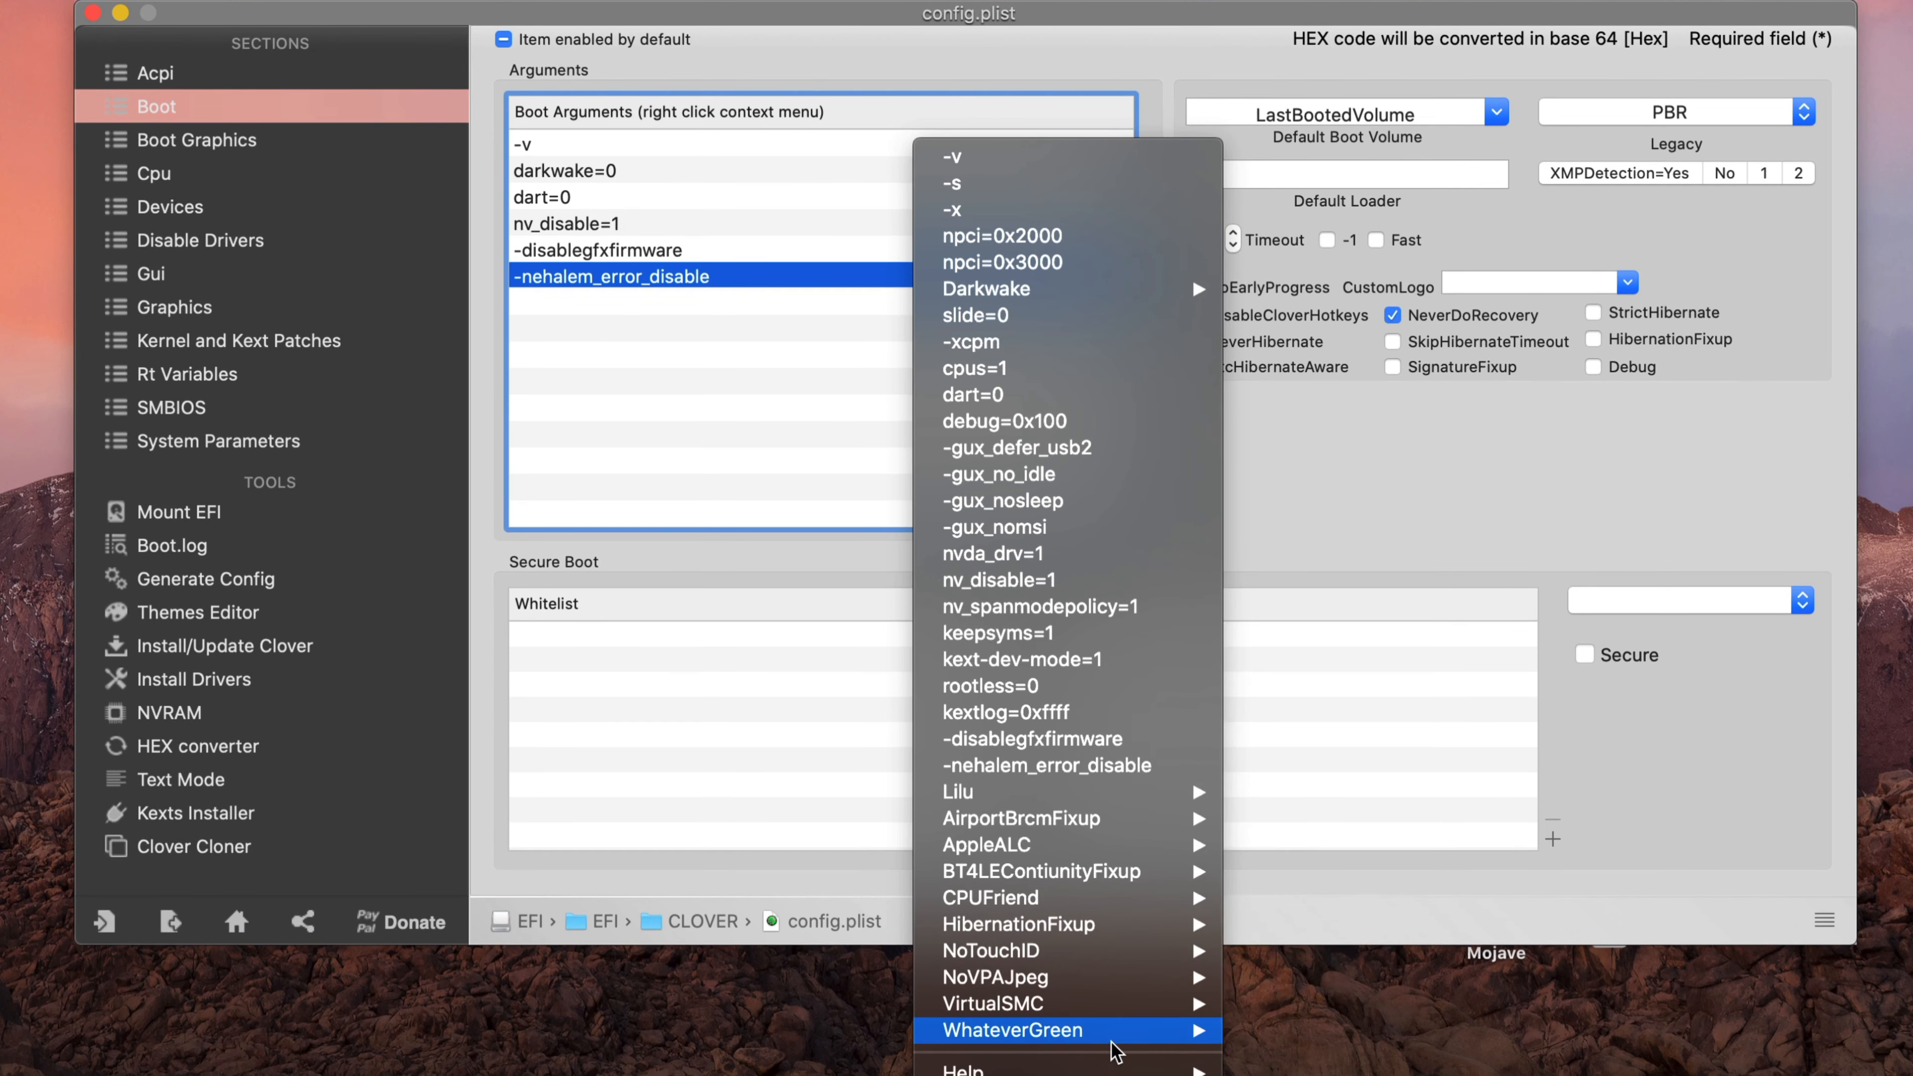
pyautogui.moveTo(1113, 1049)
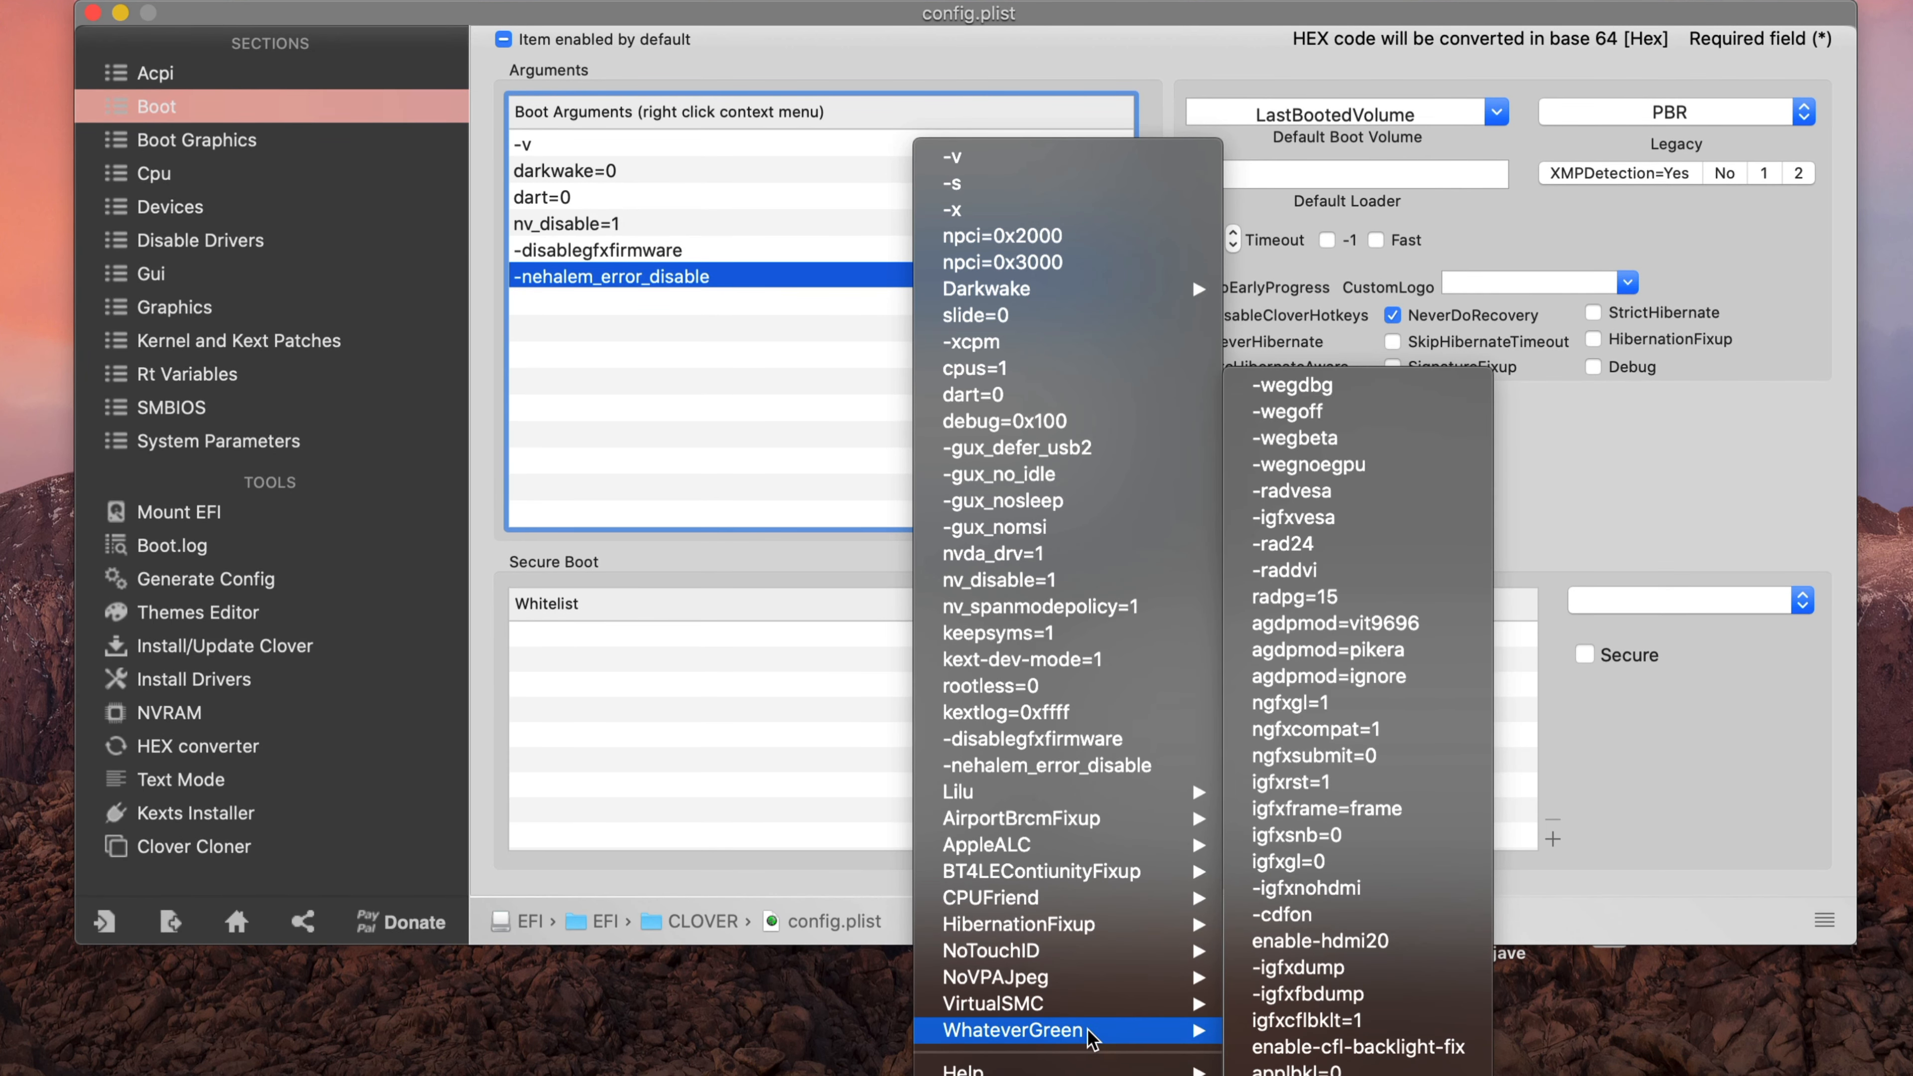
pyautogui.press('Escape')
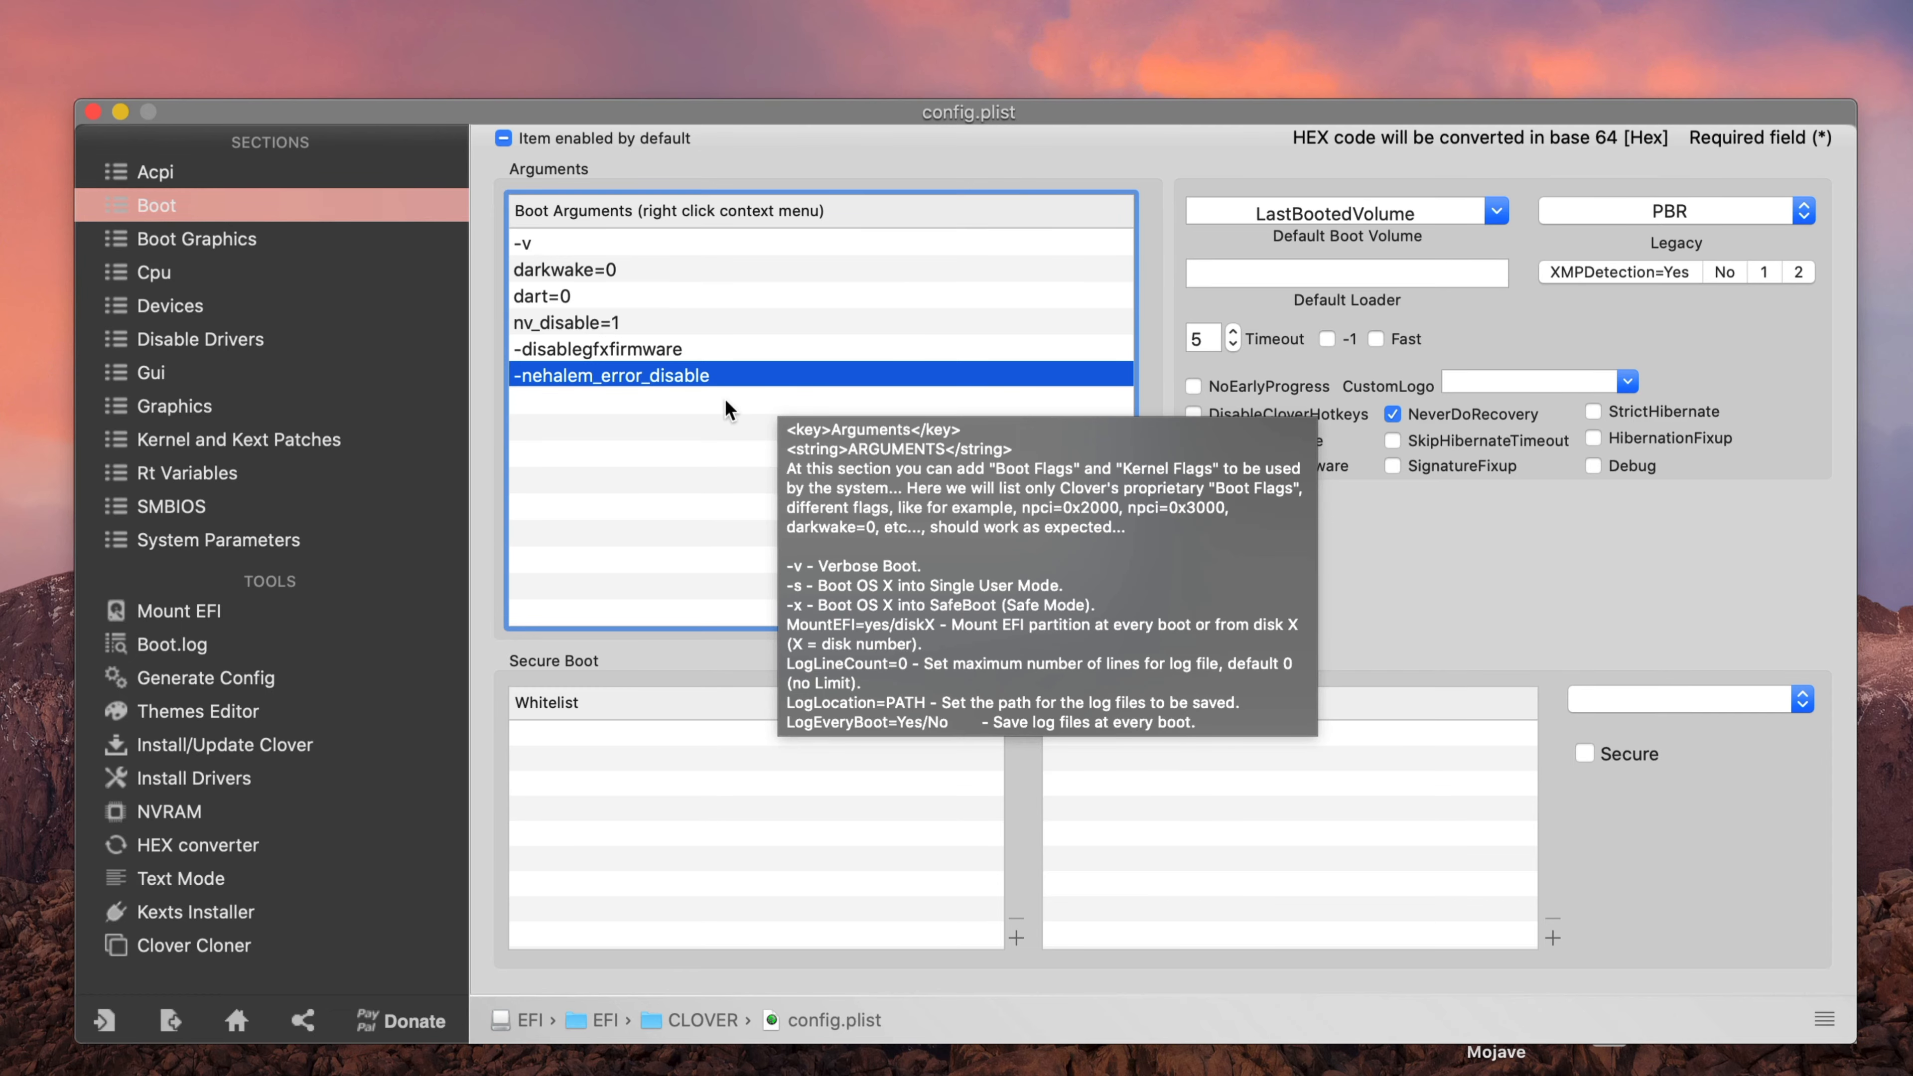
pyautogui.rightClick(549, 407)
pyautogui.moveTo(673, 1064)
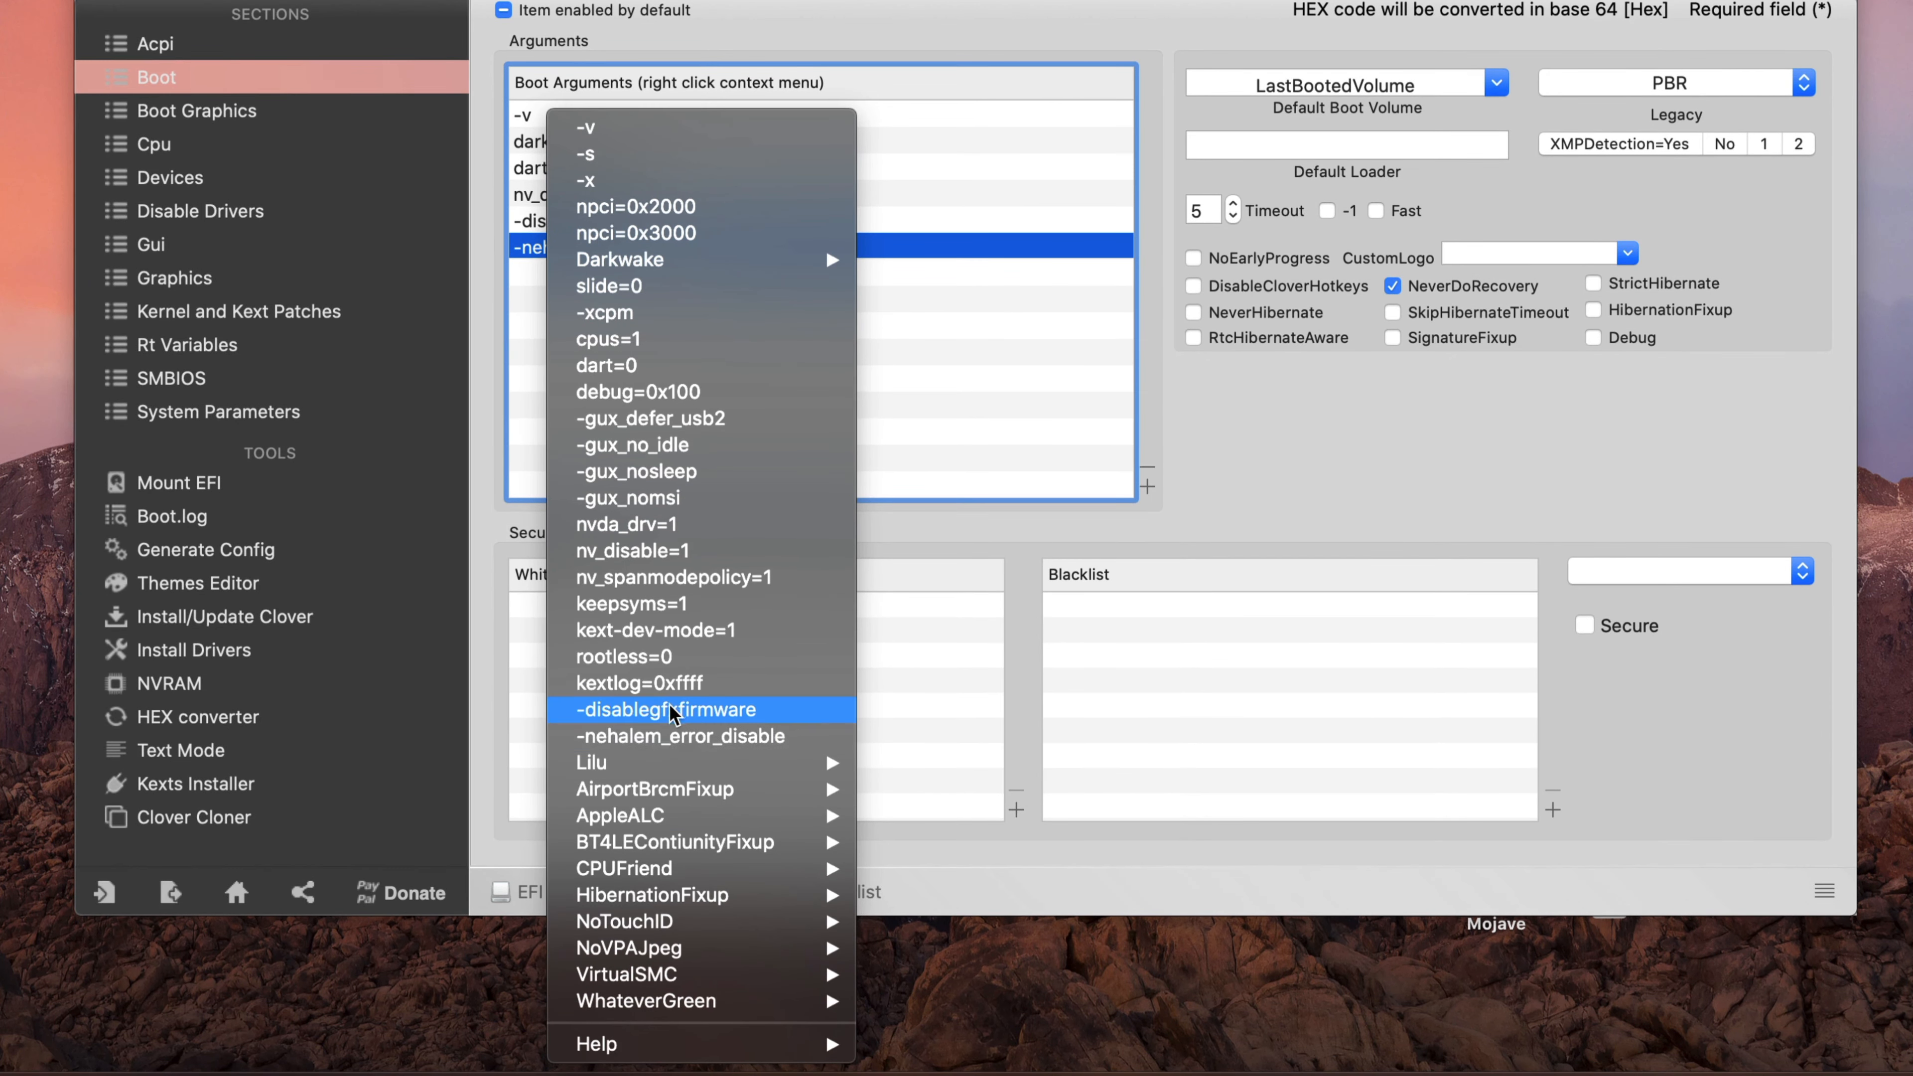
pyautogui.moveTo(696, 951)
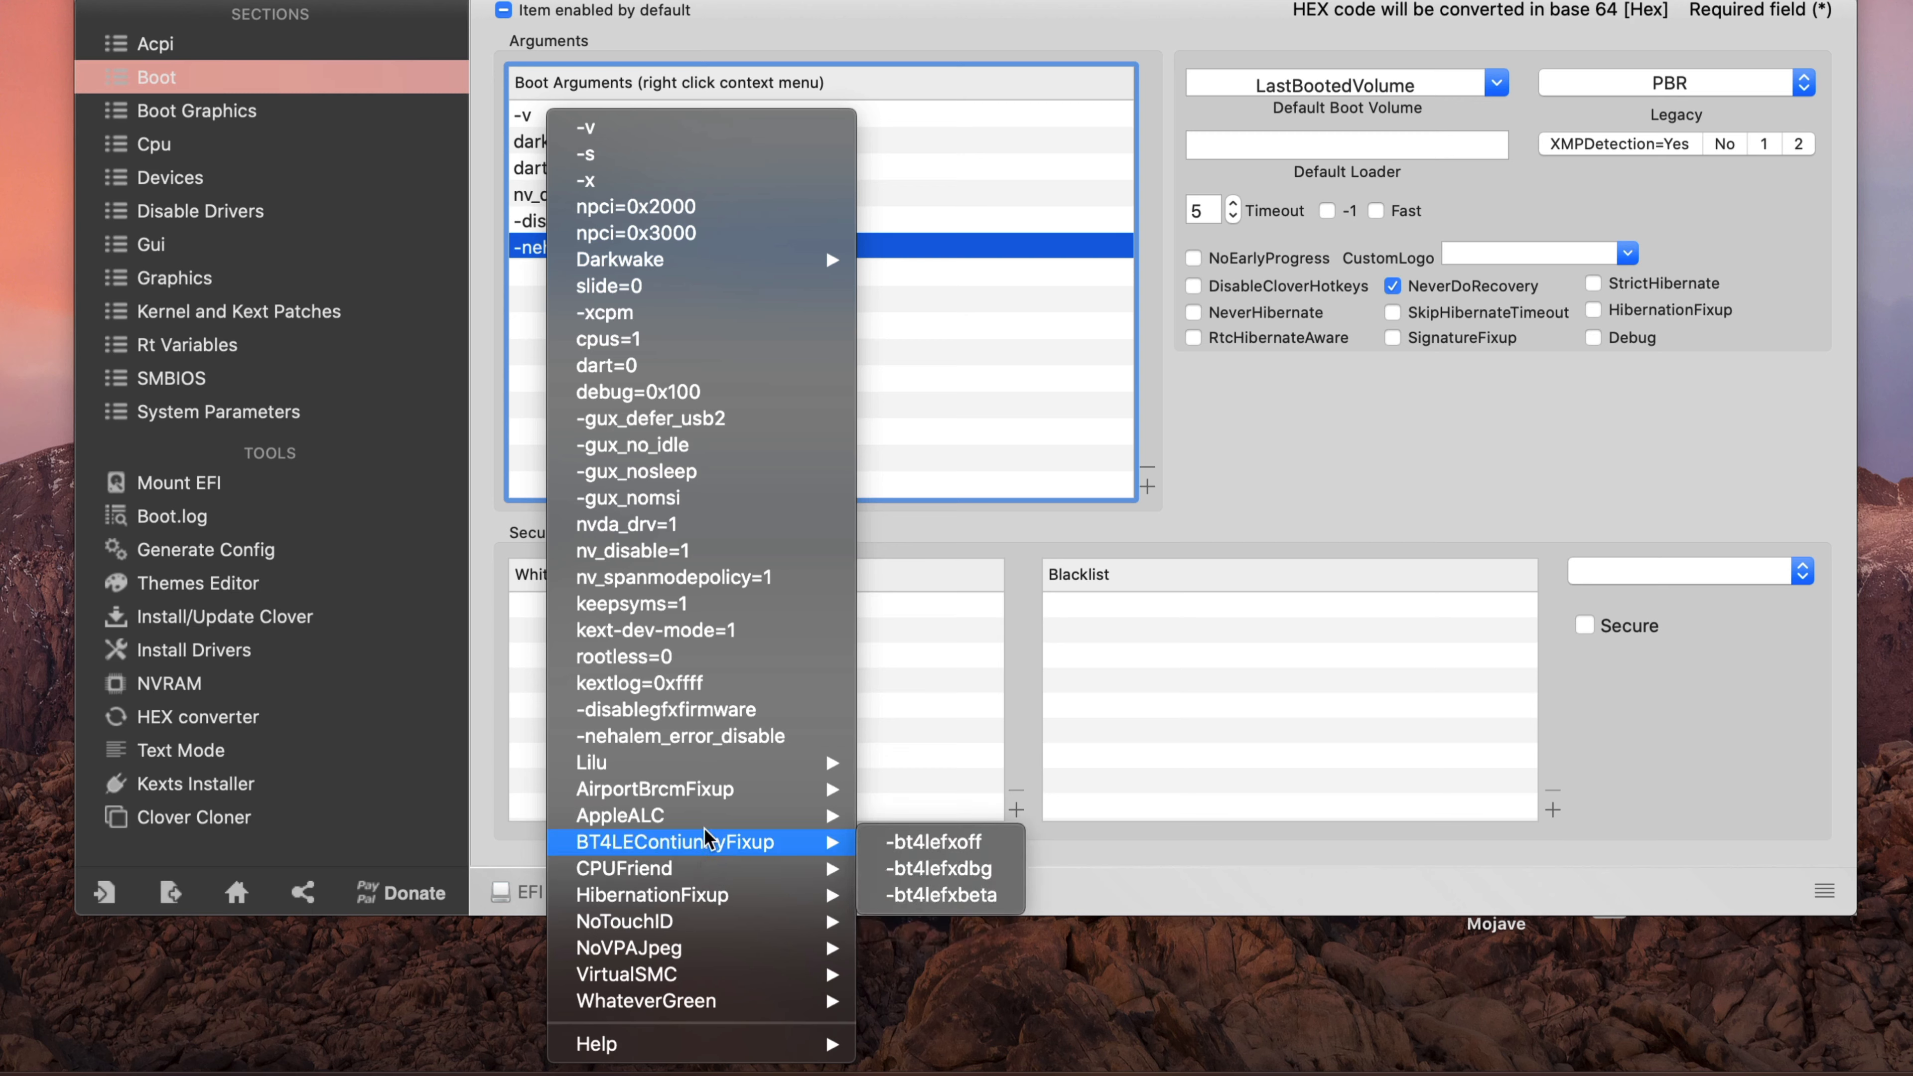
pyautogui.click(693, 716)
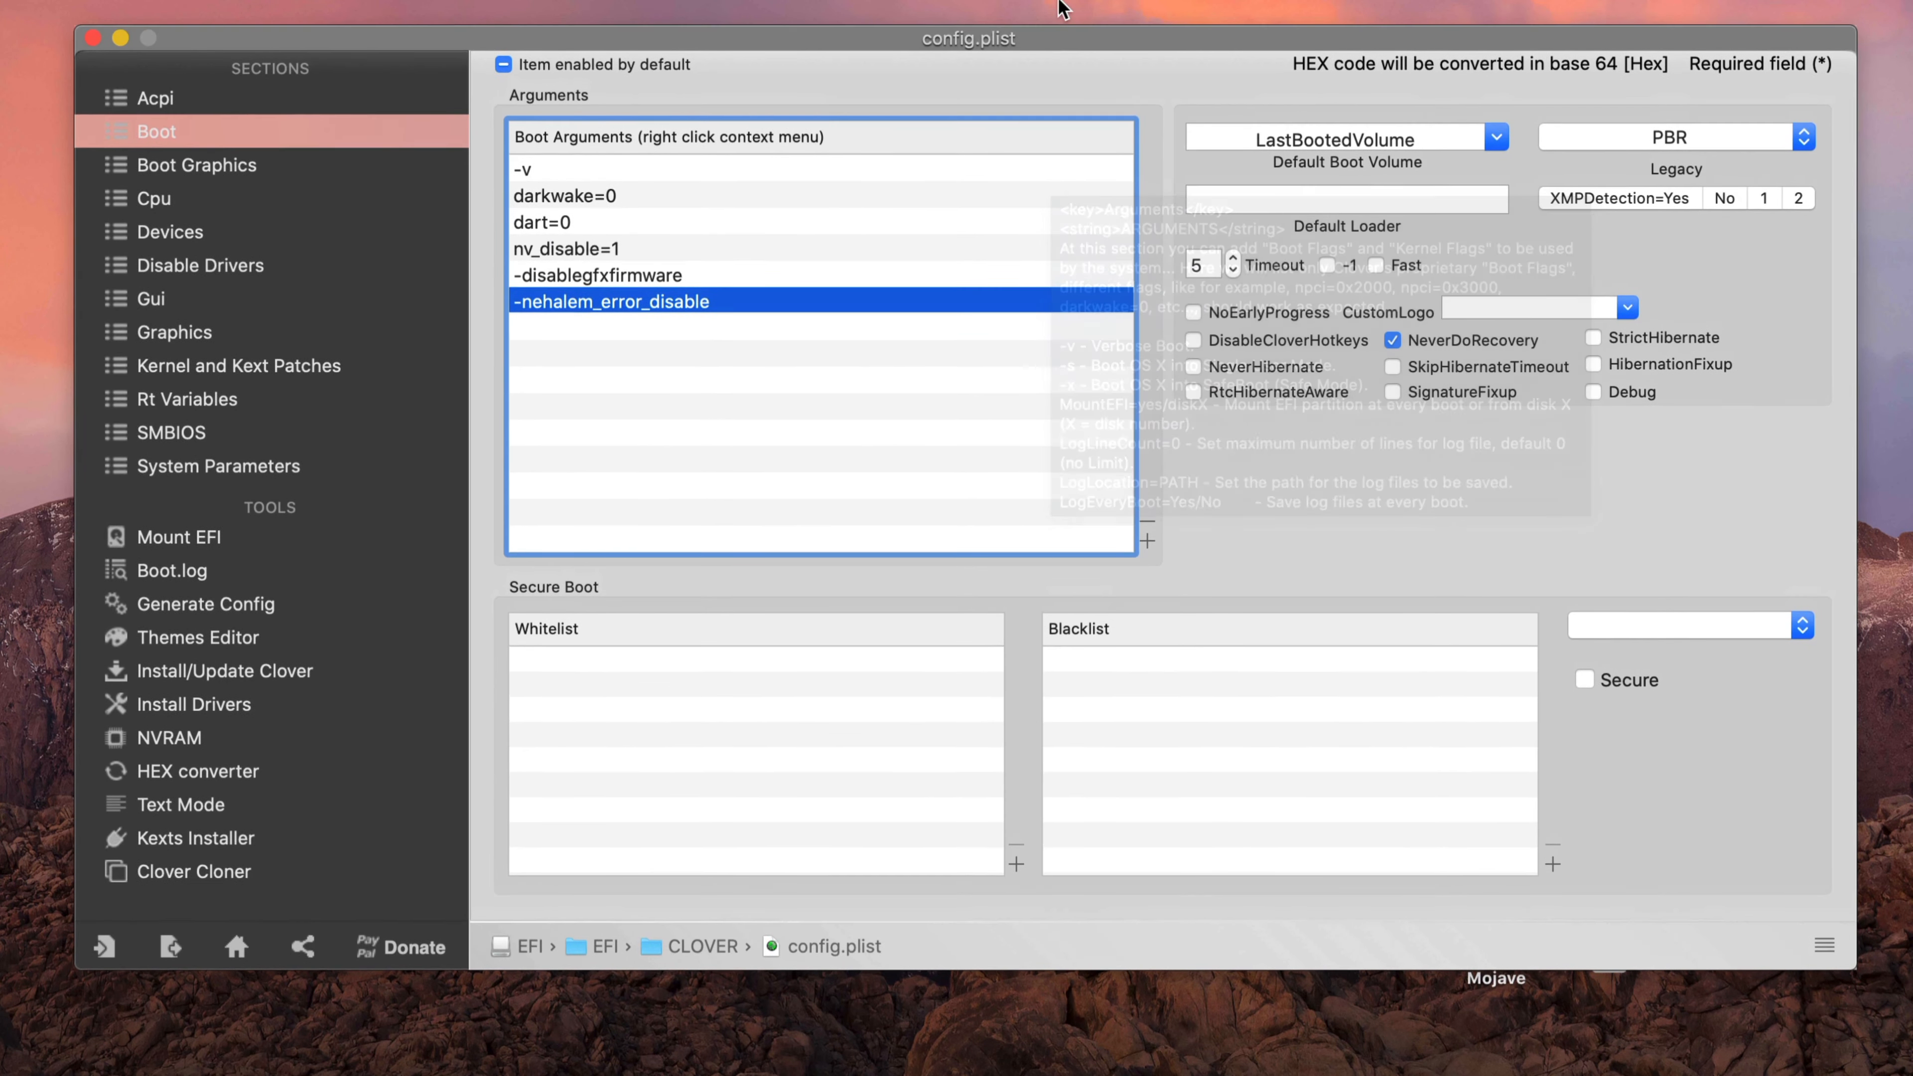
# Step: Set the default boot volume to Os X, matching the name of the system drive on the desktop
pyautogui.click(1453, 141)
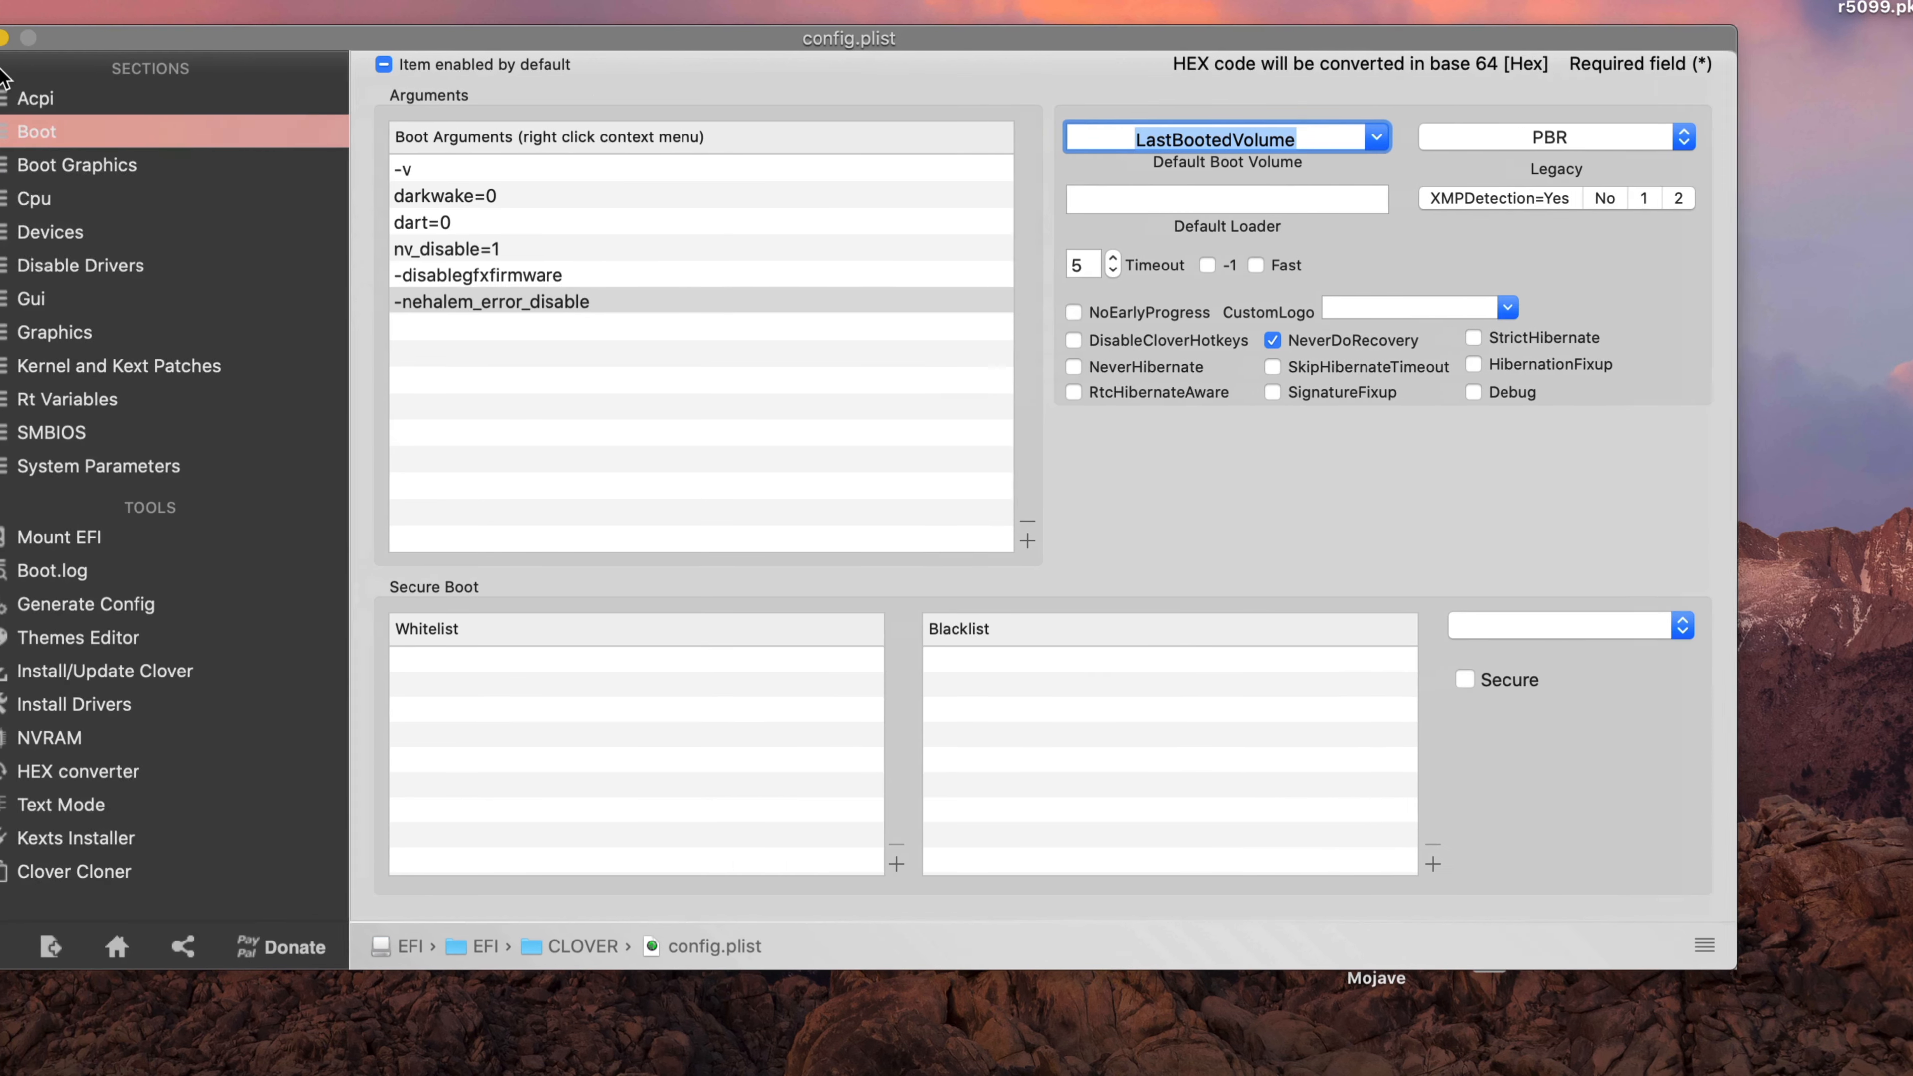
pyautogui.moveTo(1268, 130)
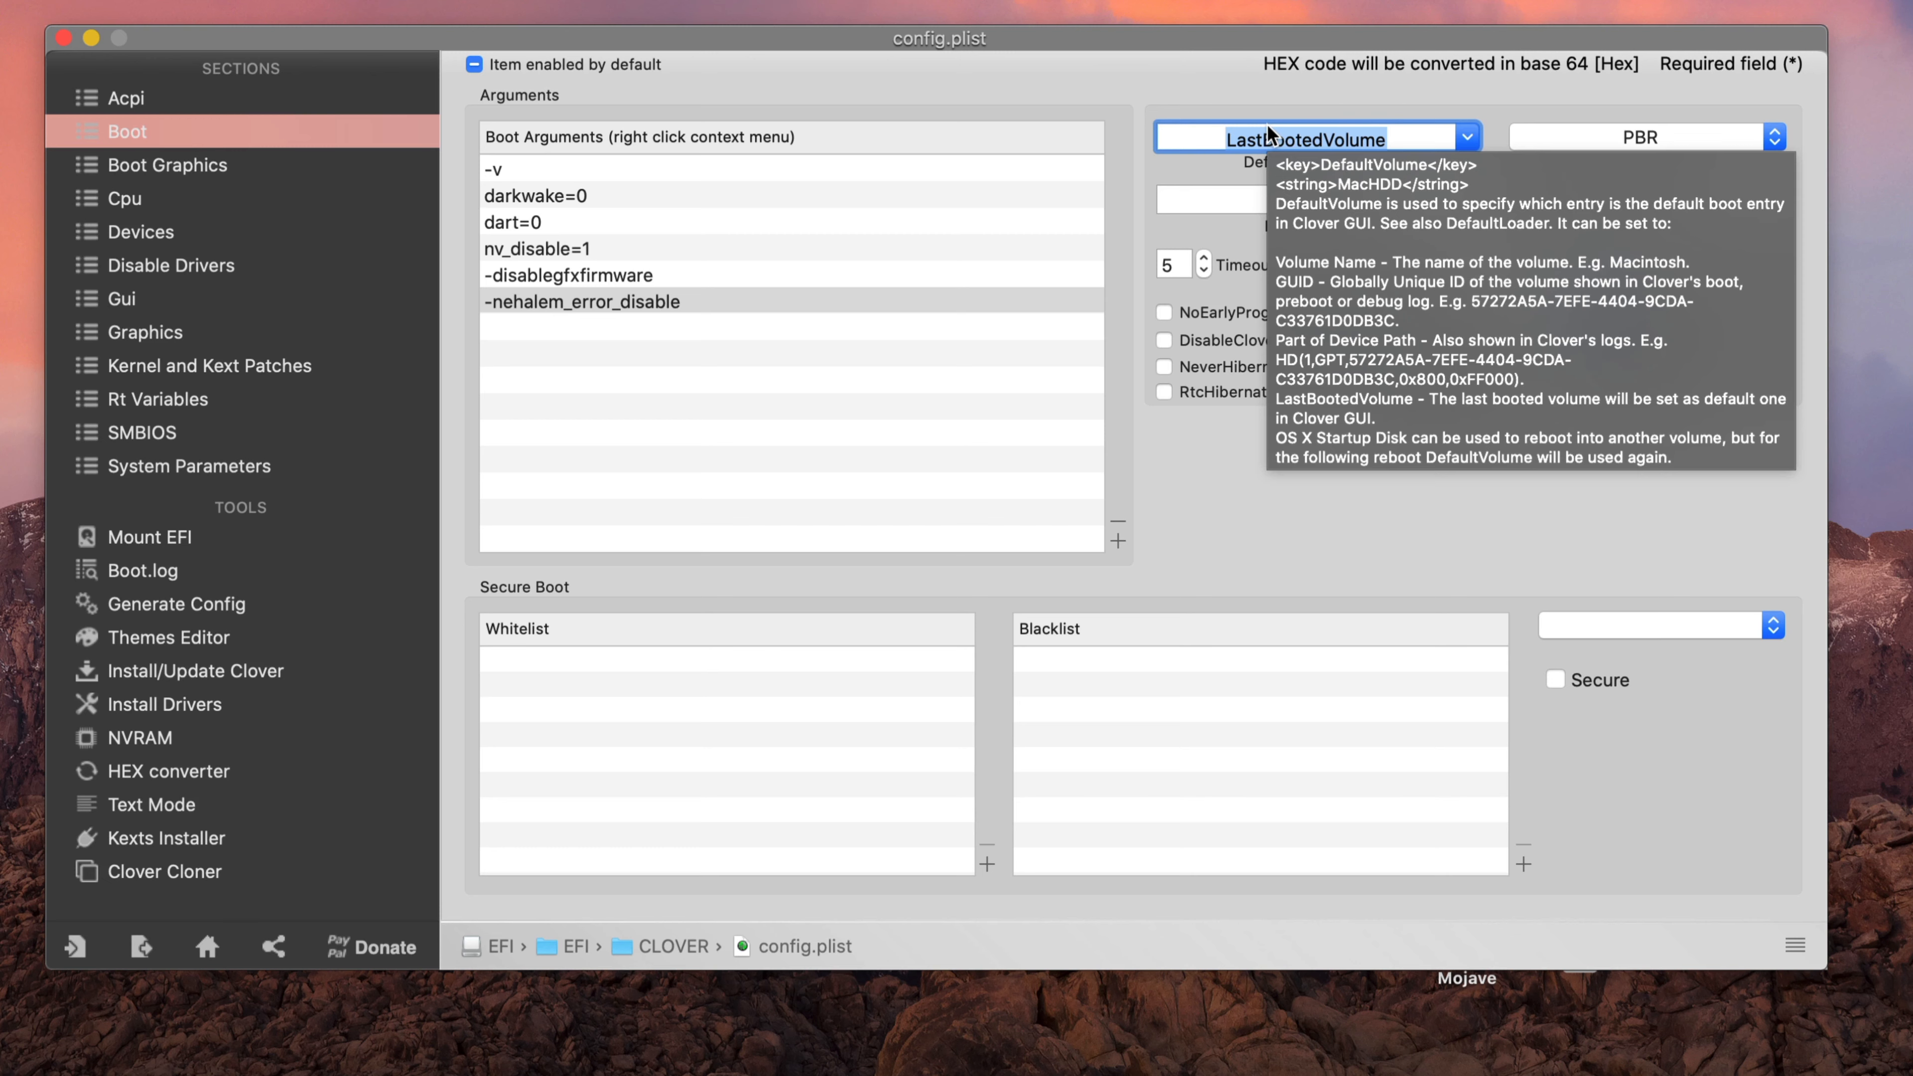
pyautogui.moveTo(1263, 46); pyautogui.dragTo(1259, 0)
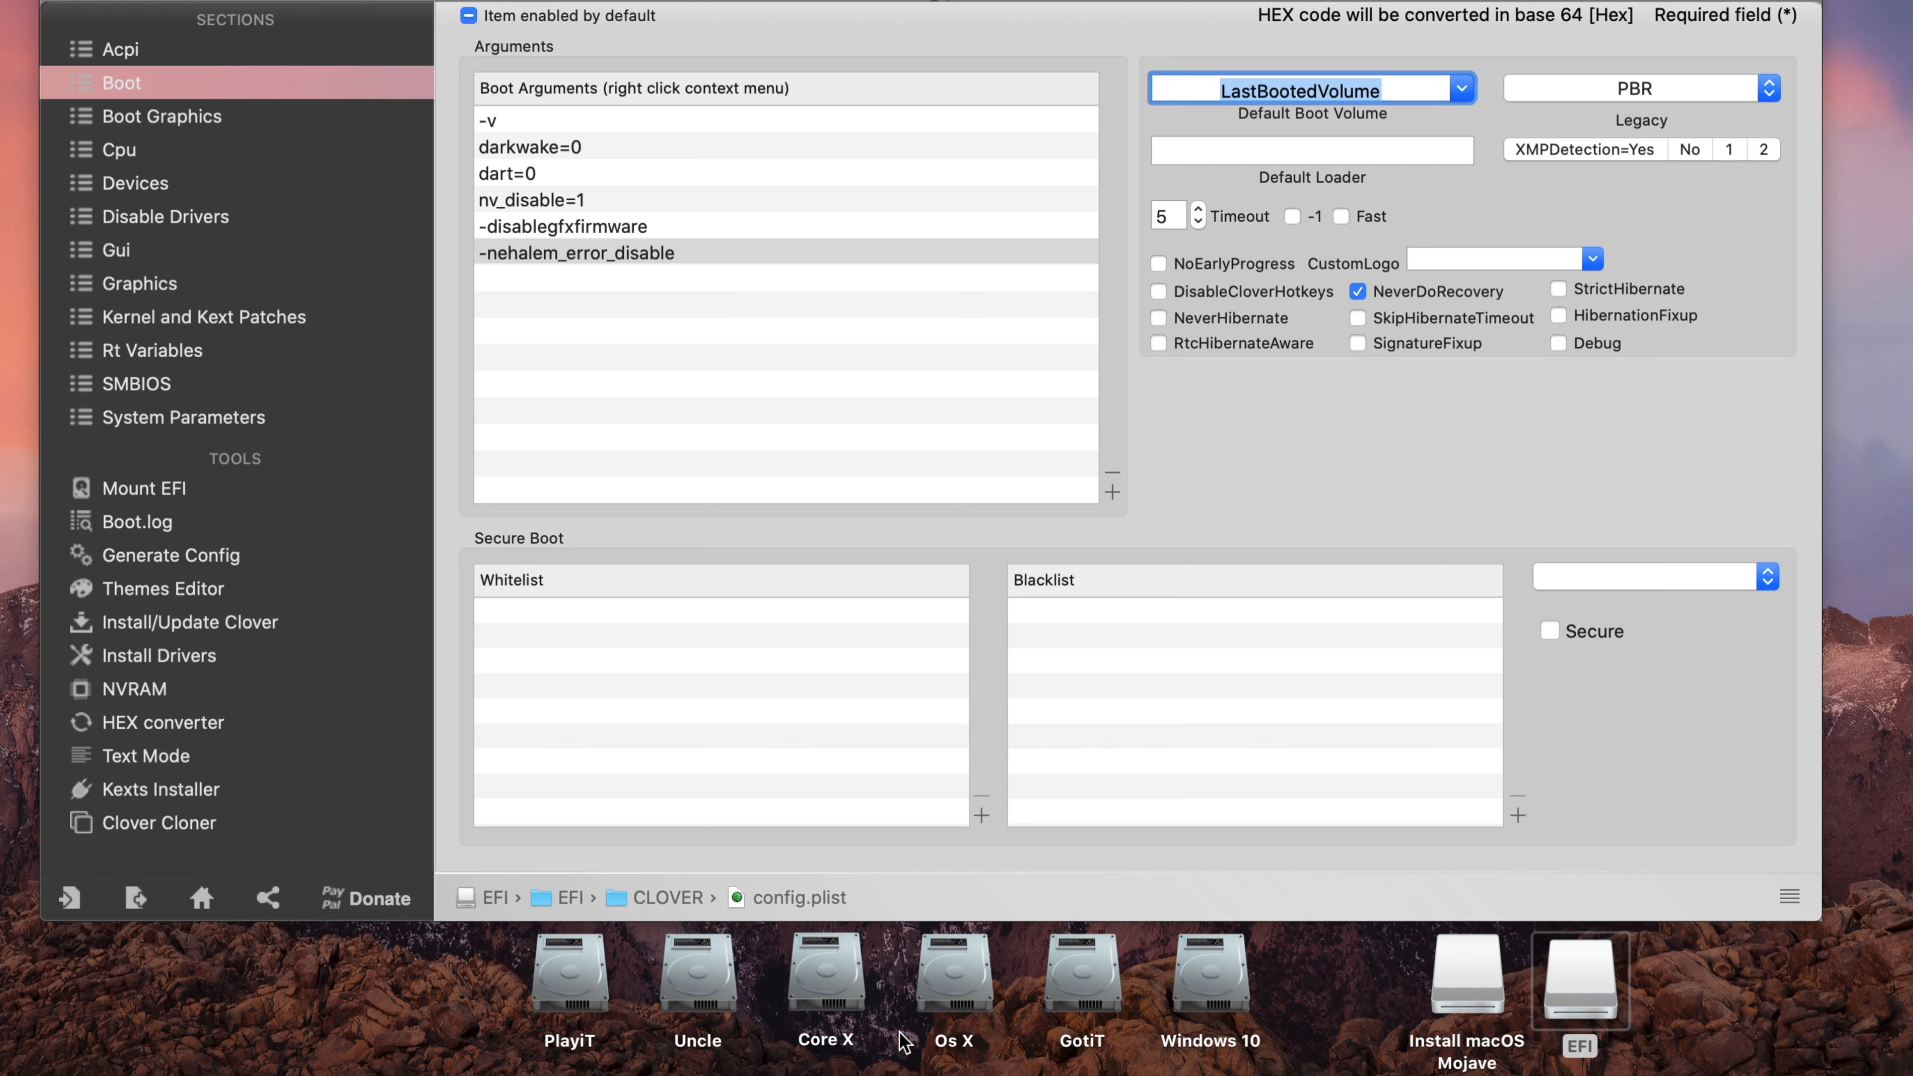
pyautogui.click(976, 987)
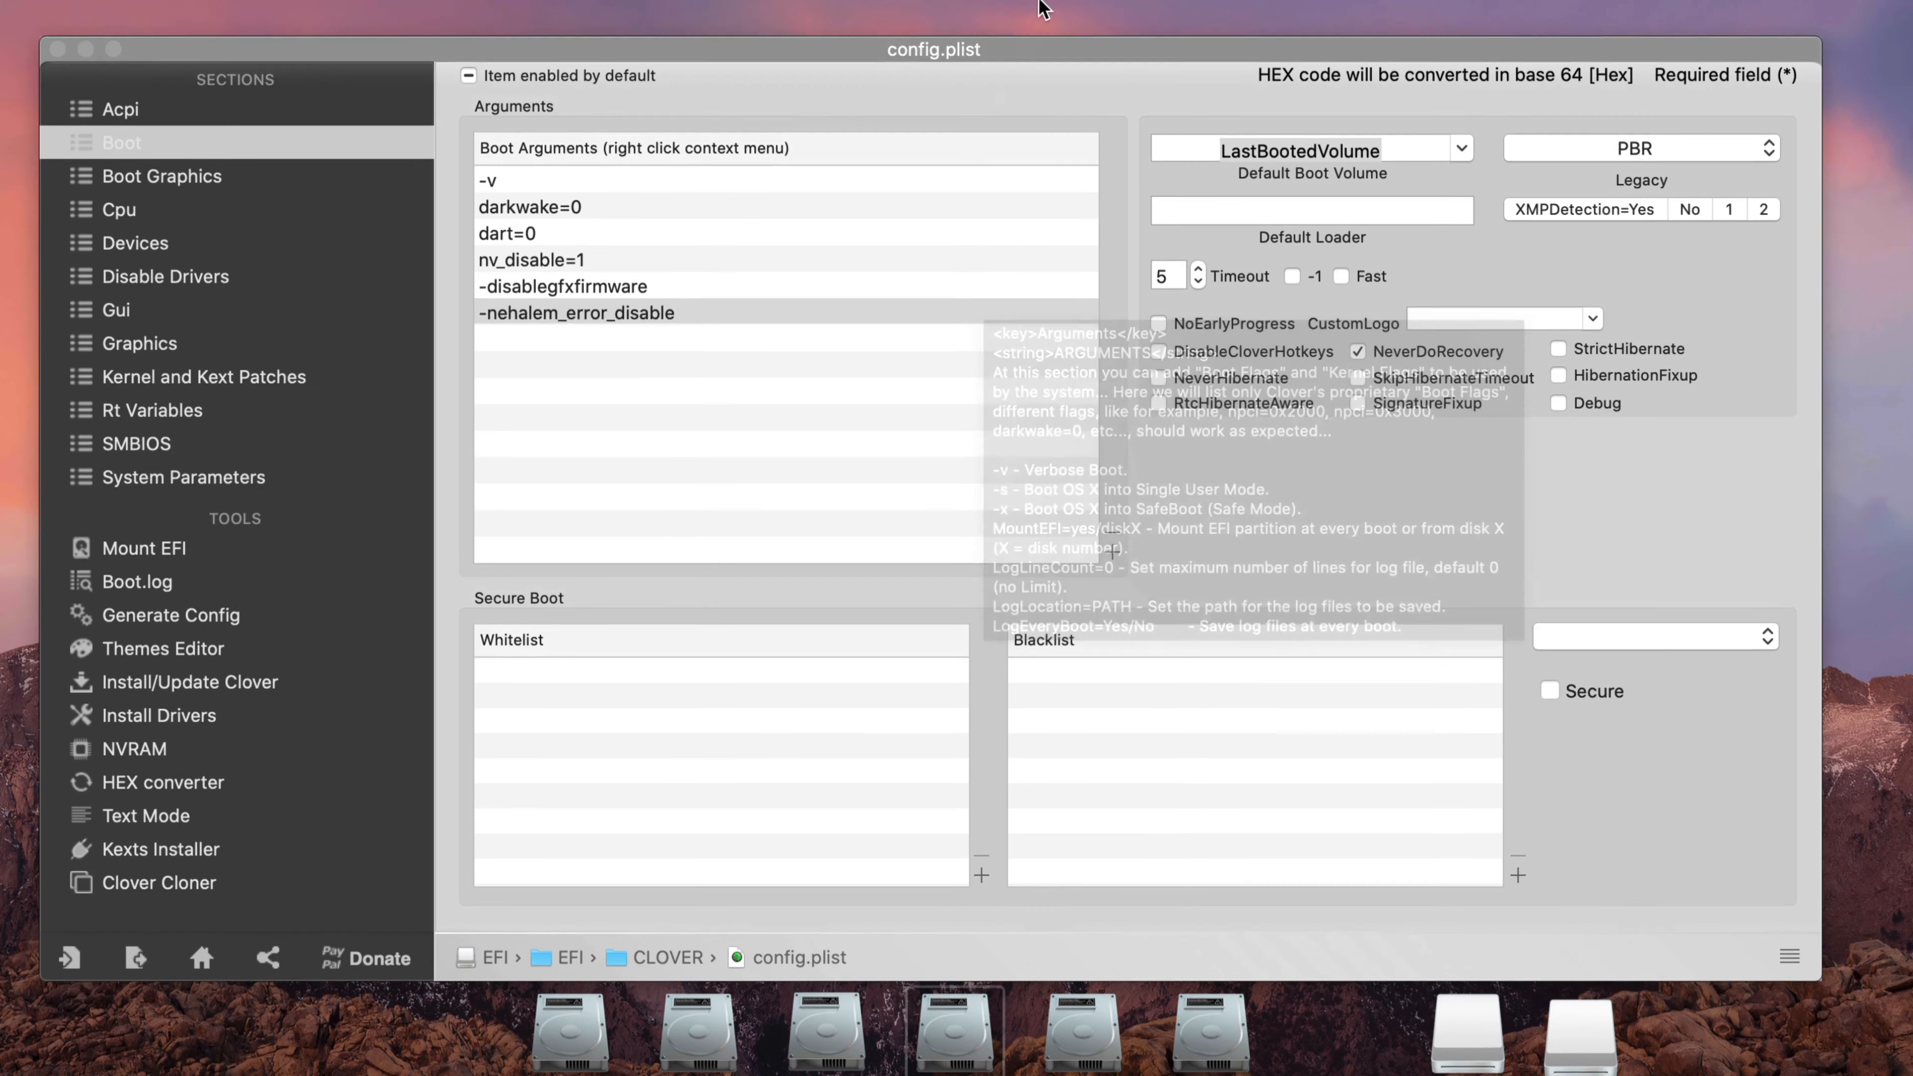
pyautogui.click(1406, 162)
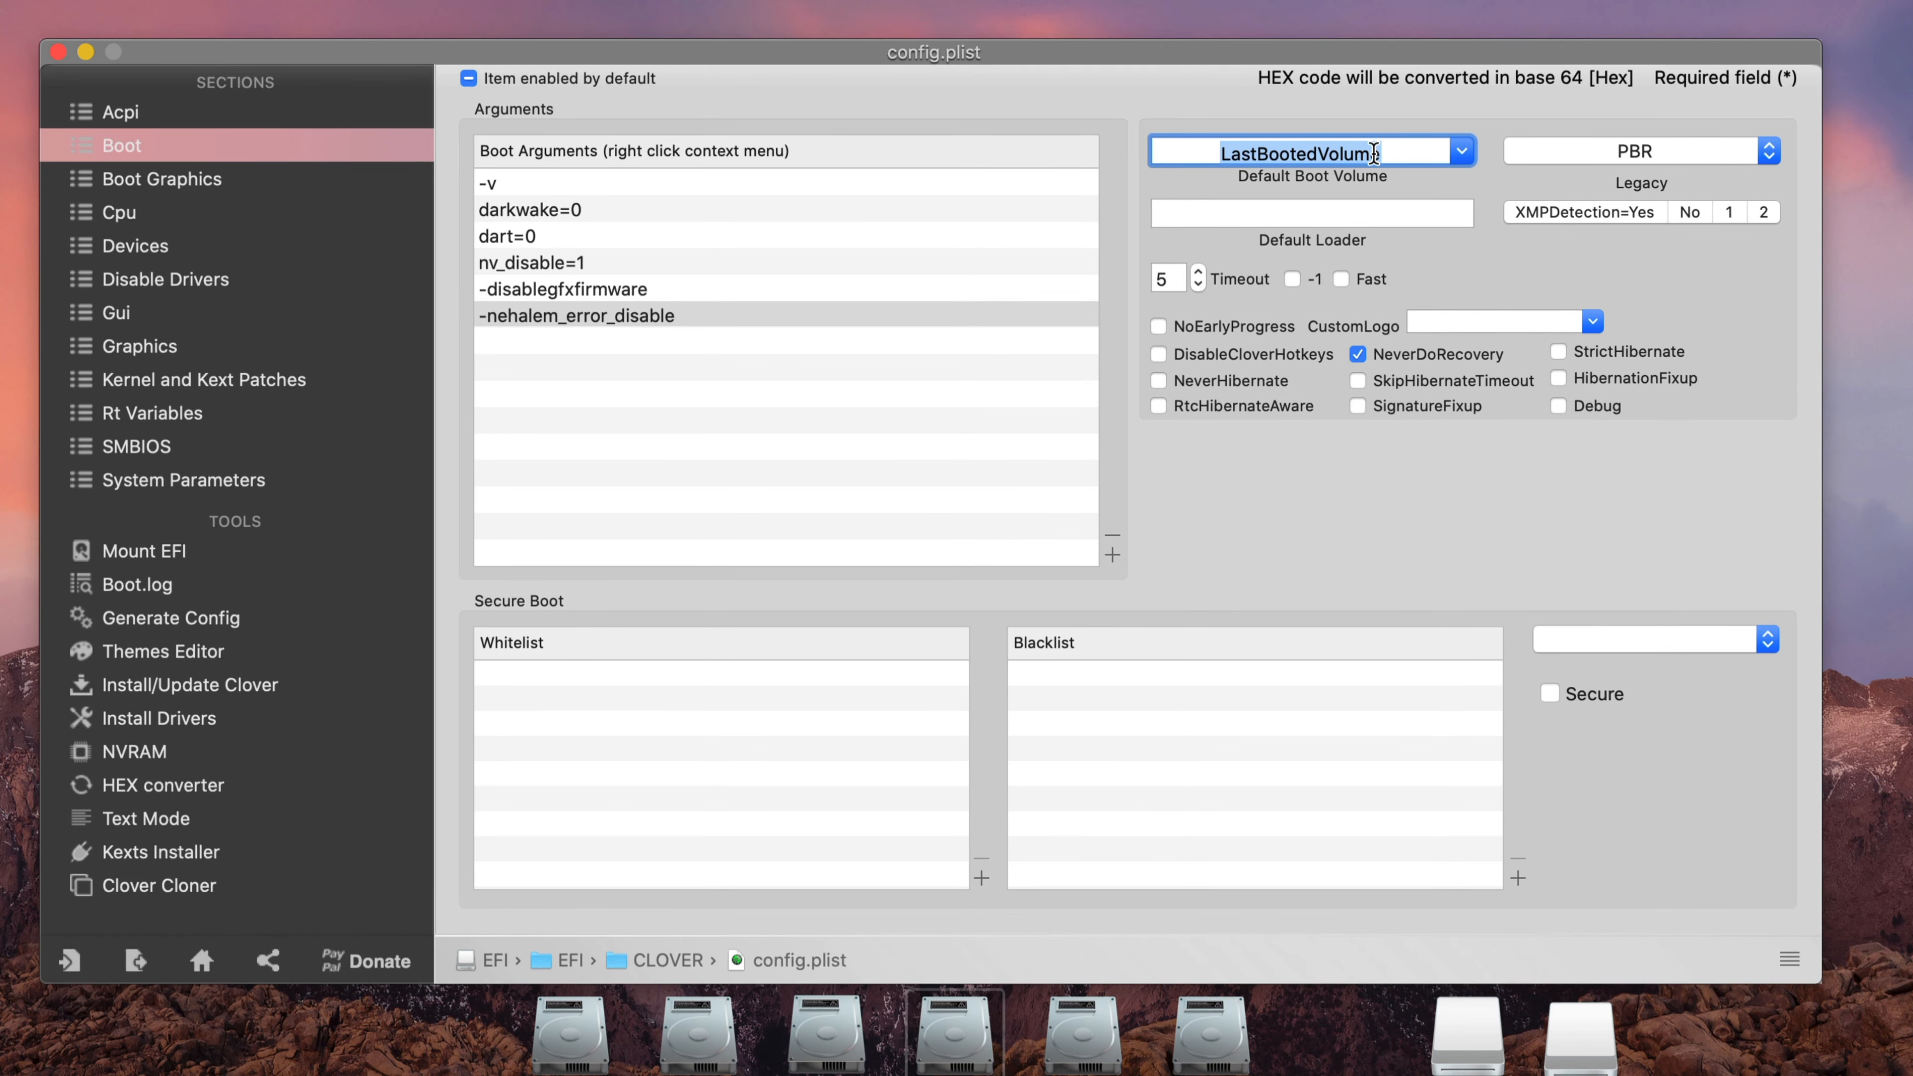
pyautogui.write('o')
pyautogui.press('BackSpace')
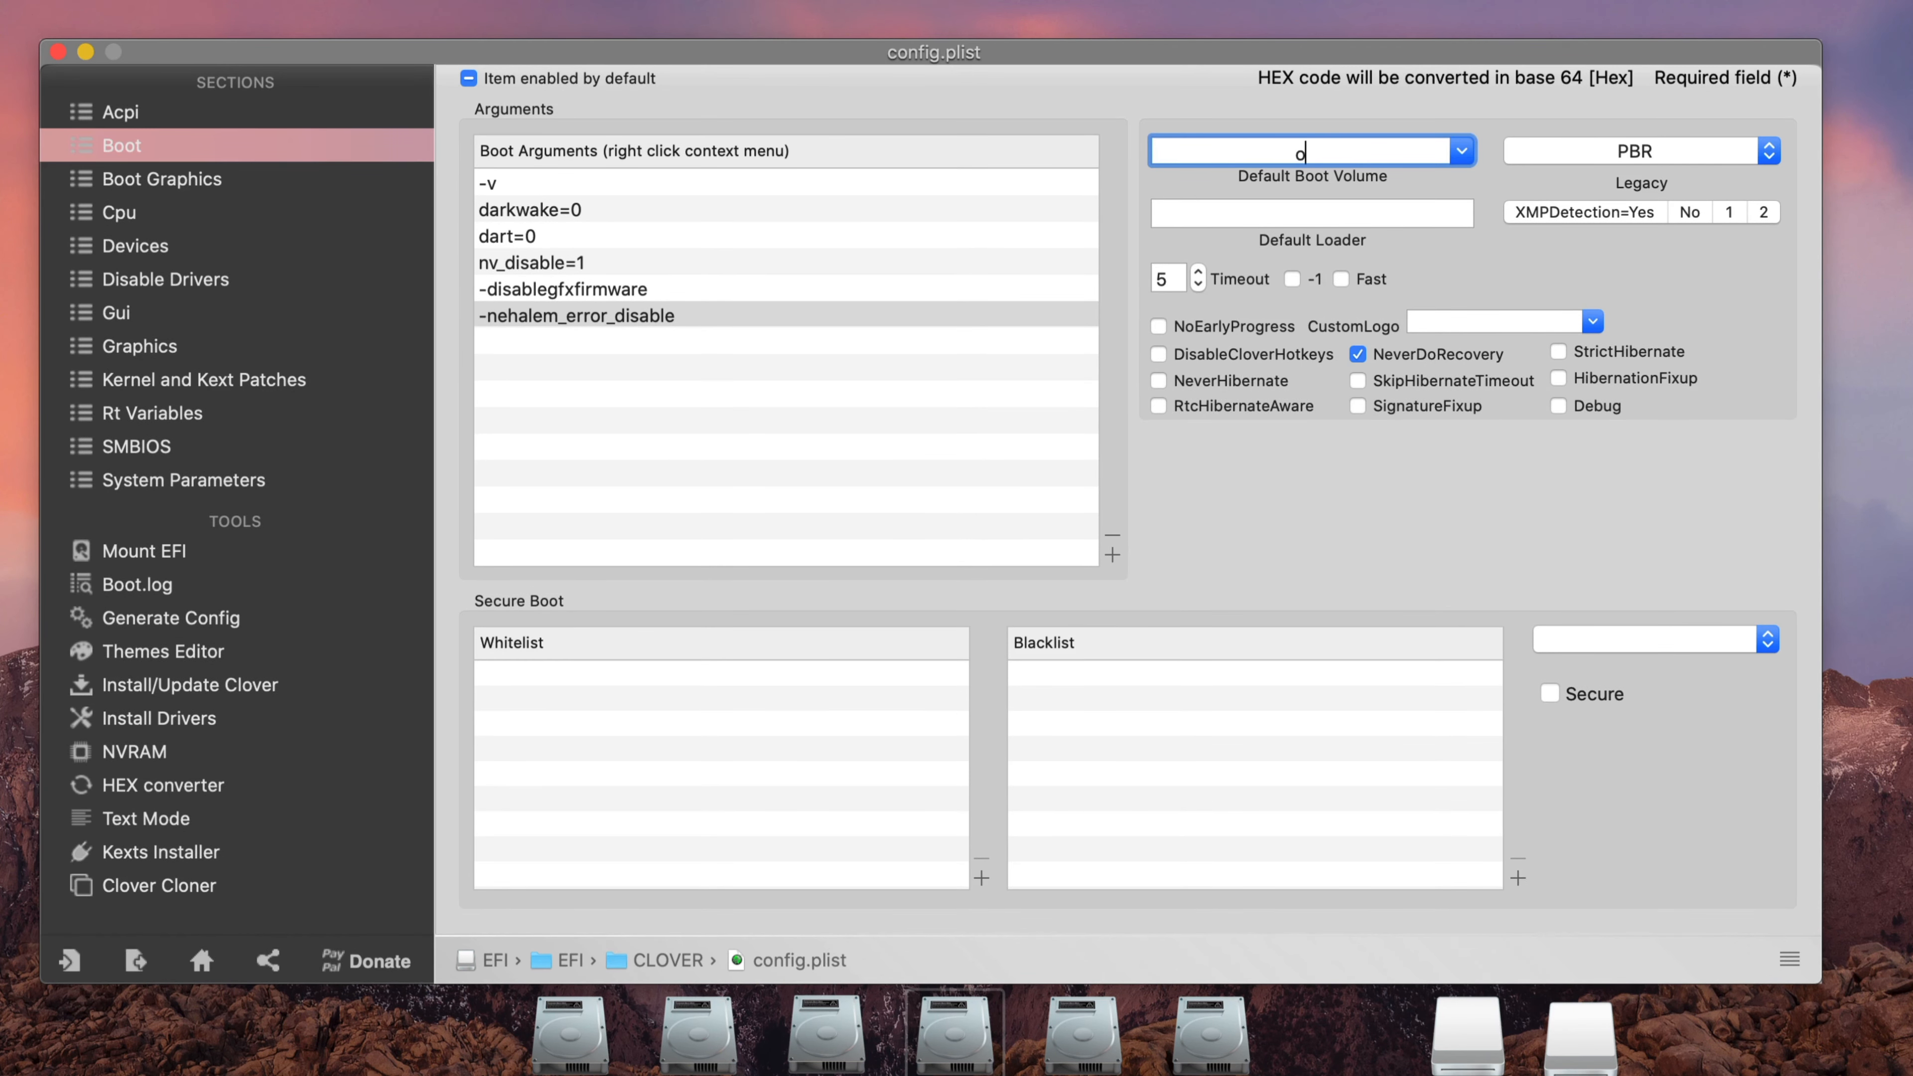
pyautogui.write('Os X')
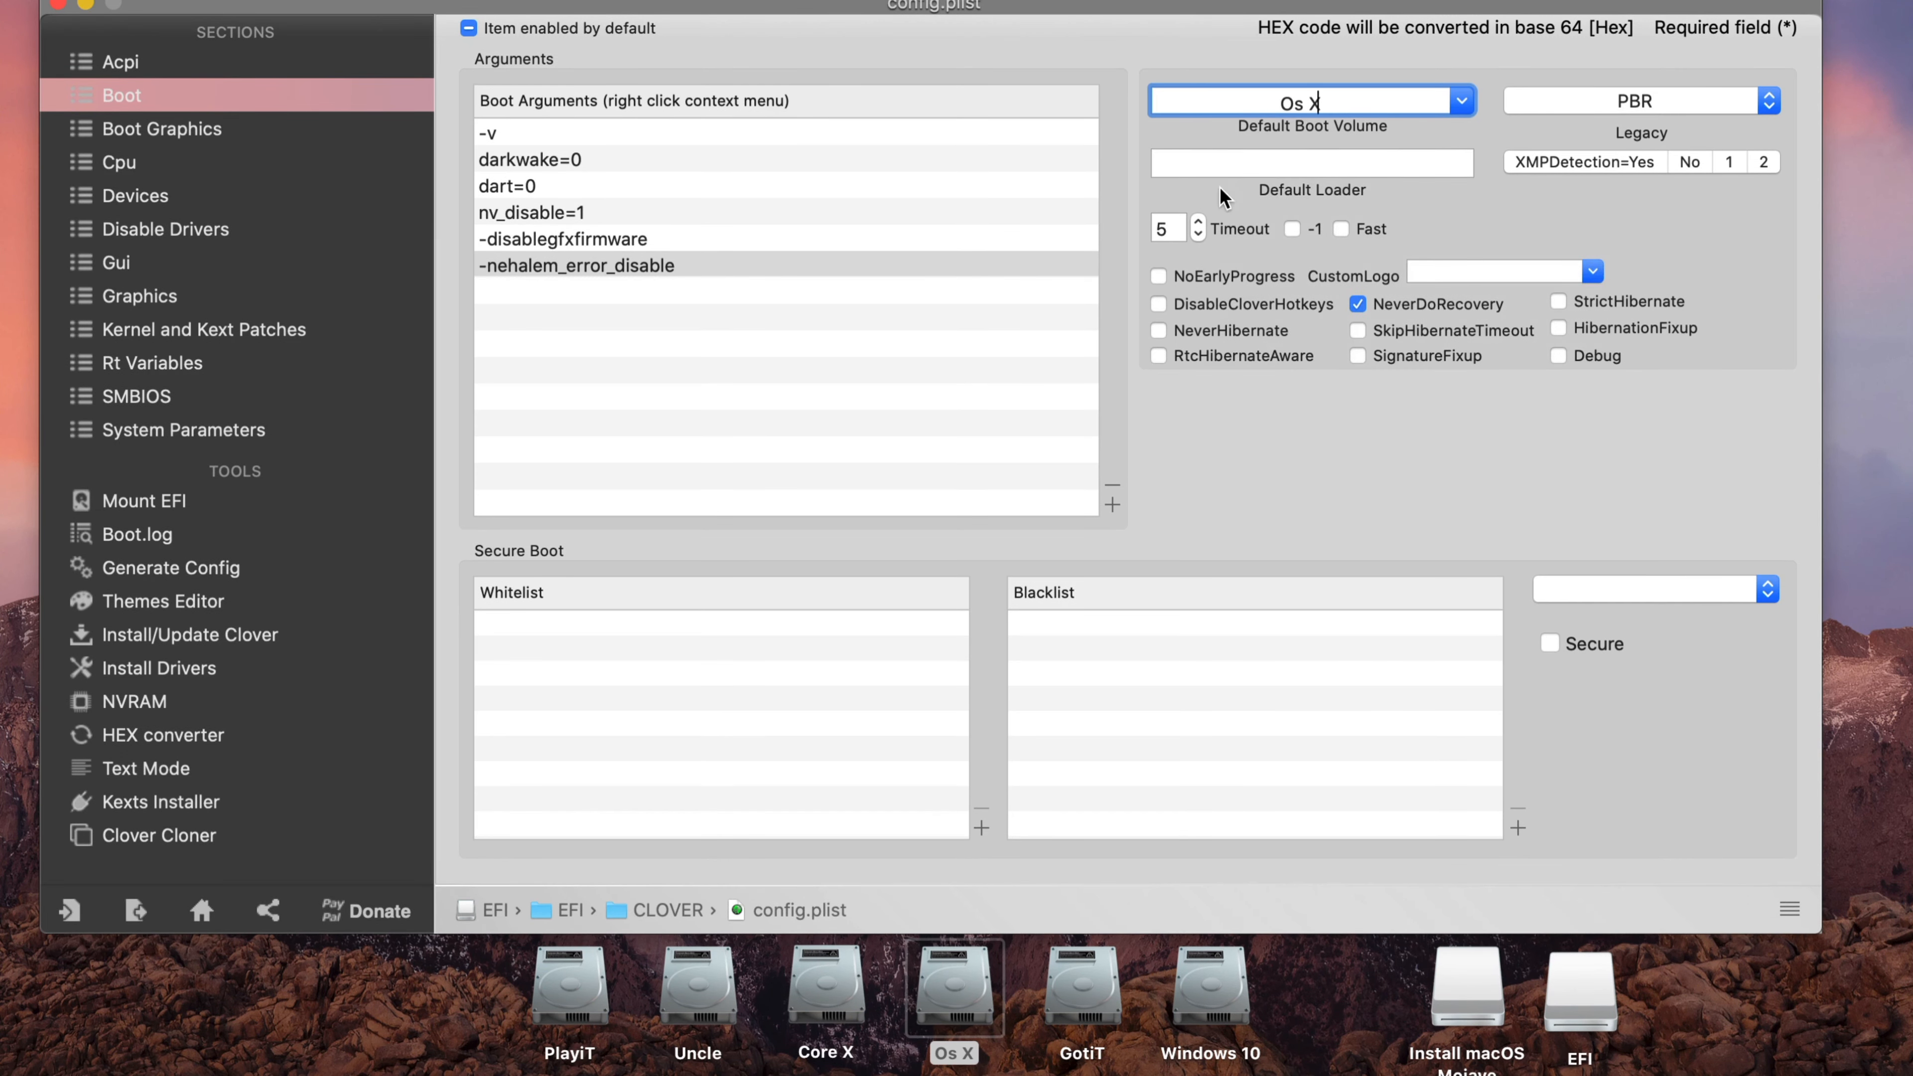
# Step: Set the default loader to boot.efi in the Boot section
pyautogui.click(1395, 162)
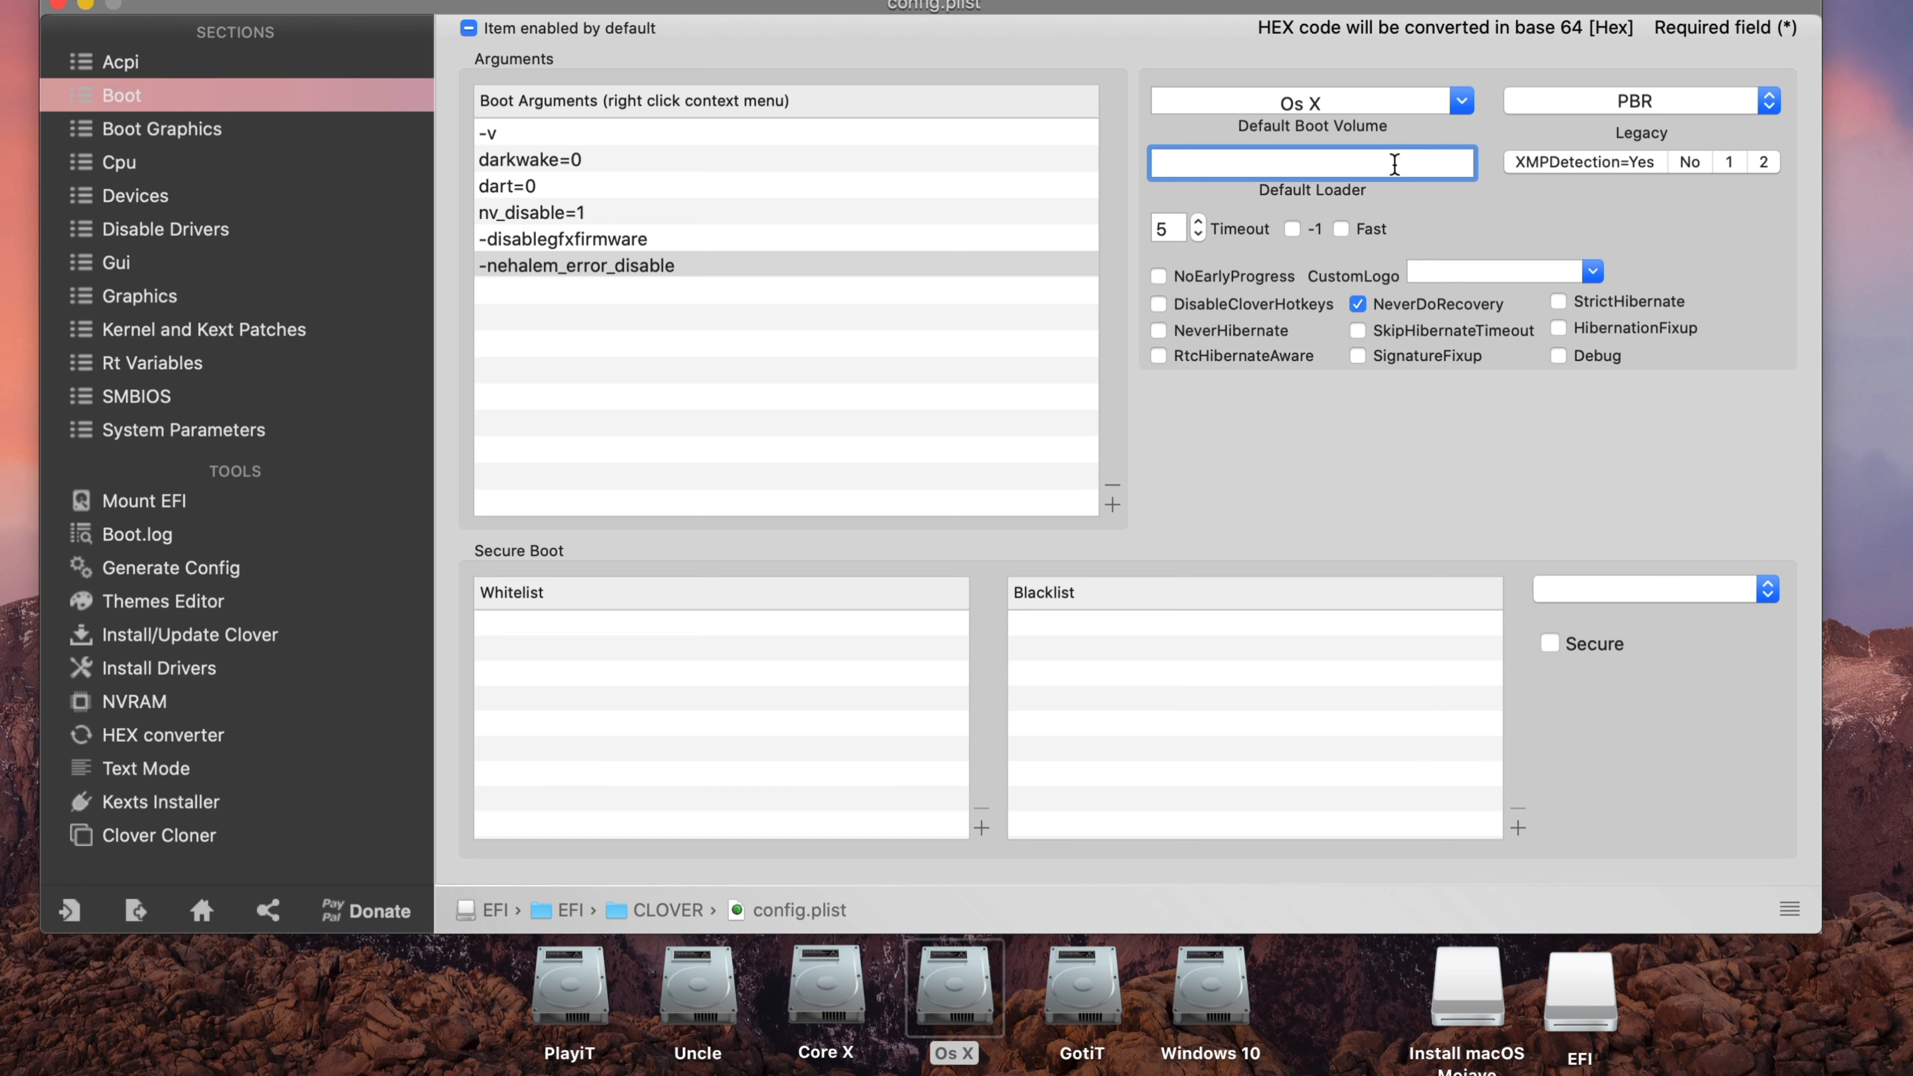
pyautogui.write('boot.efi')
pyautogui.doubleClick(1293, 165)
pyautogui.click(1361, 167)
# Step: Set the boot timeout to 0 and save config.plist
pyautogui.click(1193, 236)
pyautogui.click(1193, 235)
pyautogui.click(1193, 236)
pyautogui.click(1193, 236)
pyautogui.click(1193, 235)
pyautogui.press('super+s')
pyautogui.moveTo(1328, 230)
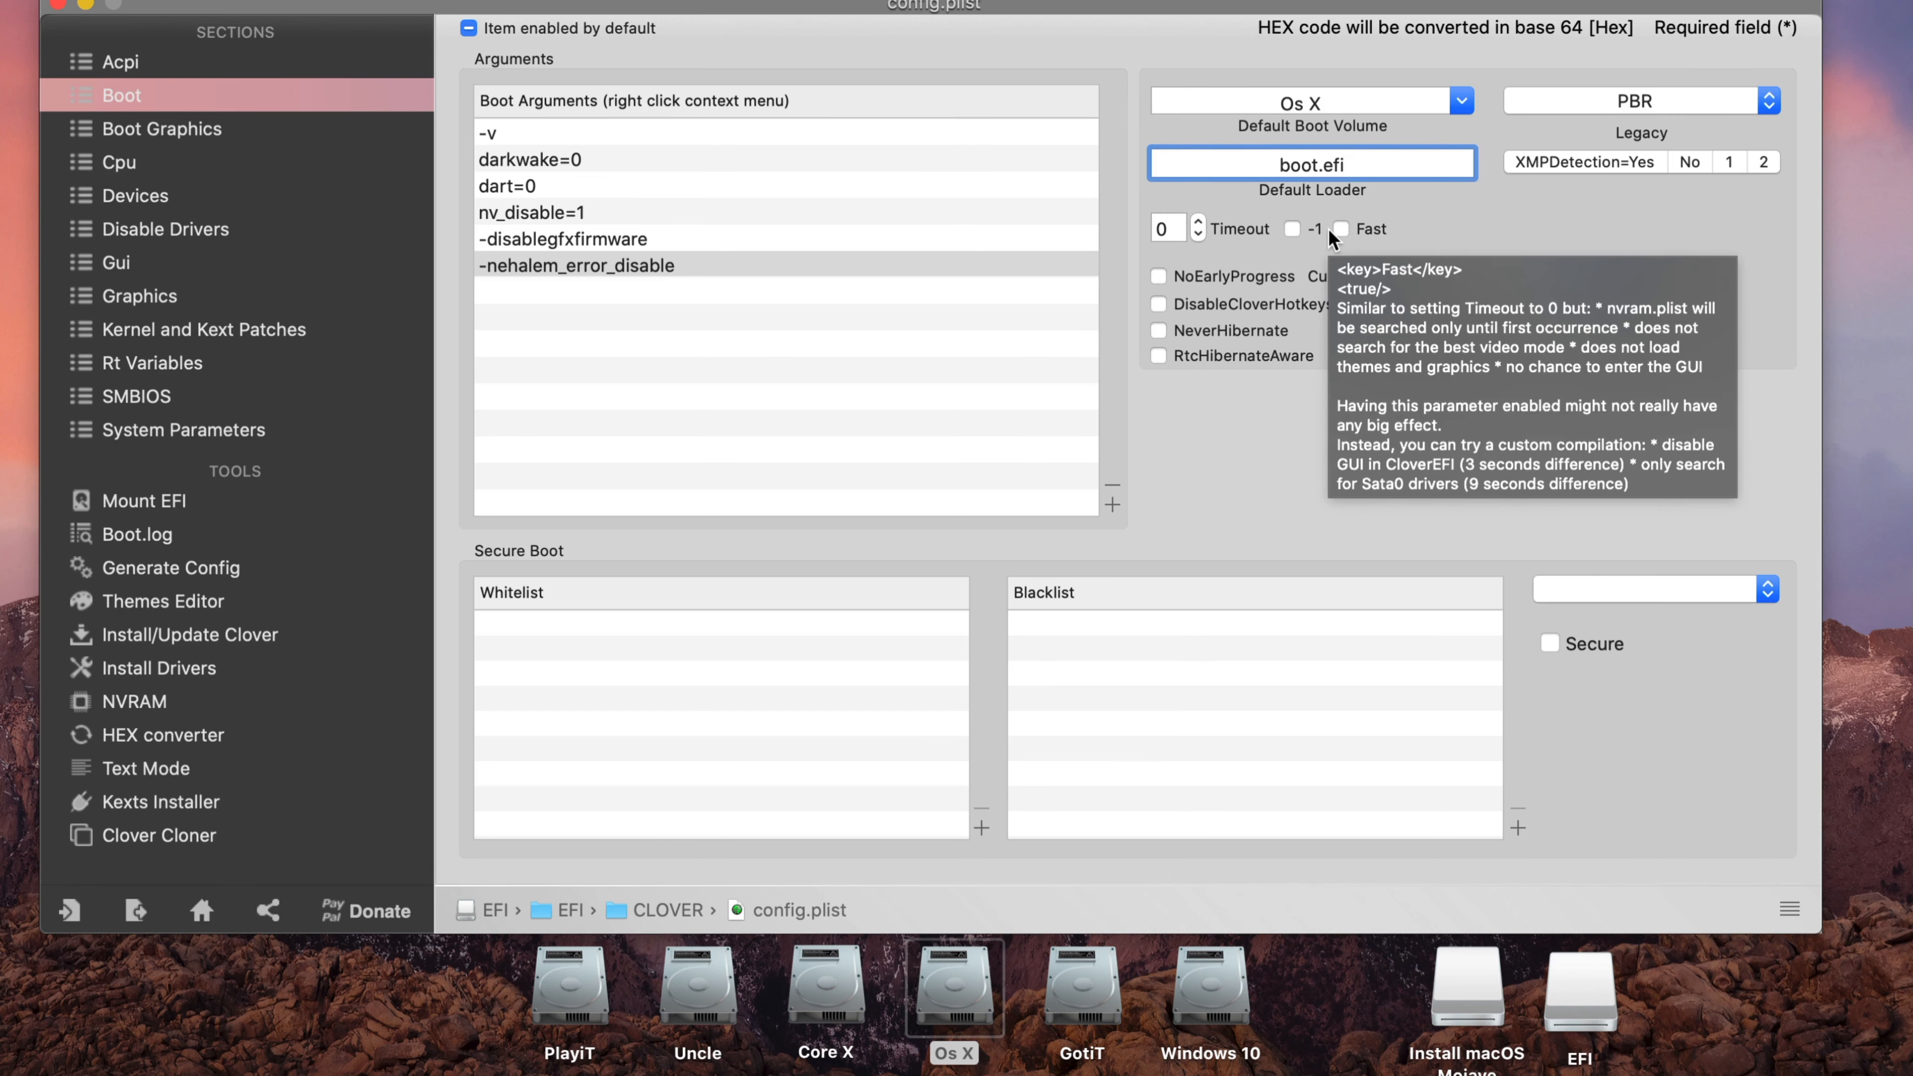
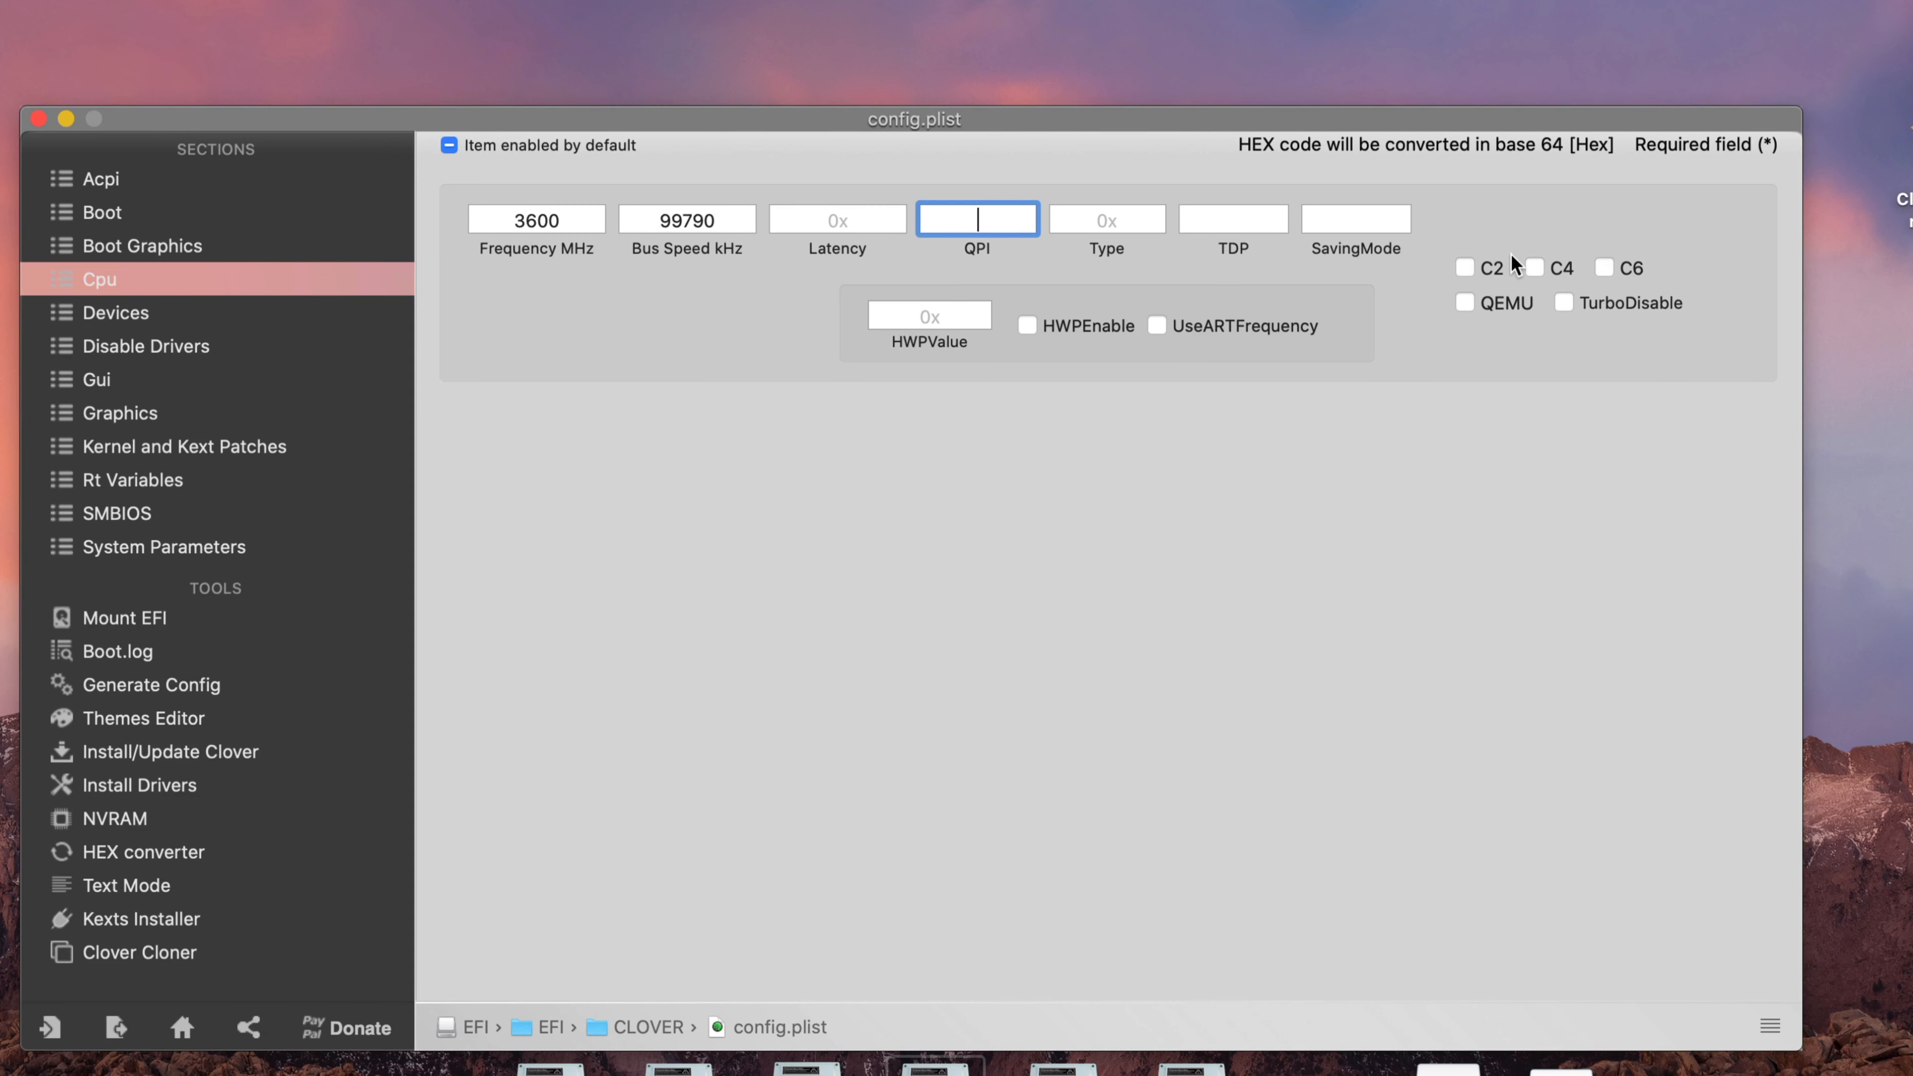
# Step: Enable the C2, C4 and C6 states in the Cpu section, and recheck the Cpu and Boot settings before returning to Devices
pyautogui.click(1608, 266)
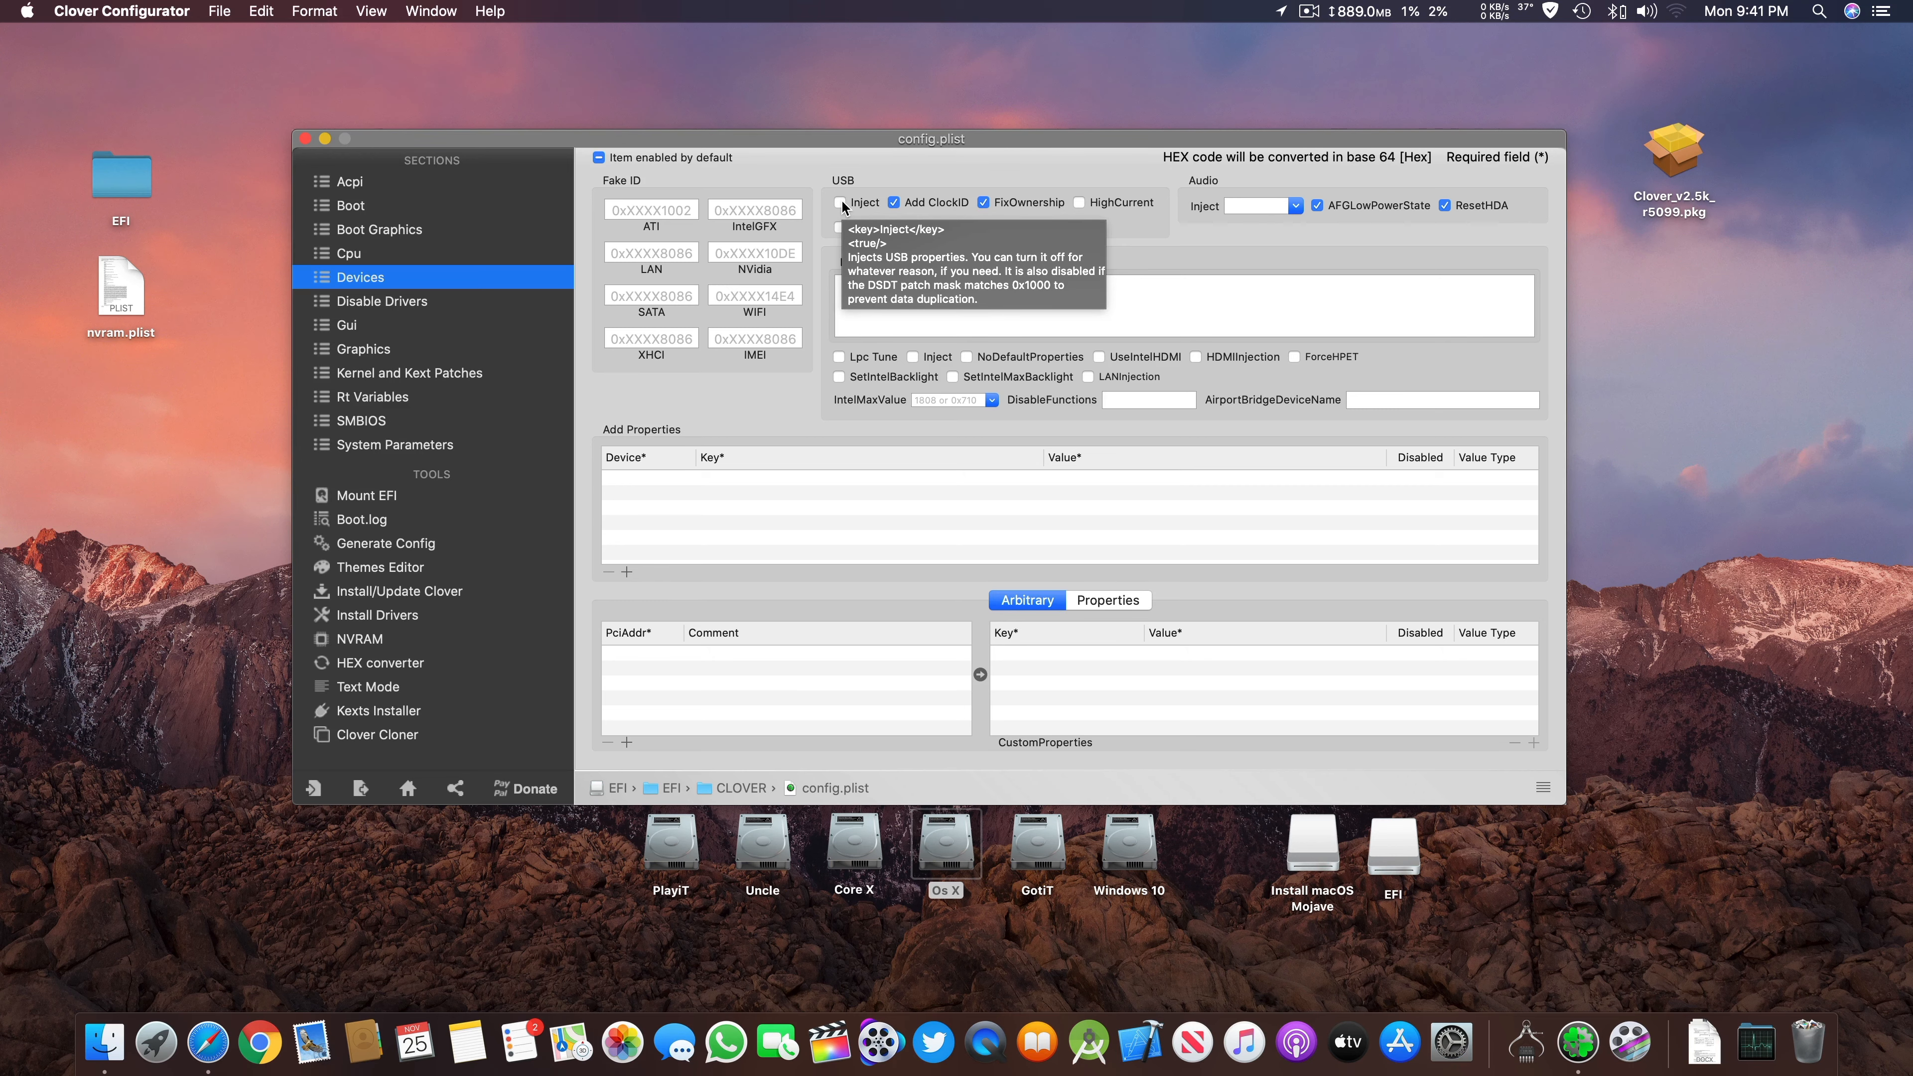
pyautogui.click(388, 253)
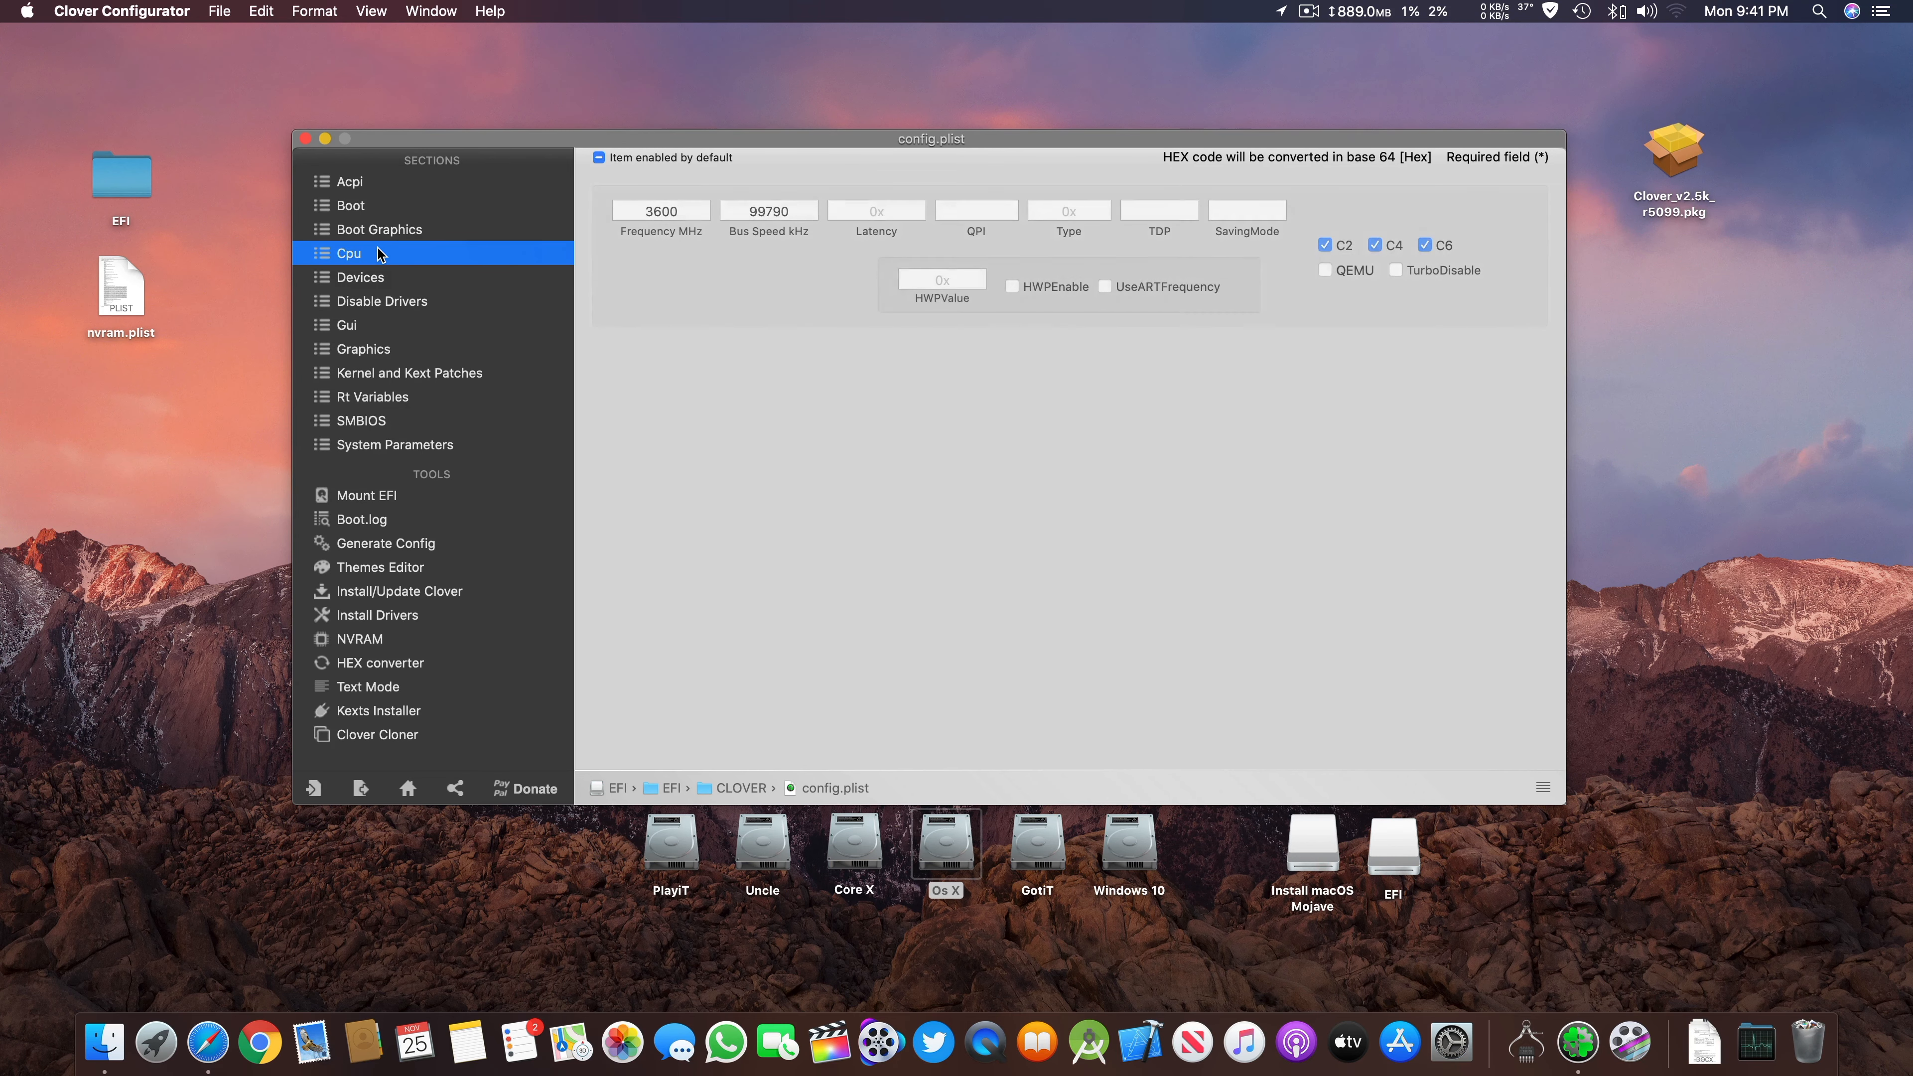
pyautogui.click(399, 214)
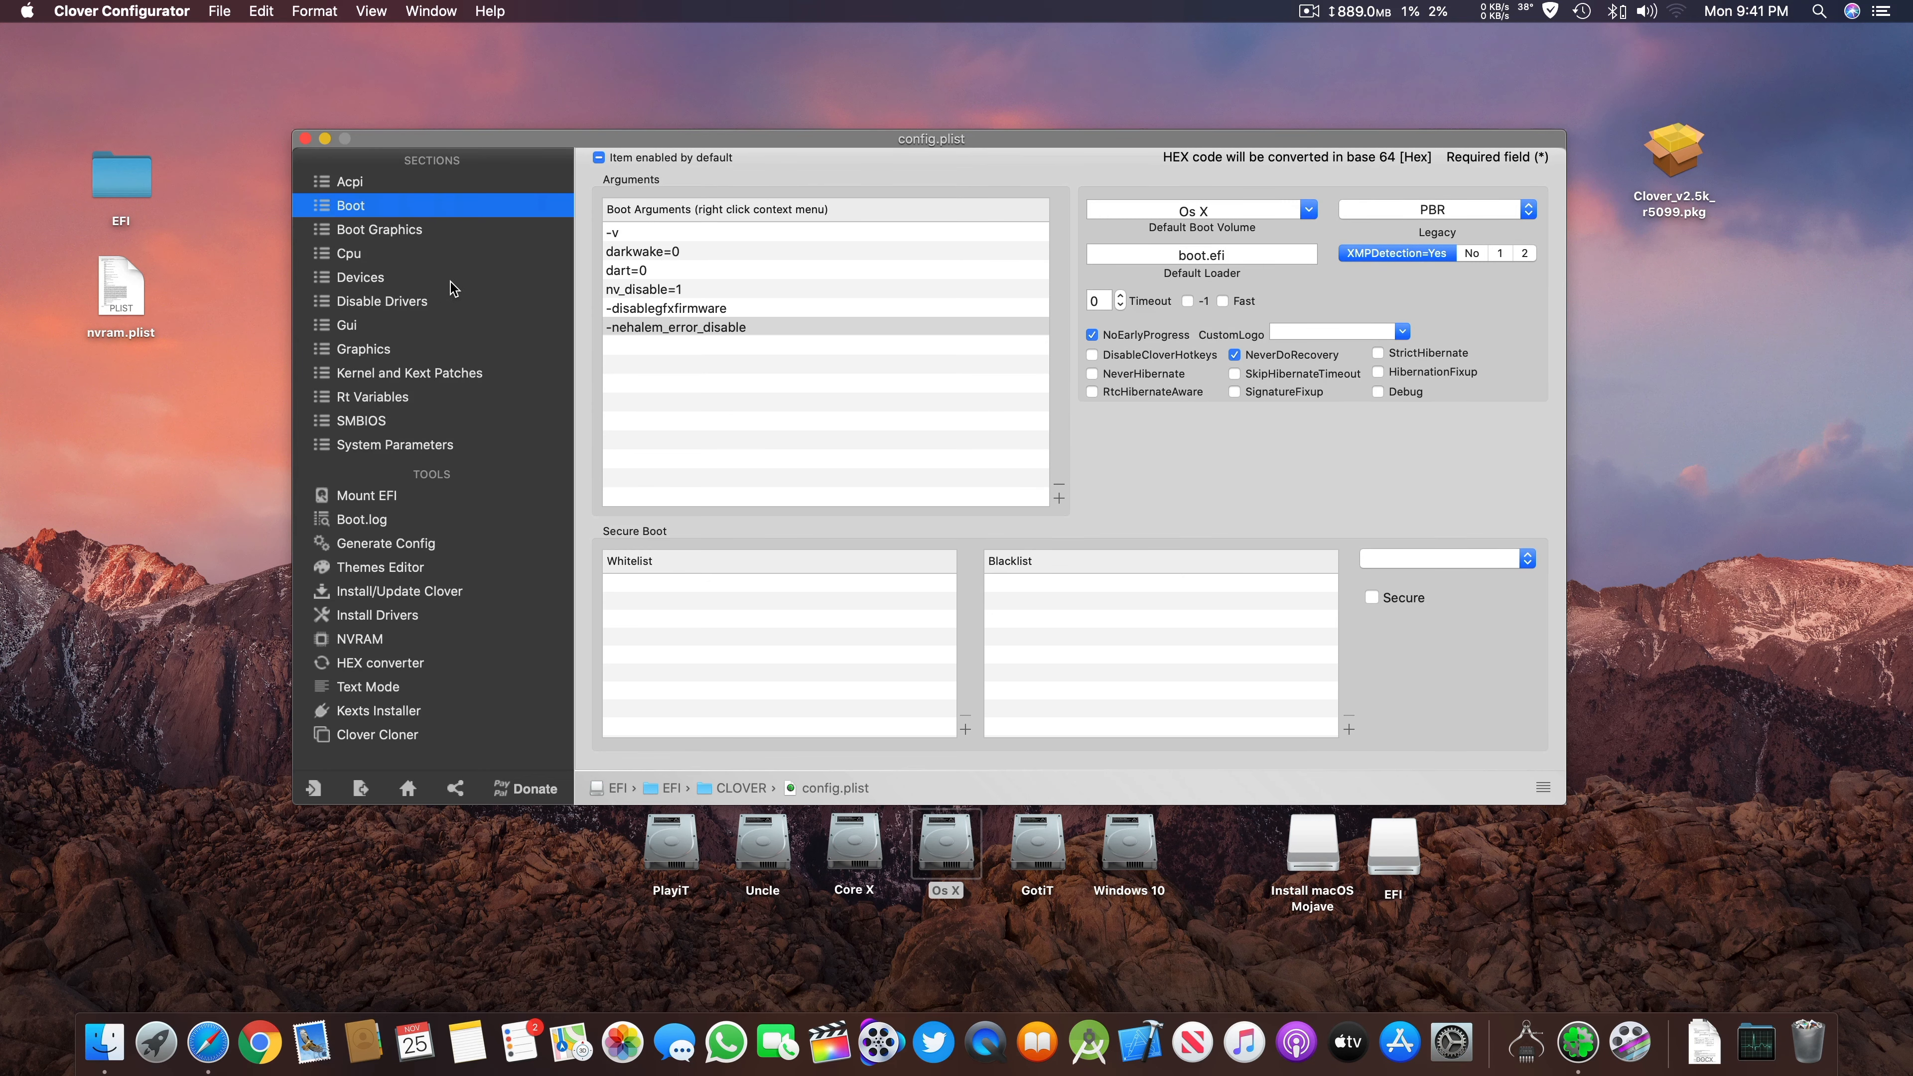
pyautogui.click(419, 278)
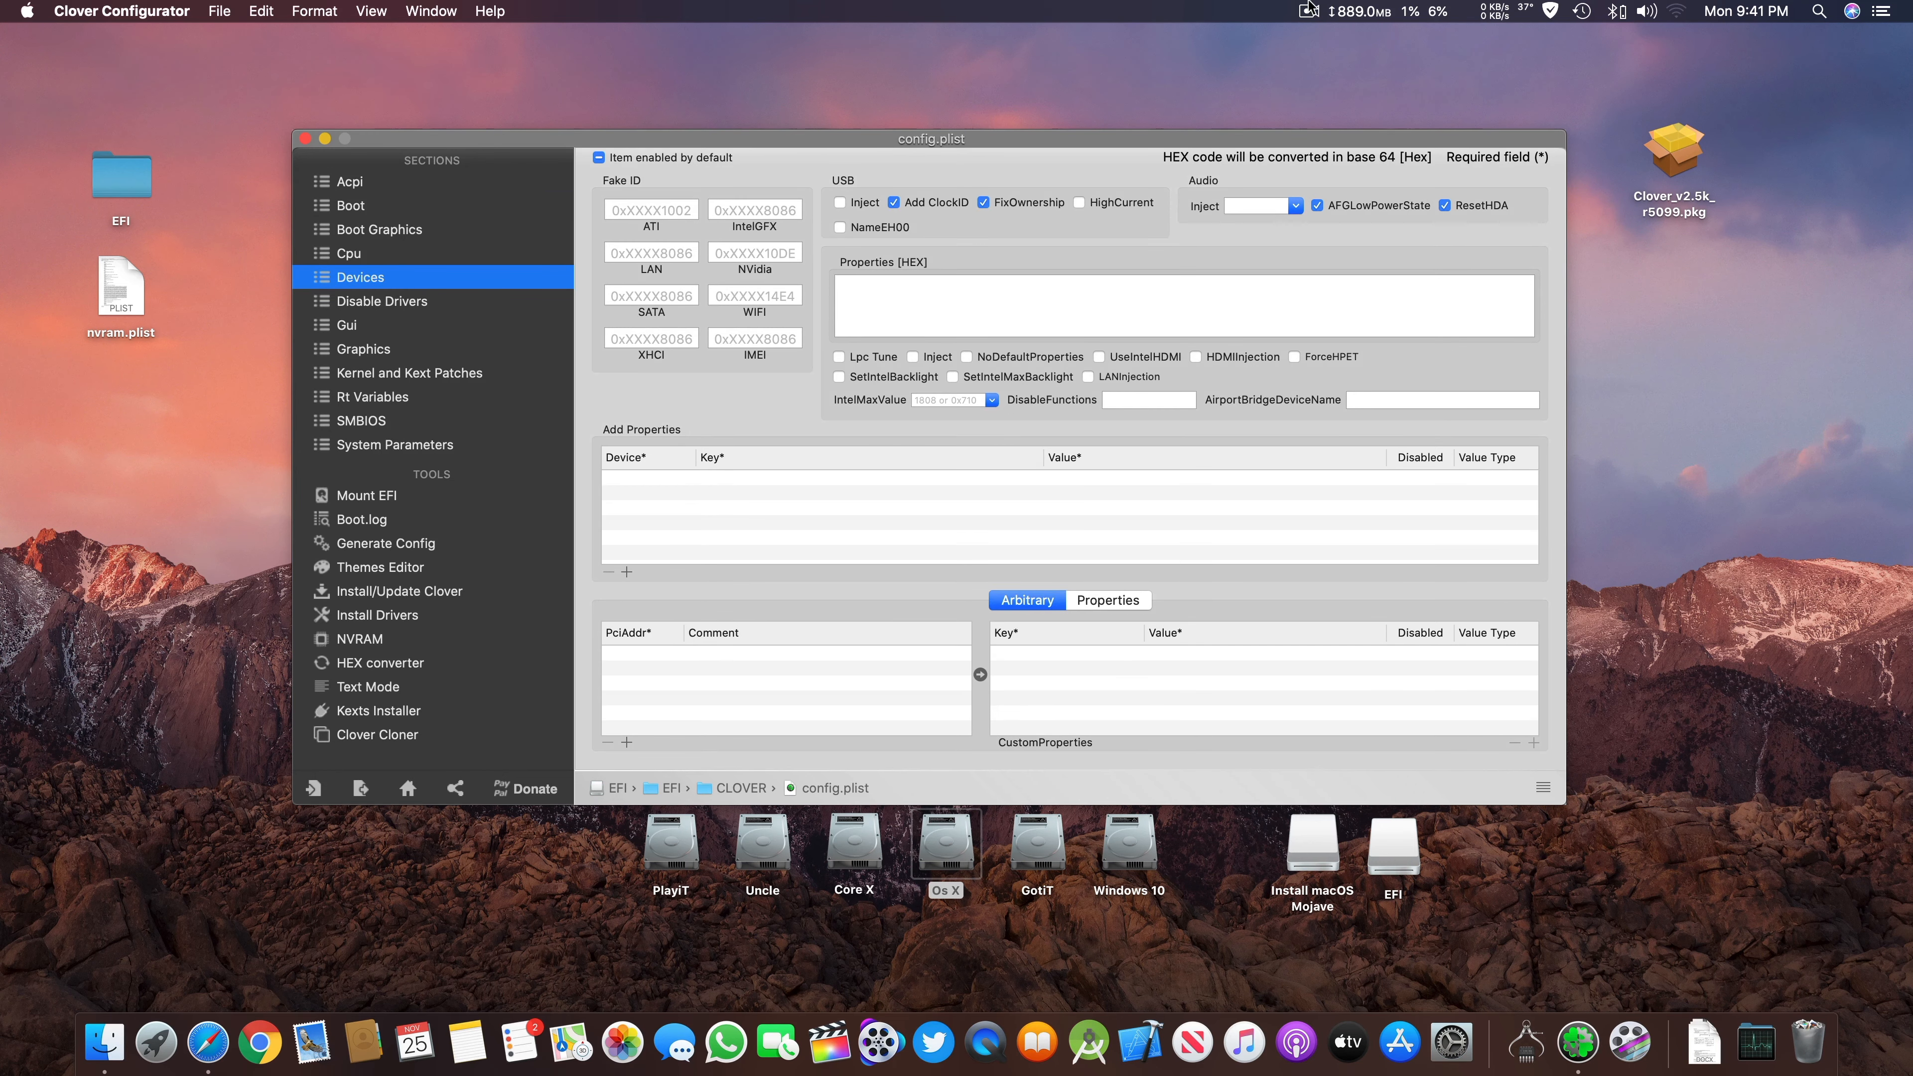
# Step: Examine the system monitor's data usage, graphics card, network and temperature sensor details
pyautogui.click(1353, 9)
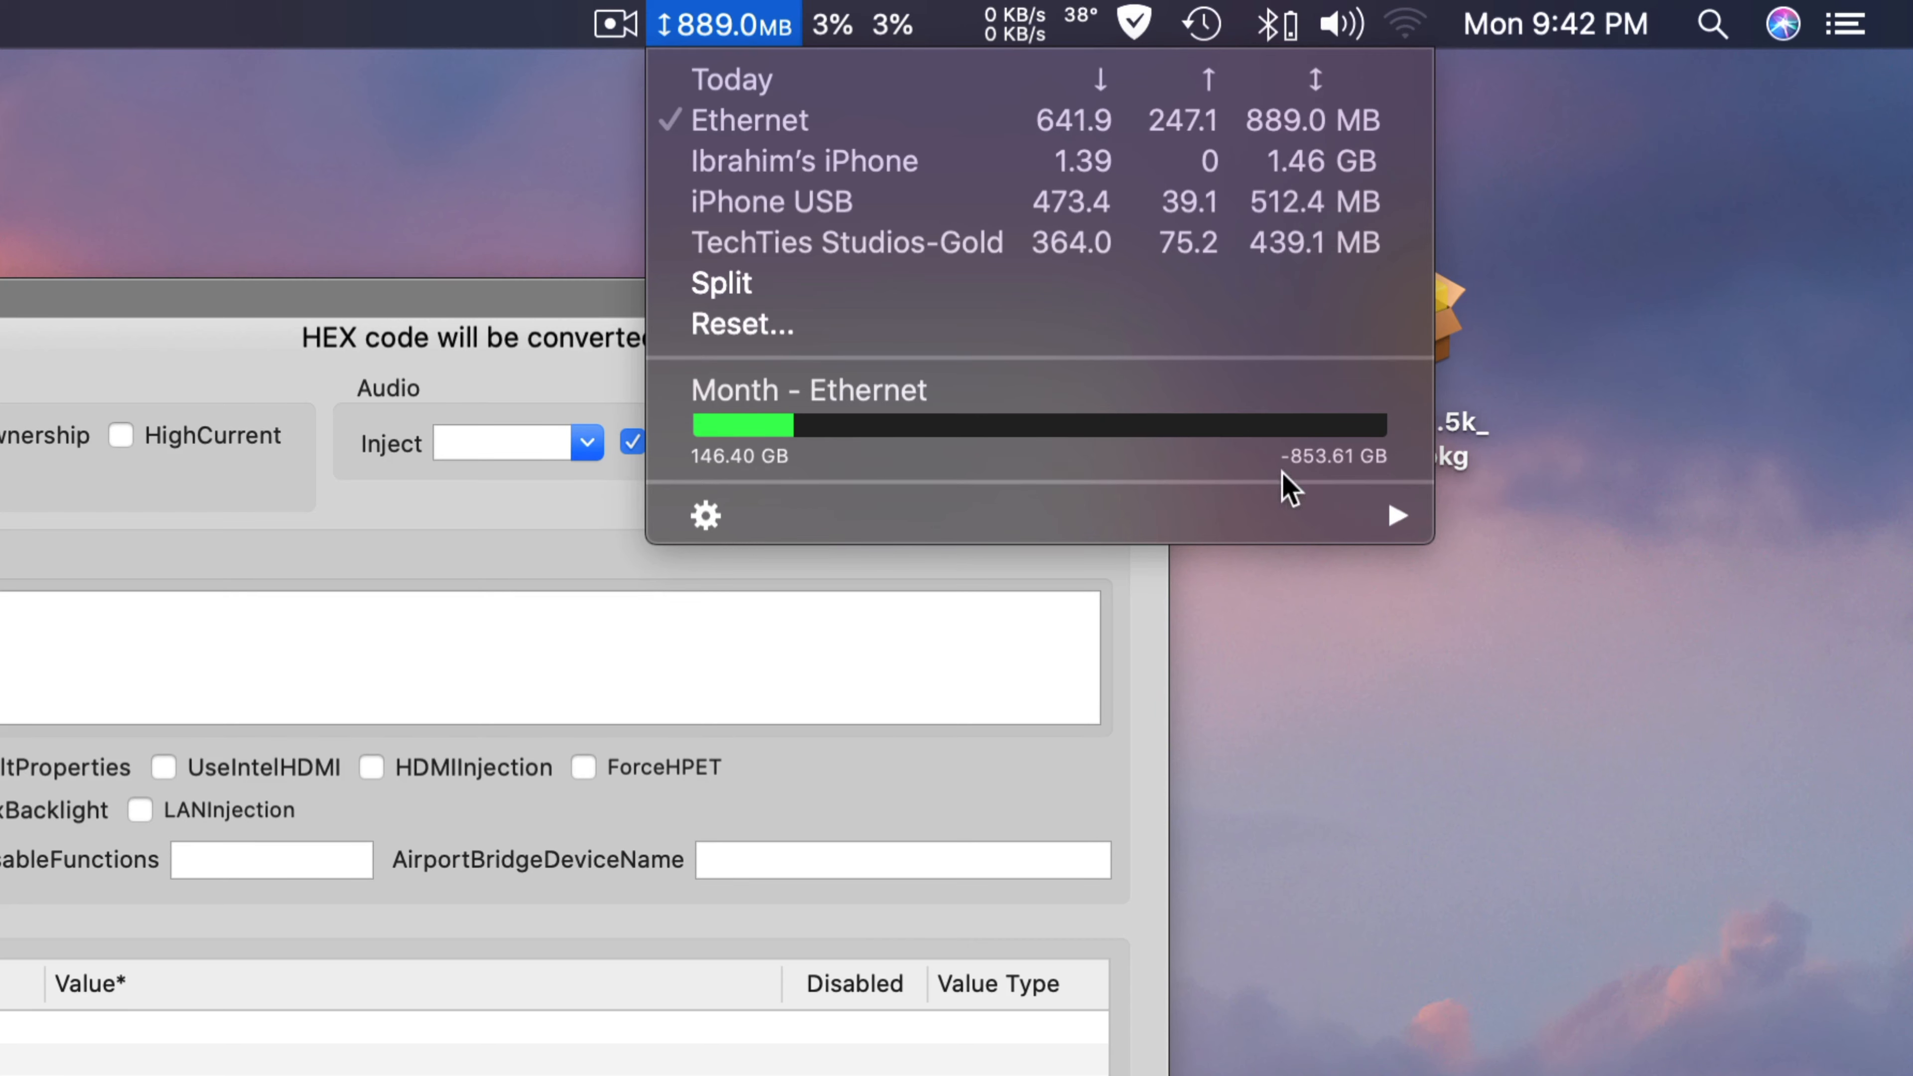
pyautogui.moveTo(870, 23)
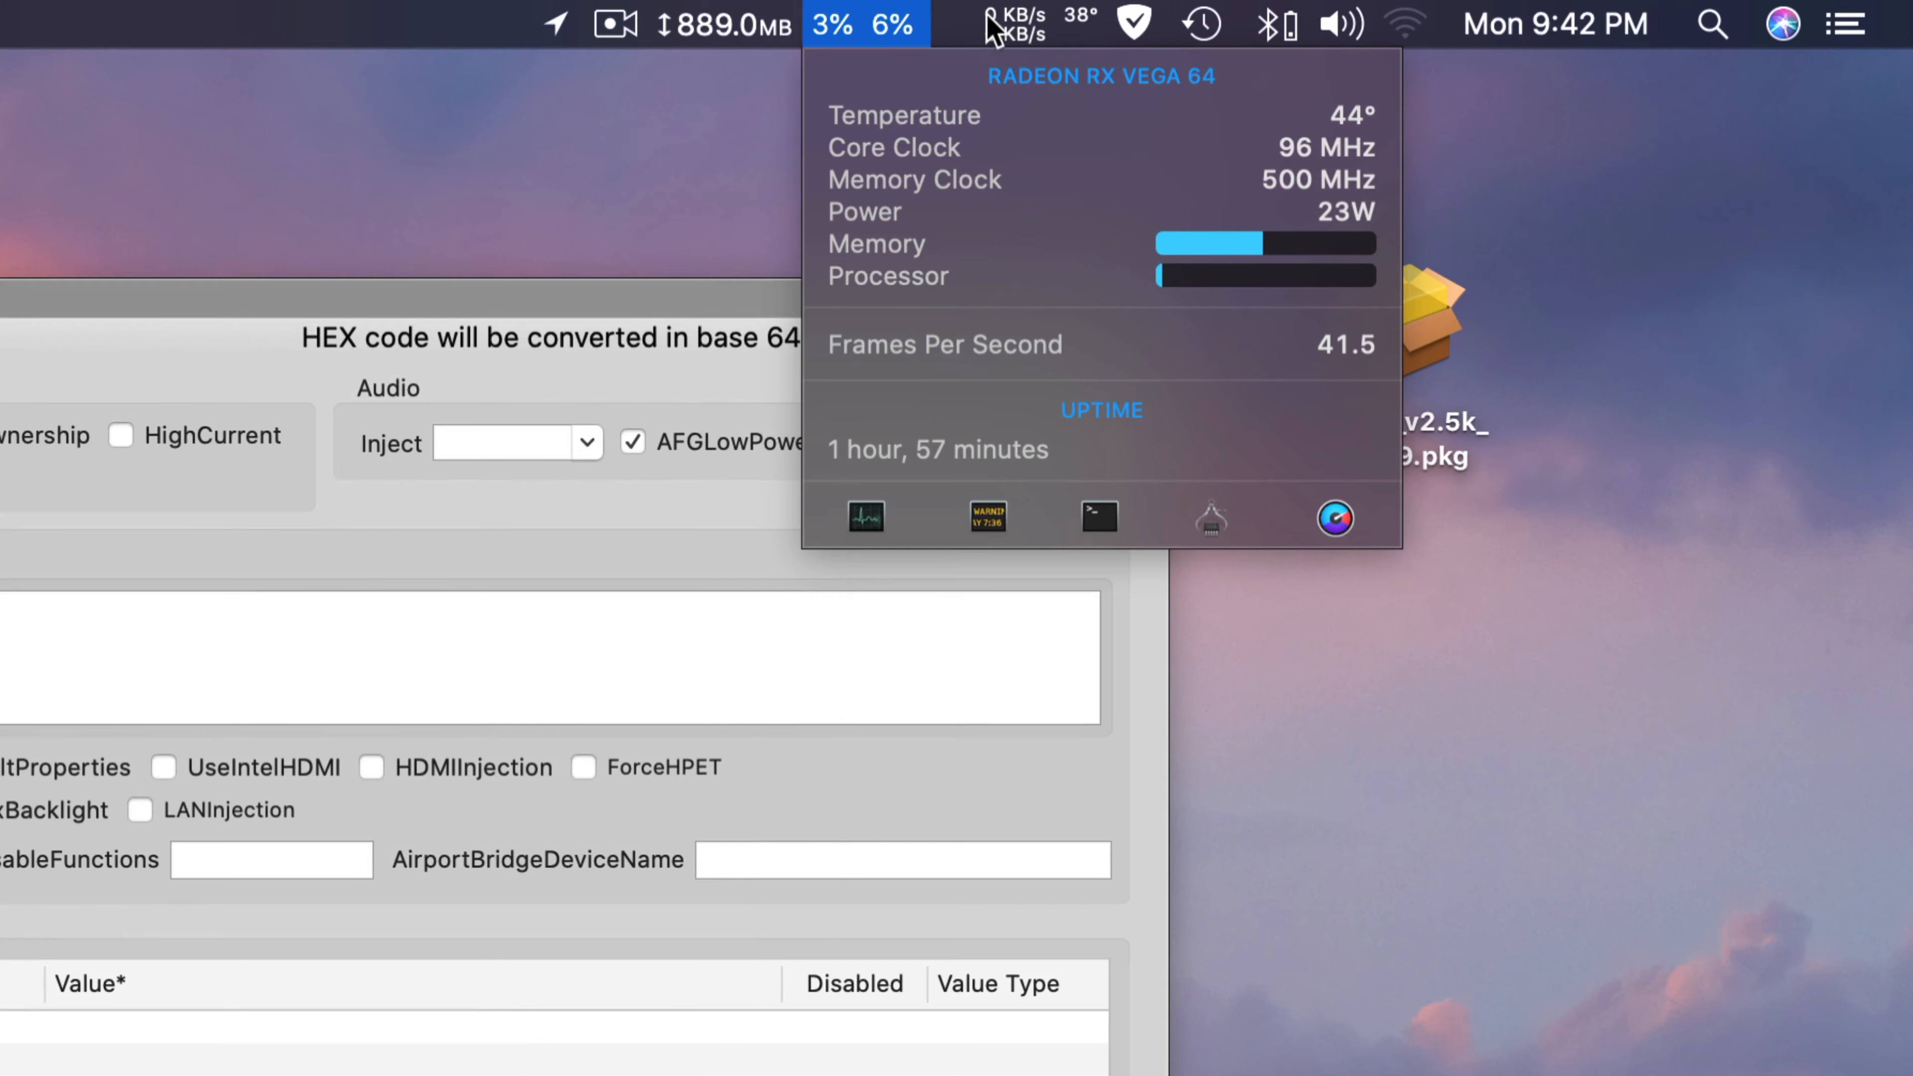
pyautogui.moveTo(990, 255)
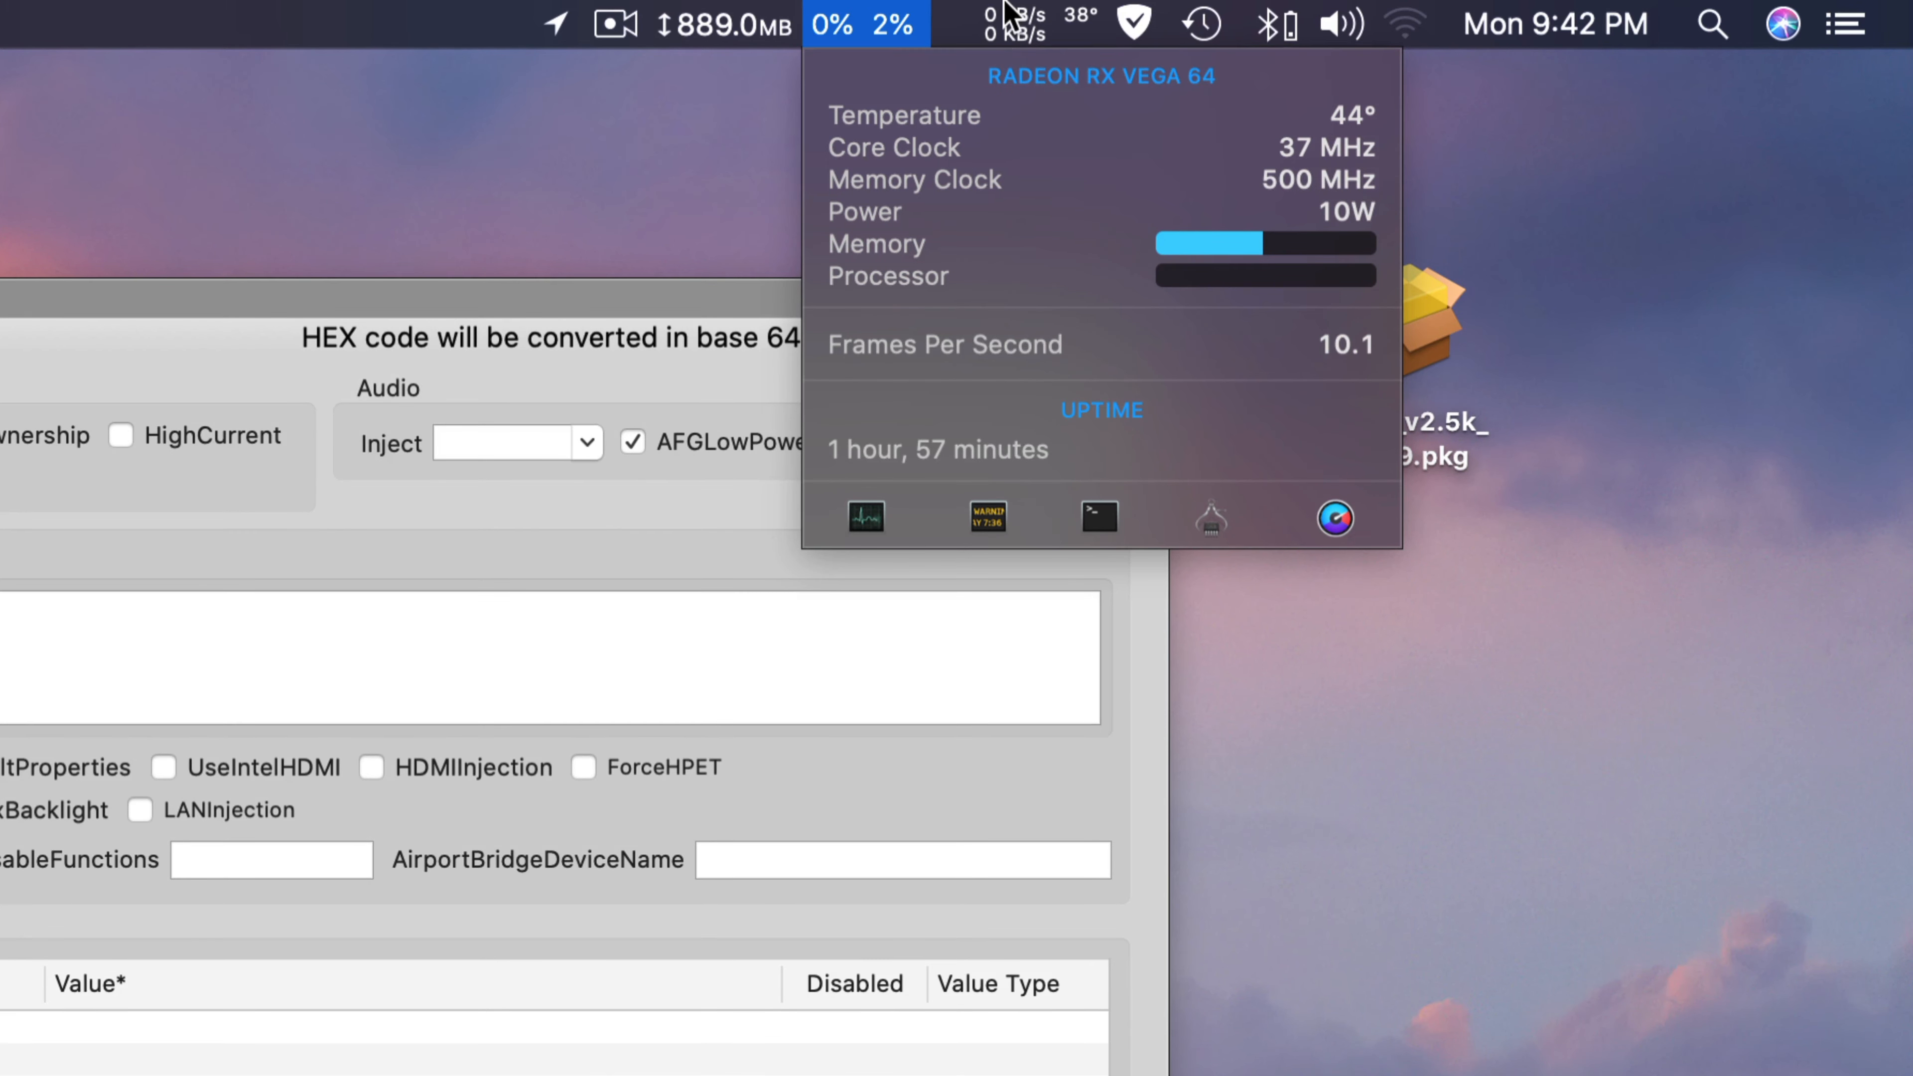
pyautogui.moveTo(968, 16)
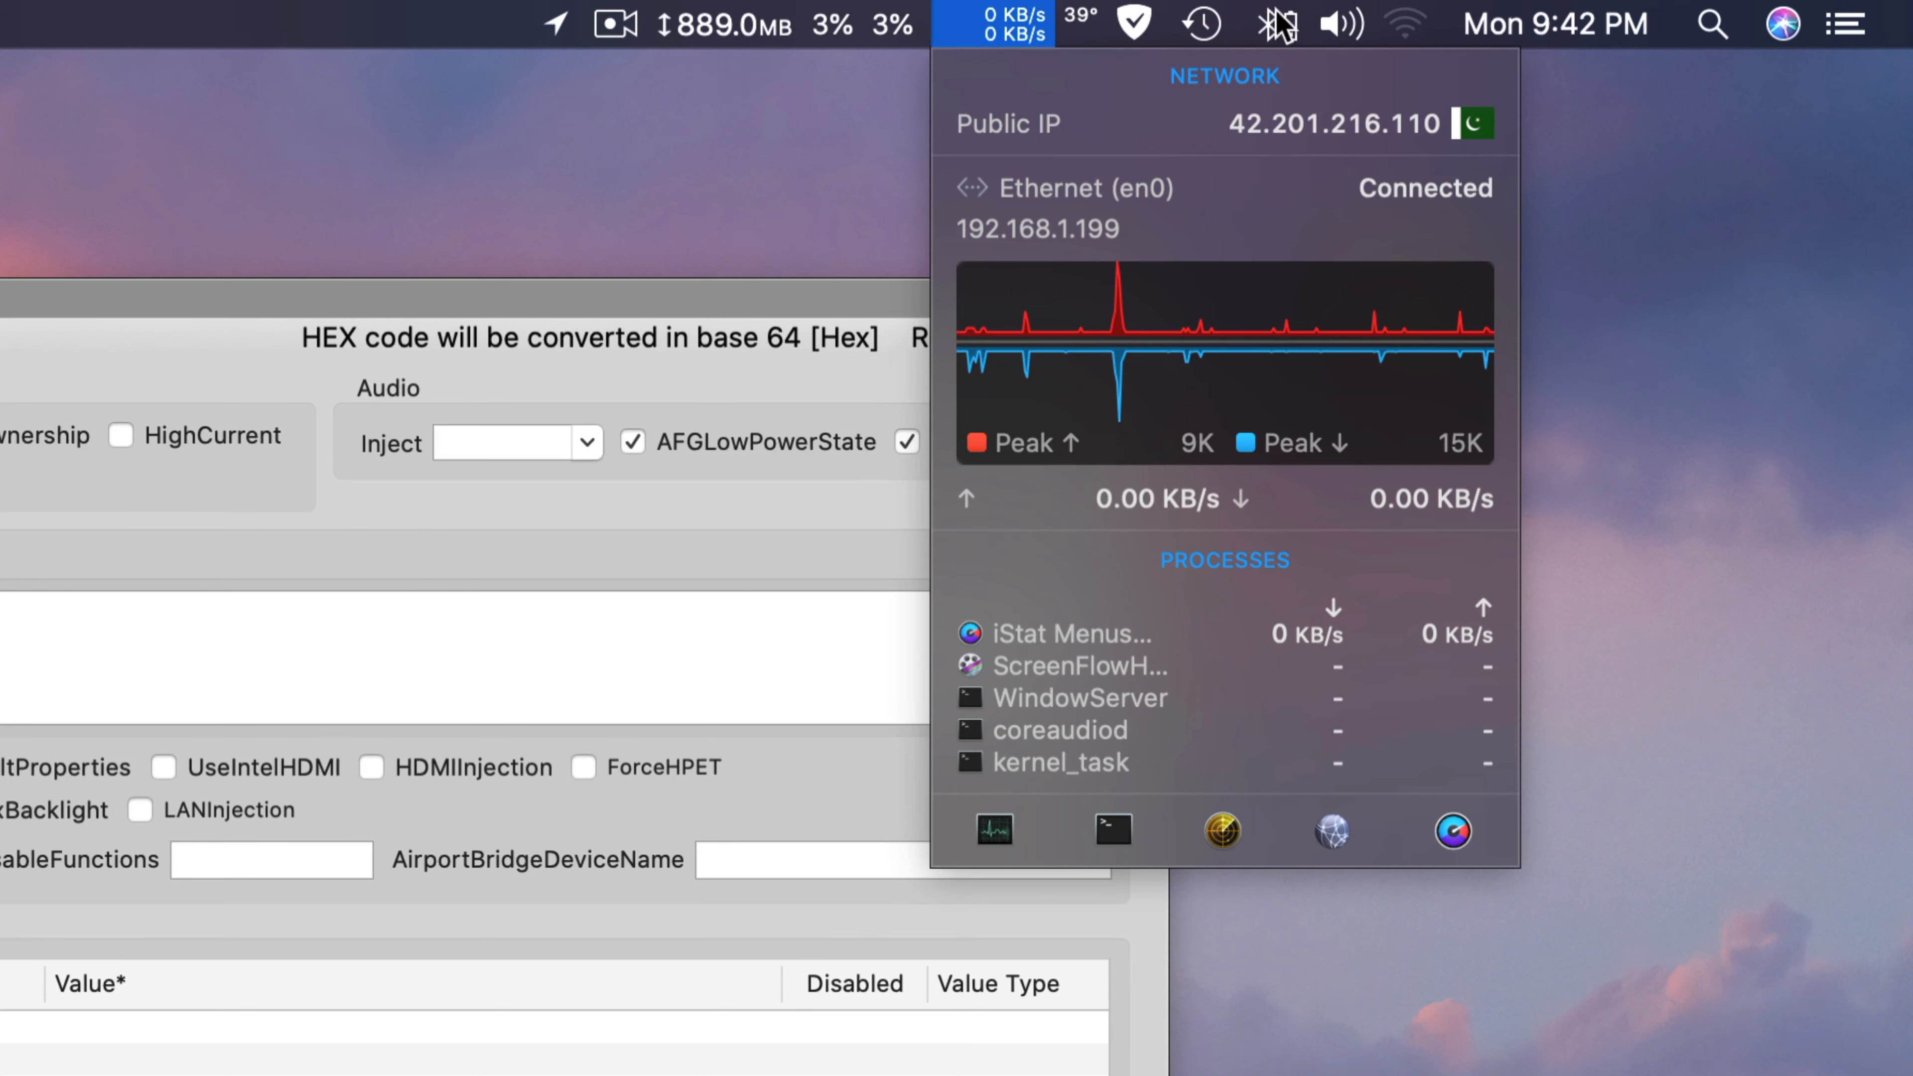
pyautogui.moveTo(1254, 127)
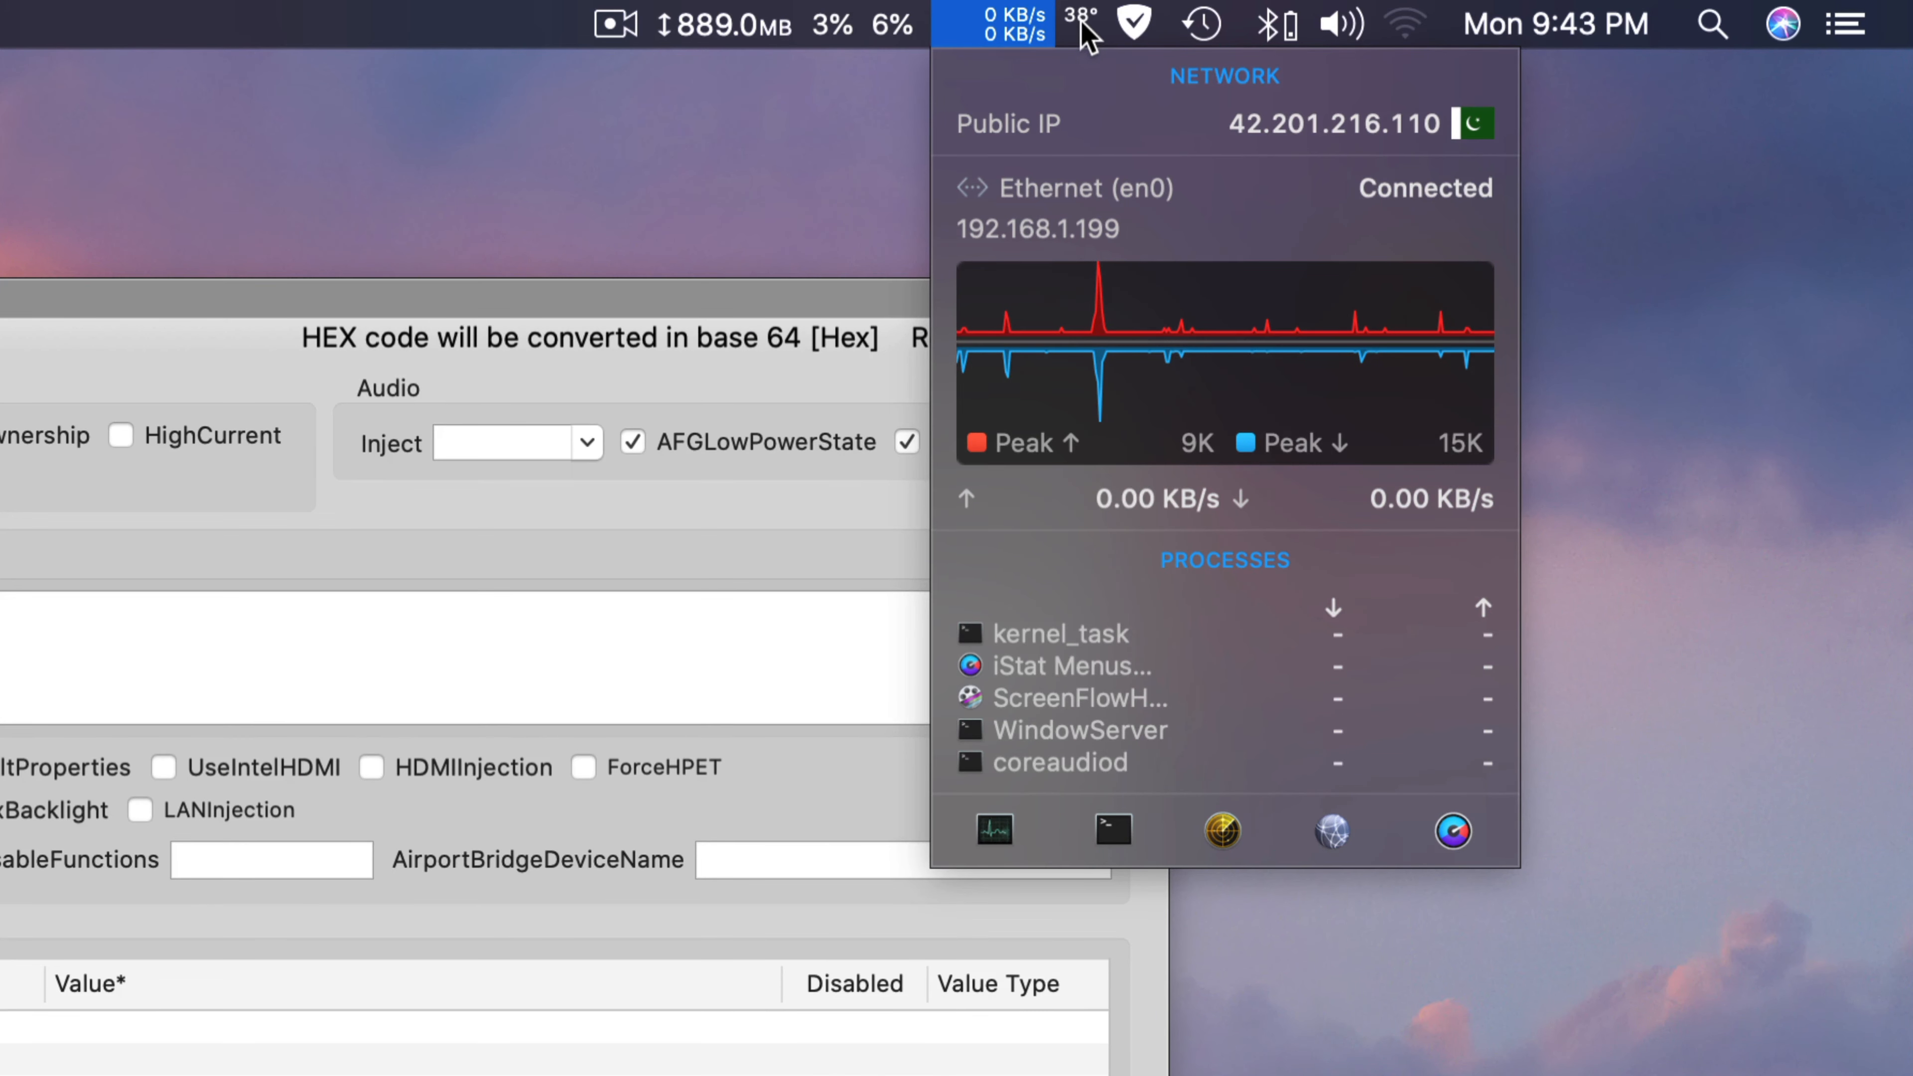
pyautogui.click(1082, 26)
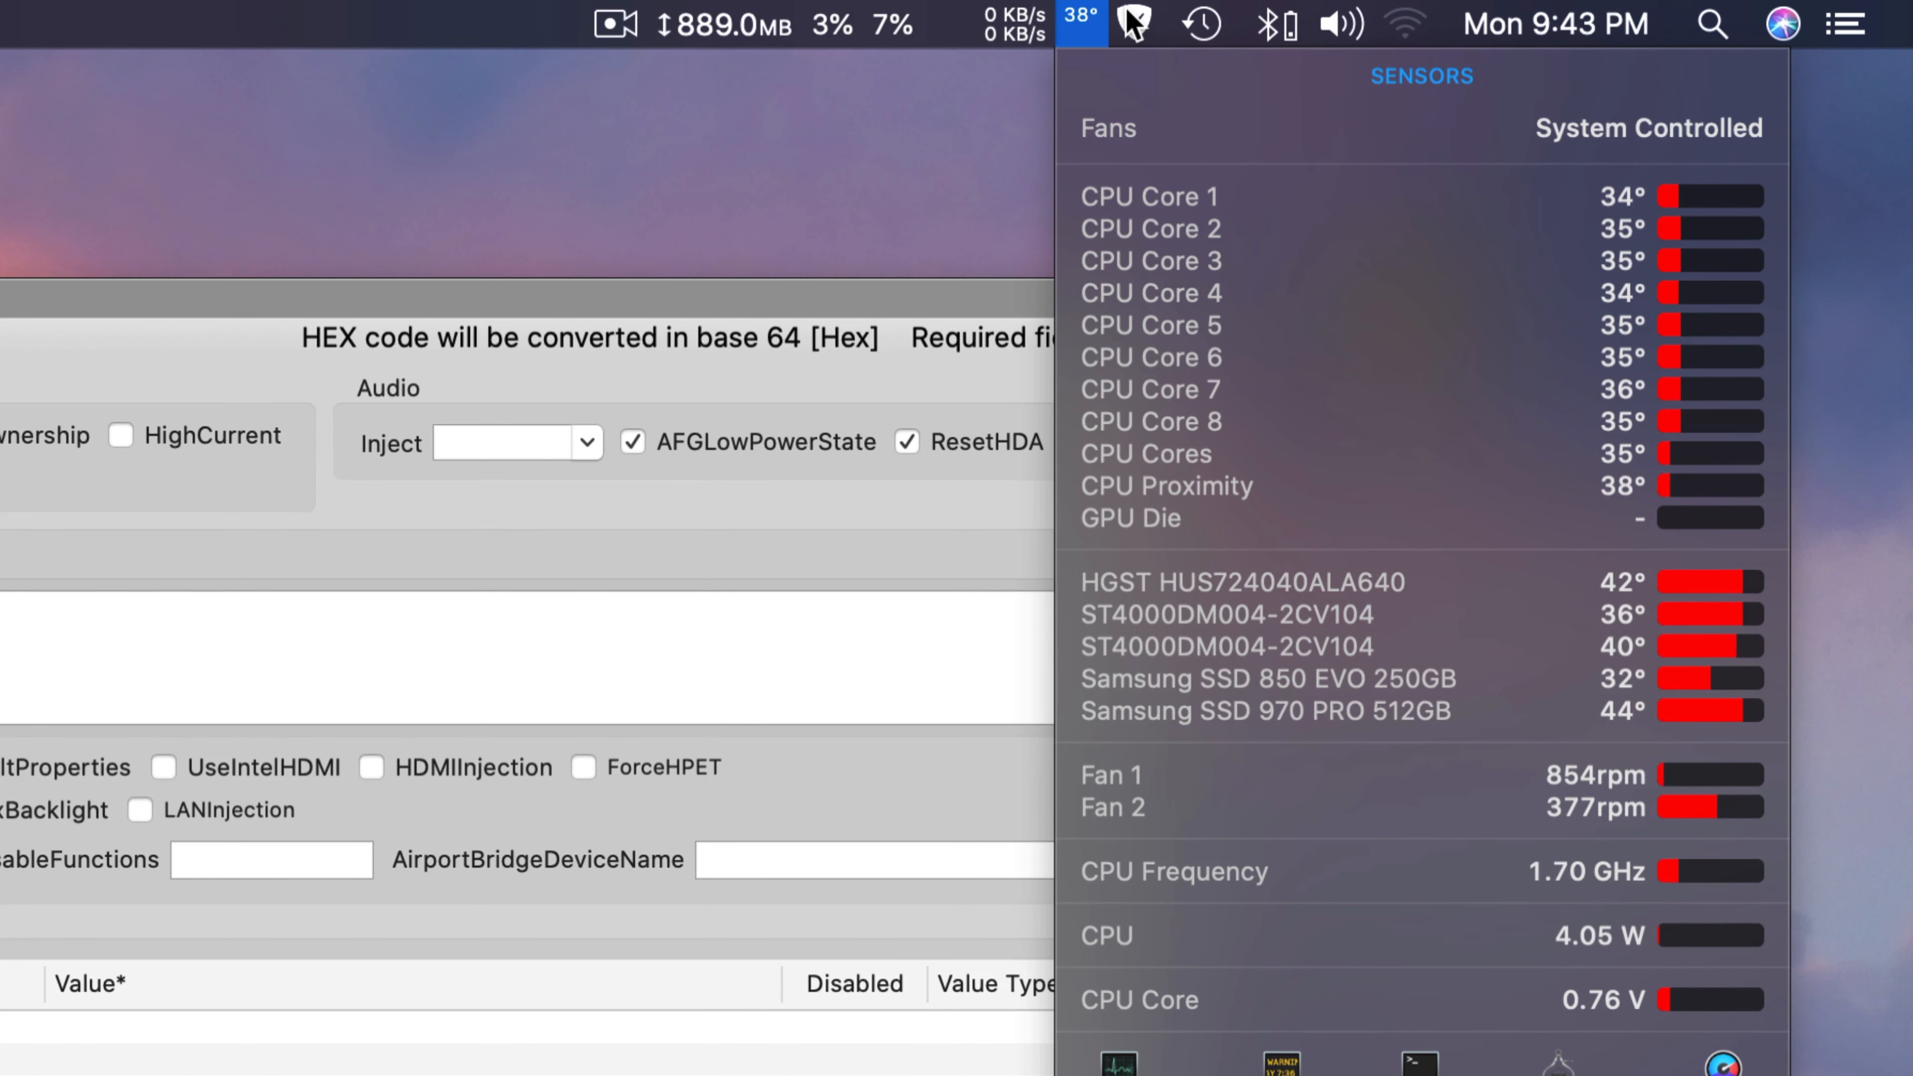
pyautogui.click(1024, 112)
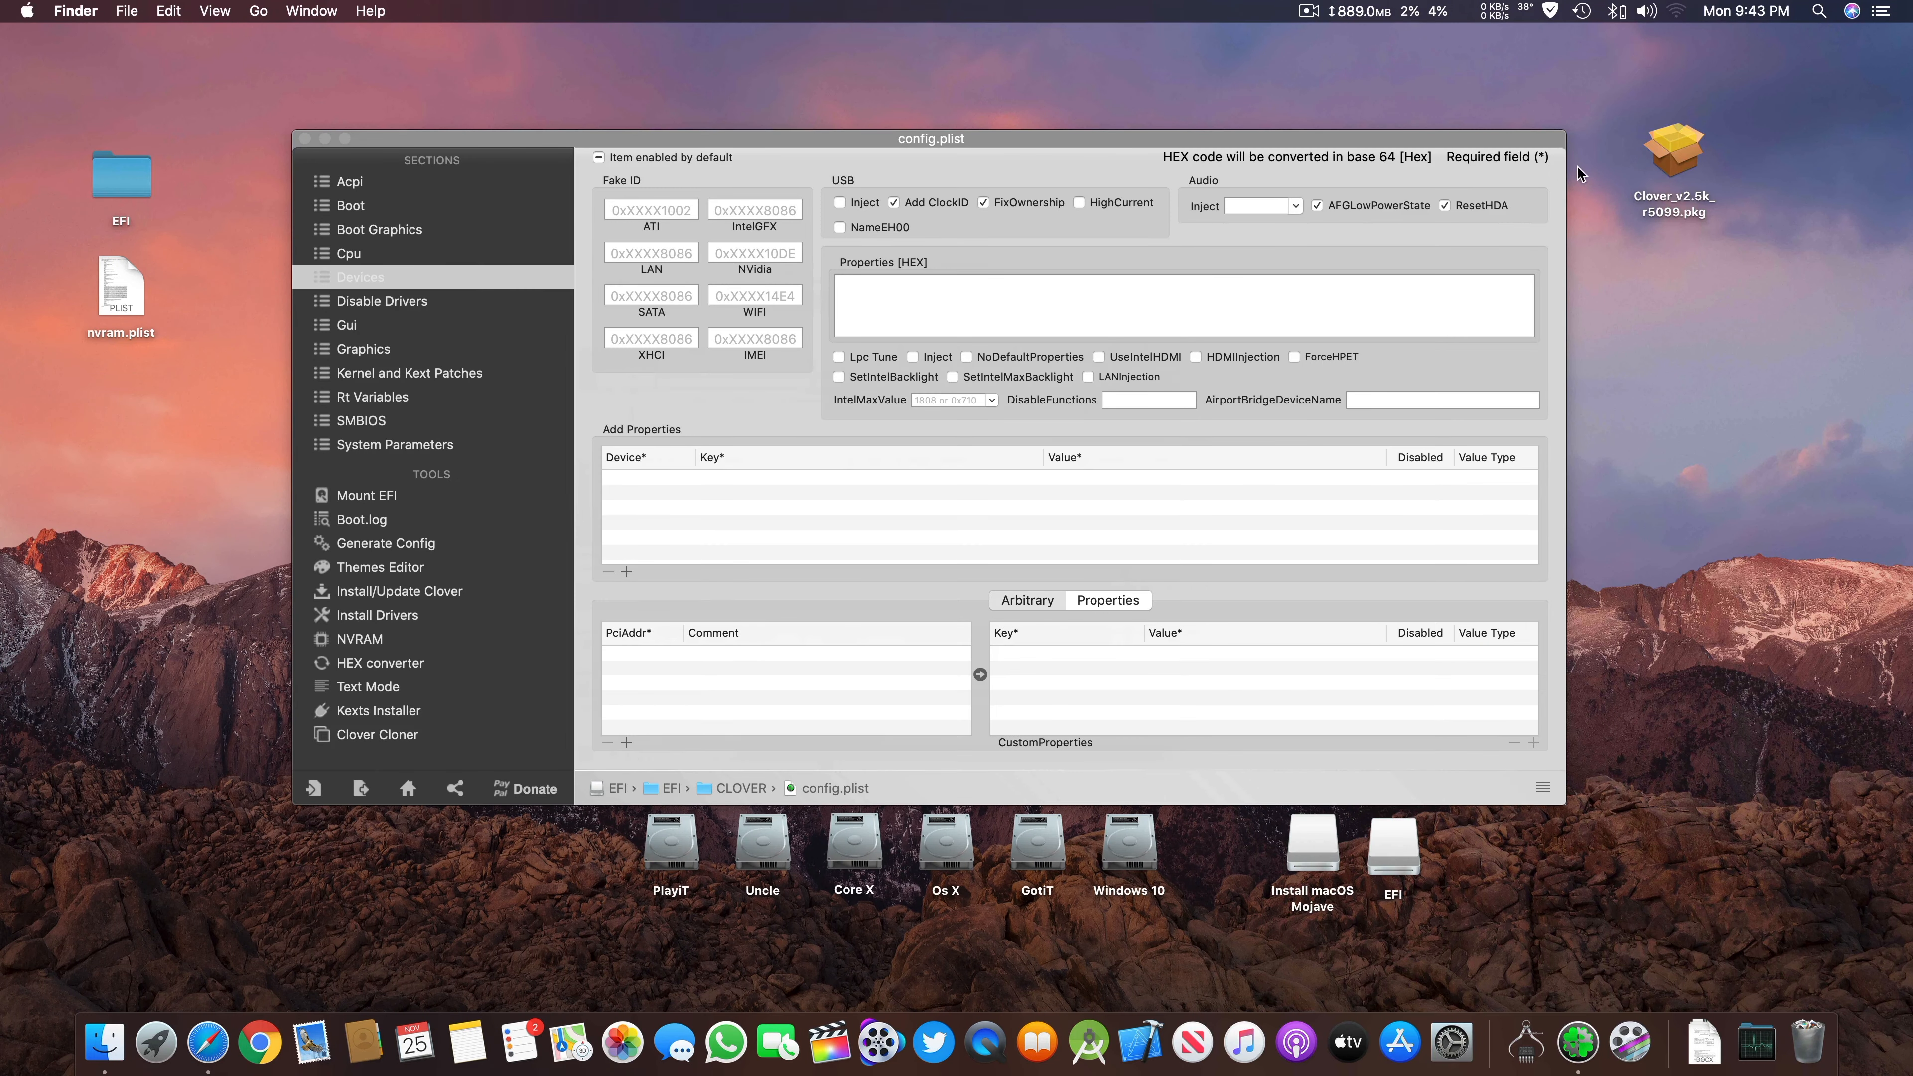
# Step: Return to the config.plist window and open the About This Mac overview to view the computer's hardware
pyautogui.click(473, 287)
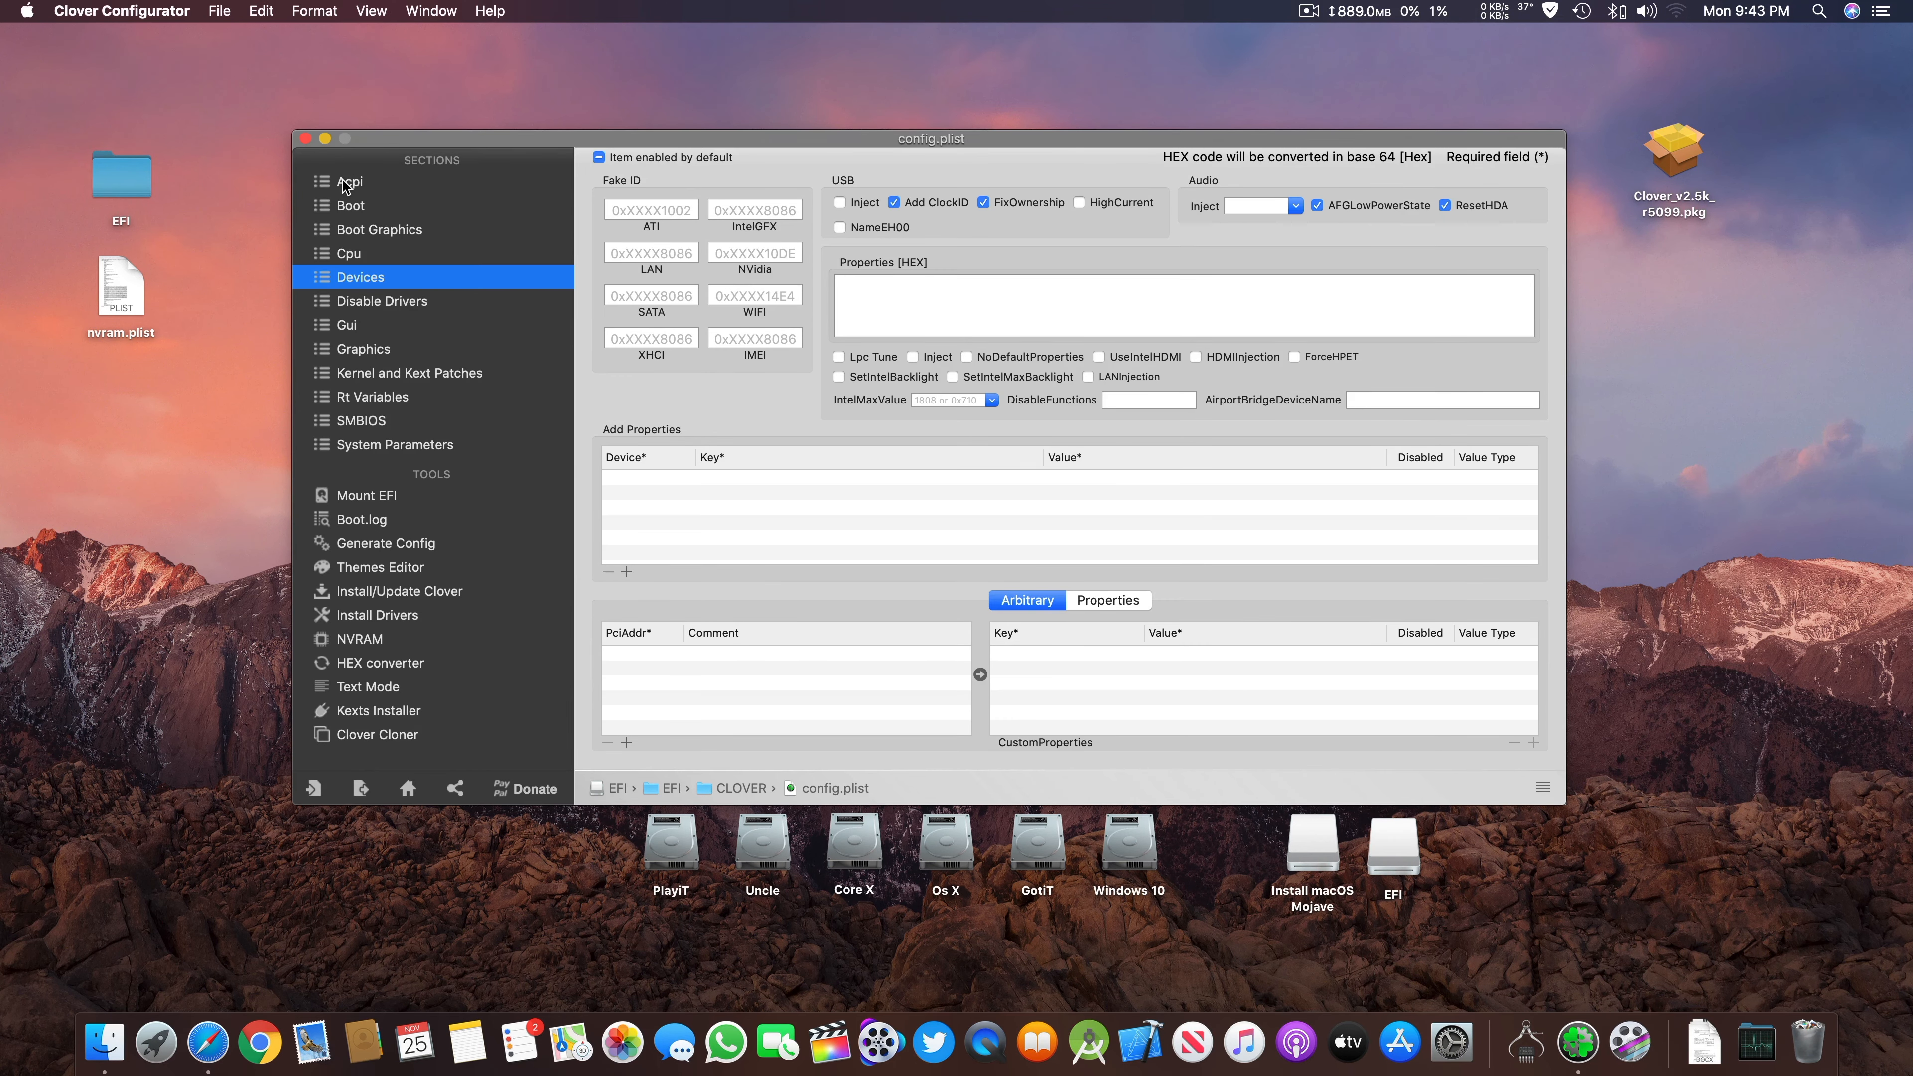
pyautogui.click(26, 11)
pyautogui.click(75, 31)
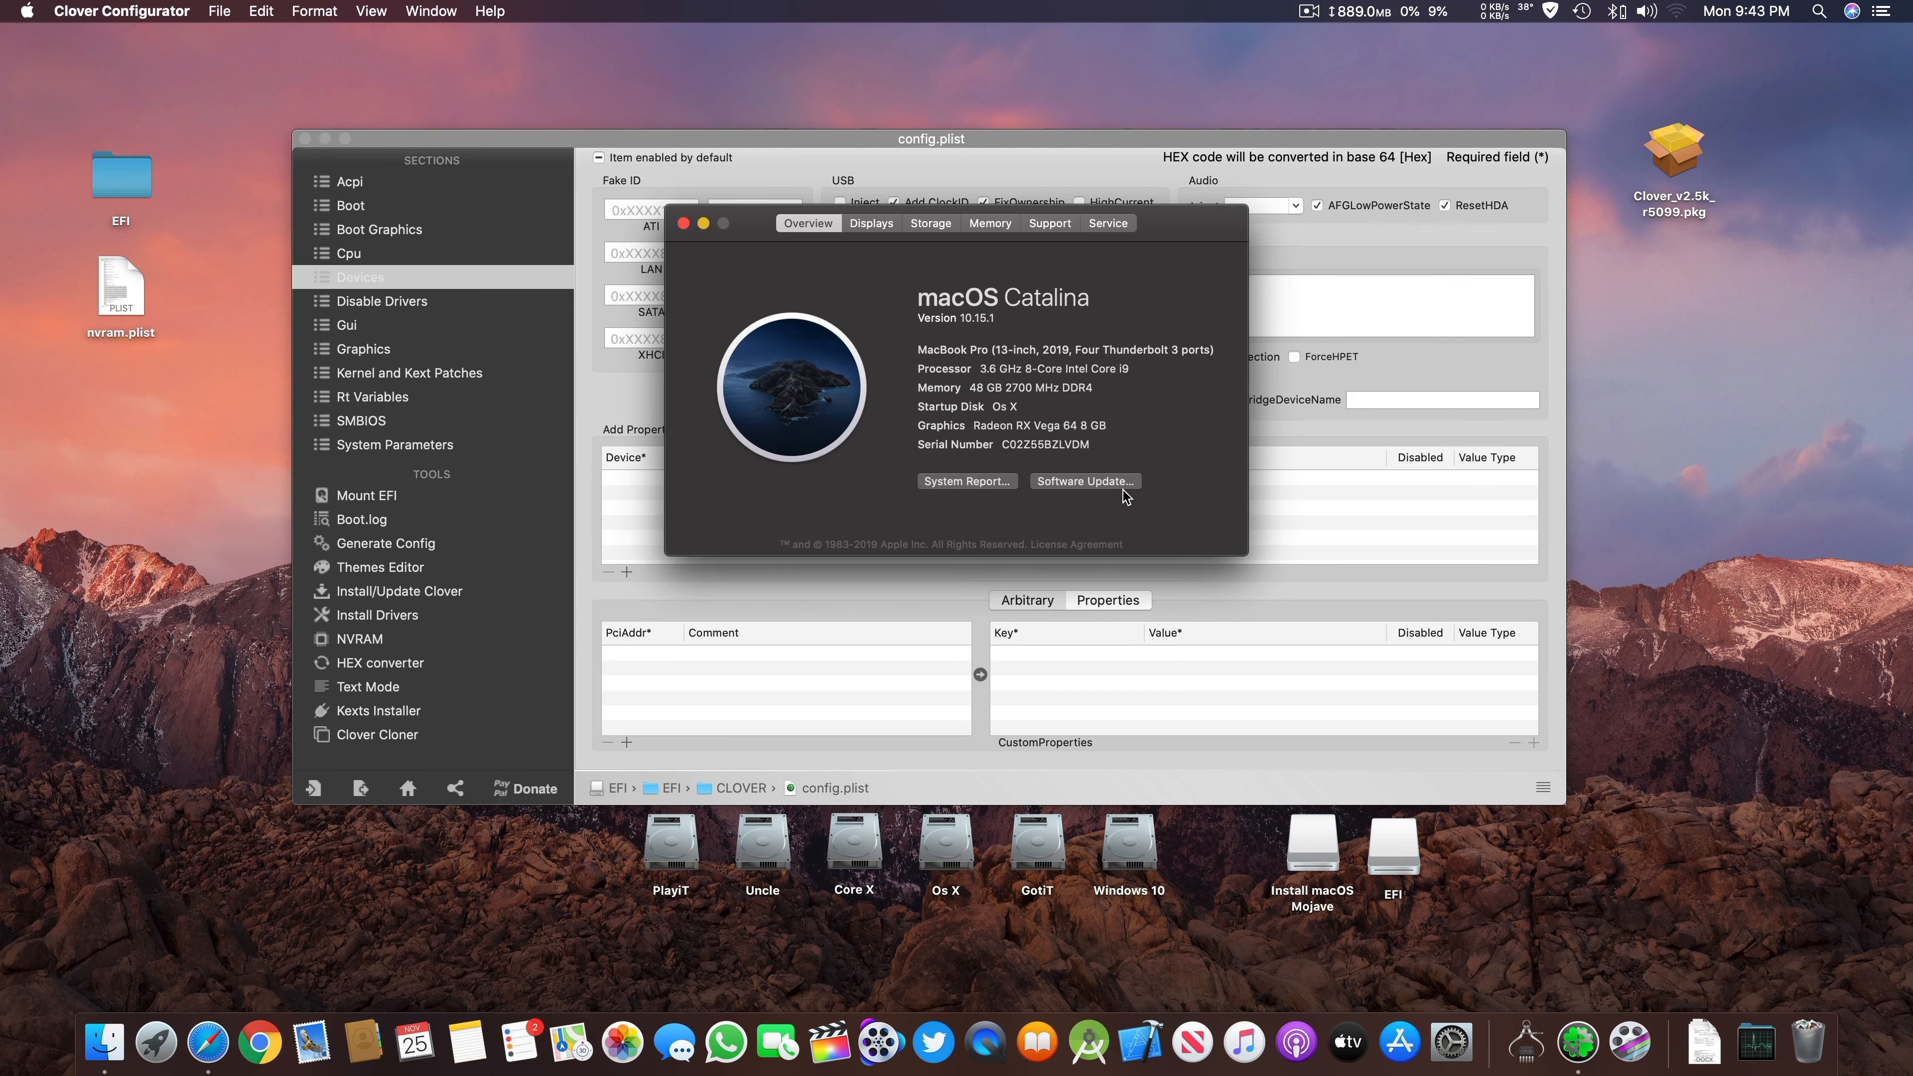